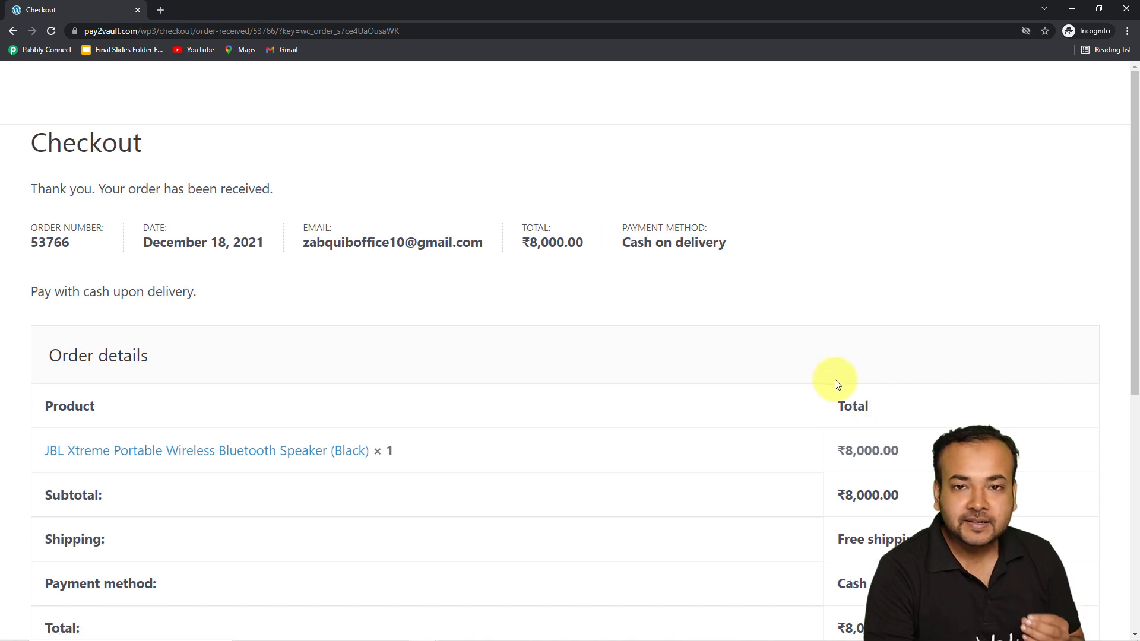
# Step: Review the order confirmation page with its order details and customer addresses
pyautogui.scroll(-2, 801, 344)
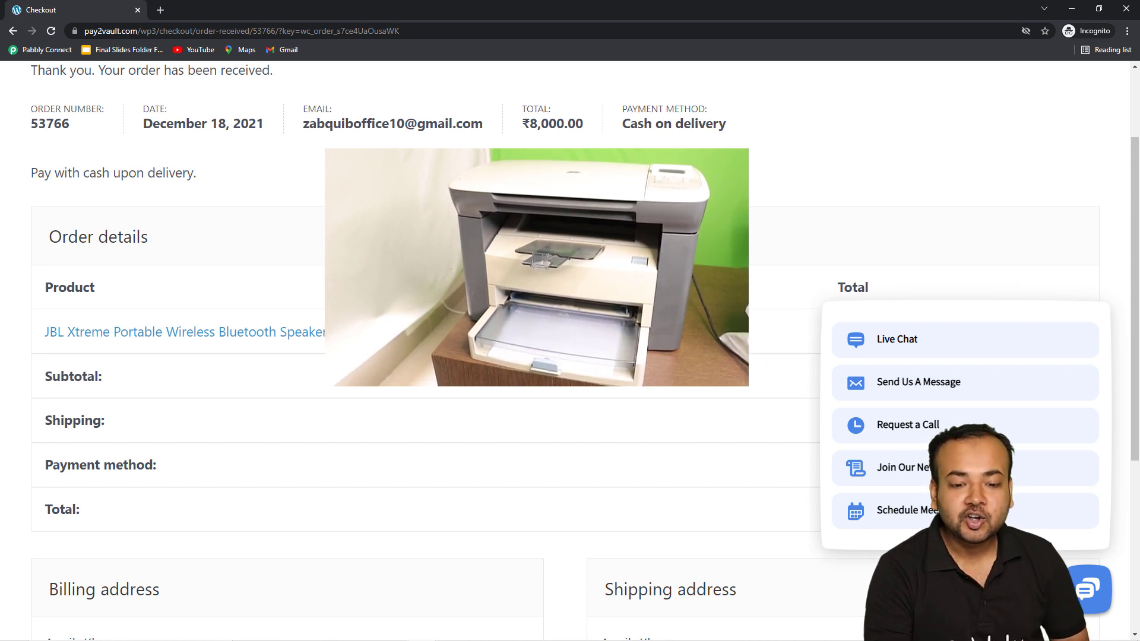
pyautogui.click(1087, 293)
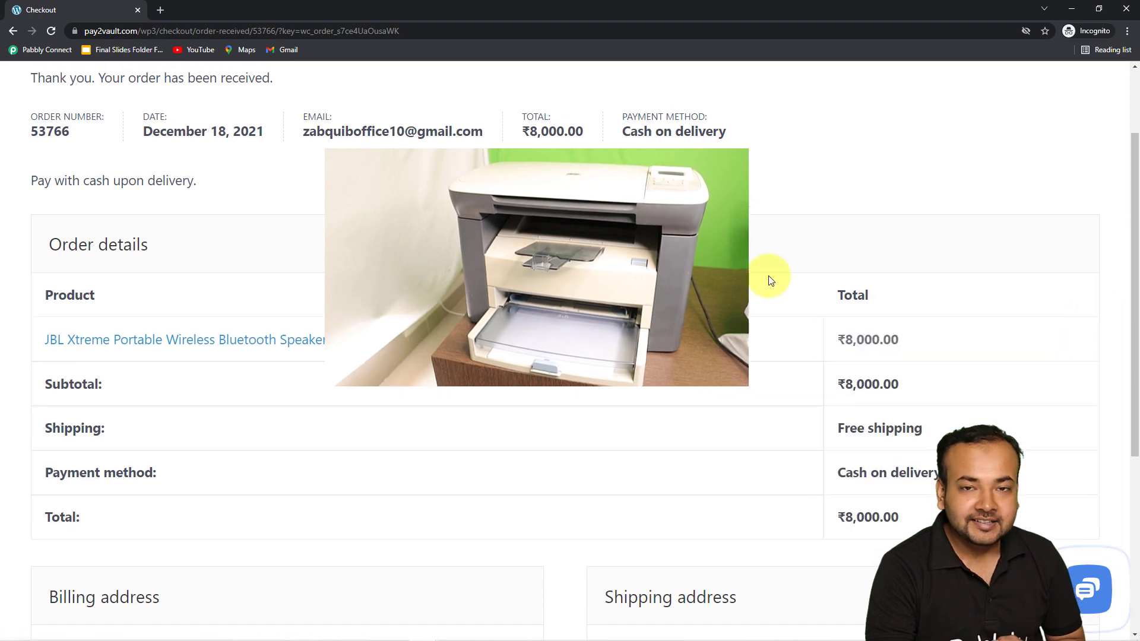
pyautogui.scroll(-3, 768, 279)
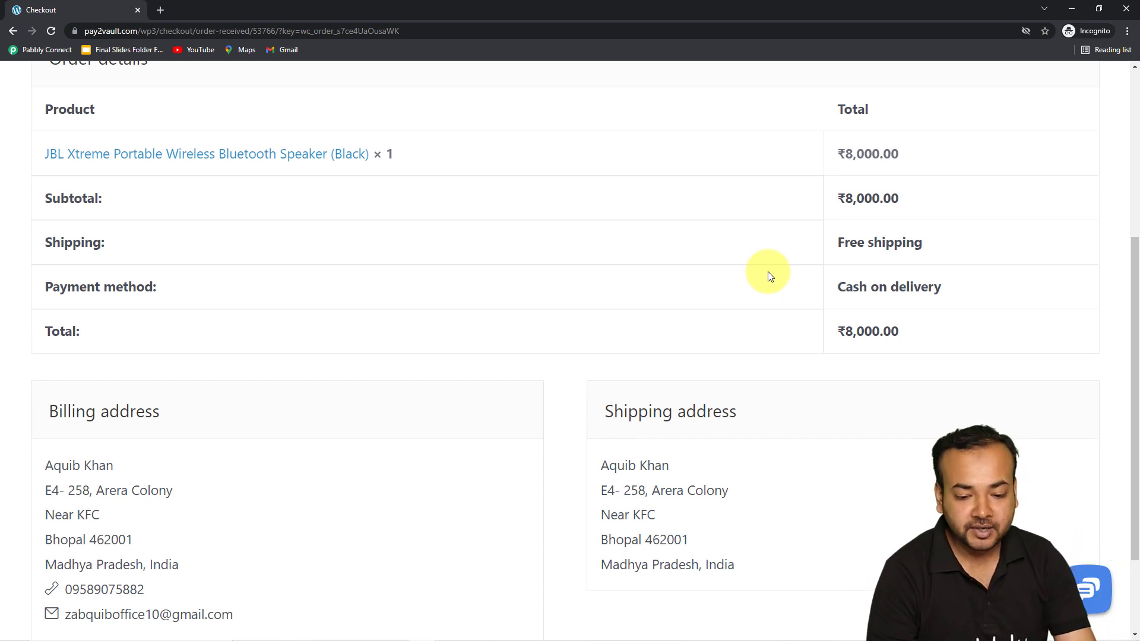
# Step: Switch to the shipping address document and examine its customer address table and sender block
pyautogui.click(1071, 10)
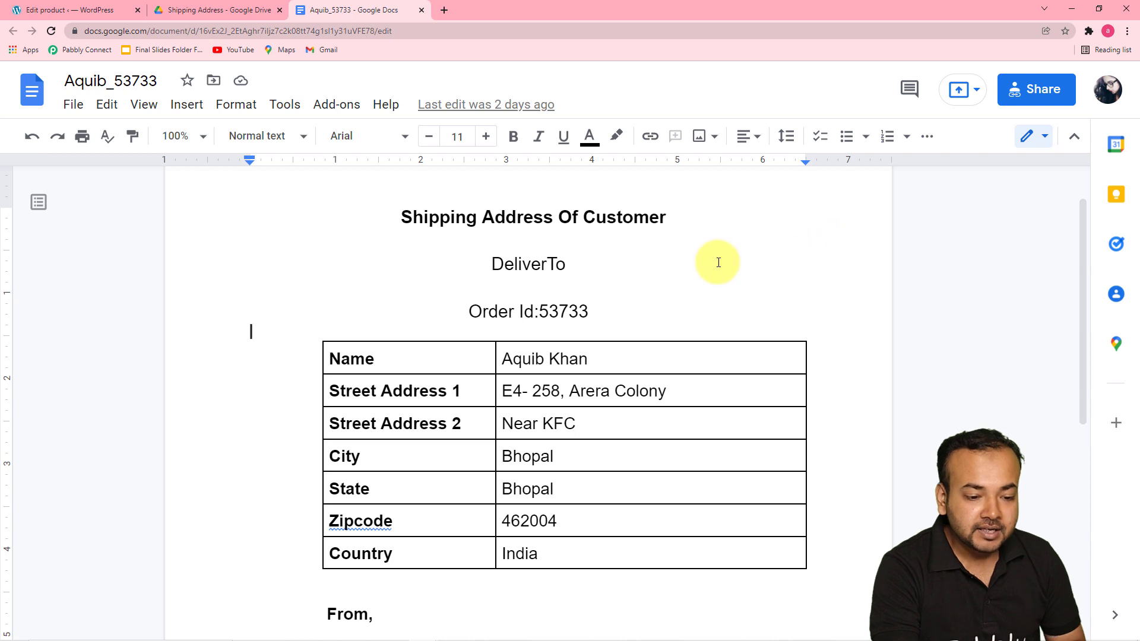
pyautogui.scroll(-1, 727, 285)
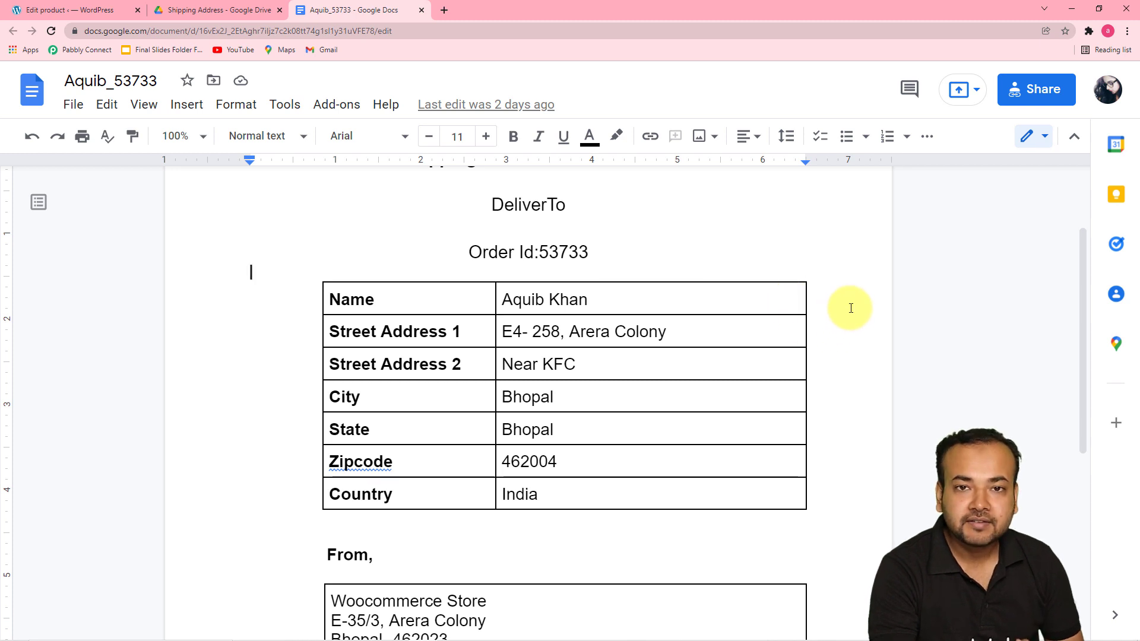
pyautogui.scroll(-2, 854, 314)
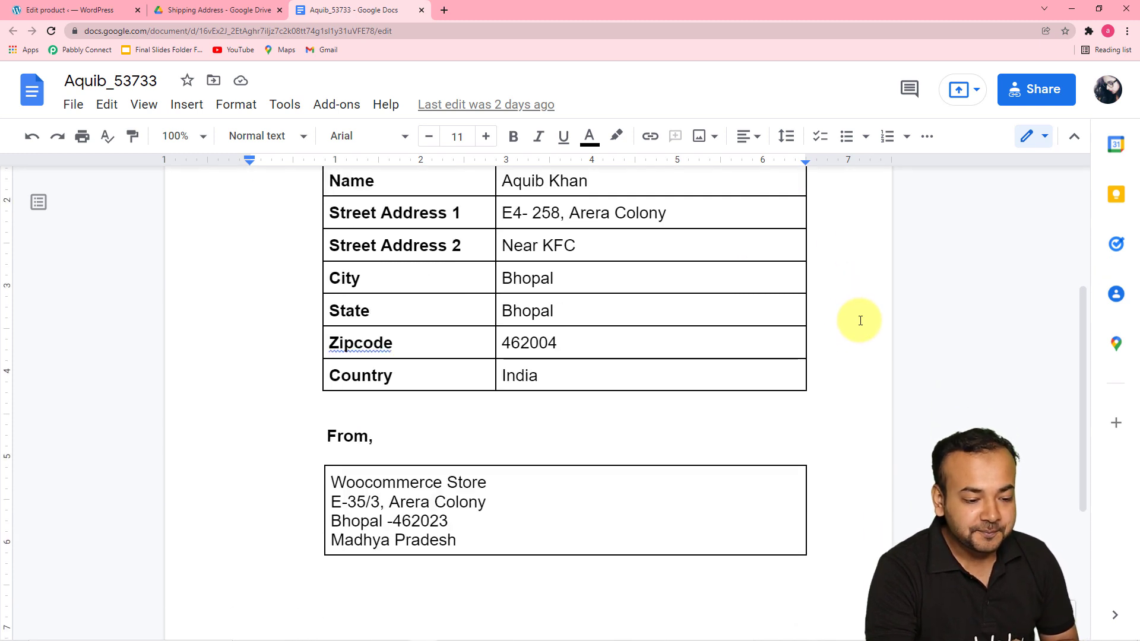
pyautogui.scroll(-1, 860, 320)
pyautogui.scroll(2, 861, 320)
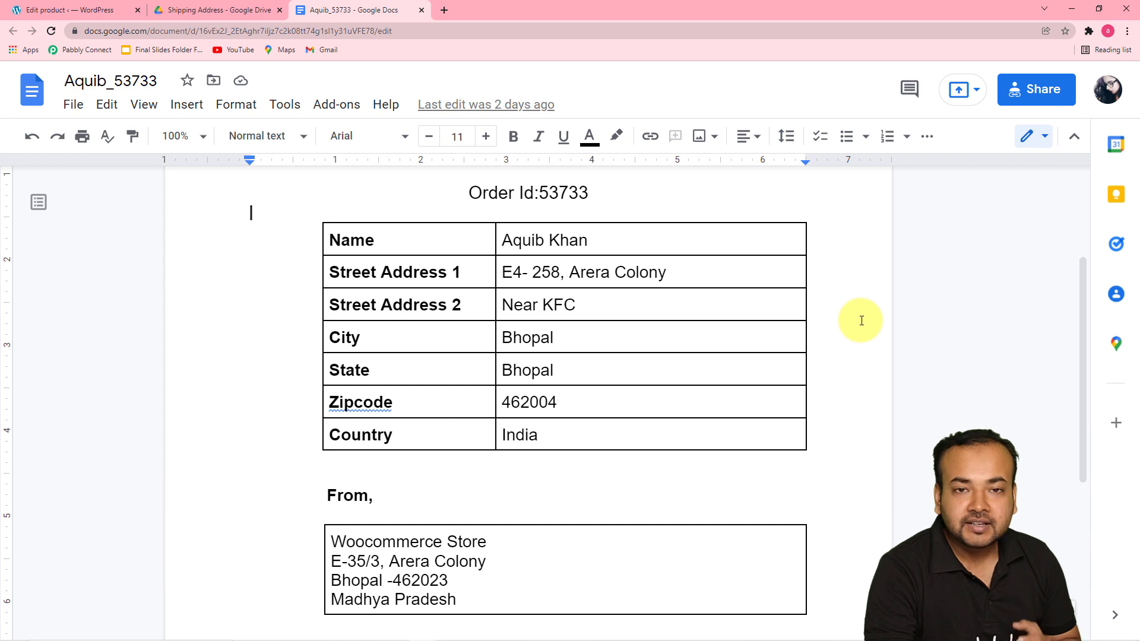
pyautogui.scroll(2, 861, 320)
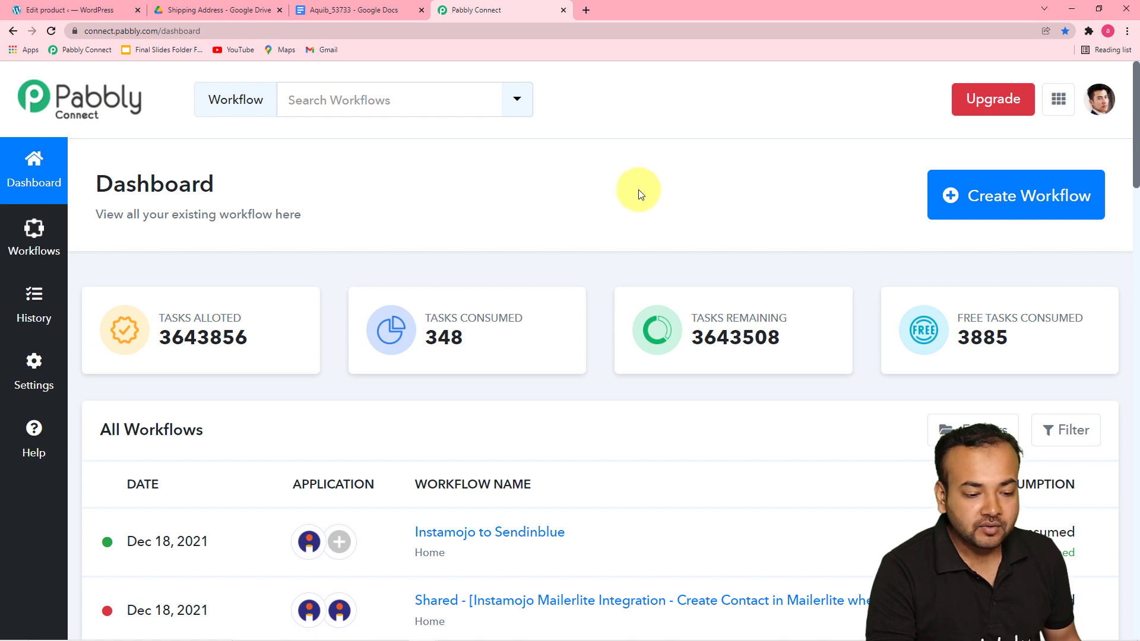
# Step: Create a new workflow named "Print Shipping Labels Automatically on Receiving Order"
pyautogui.scroll(-5, 557, 196)
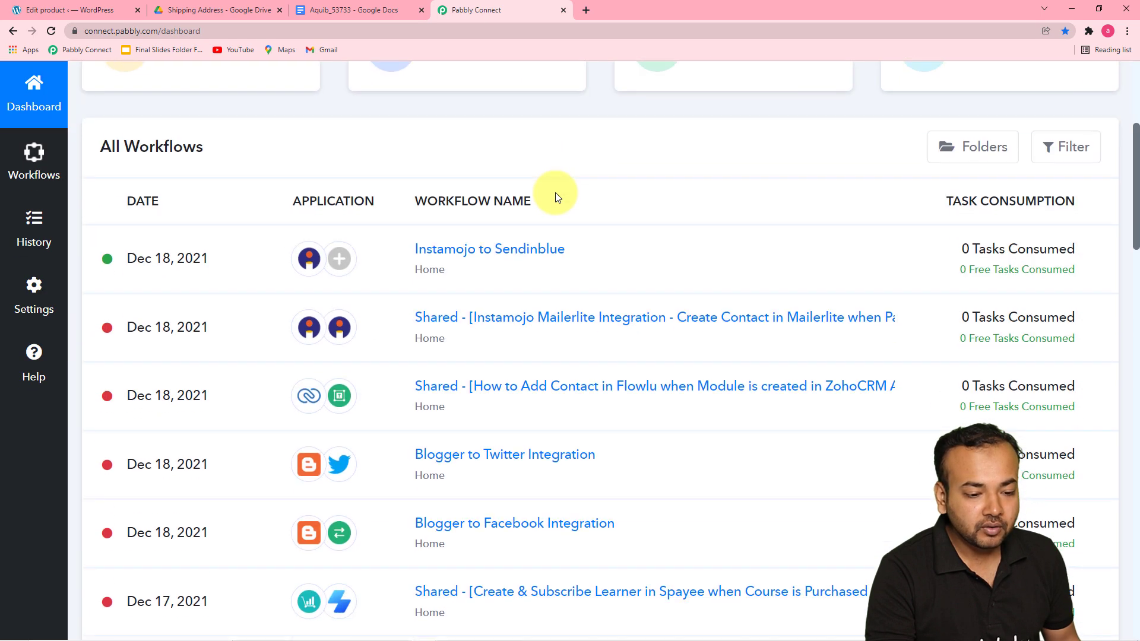
pyautogui.scroll(4, 556, 197)
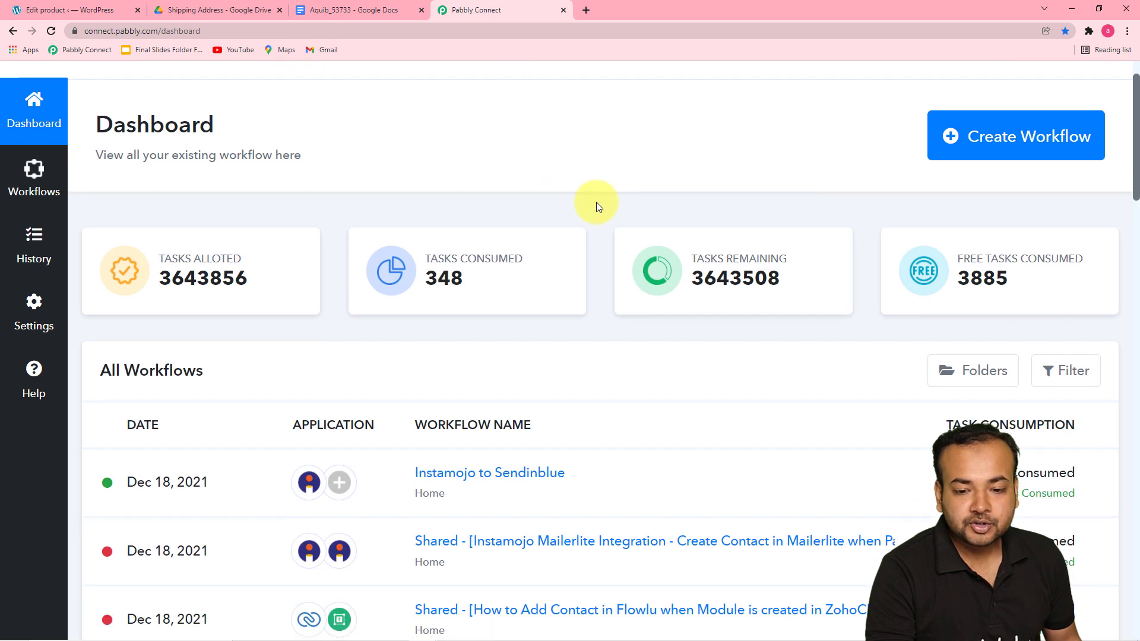
pyautogui.click(998, 143)
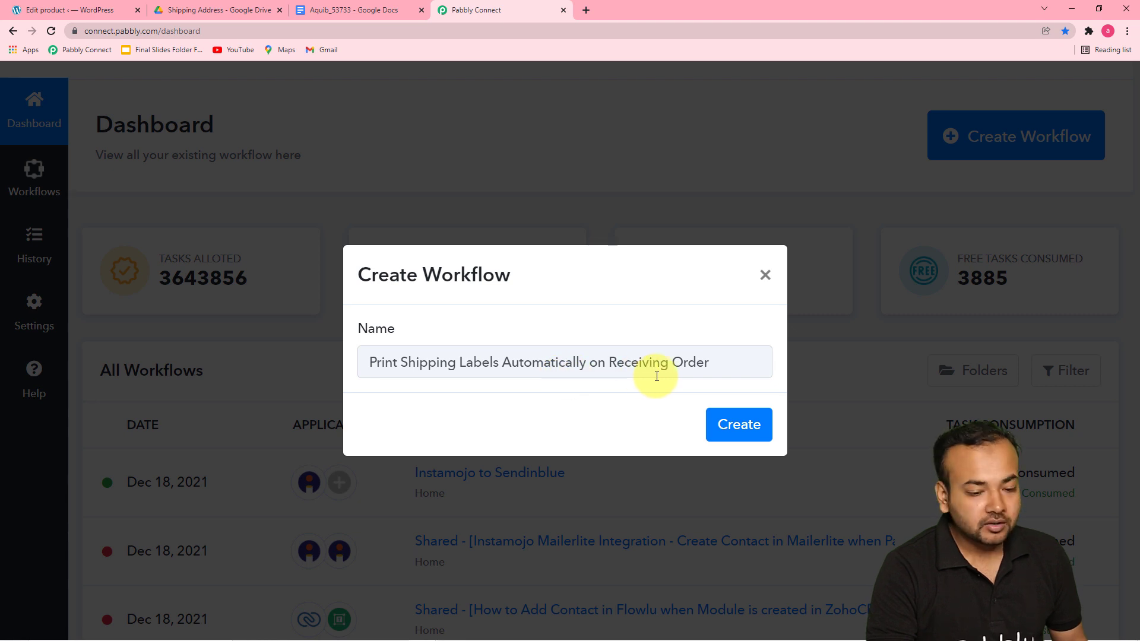
pyautogui.click(736, 426)
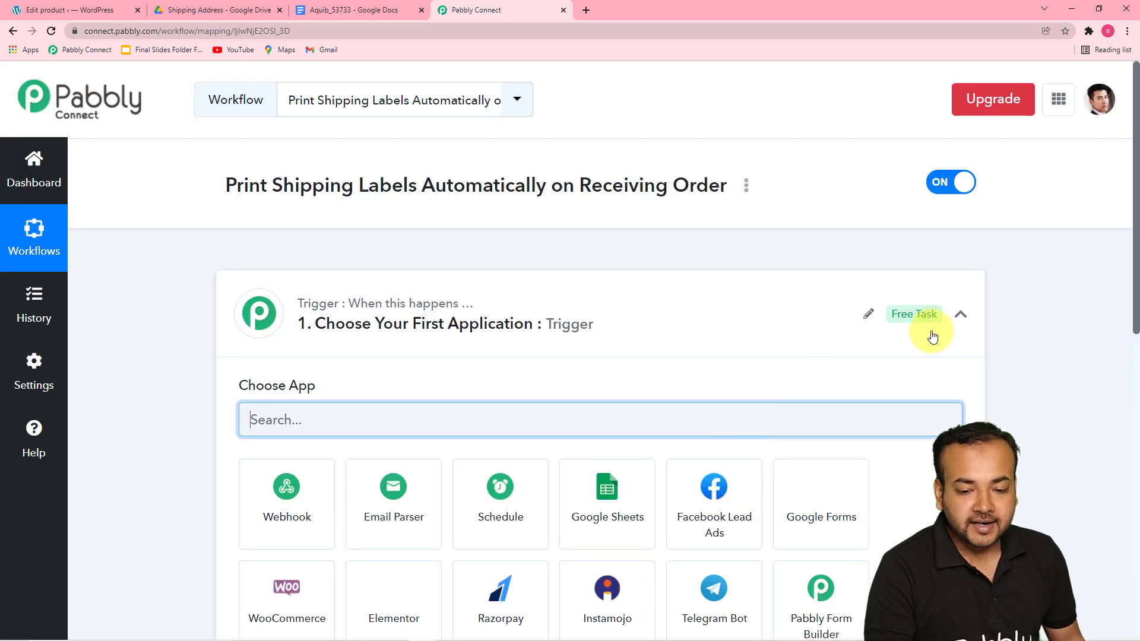
# Step: Choose WooCommerce as the trigger application of the workflow
pyautogui.click(960, 314)
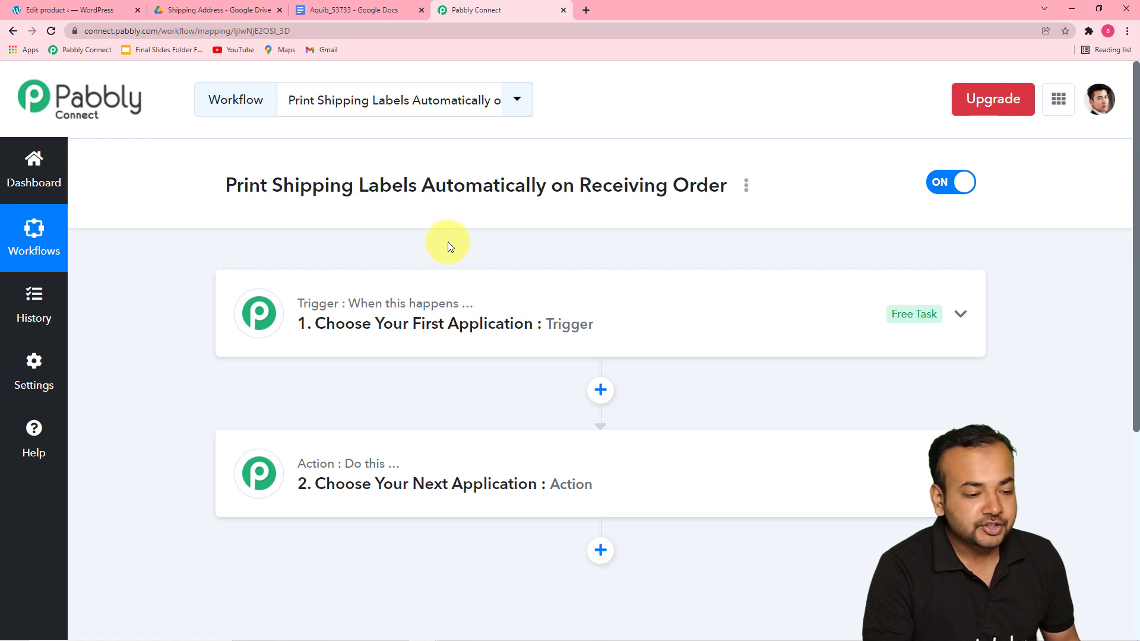
pyautogui.scroll(-2, 312, 363)
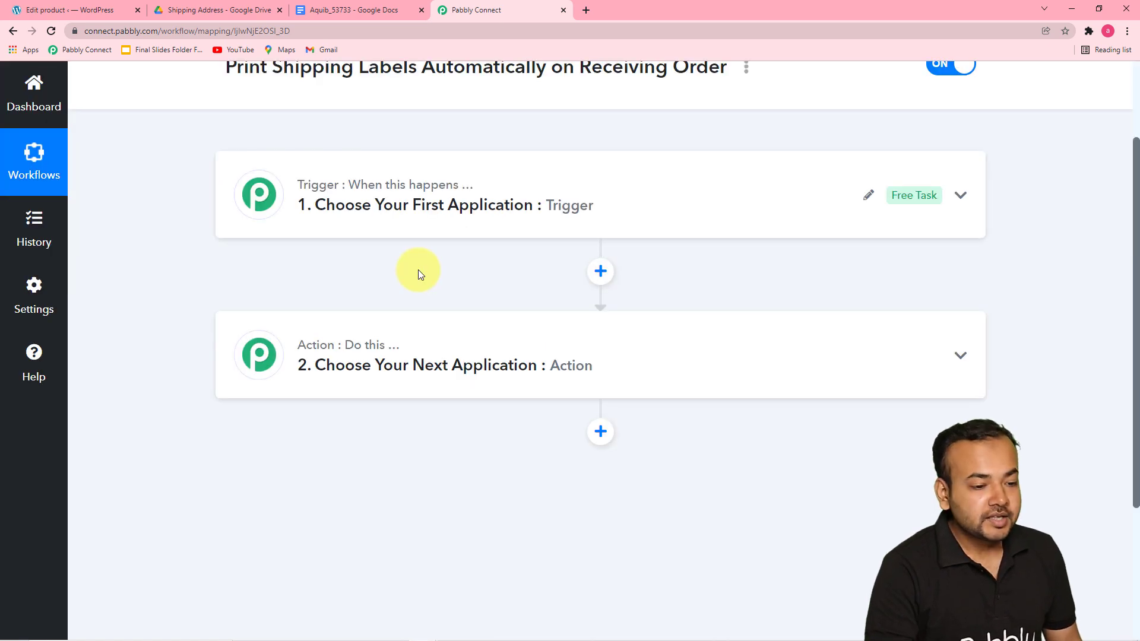
pyautogui.click(384, 208)
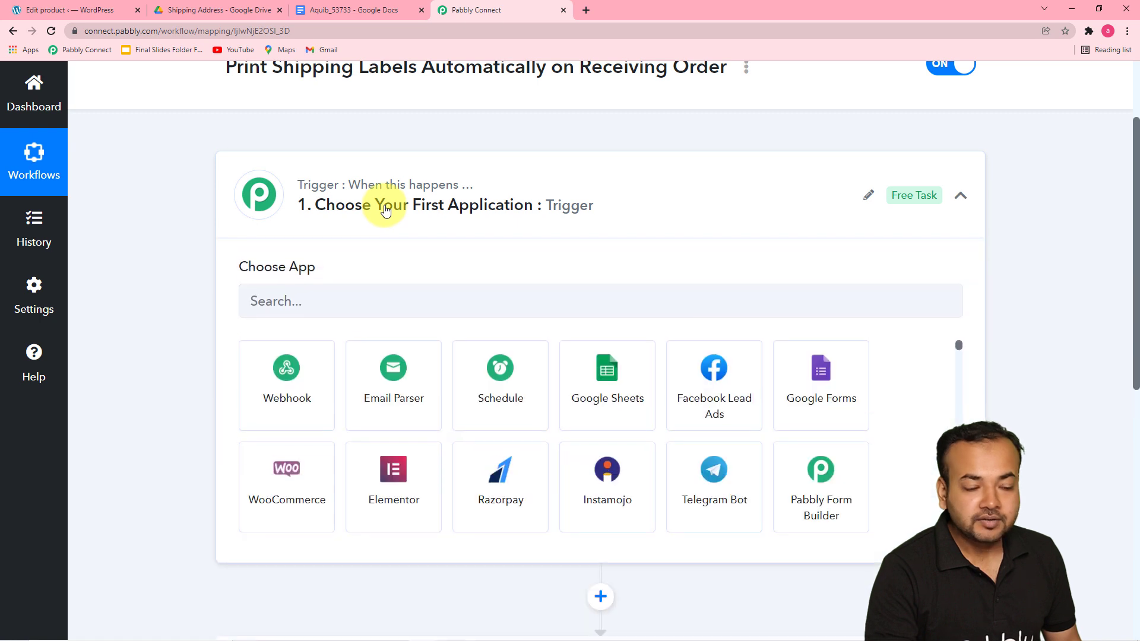
pyautogui.scroll(-2, 385, 209)
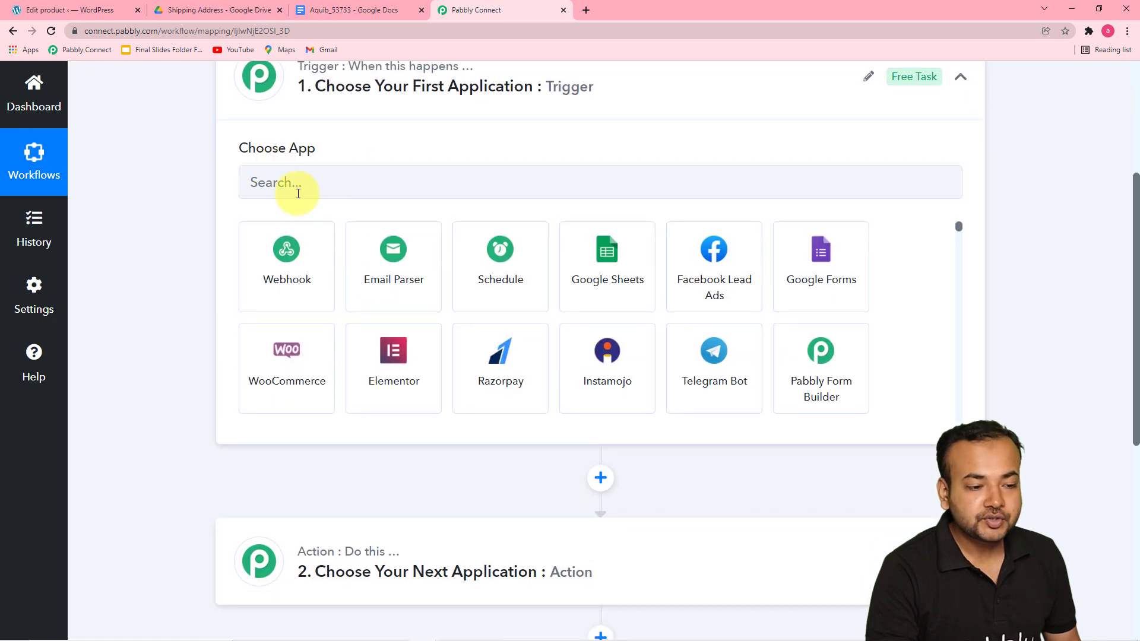
pyautogui.click(359, 189)
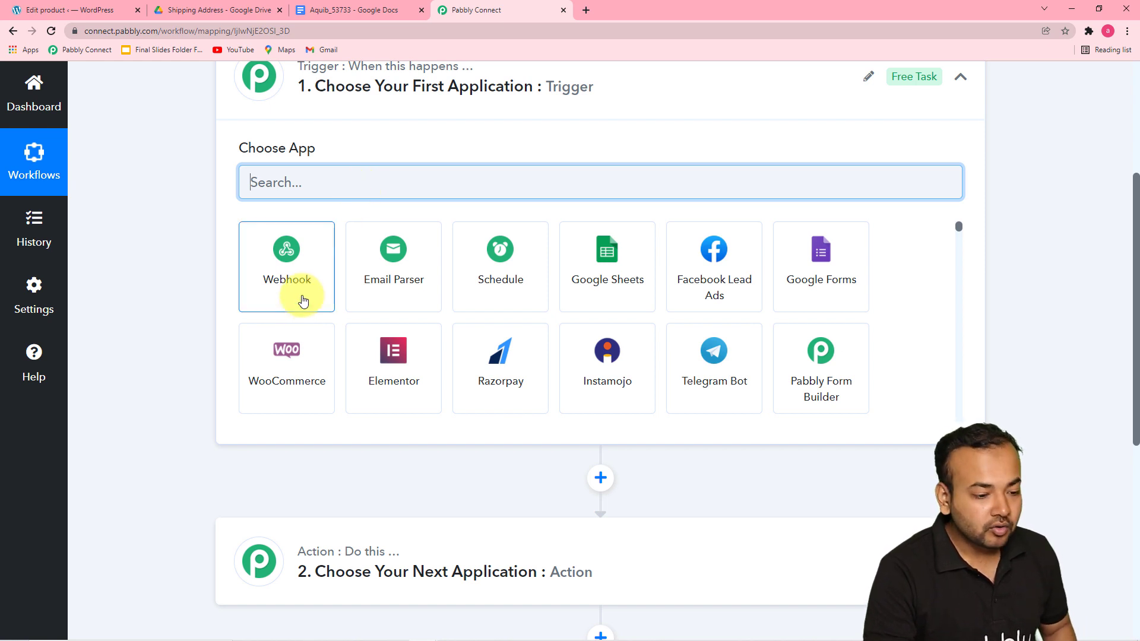
pyautogui.click(287, 355)
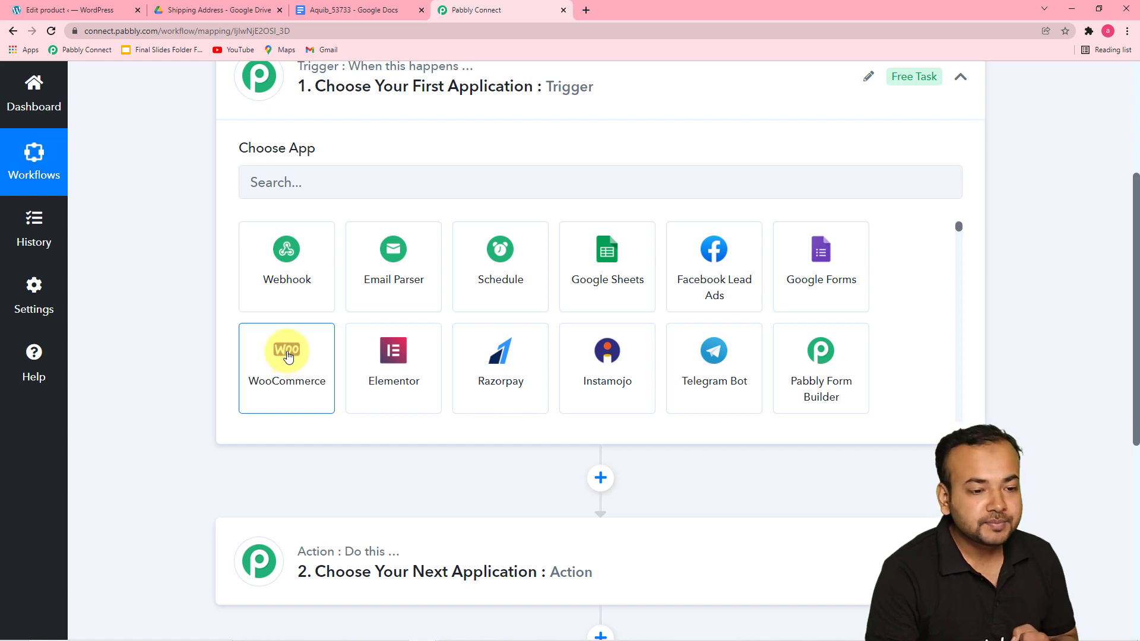
pyautogui.click(285, 372)
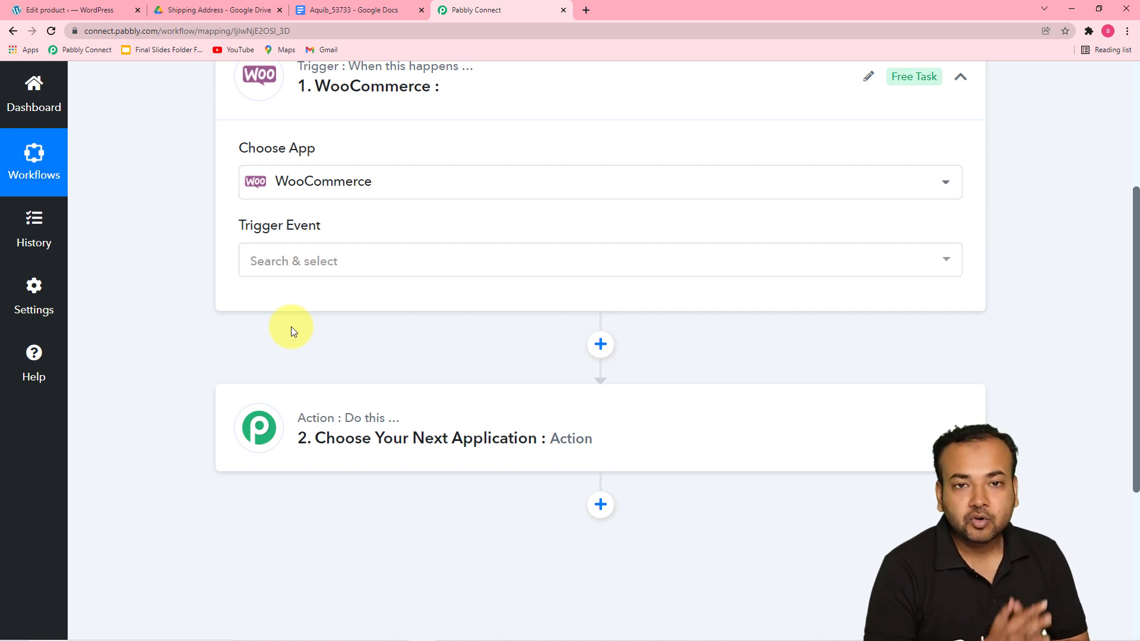
# Step: Set the trigger event to New Order Created
pyautogui.click(309, 267)
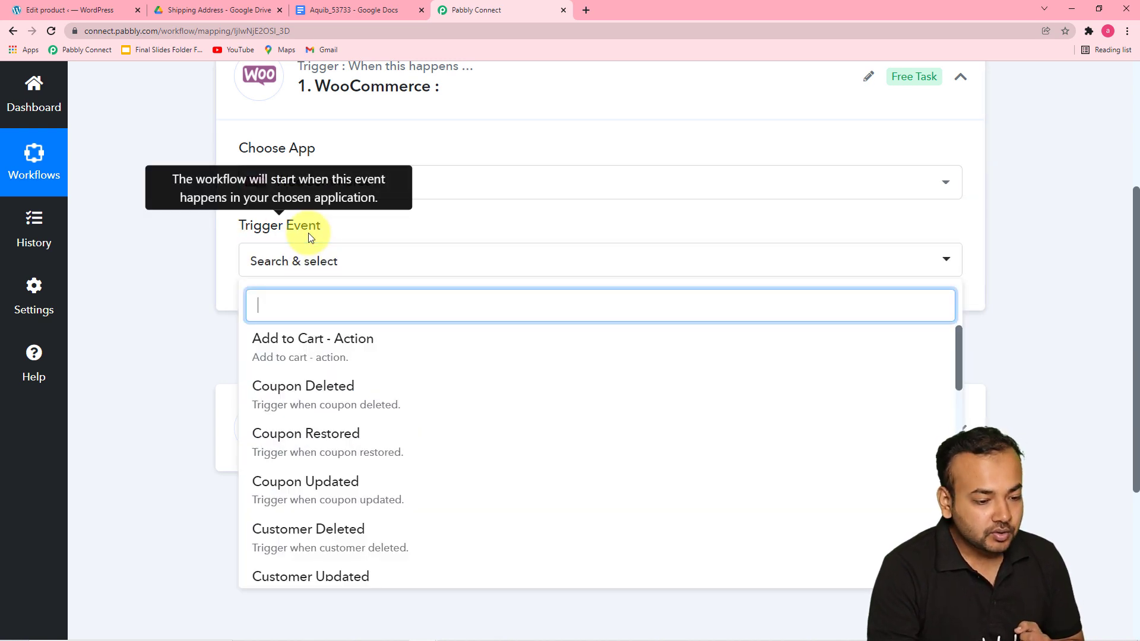
pyautogui.scroll(-4, 350, 386)
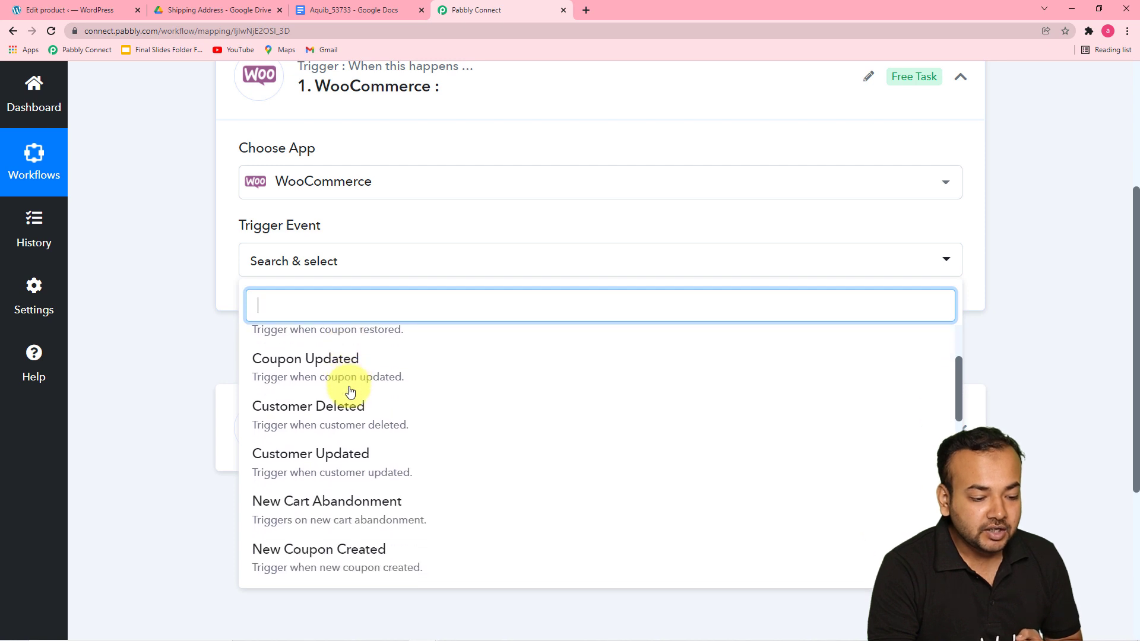
pyautogui.scroll(-2, 349, 393)
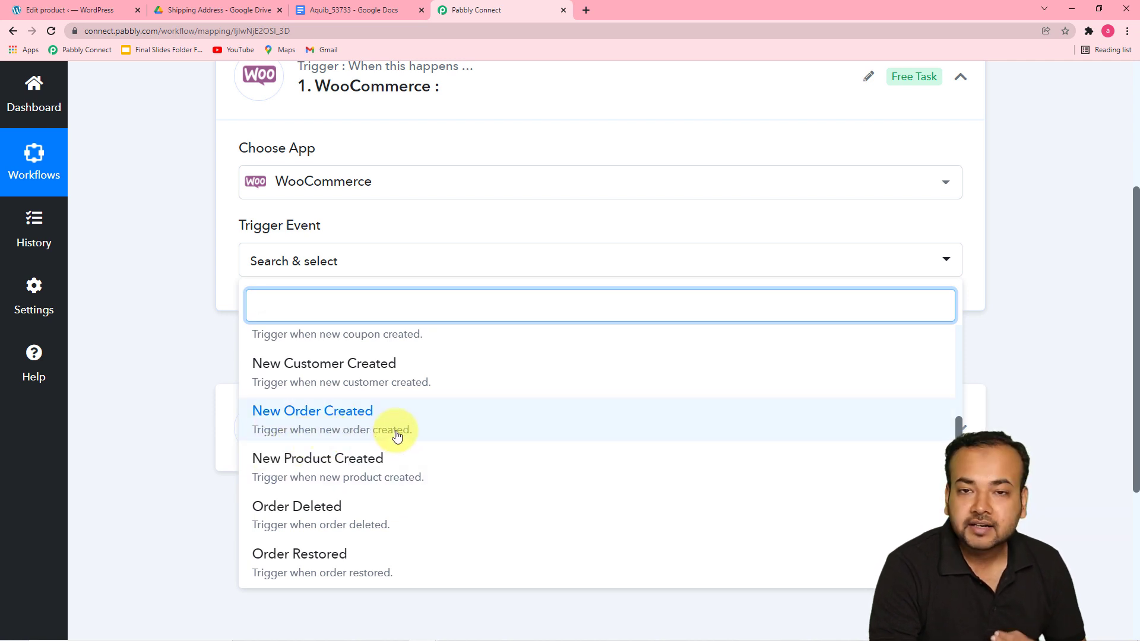
pyautogui.click(350, 409)
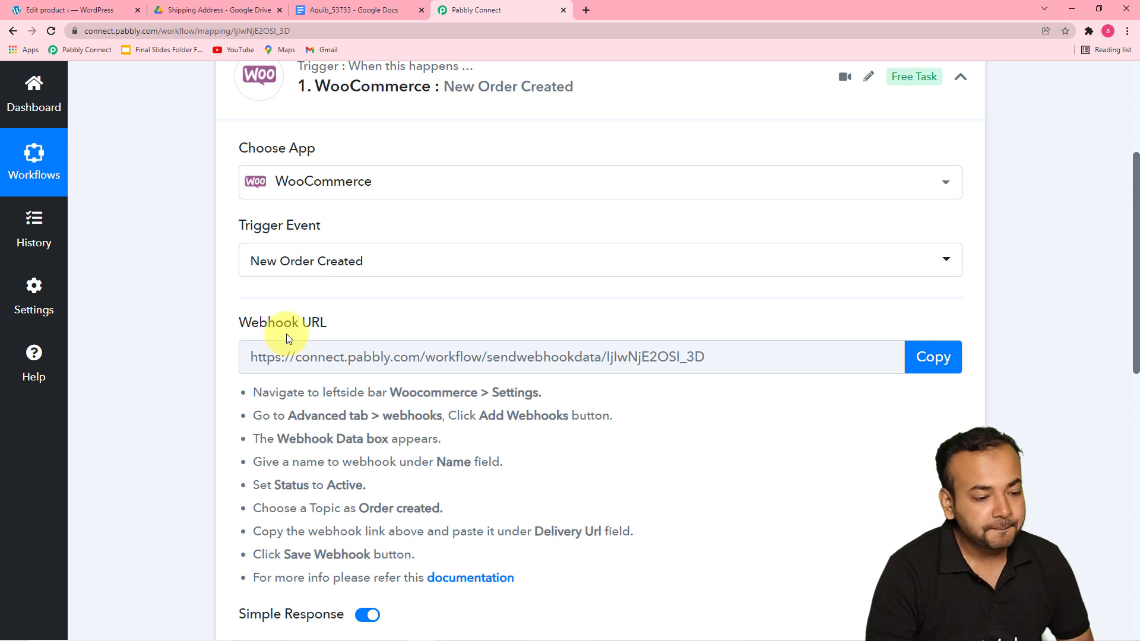
# Step: Copy the trigger's webhook URL so the workflow starts waiting for a webhook response
pyautogui.scroll(-1, 288, 344)
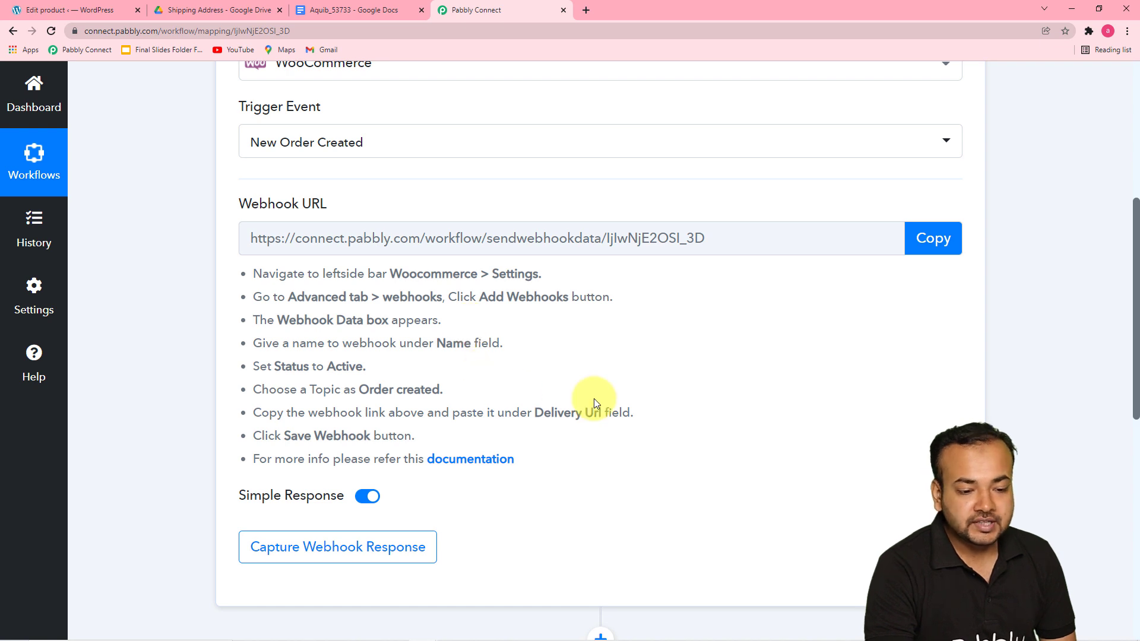
pyautogui.click(936, 241)
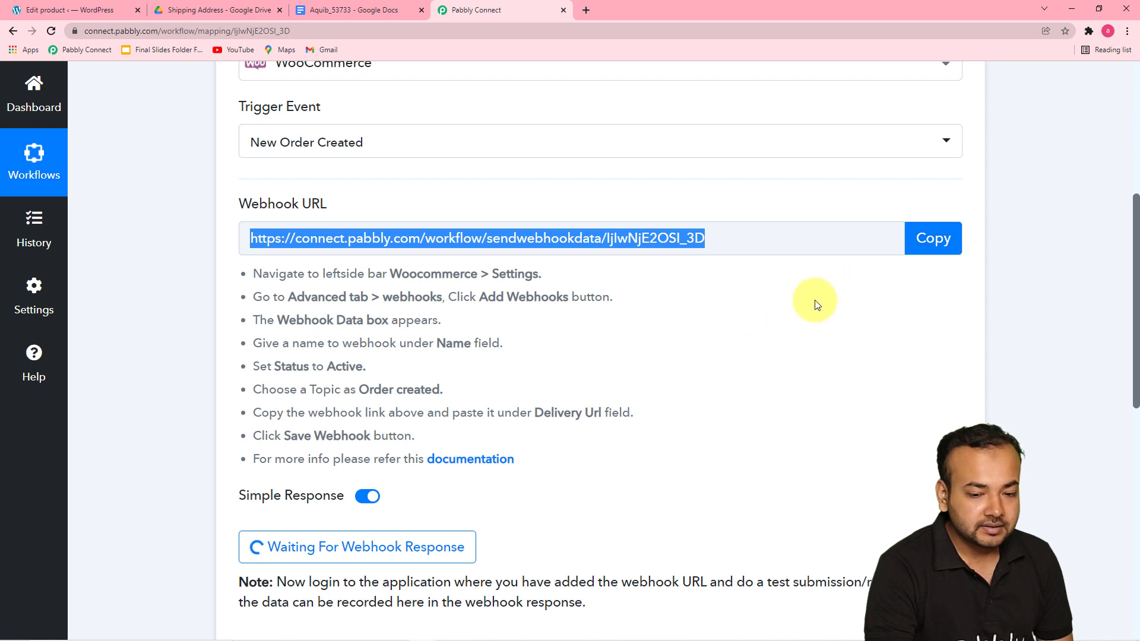
pyautogui.scroll(-3, 817, 328)
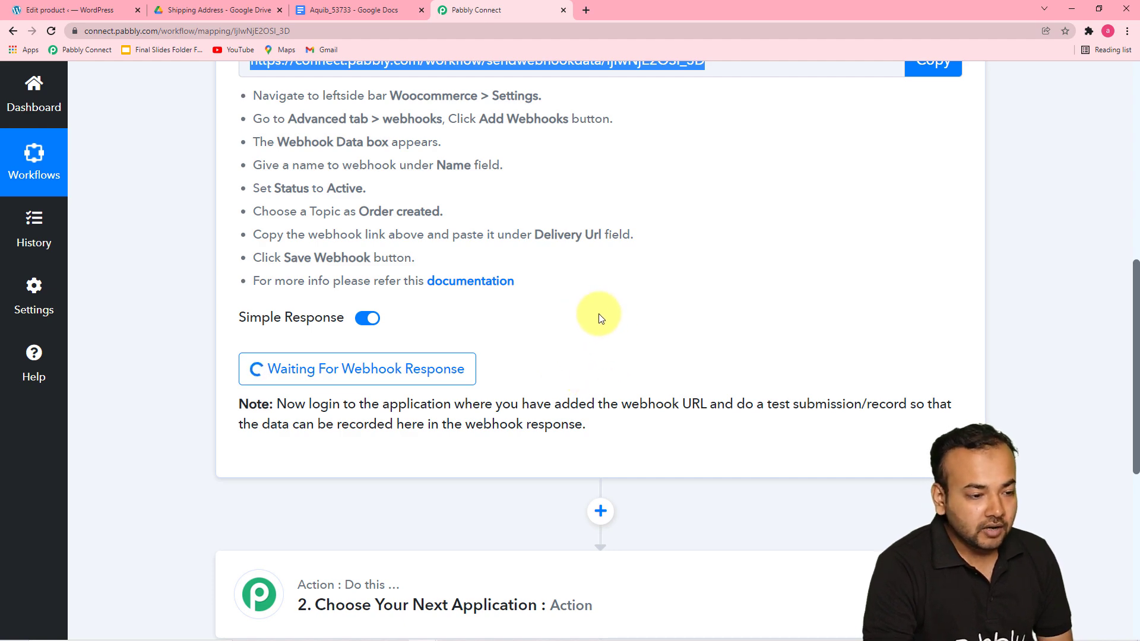
# Step: In the WordPress admin, open WooCommerce's advanced webhook settings and start adding a new webhook
pyautogui.click(82, 11)
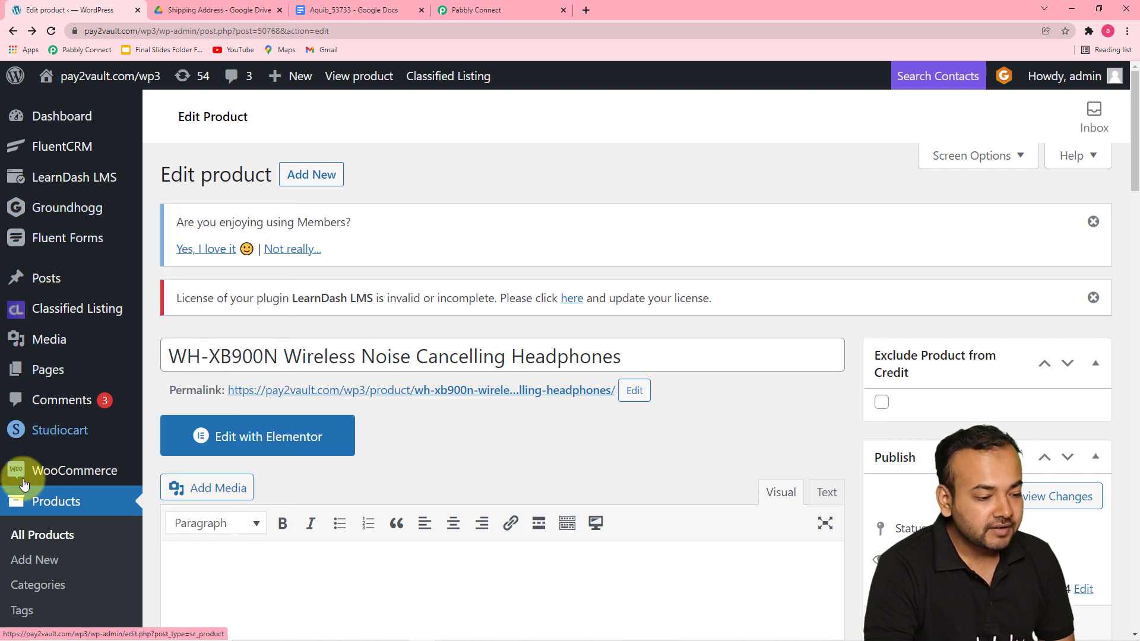
pyautogui.moveTo(37, 474)
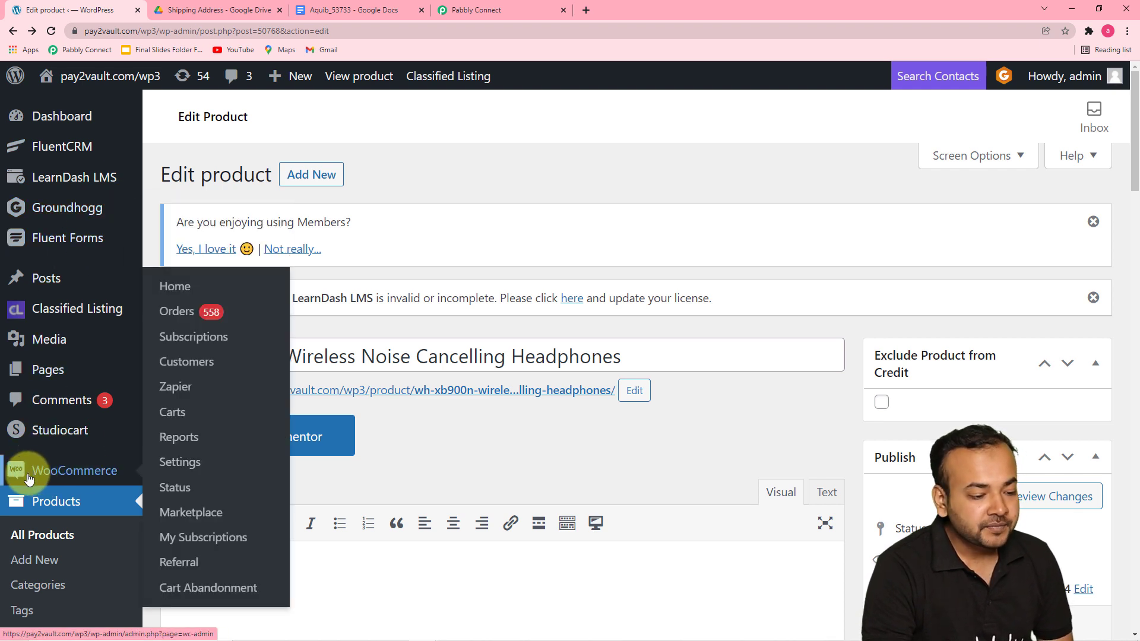
pyautogui.click(181, 471)
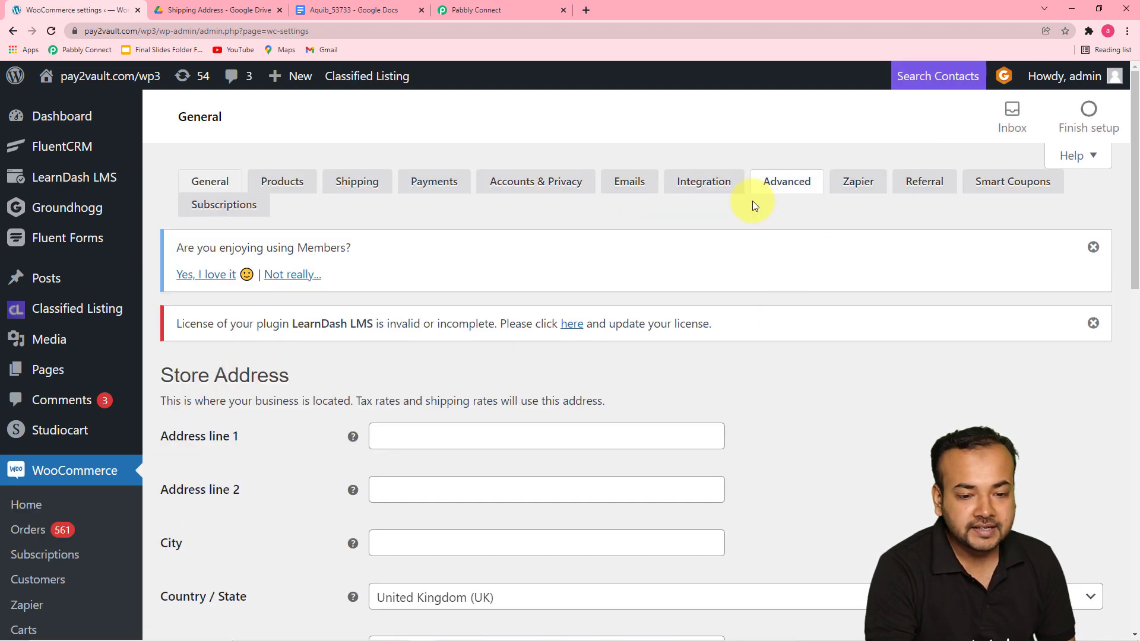
pyautogui.click(798, 181)
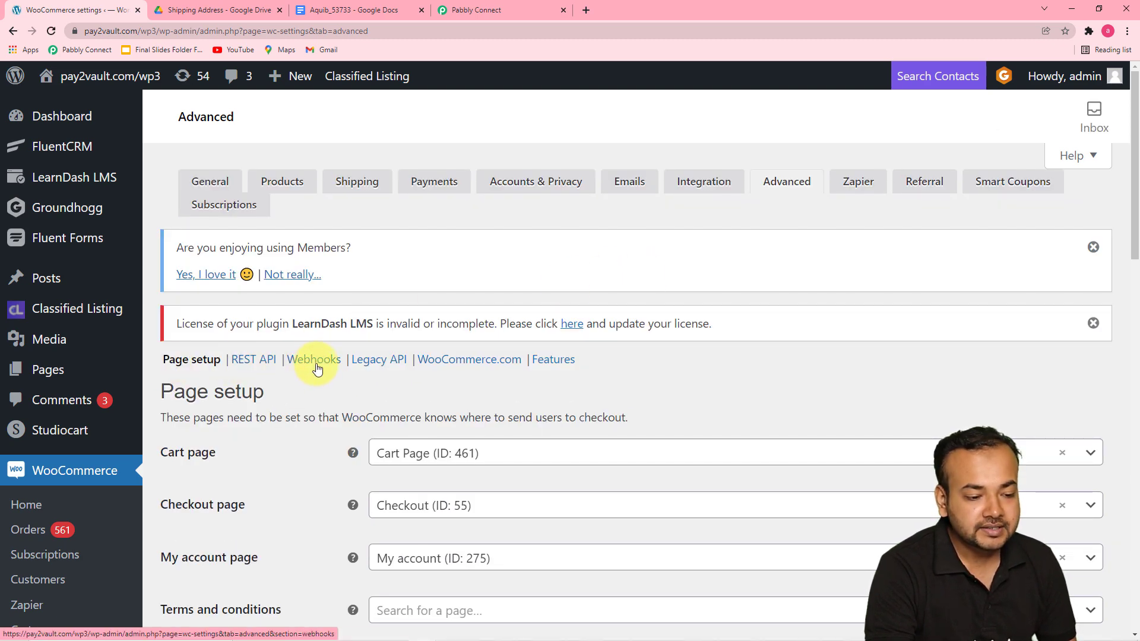
pyautogui.click(318, 368)
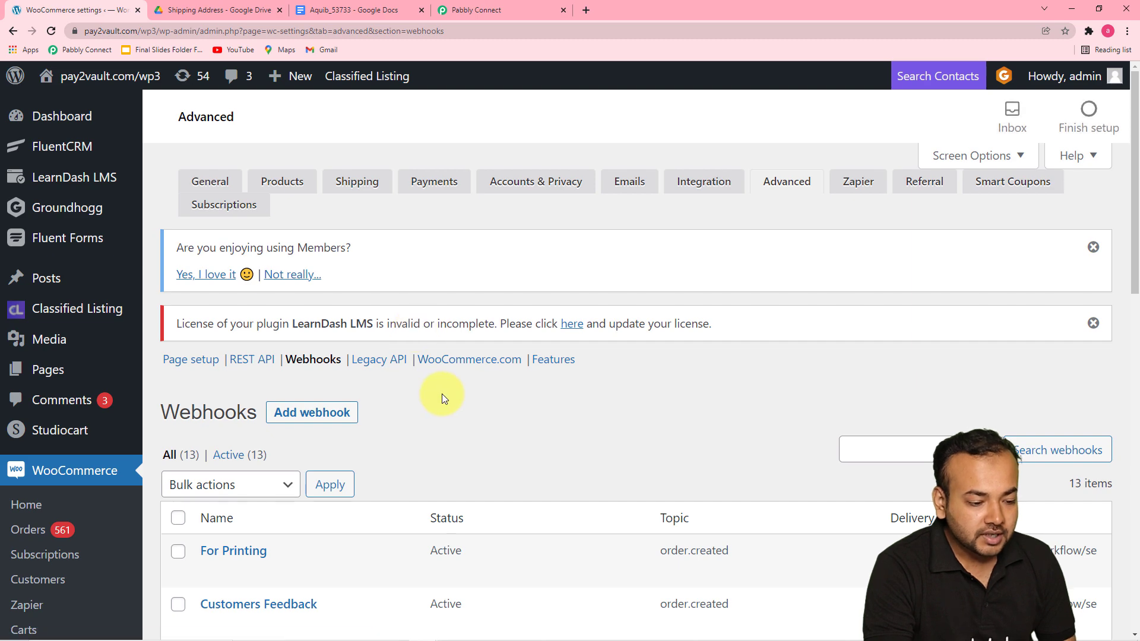
pyautogui.scroll(-3, 479, 402)
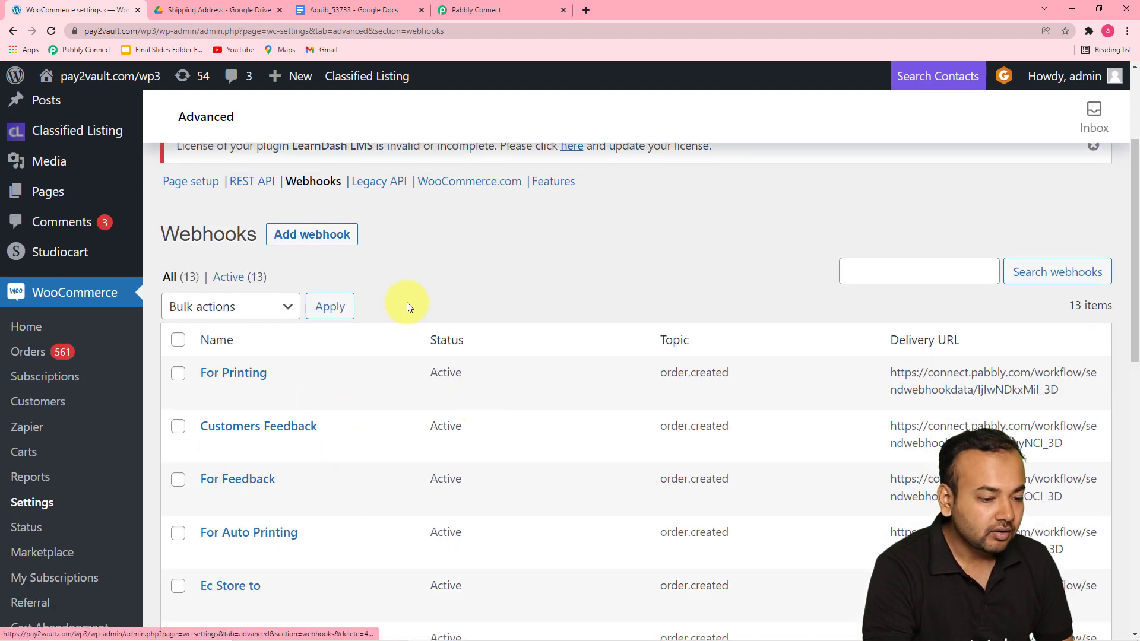
pyautogui.scroll(-2, 410, 297)
pyautogui.scroll(-1, 411, 292)
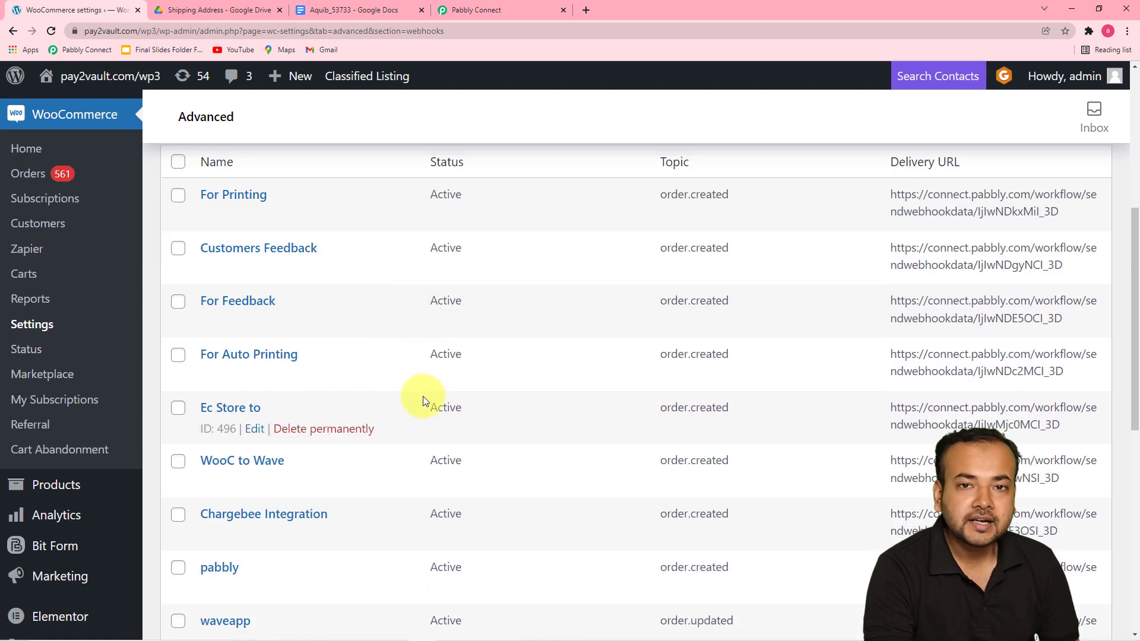
pyautogui.scroll(5, 424, 394)
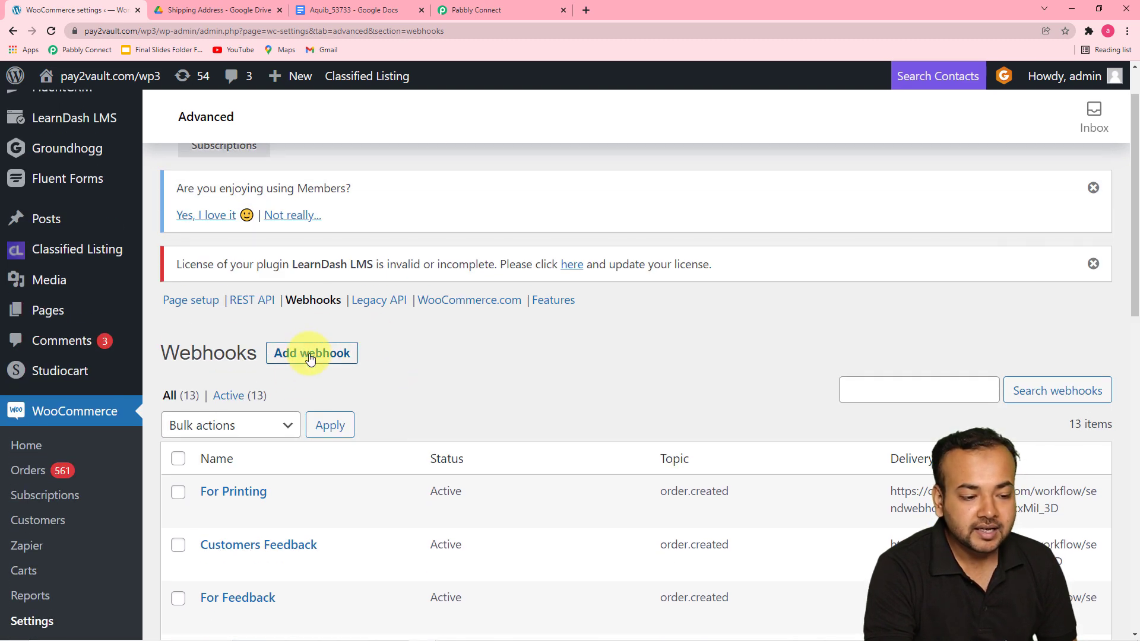
pyautogui.click(304, 354)
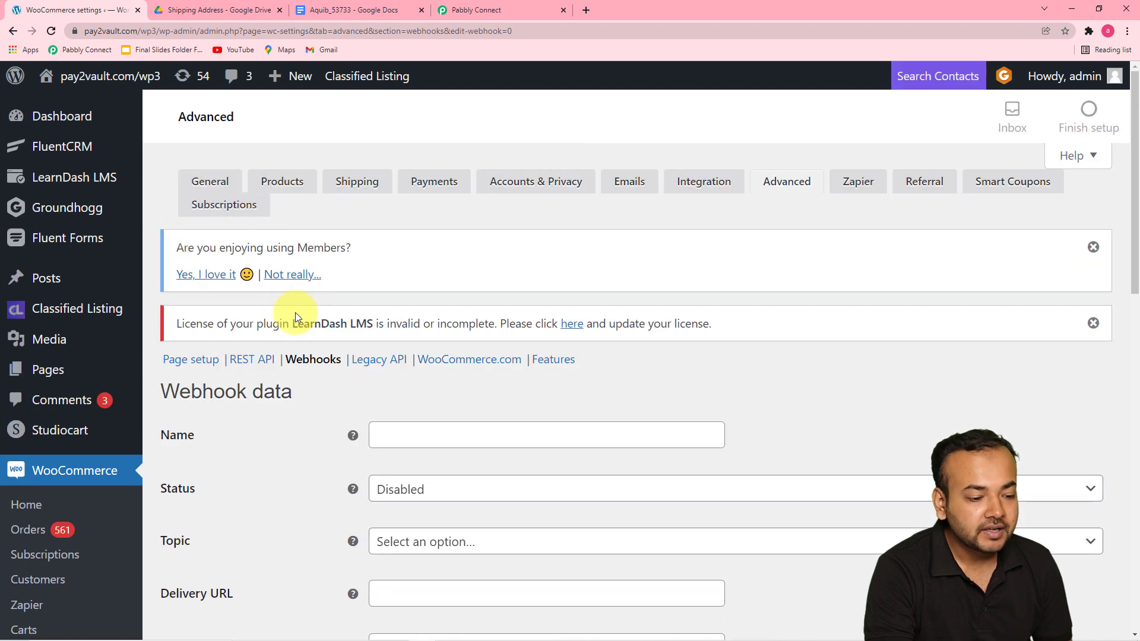
# Step: Name the new webhook Print labels and set its status to Active
pyautogui.scroll(-2, 305, 379)
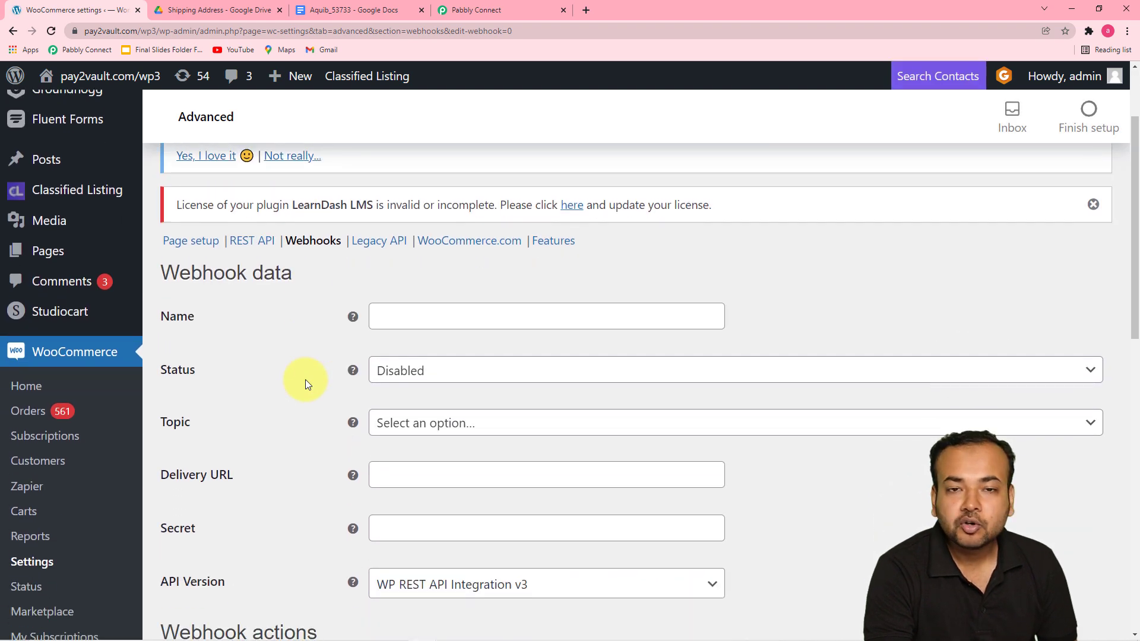
pyautogui.click(433, 318)
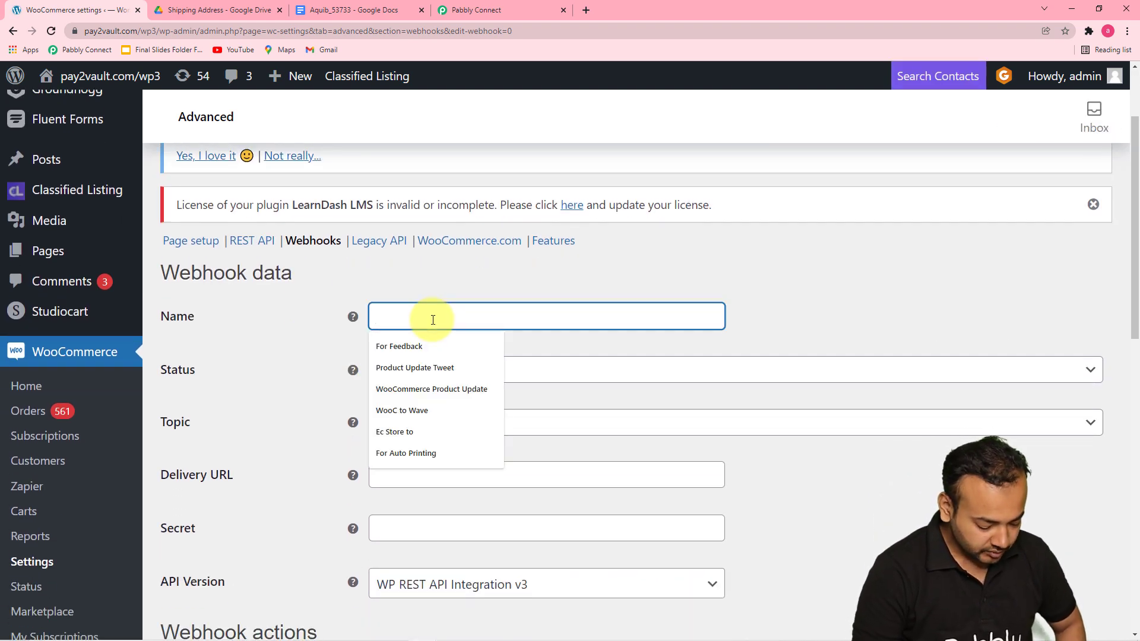
pyautogui.write('Print')
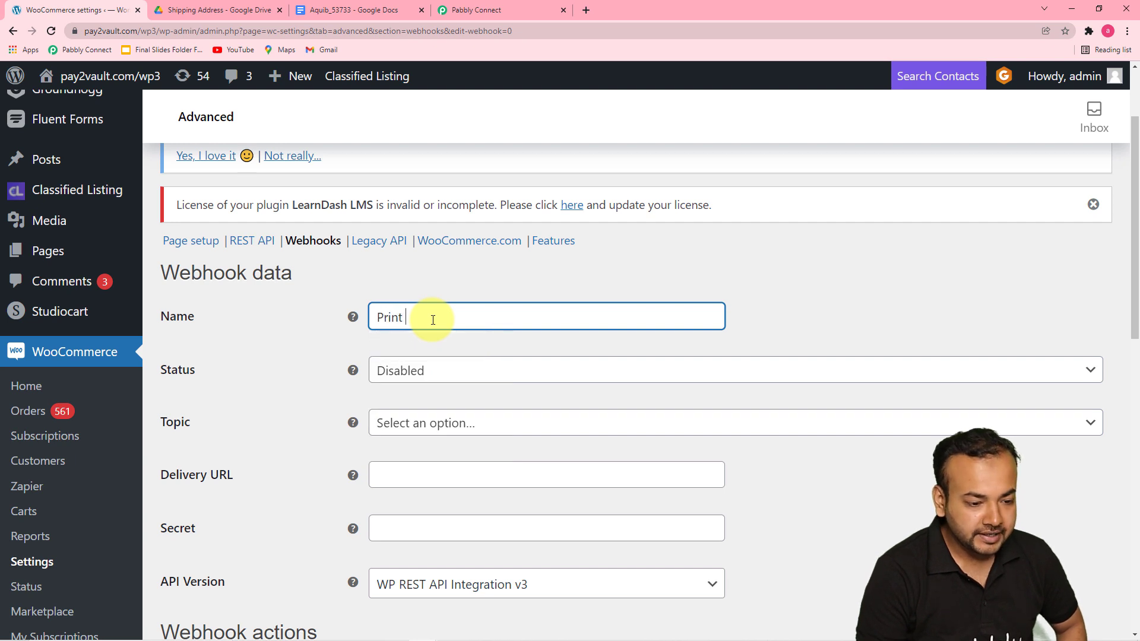
pyautogui.write(' Isbel')
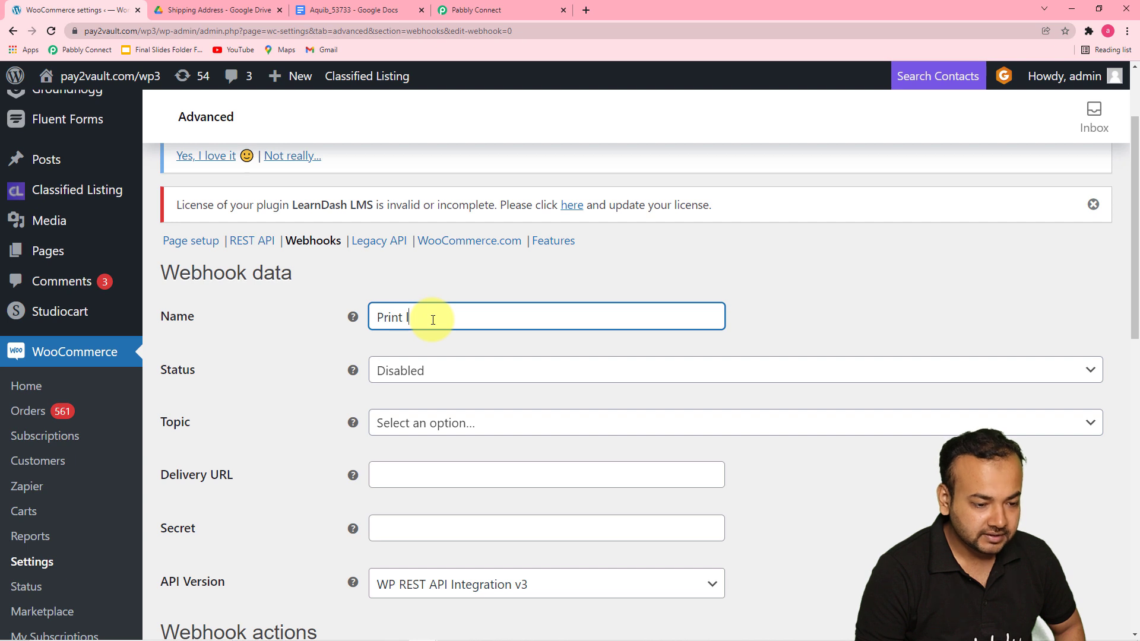
pyautogui.write('abels')
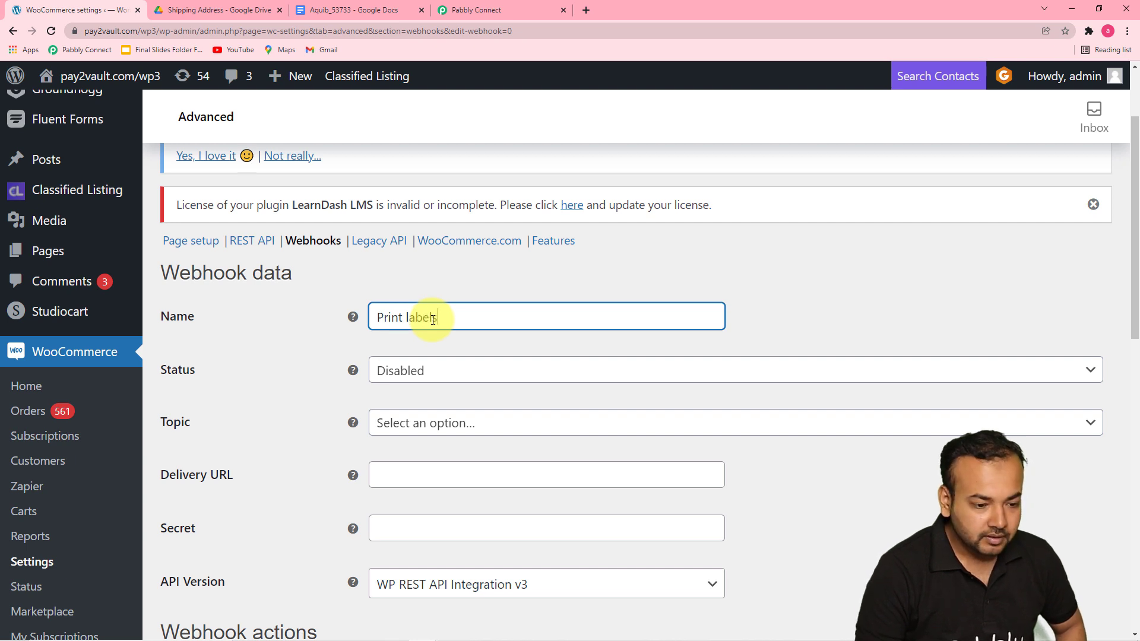
pyautogui.click(806, 290)
pyautogui.scroll(-2, 761, 331)
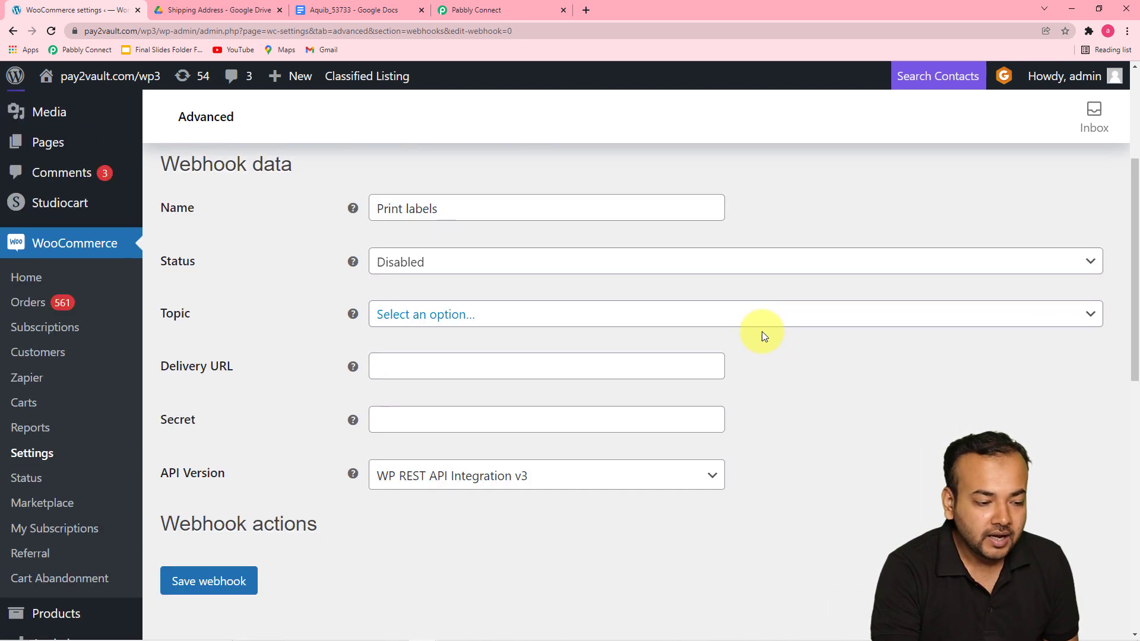
pyautogui.click(493, 259)
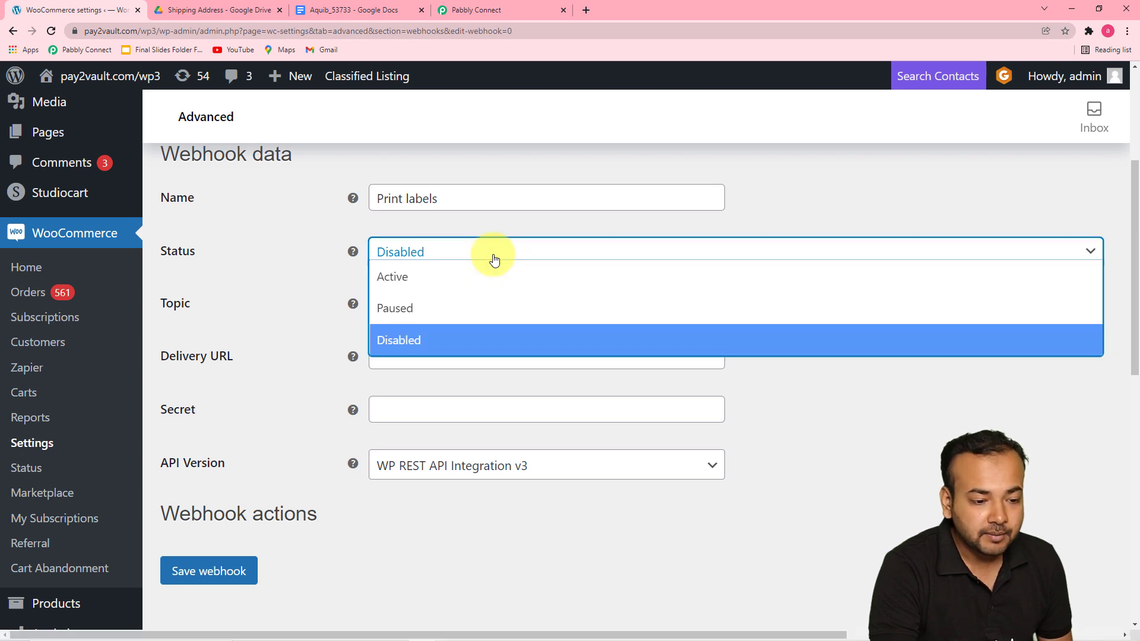
pyautogui.click(399, 284)
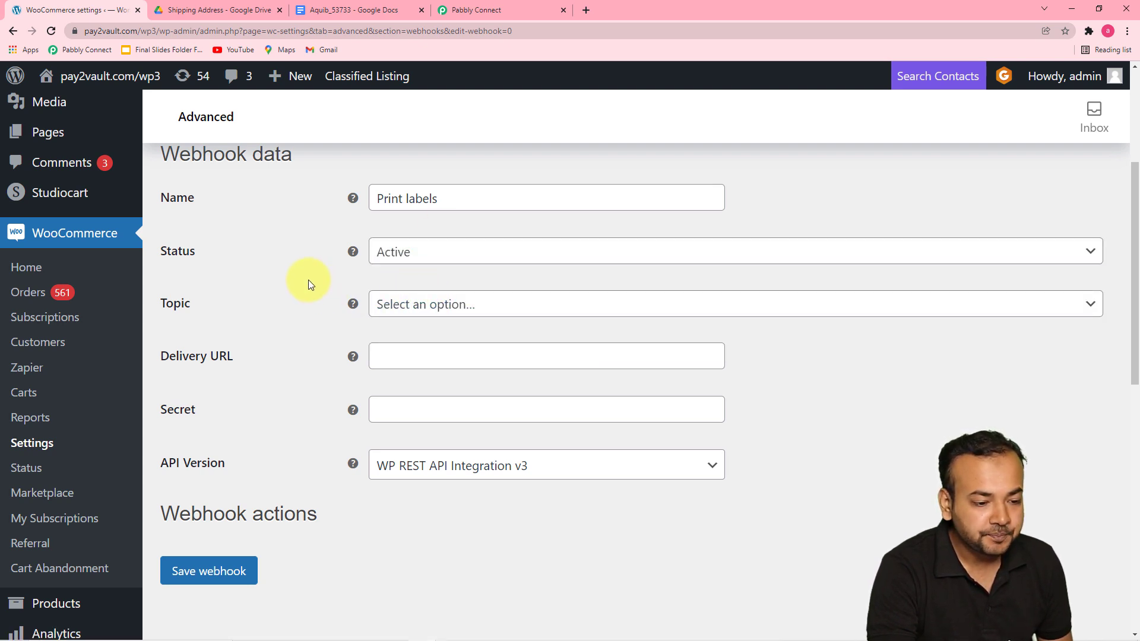
# Step: Set the webhook topic to Order created
pyautogui.click(442, 314)
pyautogui.scroll(-1, 441, 442)
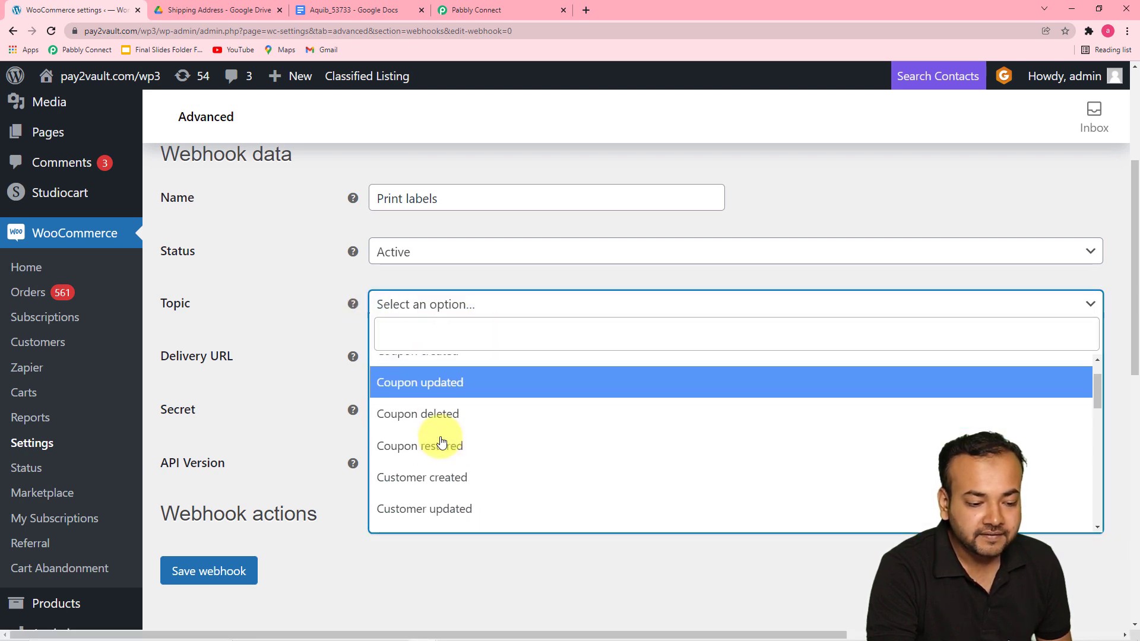
pyautogui.scroll(-3, 441, 443)
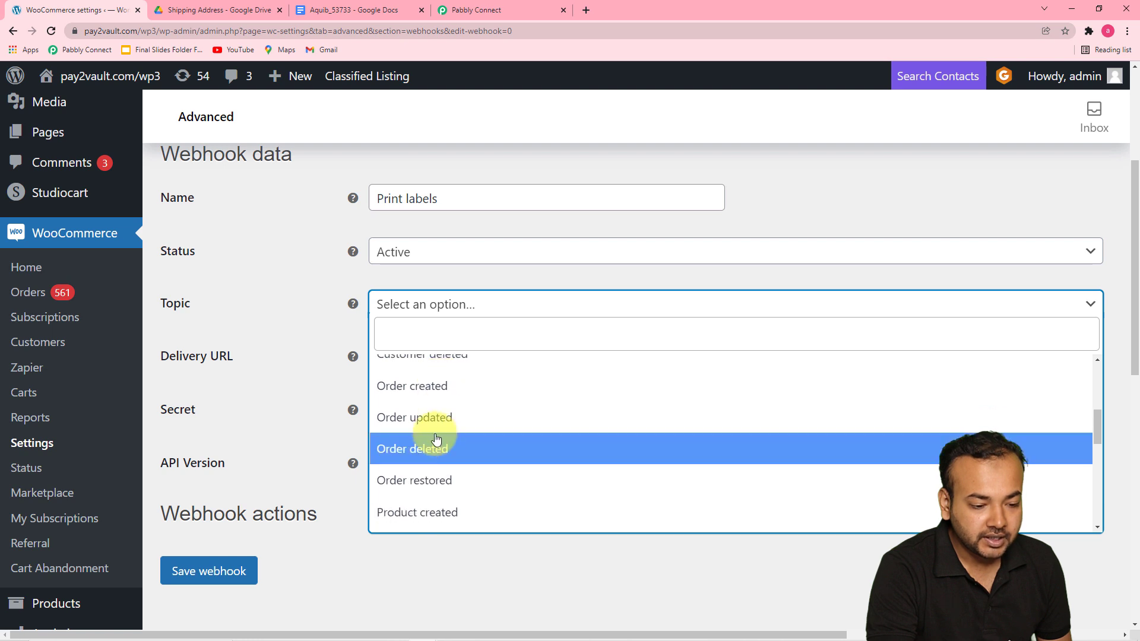
pyautogui.click(407, 392)
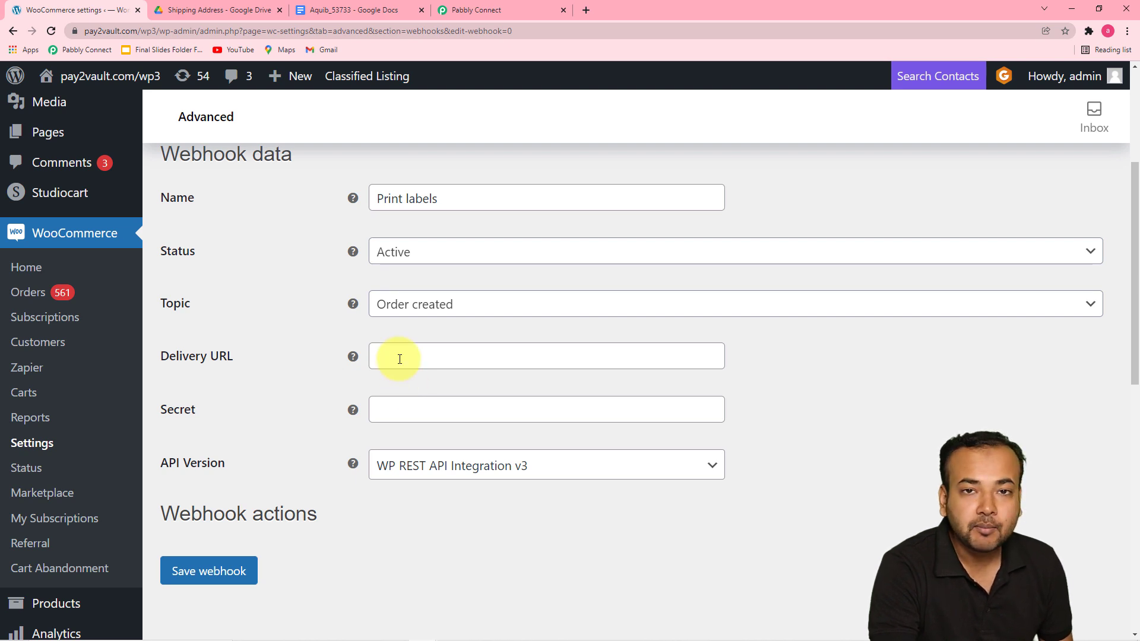
# Step: Copy the Pabbly webhook URL, paste it as the webhook's Delivery URL, and save the webhook
pyautogui.click(475, 10)
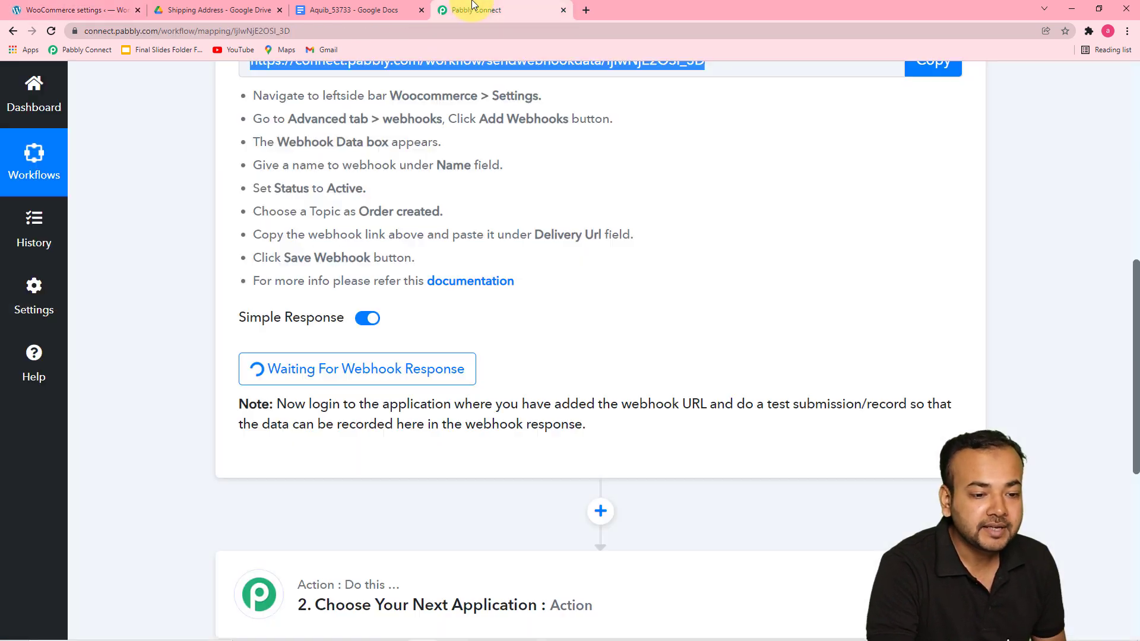
pyautogui.scroll(3, 851, 343)
pyautogui.click(917, 238)
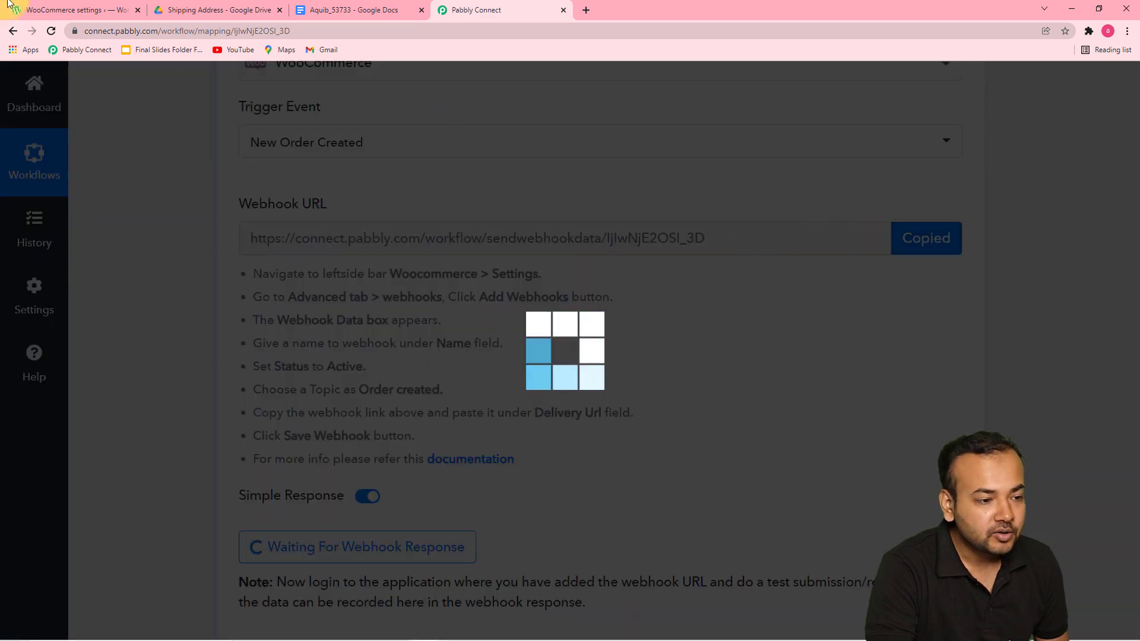
pyautogui.click(57, 10)
pyautogui.rightClick(411, 351)
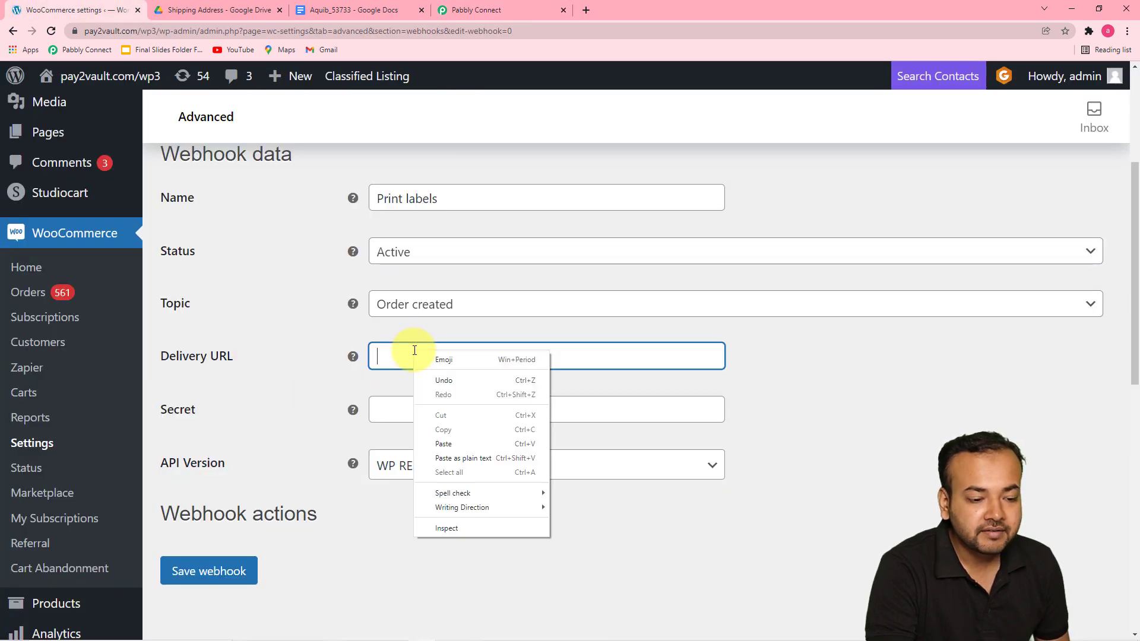
pyautogui.click(439, 443)
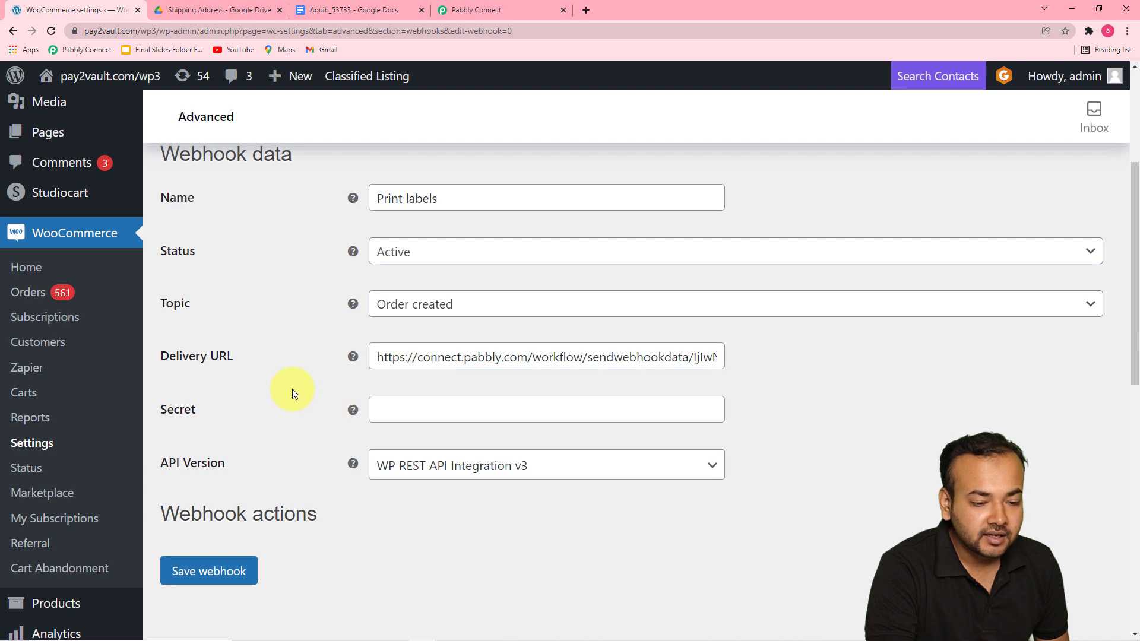
pyautogui.click(198, 572)
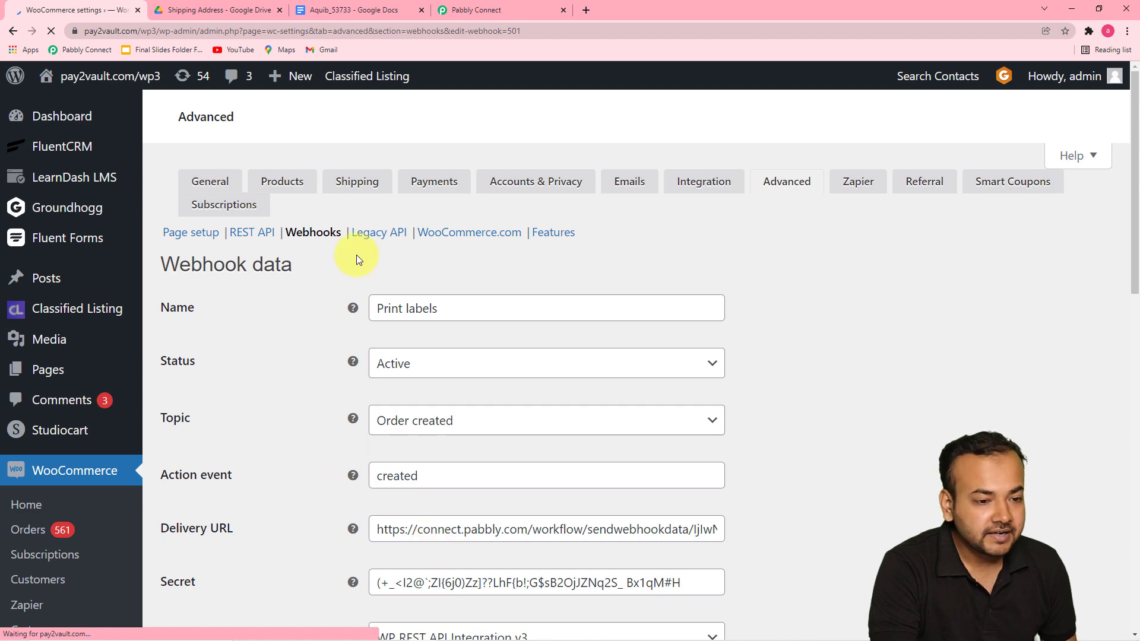
# Step: Recapture the webhook response in the Pabbly trigger step
pyautogui.click(460, 11)
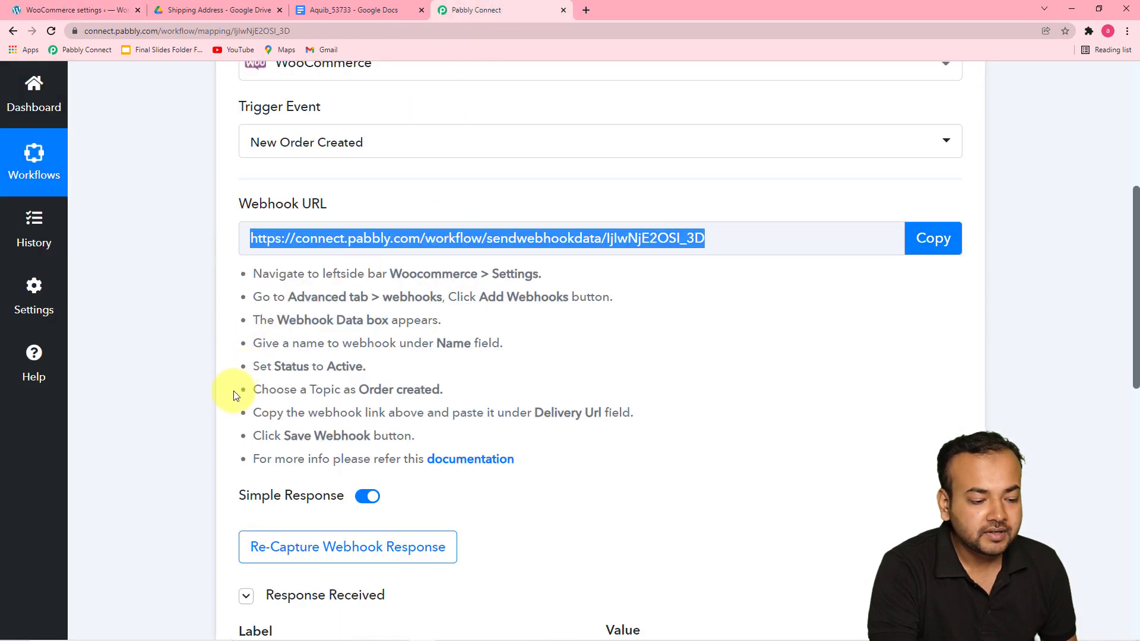
pyautogui.scroll(-4, 216, 436)
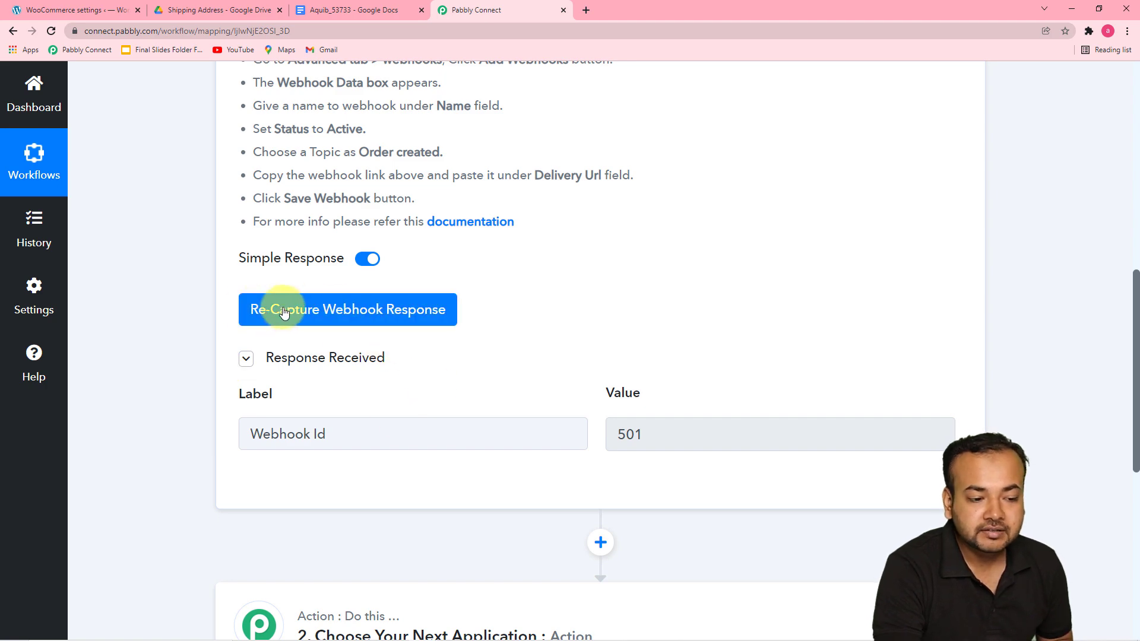
pyautogui.click(303, 312)
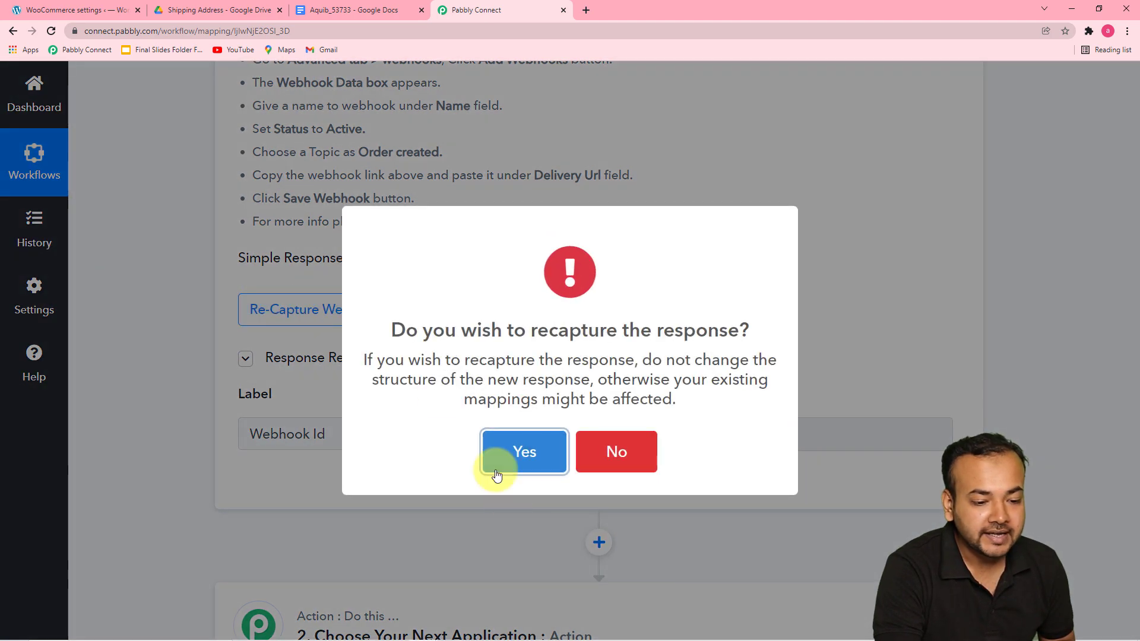
pyautogui.click(523, 452)
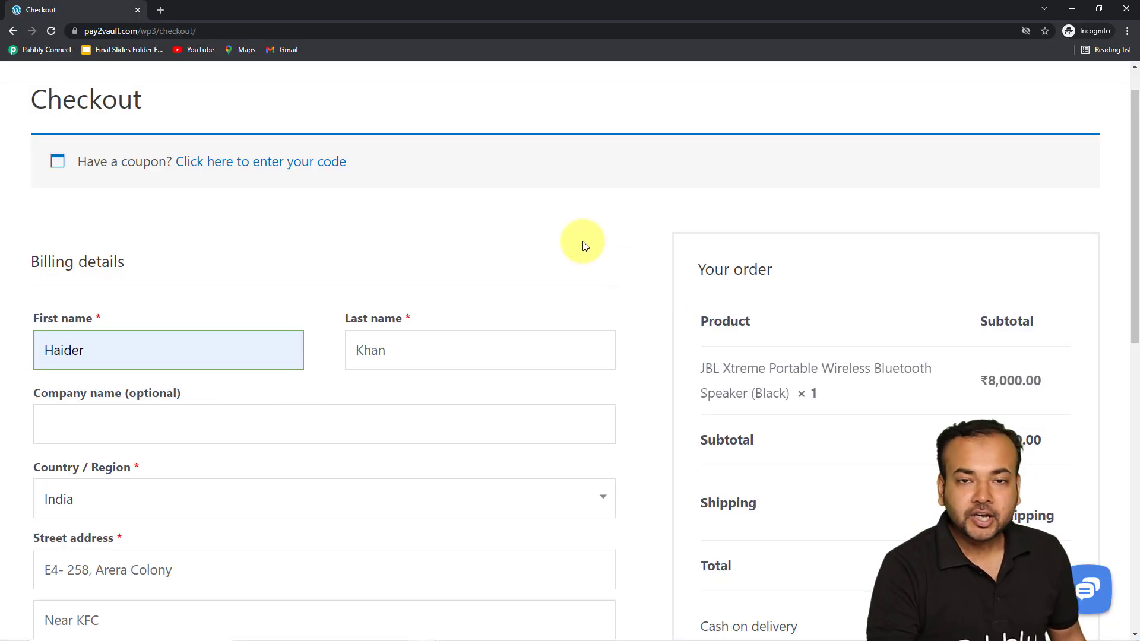
# Step: Place a test order on the store's checkout page
pyautogui.scroll(-3, 590, 247)
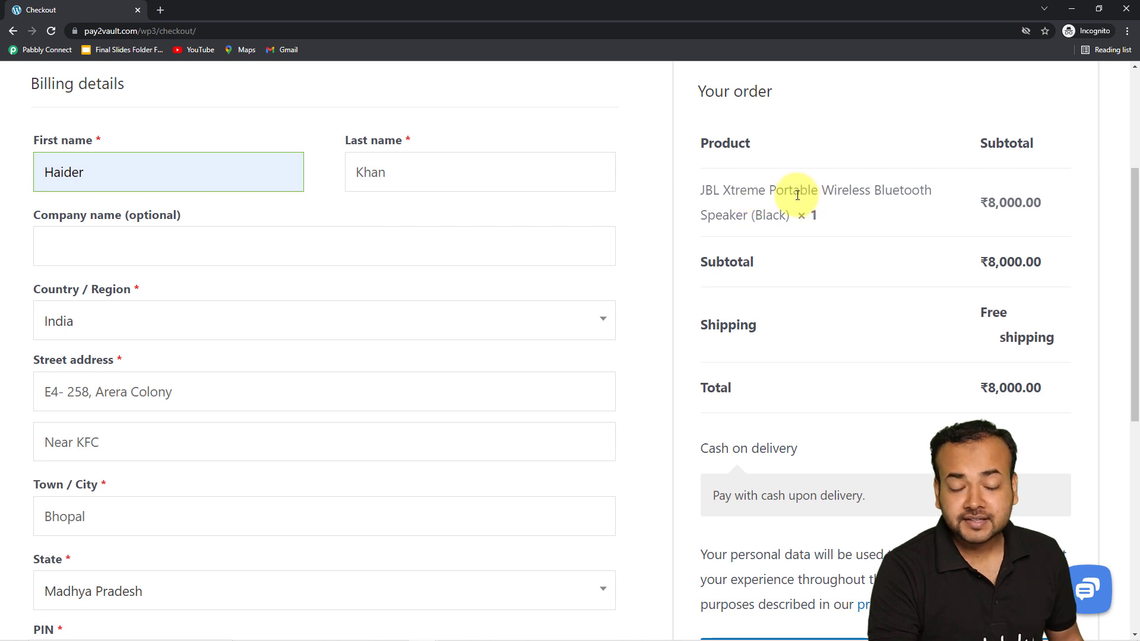
pyautogui.scroll(-3, 647, 223)
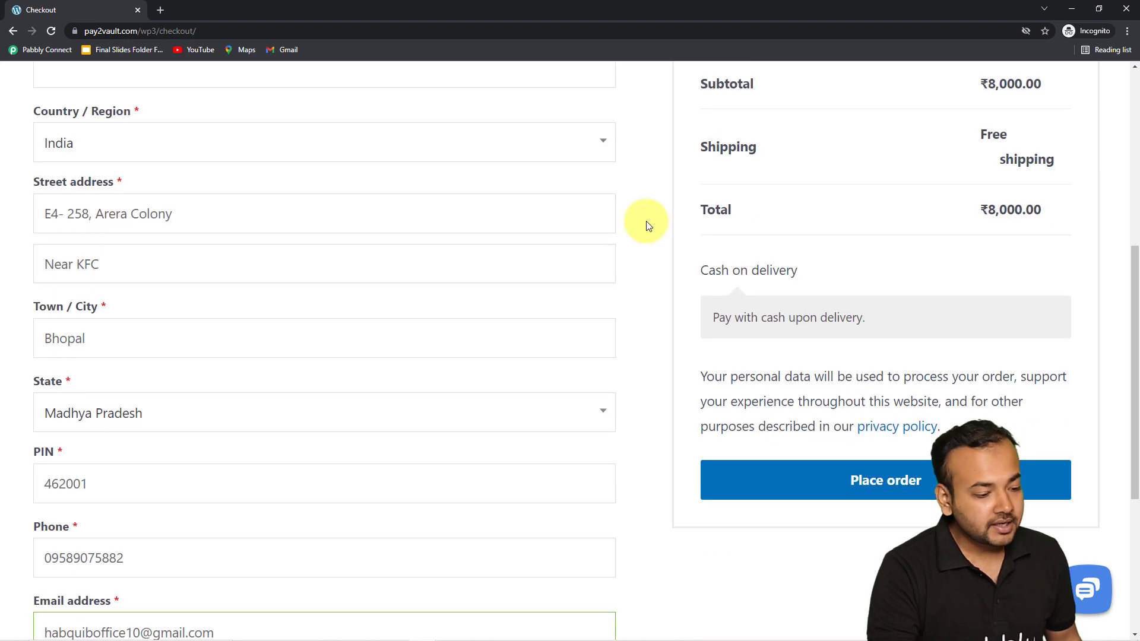
pyautogui.click(802, 496)
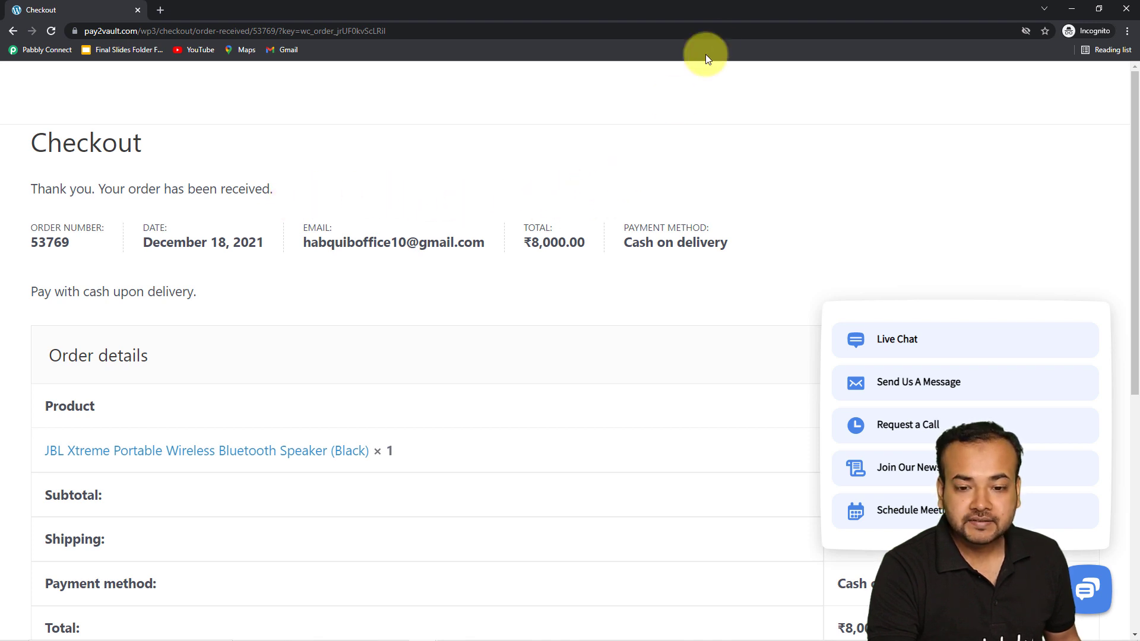
# Step: Review the order data received in the trigger's webhook response
pyautogui.click(1072, 11)
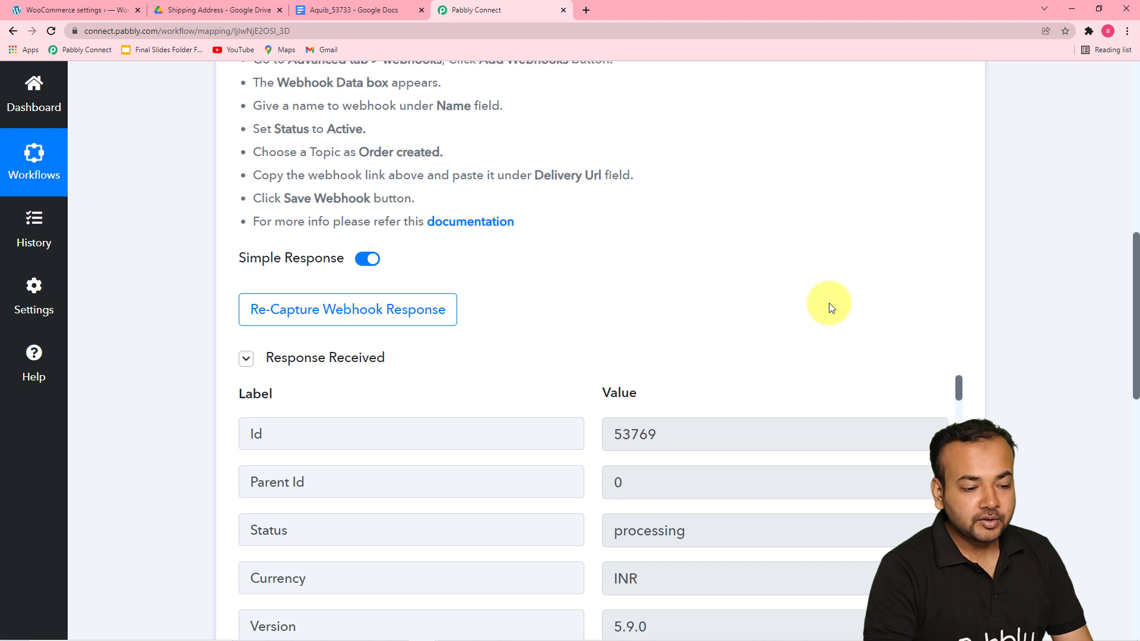
pyautogui.scroll(-5, 600, 319)
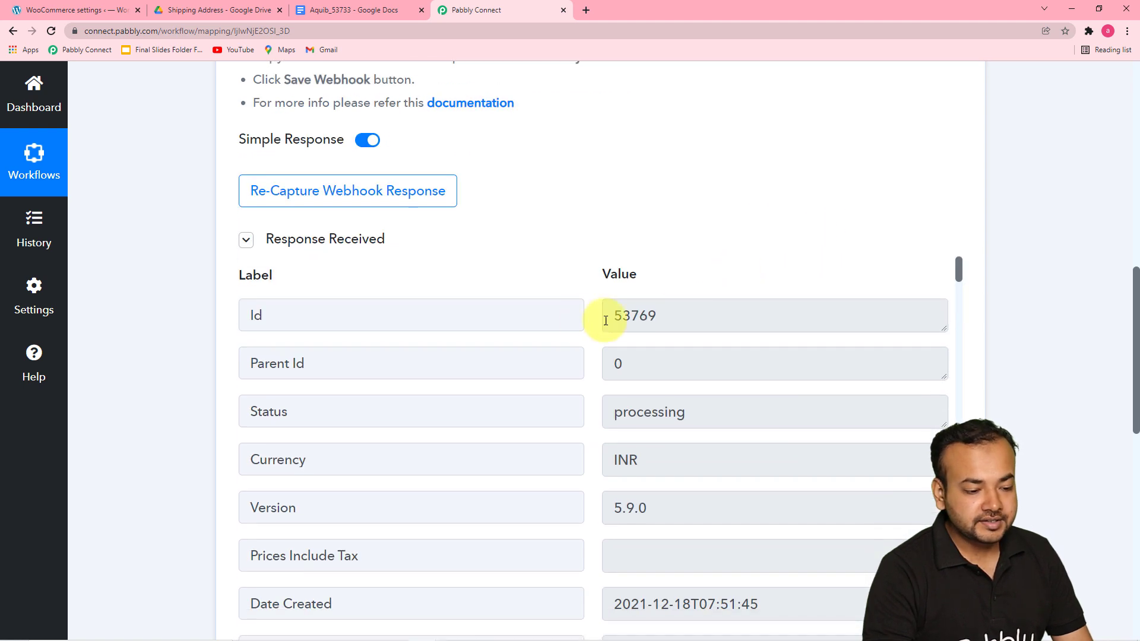
pyautogui.scroll(-3, 181, 327)
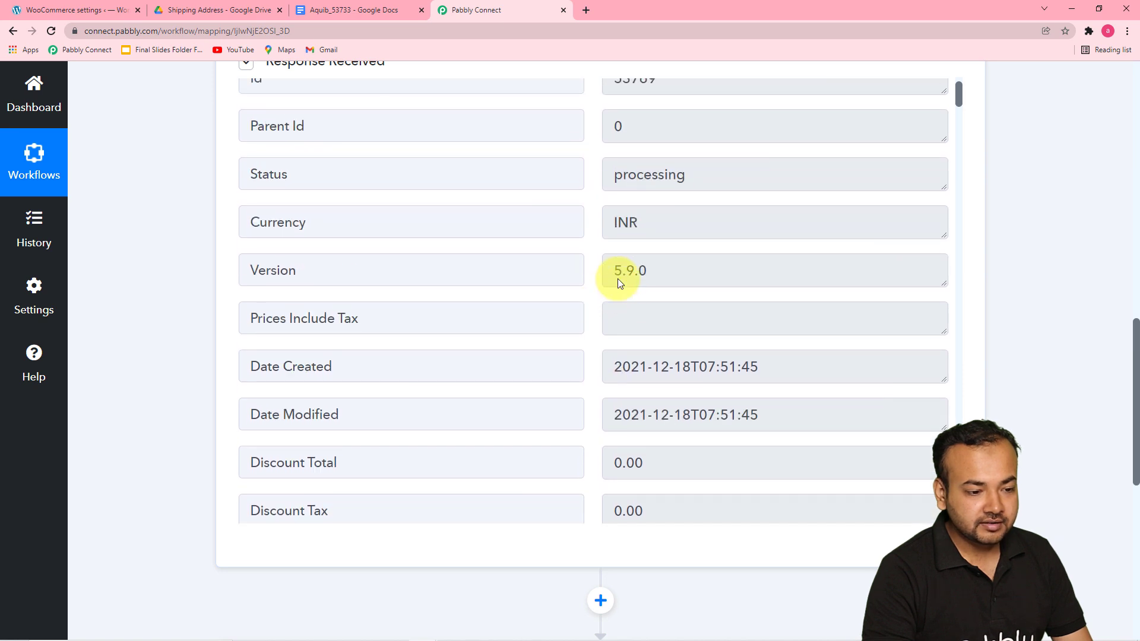
pyautogui.scroll(2, 616, 280)
pyautogui.scroll(-1, 598, 247)
pyautogui.scroll(-2, 598, 246)
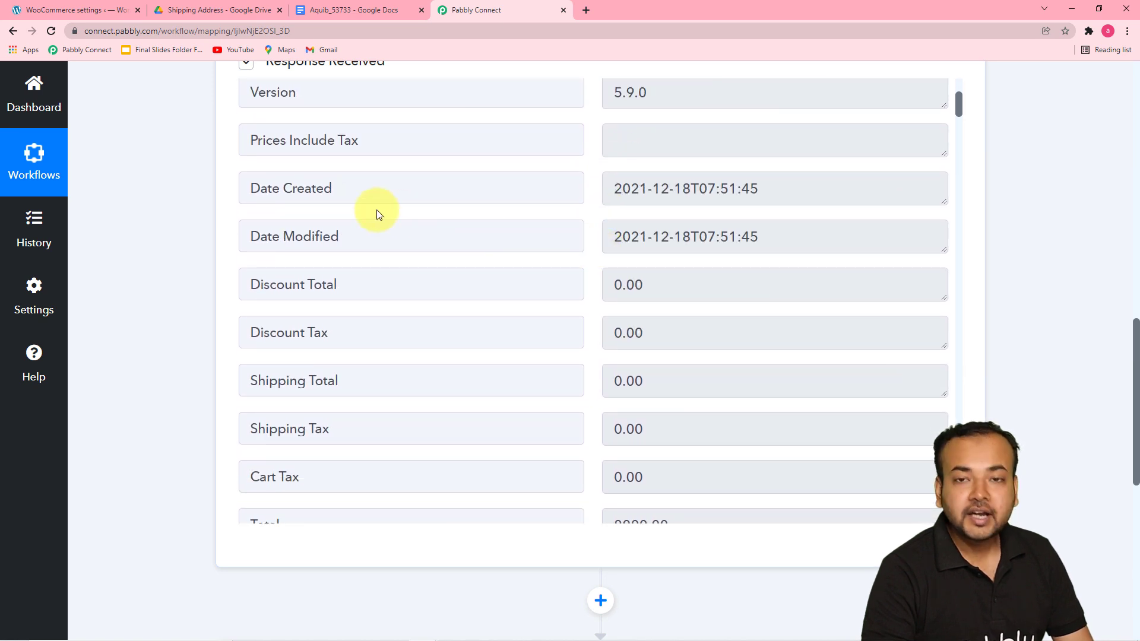
pyautogui.scroll(-5, 530, 273)
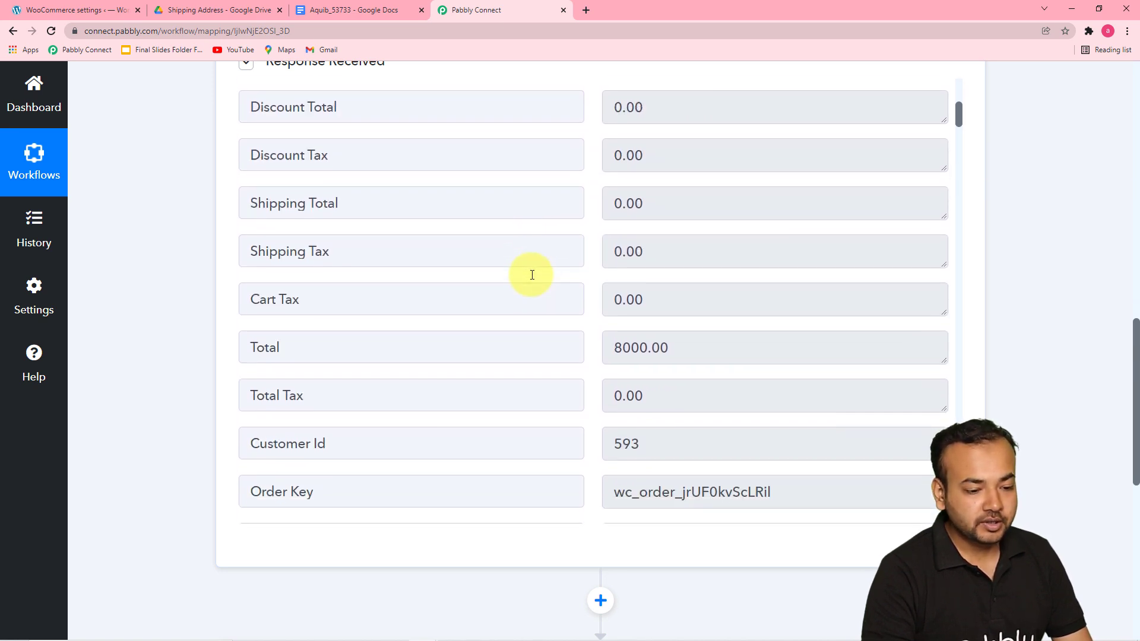
pyautogui.scroll(-3, 532, 275)
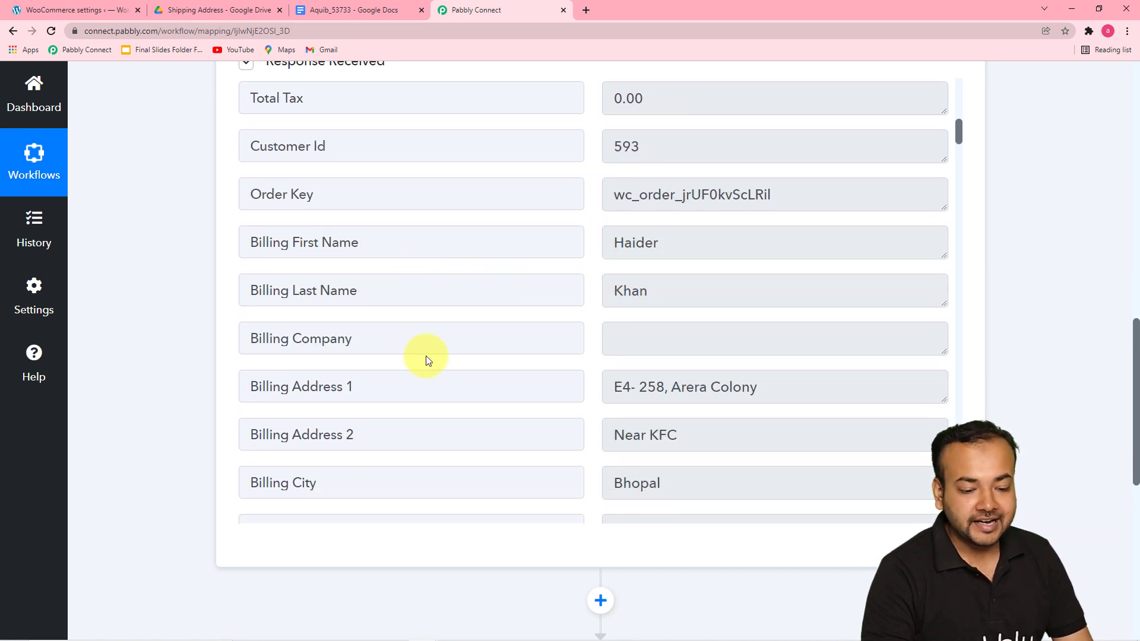
pyautogui.scroll(-6, 475, 338)
pyautogui.scroll(-7, 478, 343)
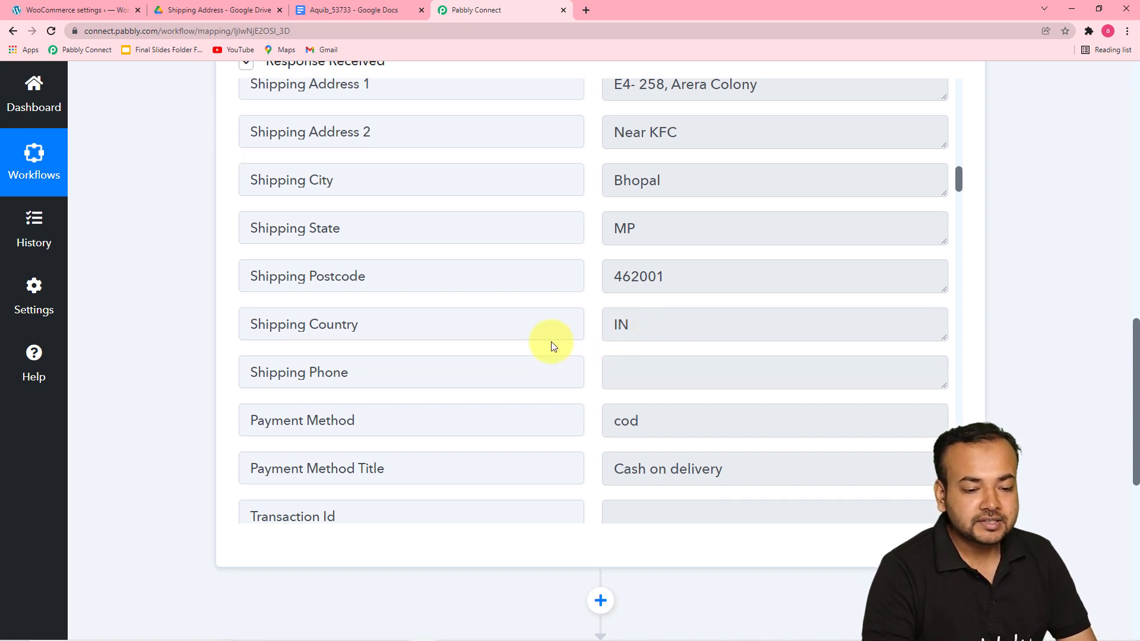
pyautogui.scroll(-7, 552, 346)
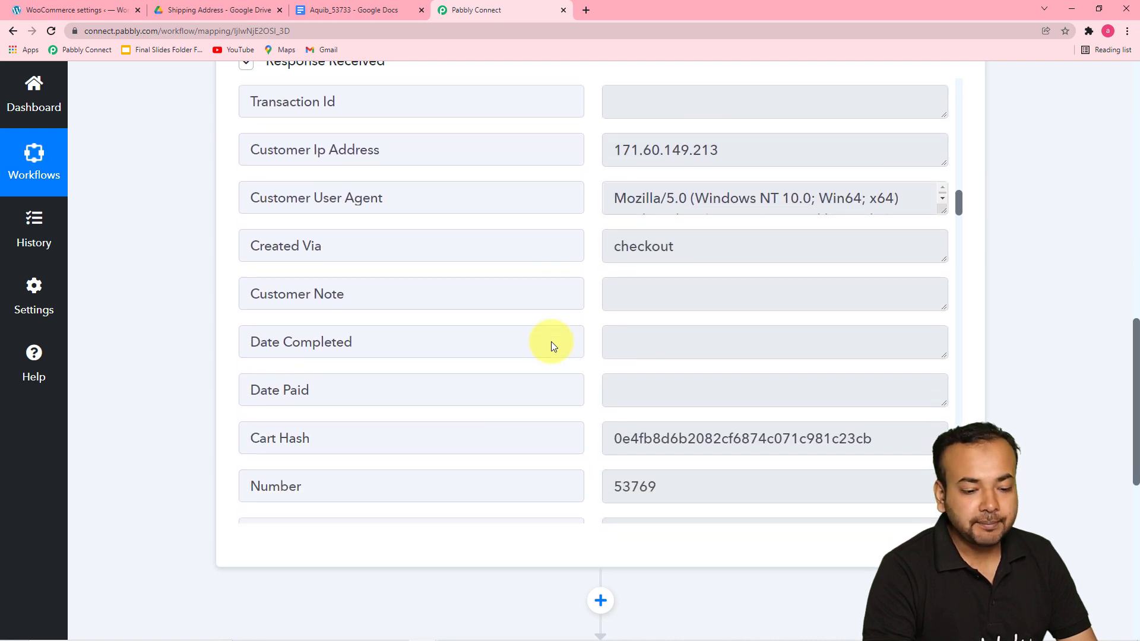
pyautogui.scroll(-5, 188, 322)
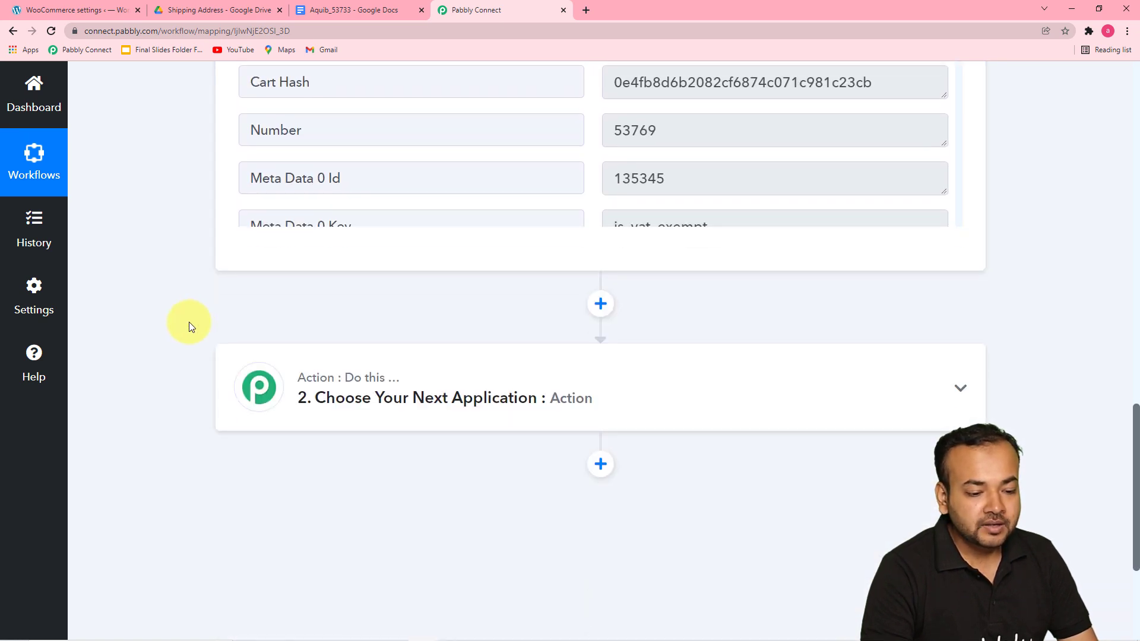
# Step: Set the second action step to the Currency app with the event Get Country Details by Country Code and connect it
pyautogui.click(387, 414)
pyautogui.scroll(-2, 407, 399)
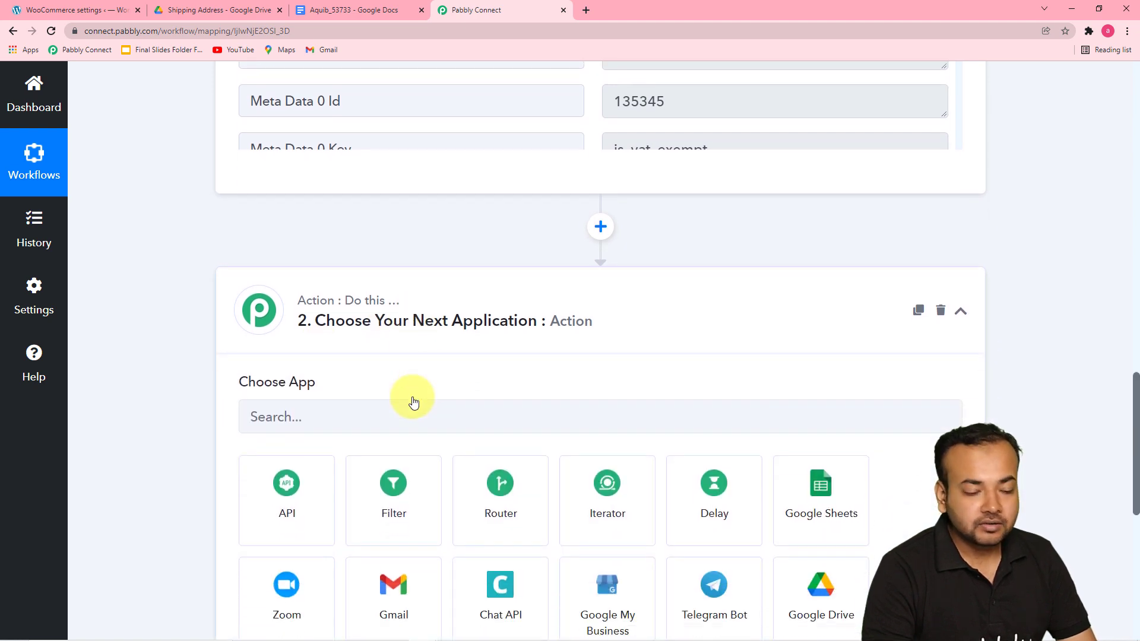
pyautogui.scroll(-2, 413, 401)
pyautogui.click(380, 262)
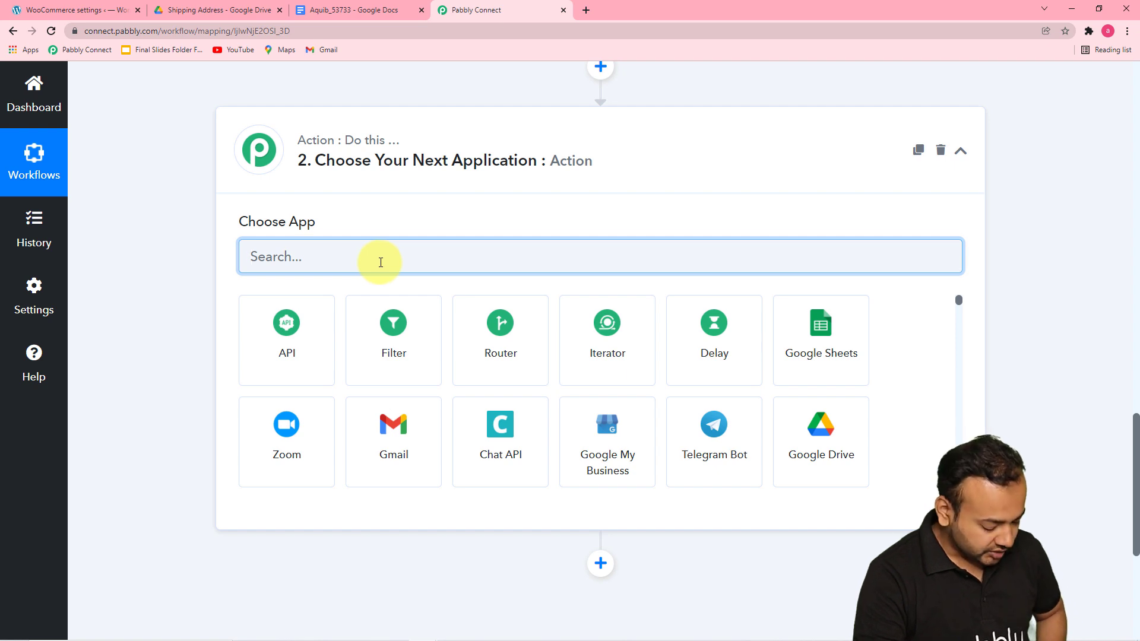
pyautogui.write('curr')
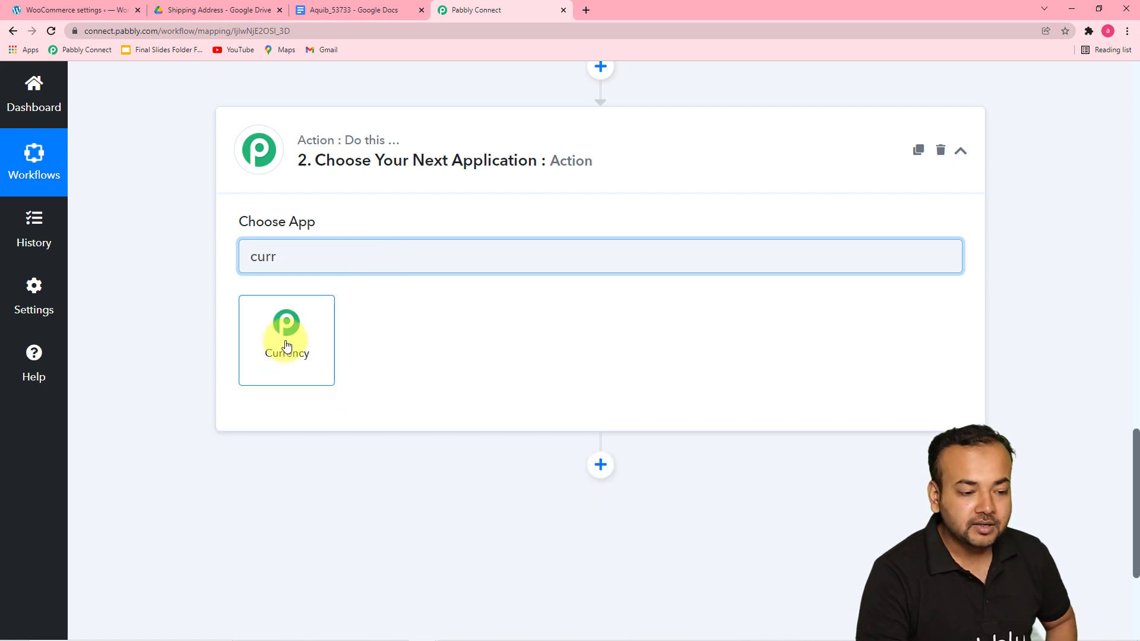
pyautogui.click(286, 346)
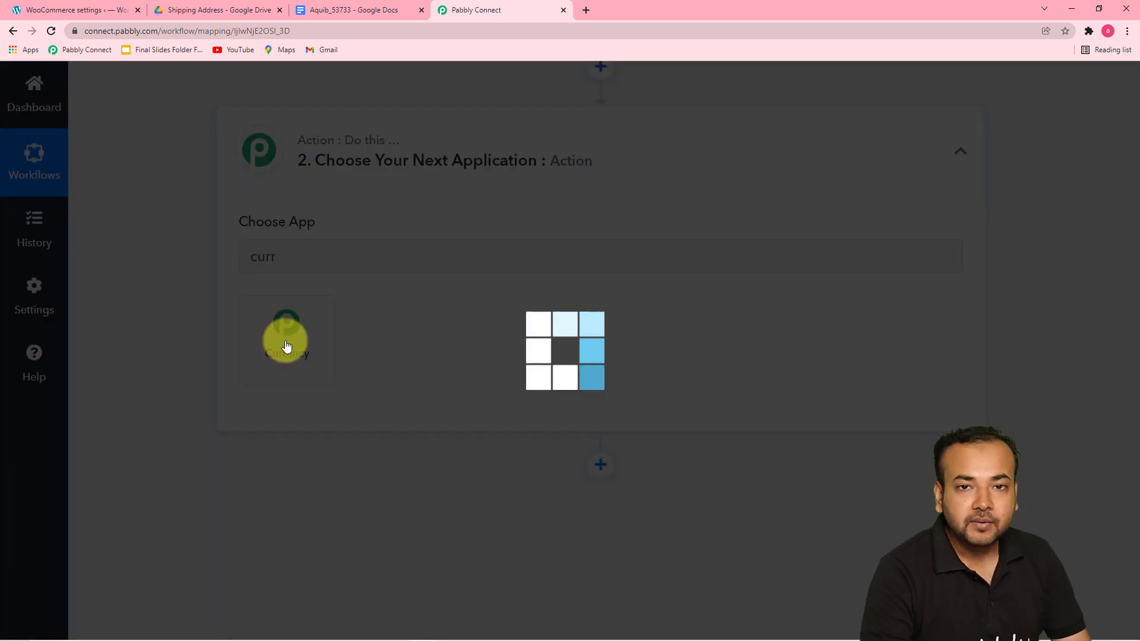
pyautogui.scroll(-2, 285, 344)
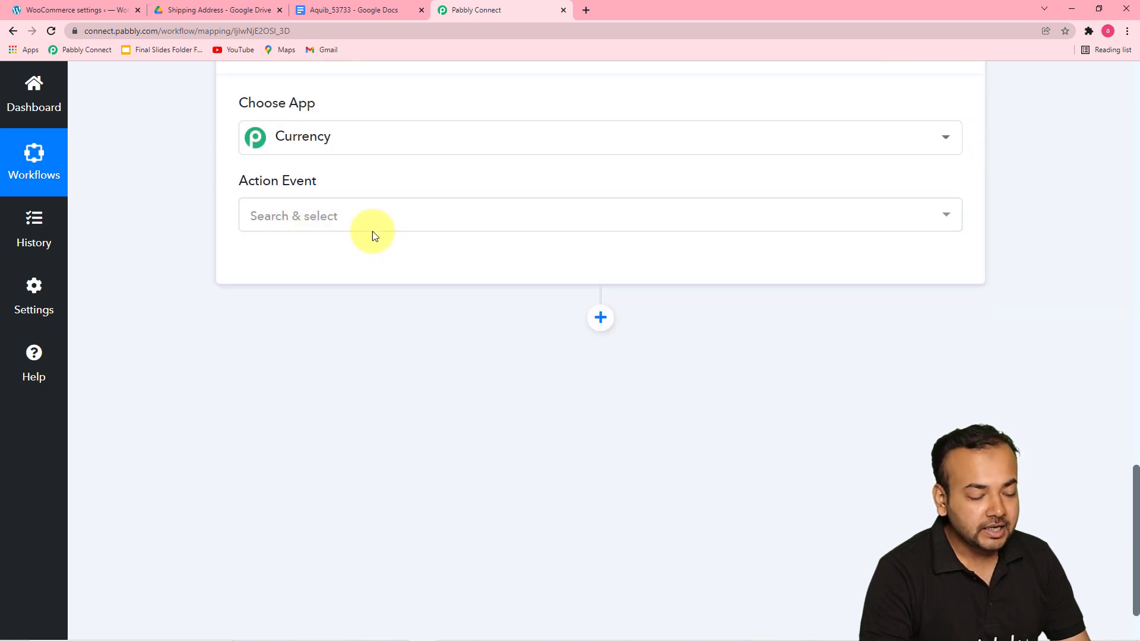
pyautogui.click(325, 223)
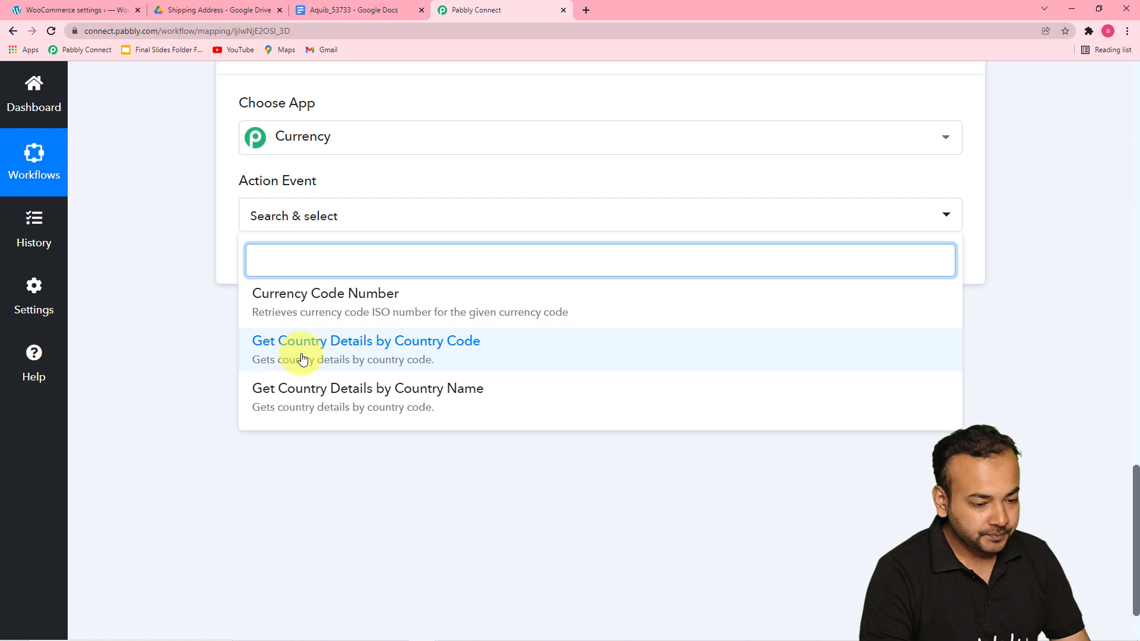
pyautogui.click(406, 349)
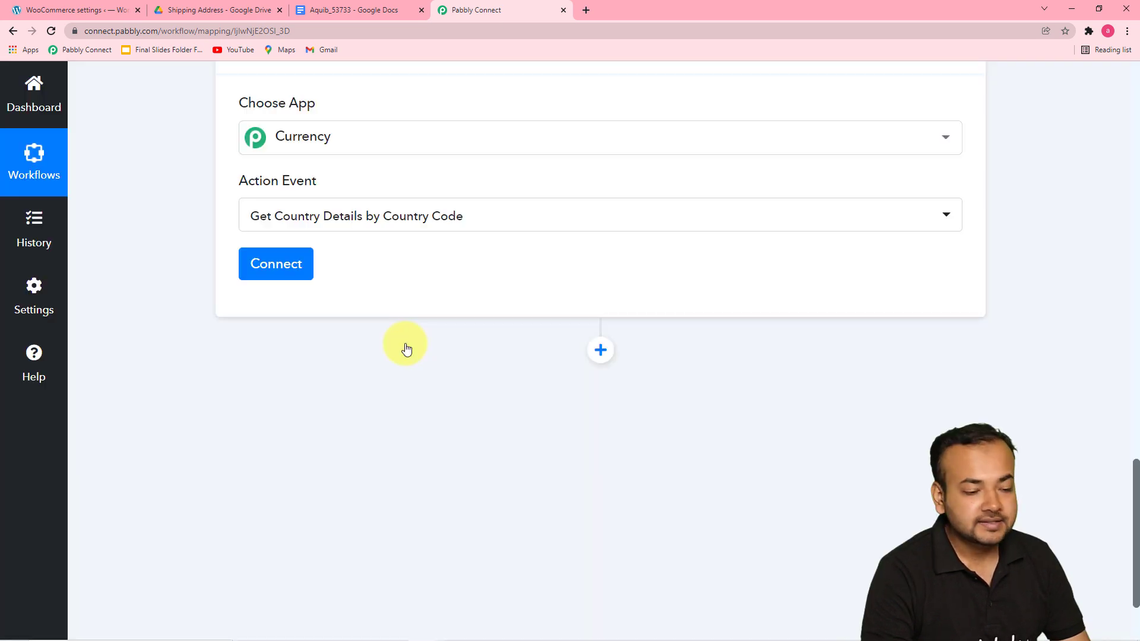
pyautogui.click(279, 265)
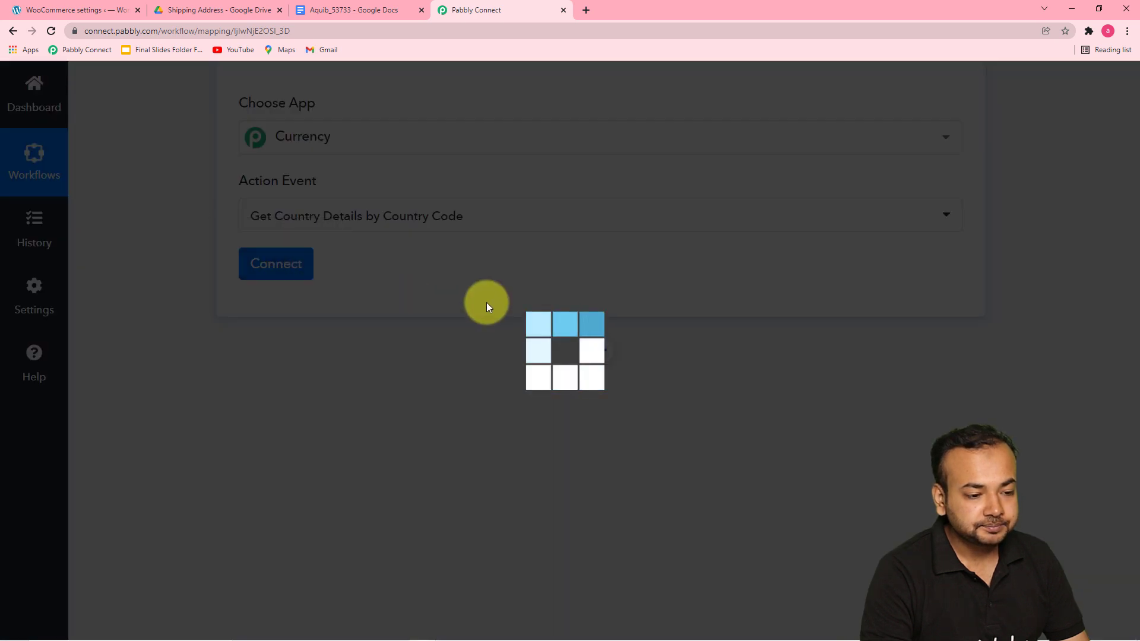
# Step: Scroll through the trigger's order data to find the shipping country field
pyautogui.scroll(-1, 486, 305)
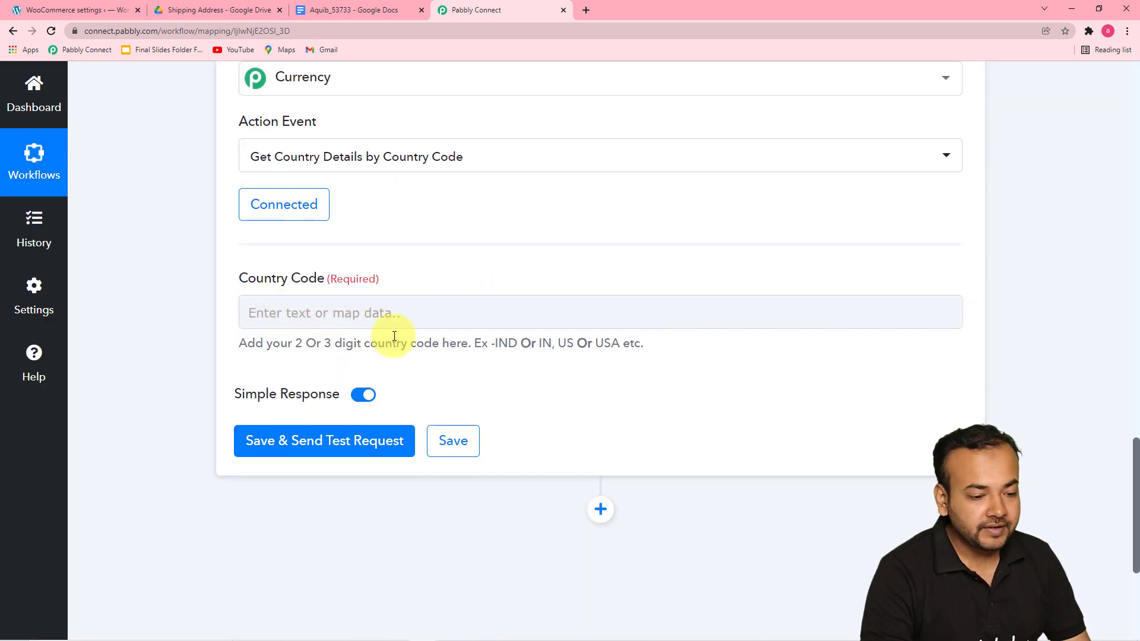
pyautogui.scroll(3, 570, 341)
pyautogui.scroll(8, 579, 343)
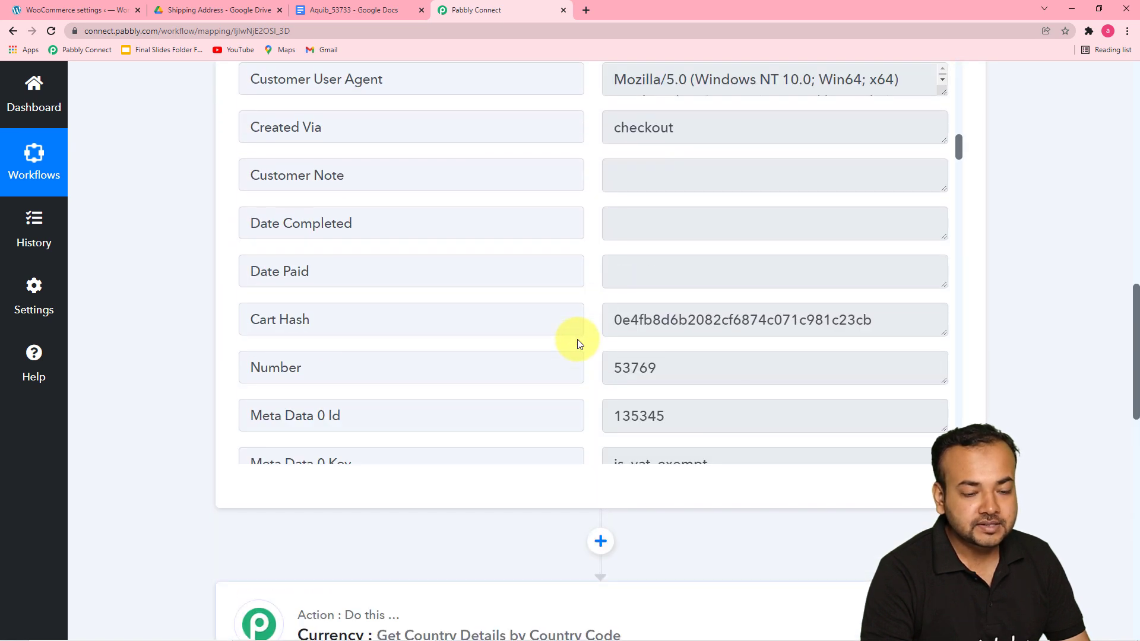
pyautogui.scroll(4, 621, 344)
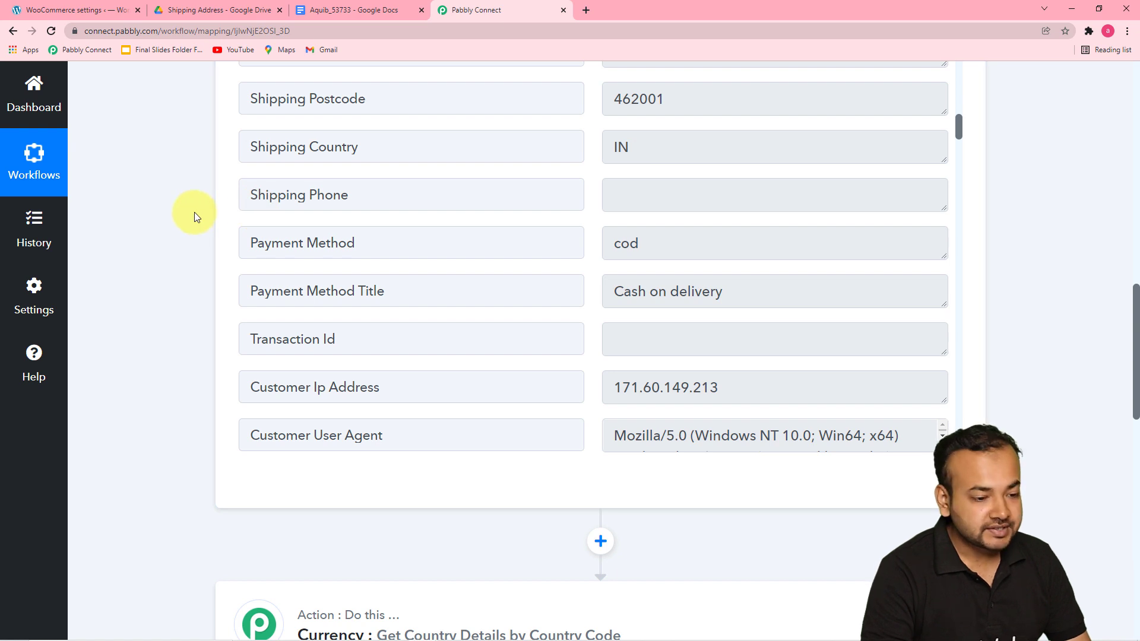
pyautogui.scroll(-3, 194, 212)
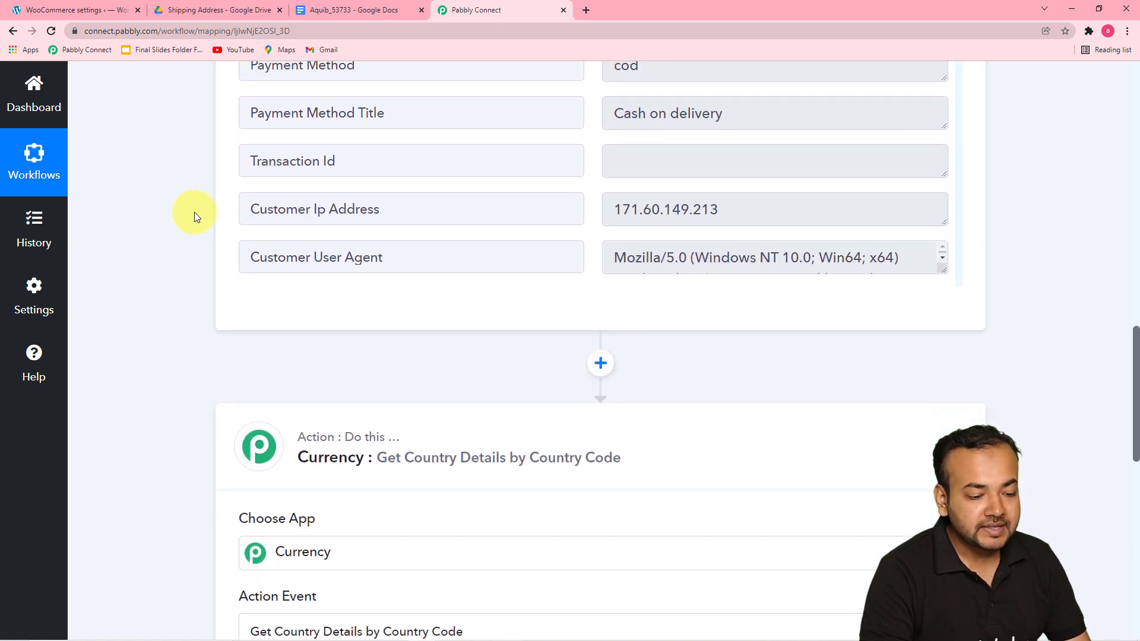
pyautogui.scroll(-12, 195, 212)
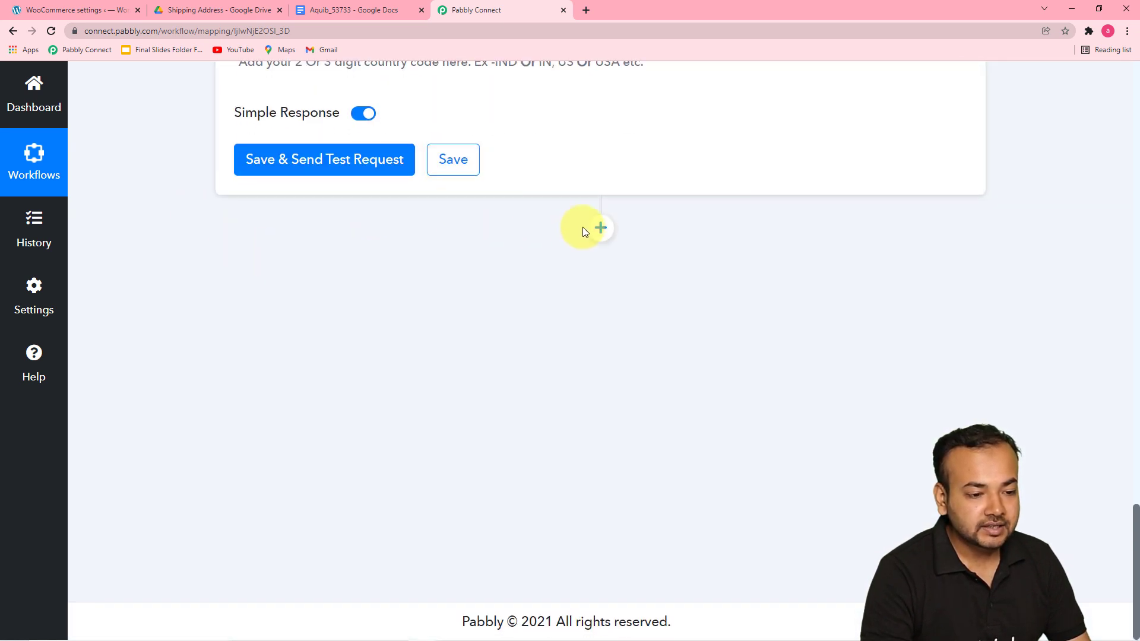
pyautogui.scroll(4, 582, 231)
# Step: Map the Country Code field to the trigger's Shipping Country value from the WooCommerce new order data
pyautogui.click(350, 270)
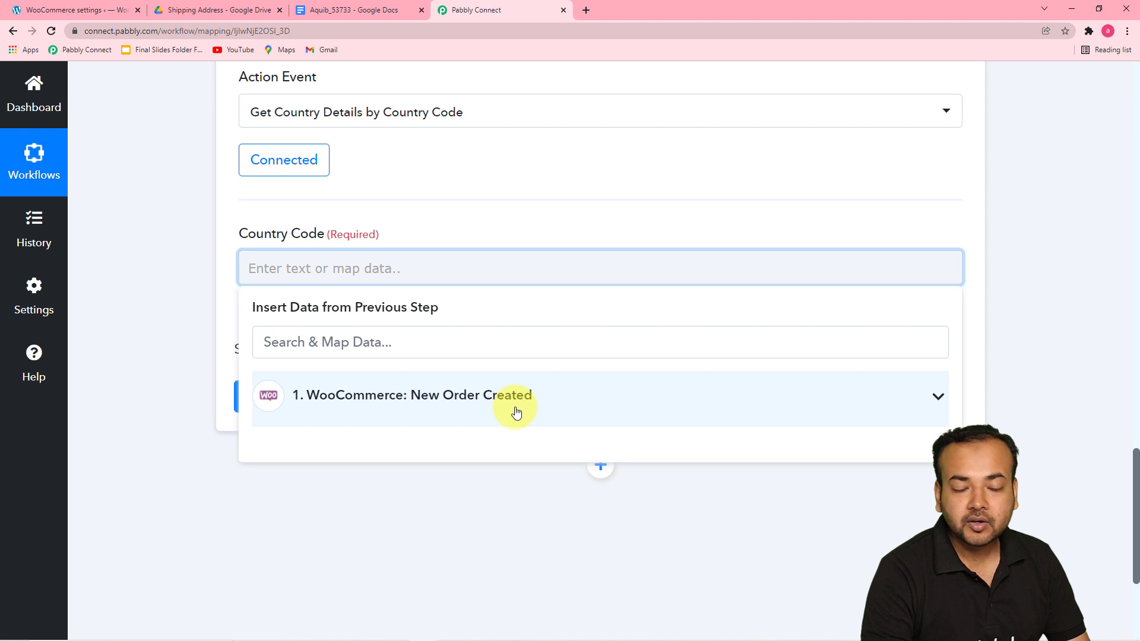
pyautogui.click(430, 393)
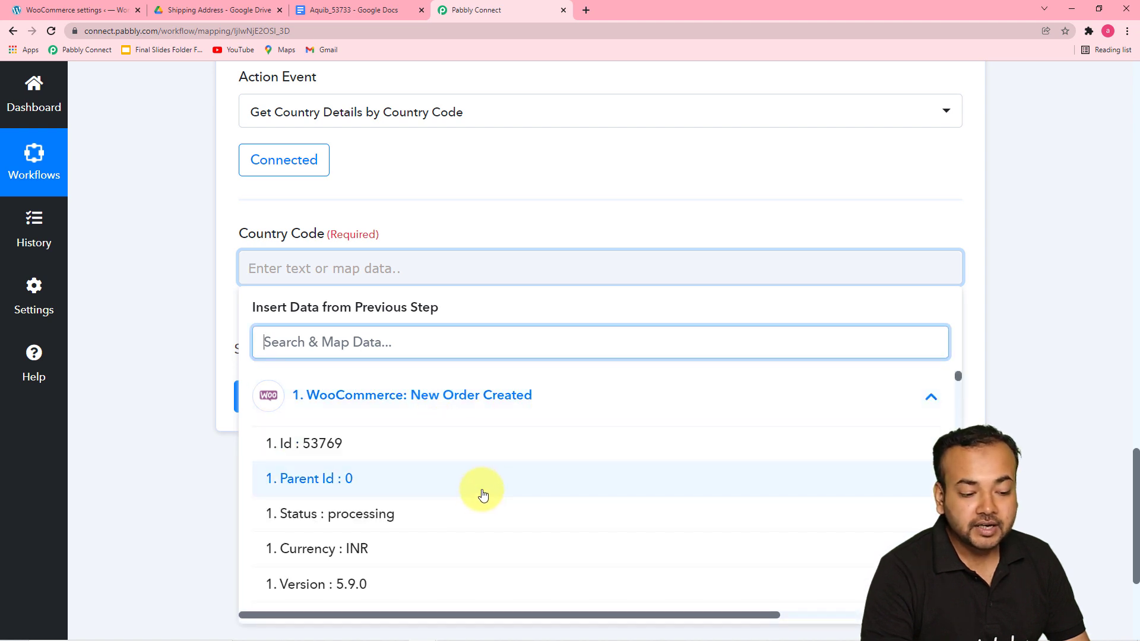
pyautogui.scroll(-3, 483, 475)
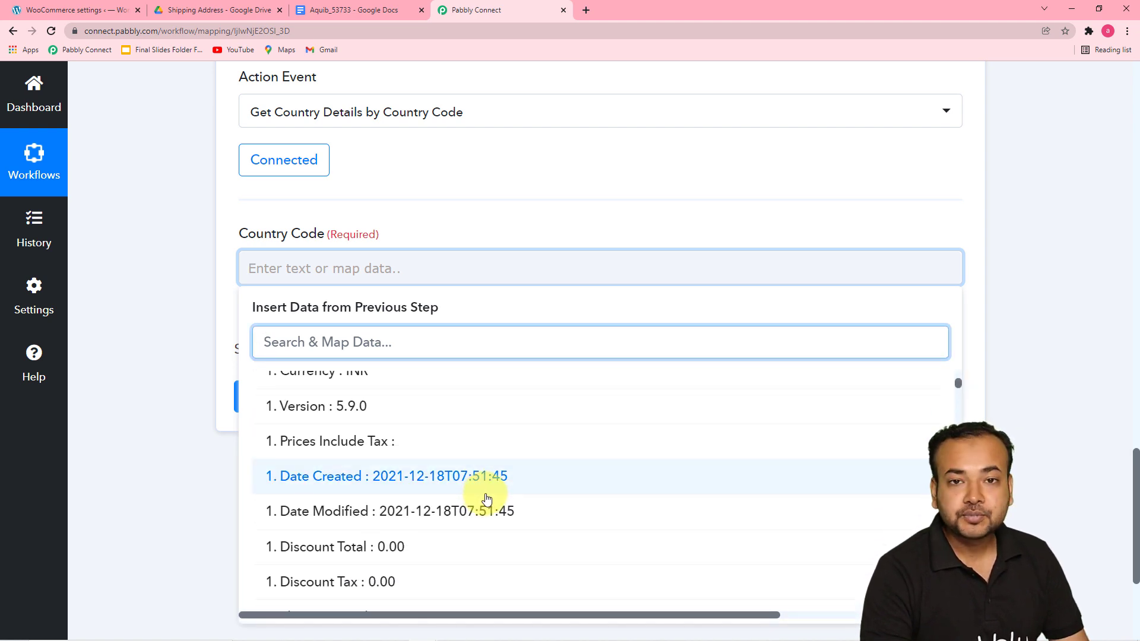
pyautogui.scroll(-2, 448, 471)
pyautogui.scroll(-2, 451, 477)
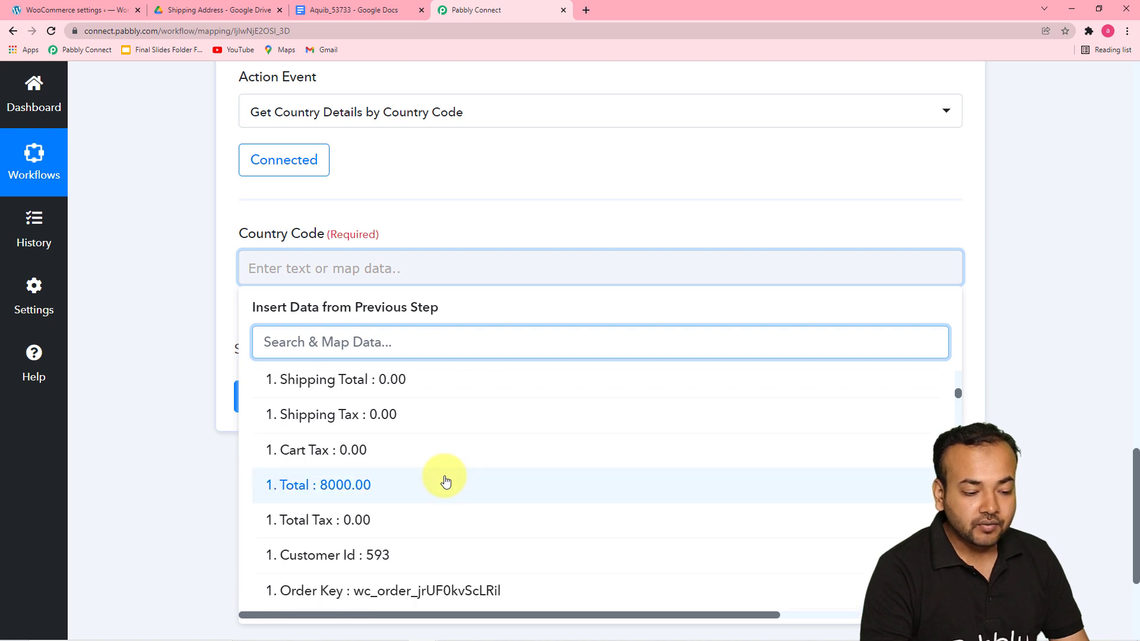
pyautogui.scroll(-3, 447, 472)
pyautogui.scroll(-3, 442, 469)
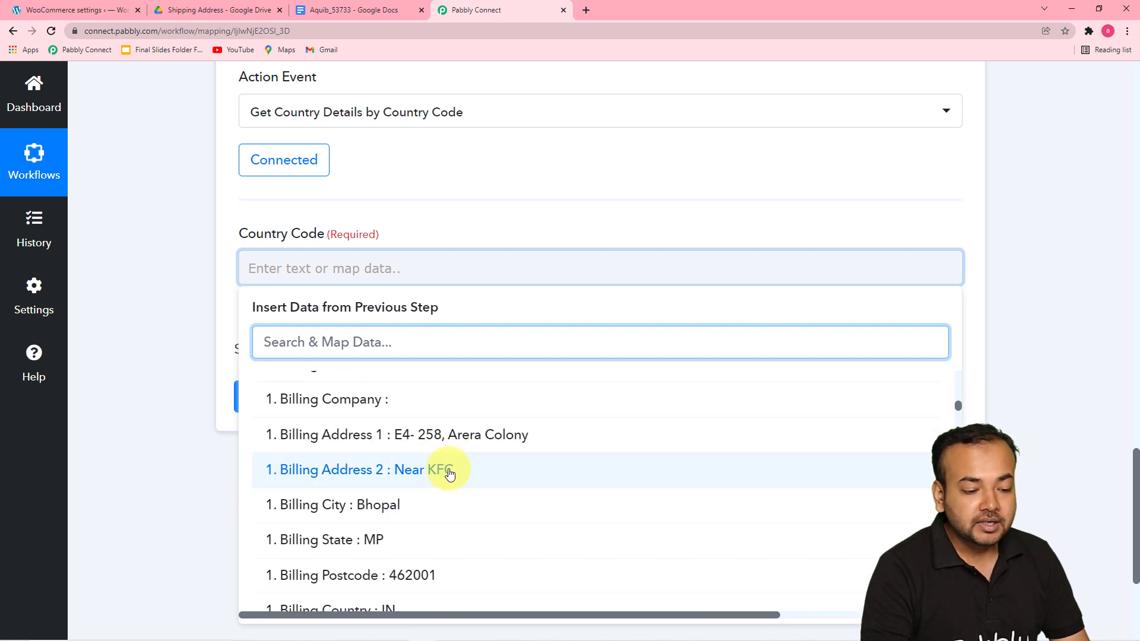
pyautogui.scroll(-4, 447, 472)
pyautogui.scroll(-4, 476, 486)
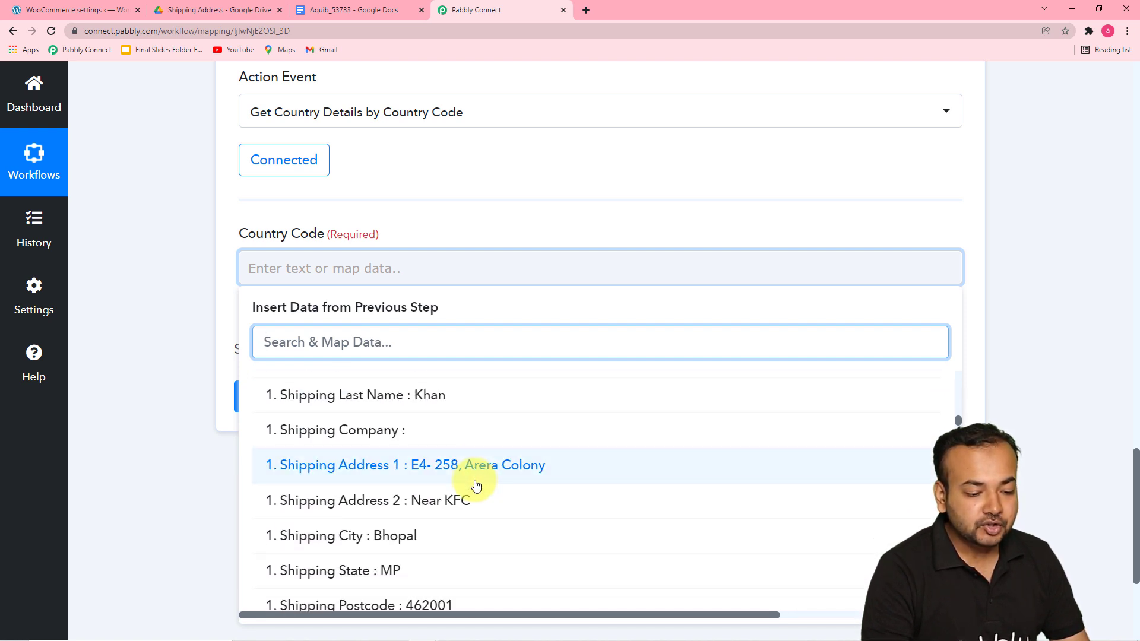
pyautogui.scroll(-5, 476, 486)
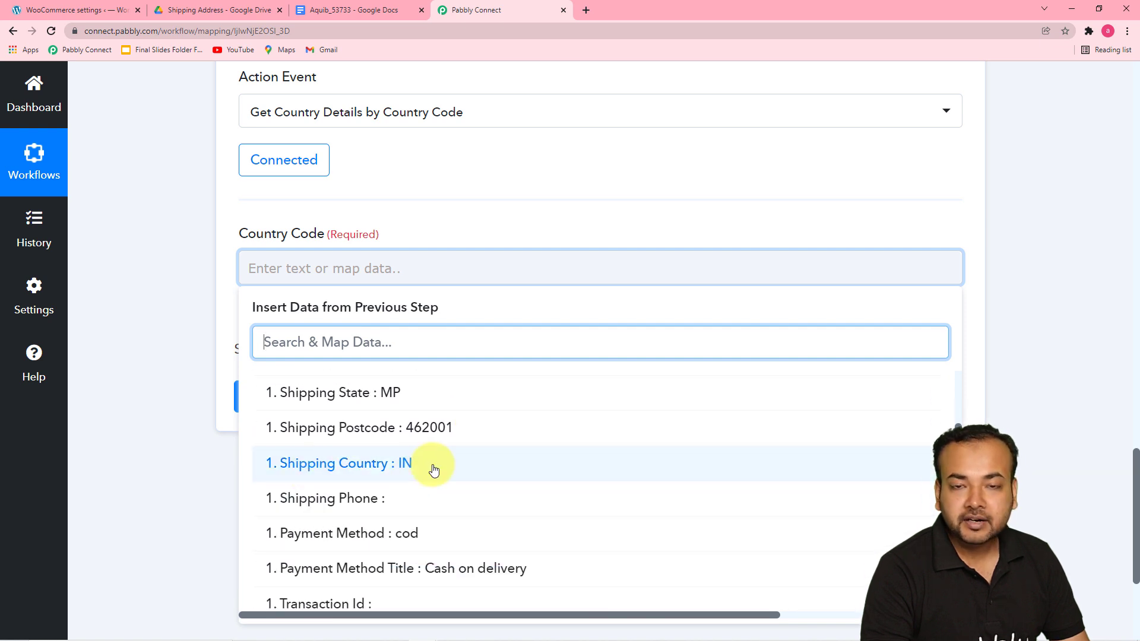
pyautogui.click(431, 470)
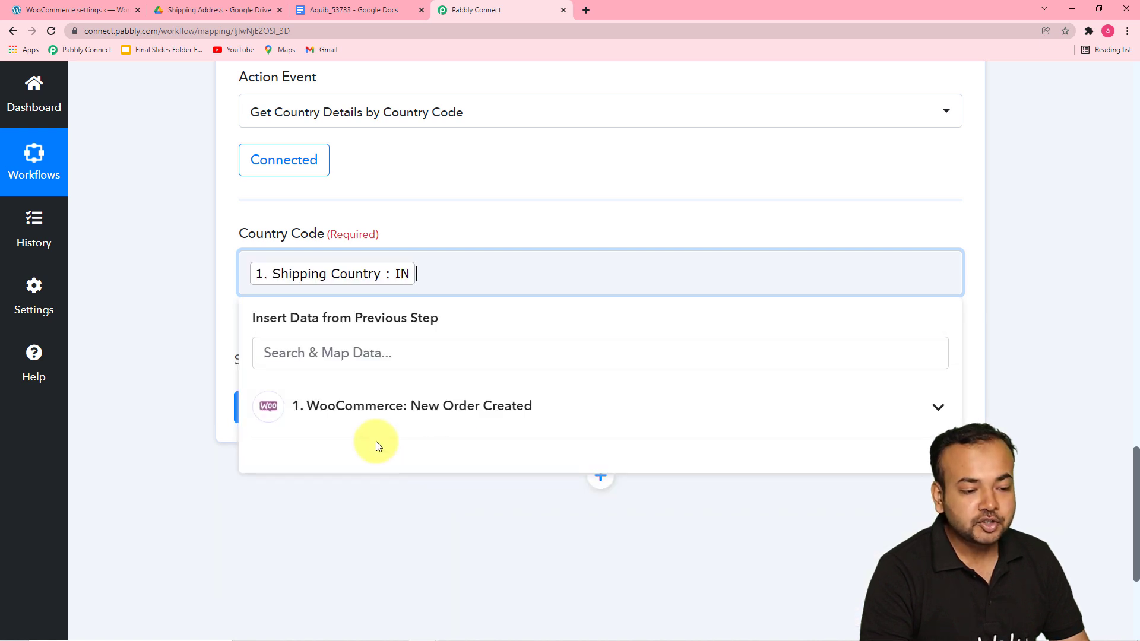
pyautogui.click(174, 325)
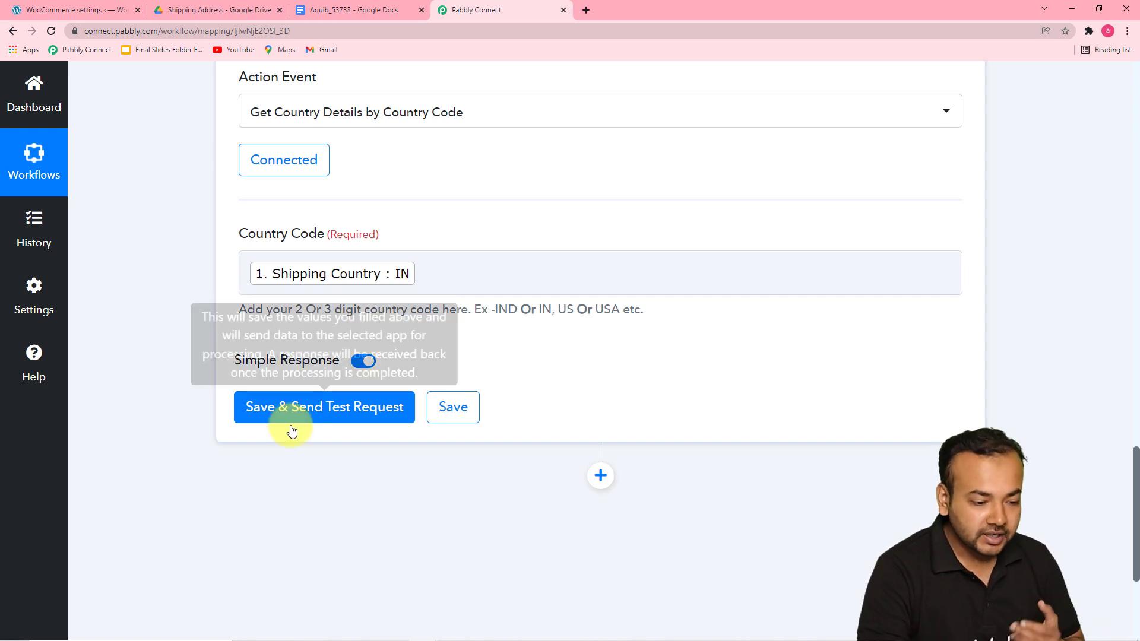
# Step: Save and send a test request for the Currency step, then review the response received
pyautogui.click(279, 408)
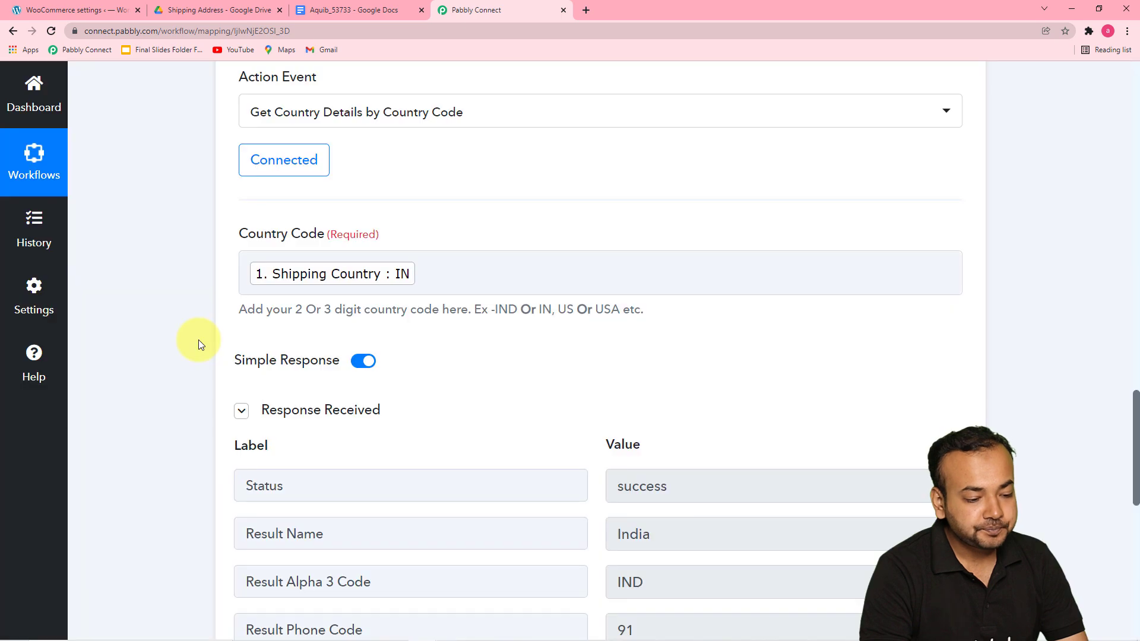
pyautogui.scroll(-3, 198, 340)
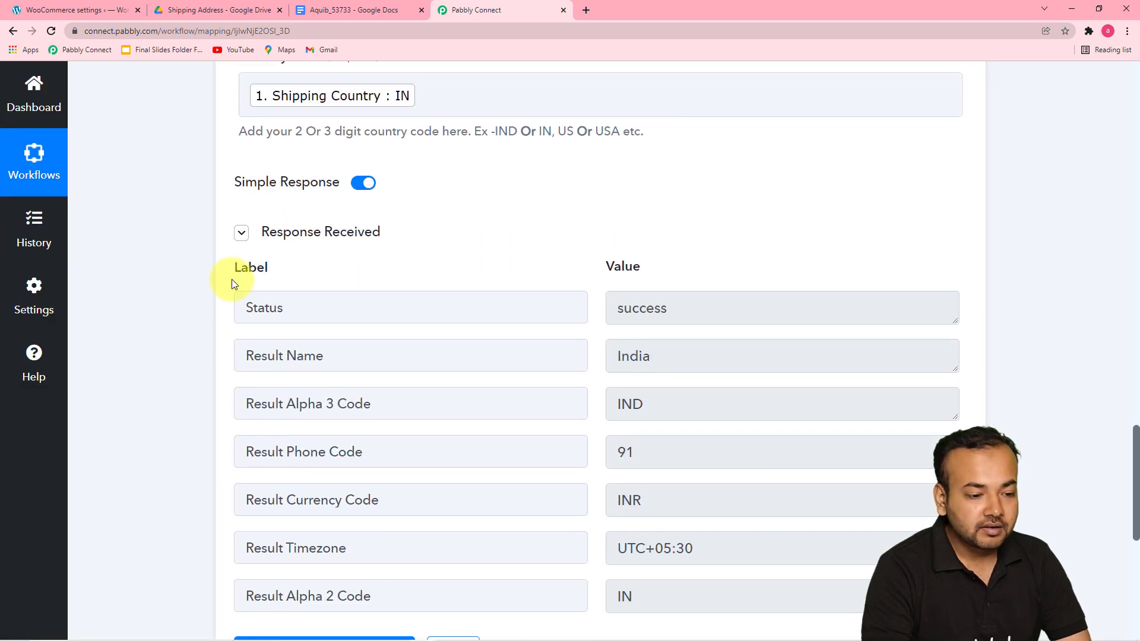
pyautogui.scroll(-1, 363, 307)
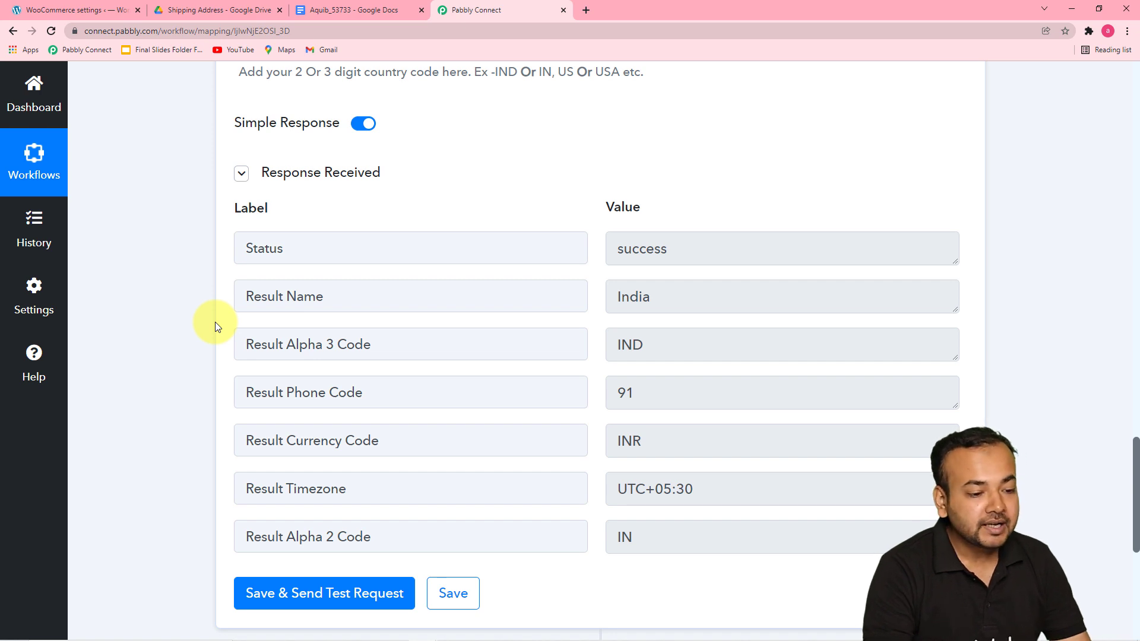
pyautogui.scroll(-5, 168, 316)
pyautogui.scroll(-2, 169, 321)
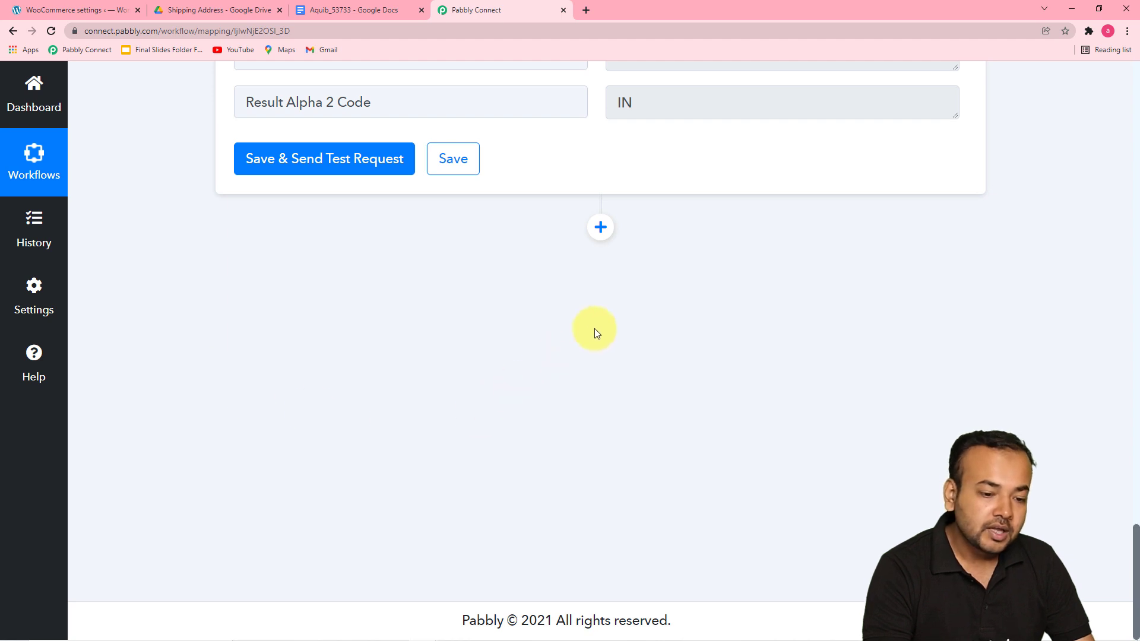
# Step: Add a new action step below the Currency step
pyautogui.click(600, 227)
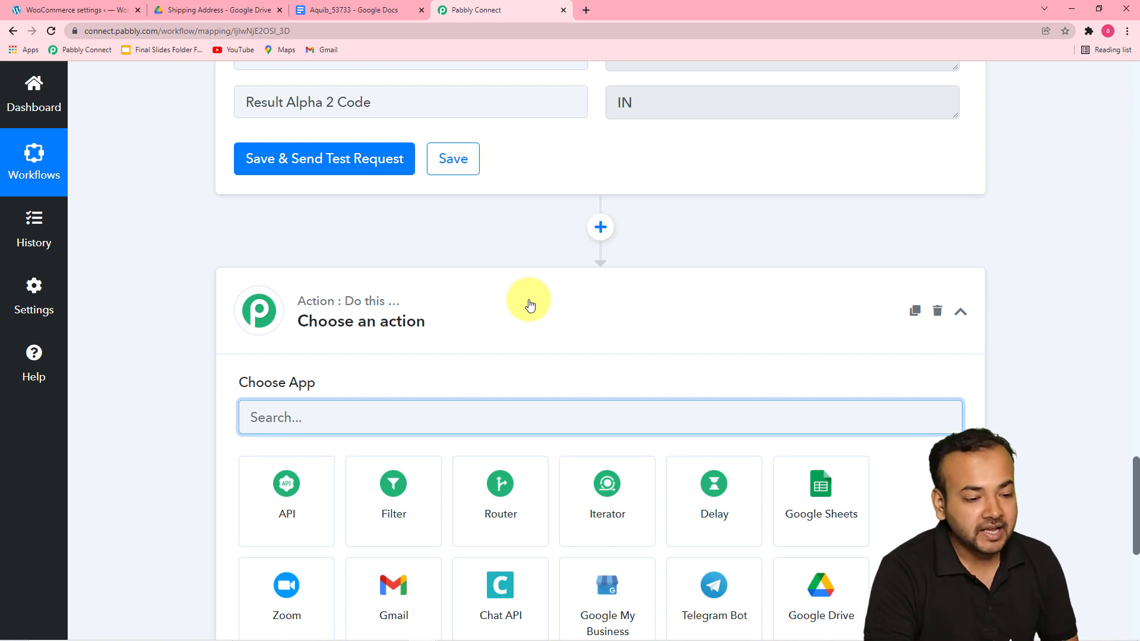
pyautogui.scroll(-1, 230, 327)
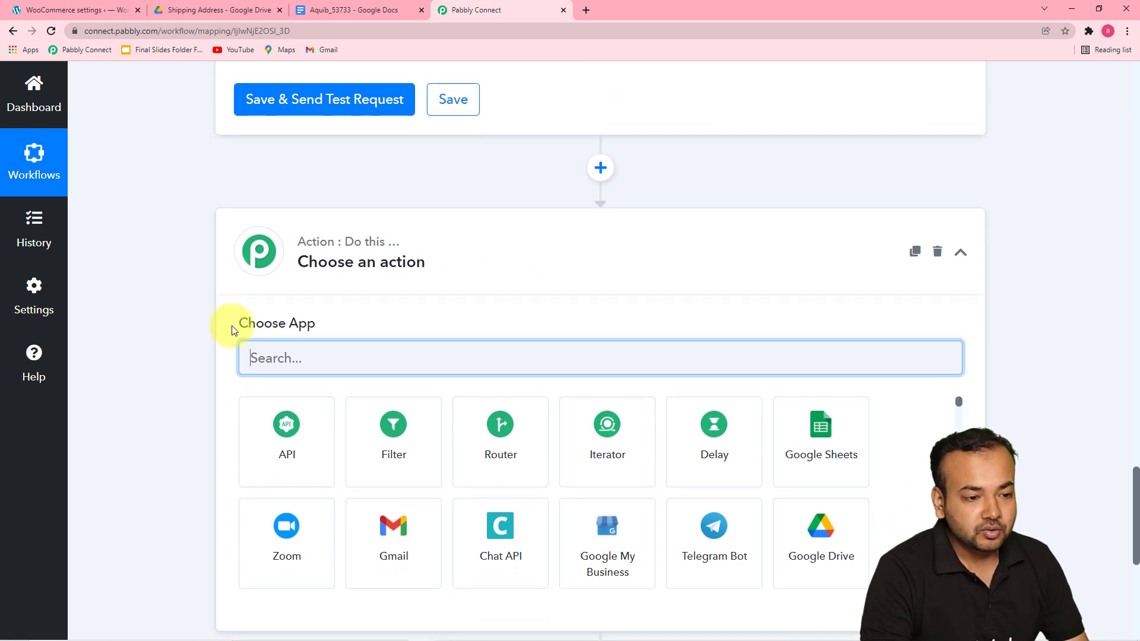
# Step: Review the Shipping Label Template document's placeholders in its tab, then return to the Pabbly workflow
pyautogui.click(587, 9)
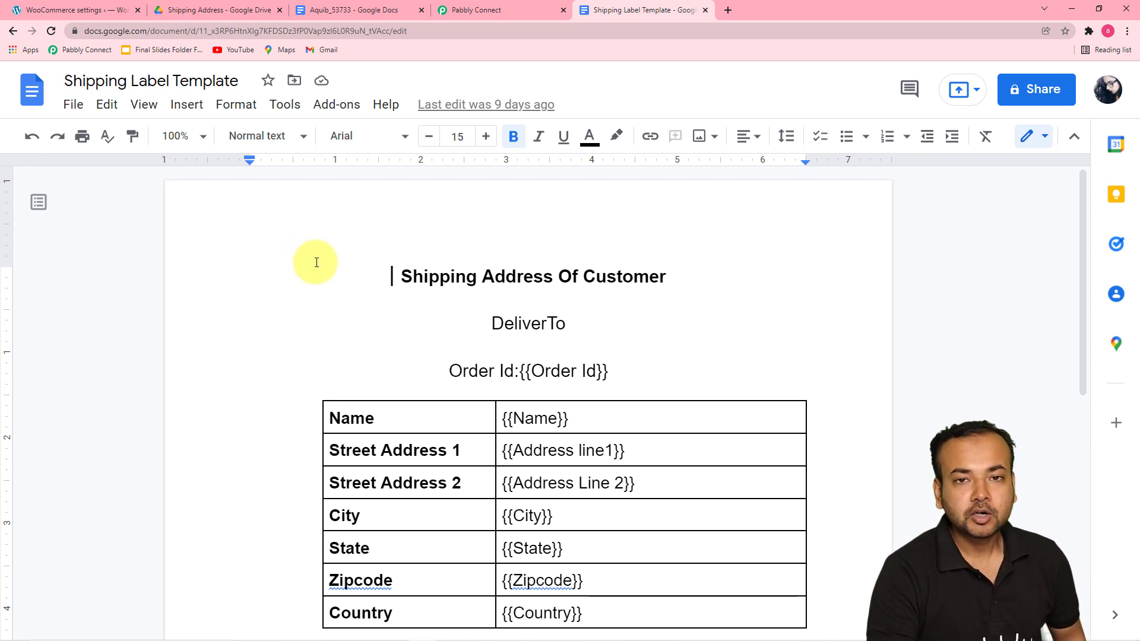
pyautogui.scroll(-1, 298, 257)
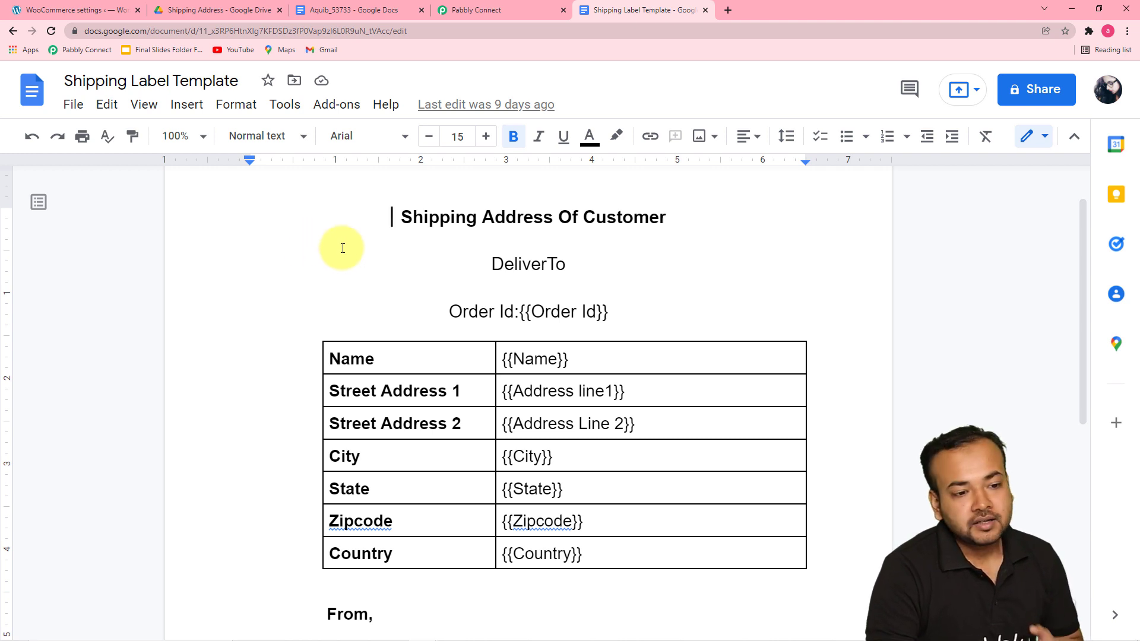
pyautogui.click(473, 13)
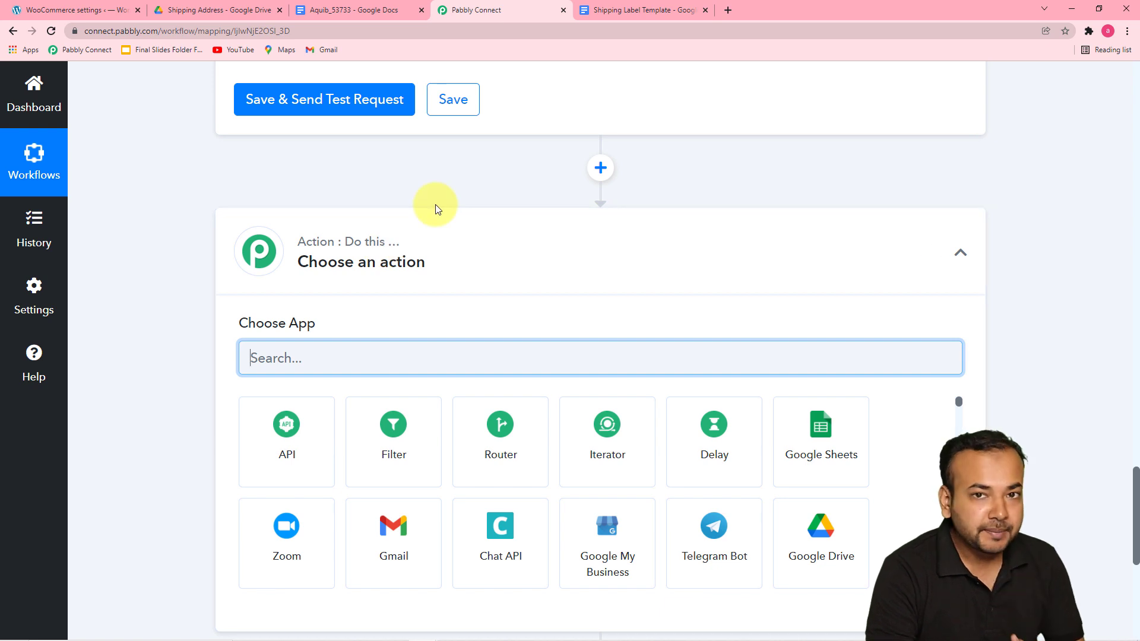
# Step: Choose Google Docs as the app for the new action step
pyautogui.scroll(-2, 472, 203)
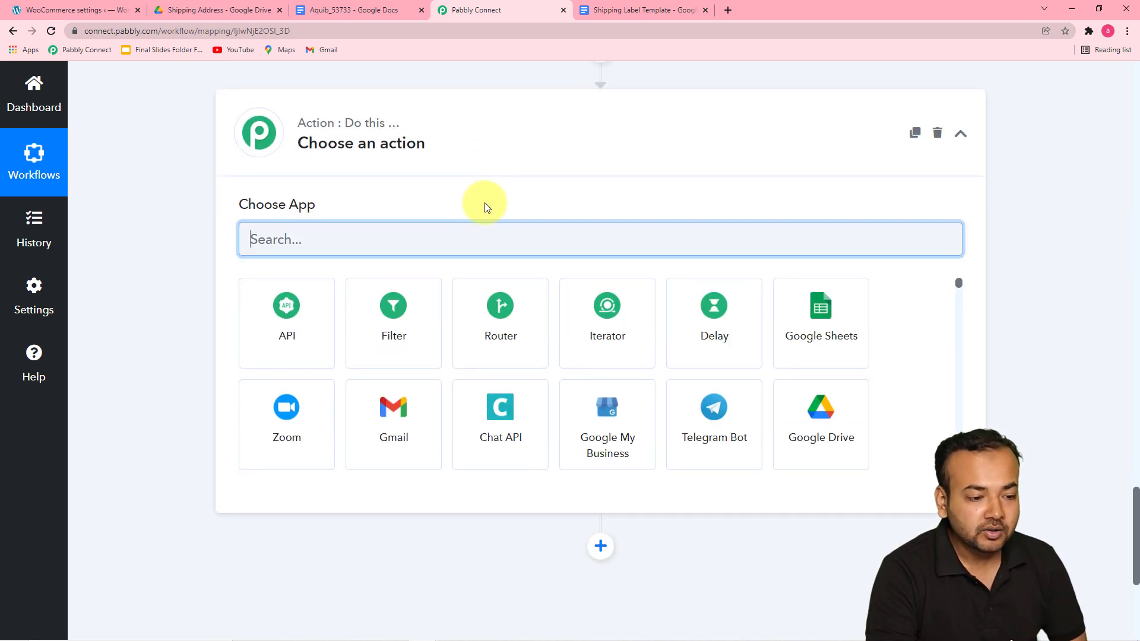
pyautogui.scroll(1, 415, 169)
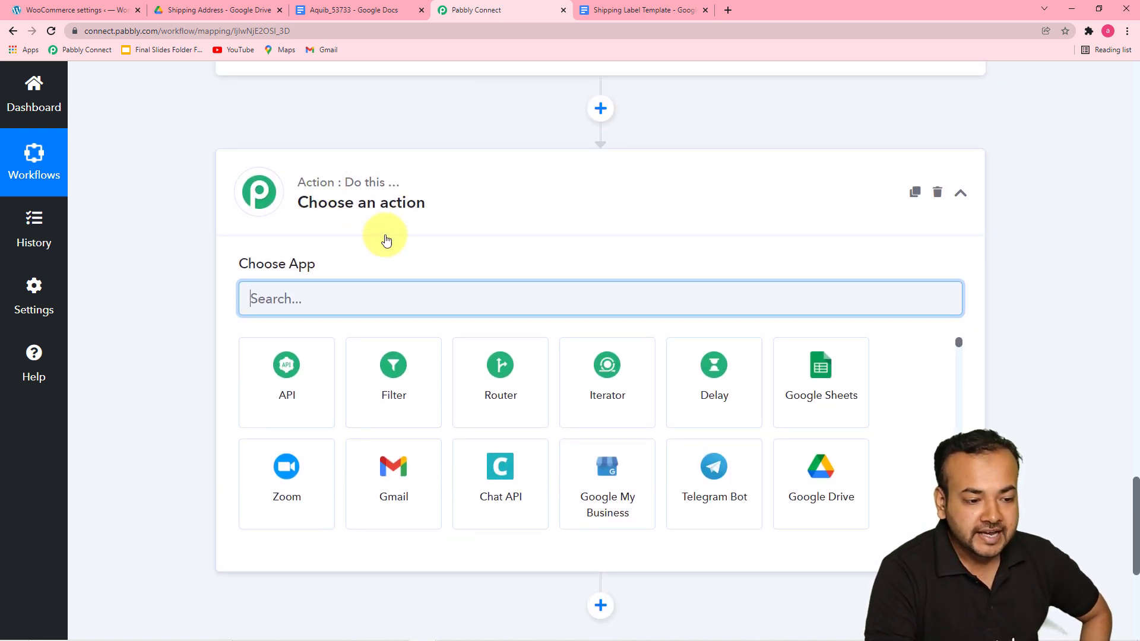
pyautogui.write('g')
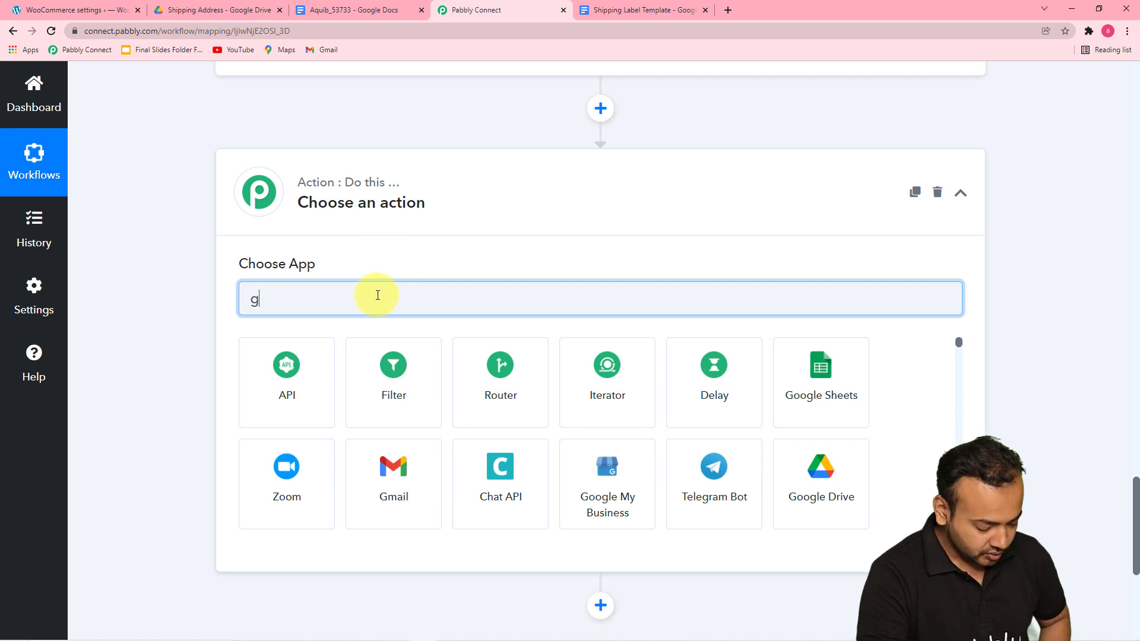
pyautogui.write('oo')
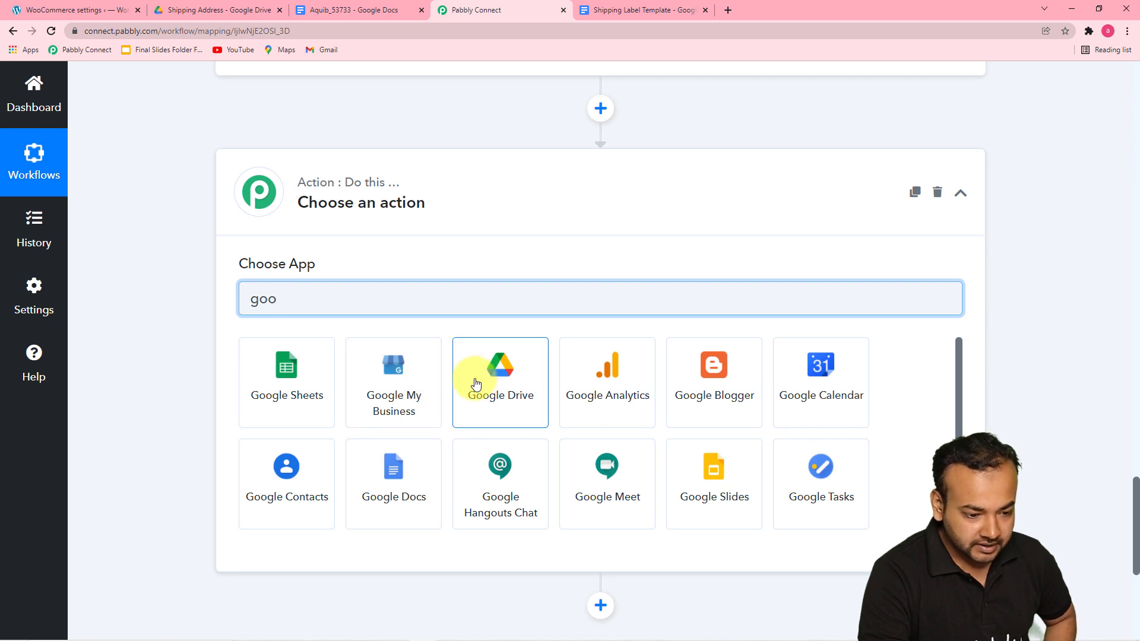
pyautogui.click(395, 509)
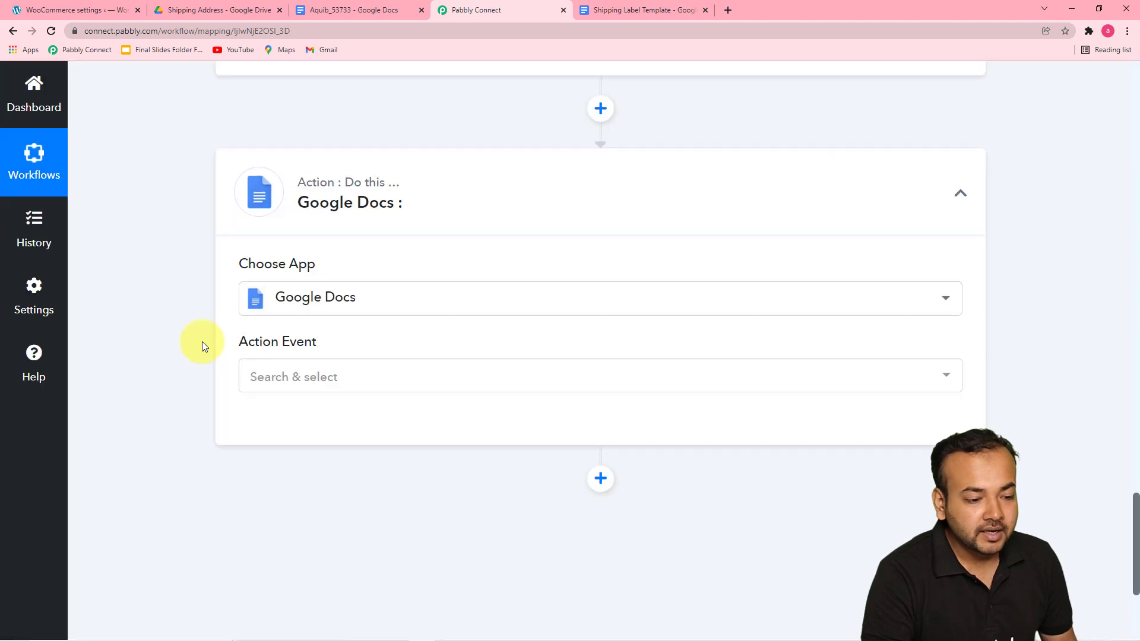
# Step: Set the Google Docs action event to Create Document from Template
pyautogui.click(368, 385)
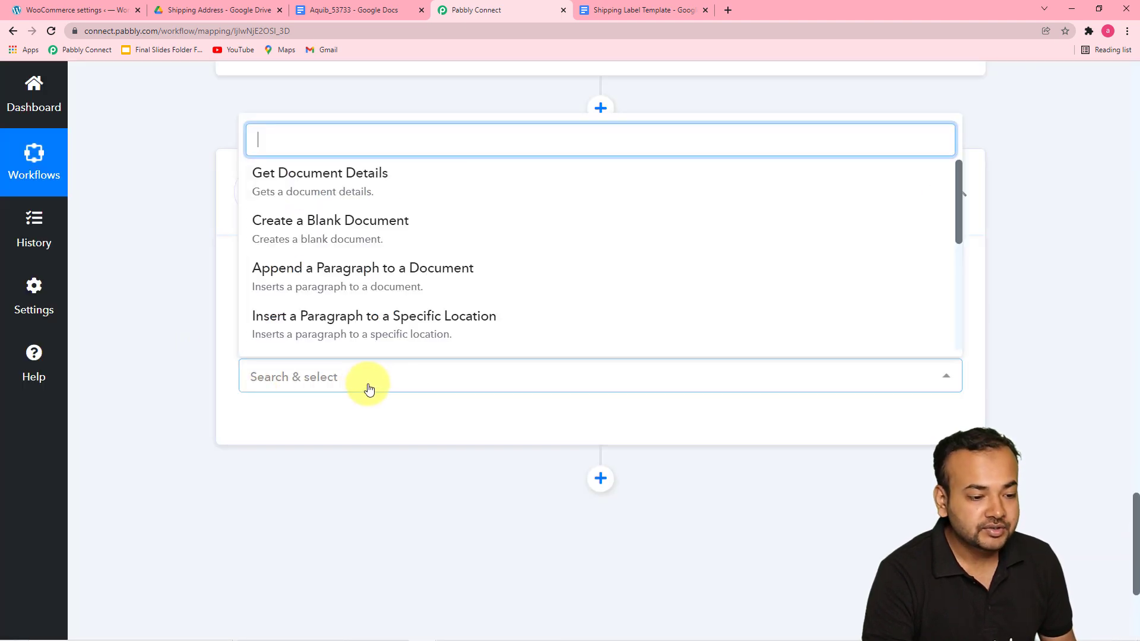
pyautogui.scroll(-2, 339, 245)
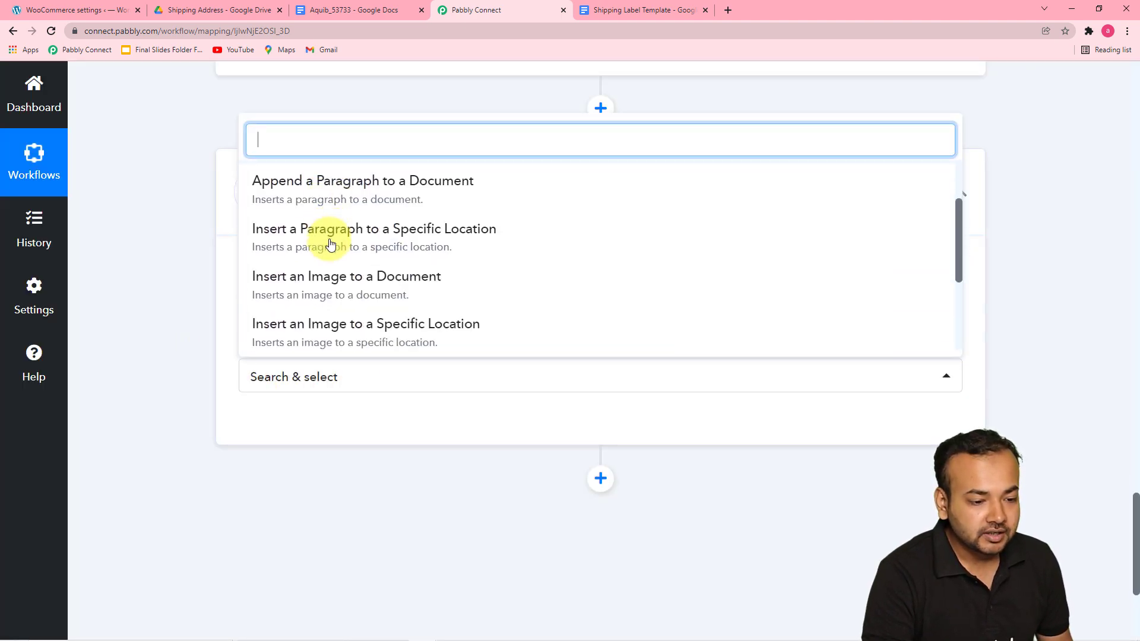
pyautogui.scroll(-3, 331, 245)
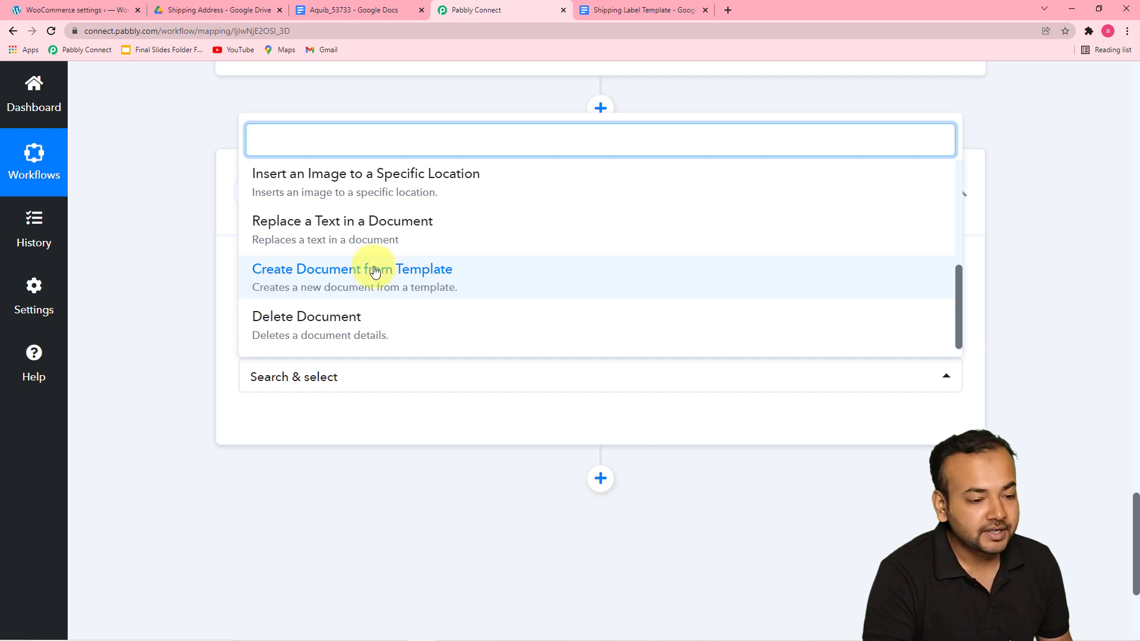
pyautogui.click(351, 280)
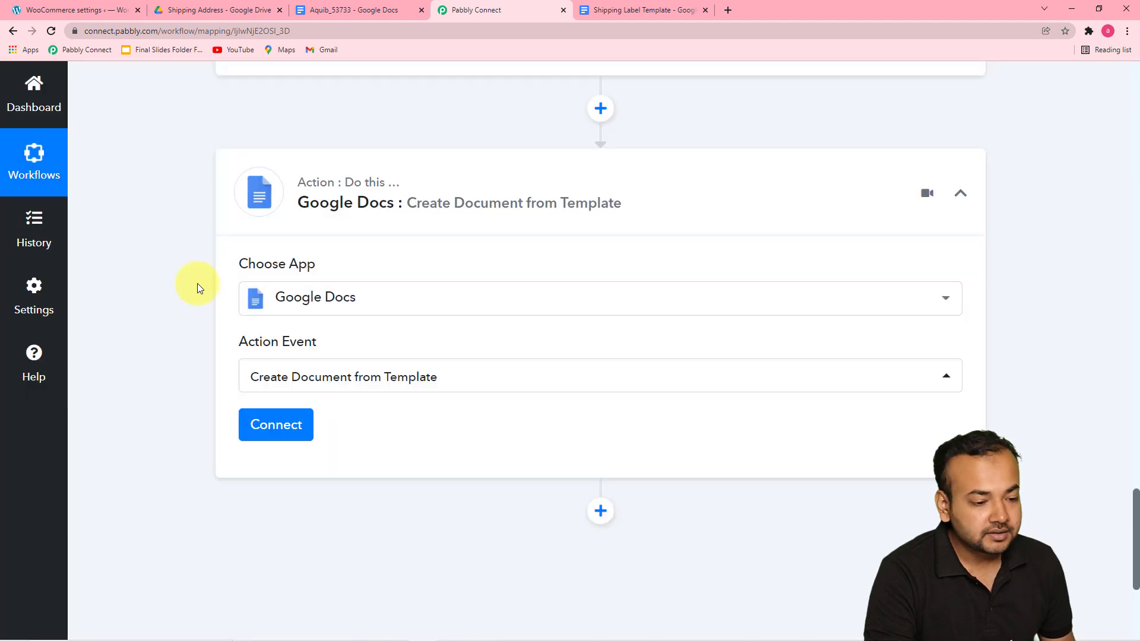
# Step: Add a new Google Docs connection and authorize it with a Google account
pyautogui.click(265, 425)
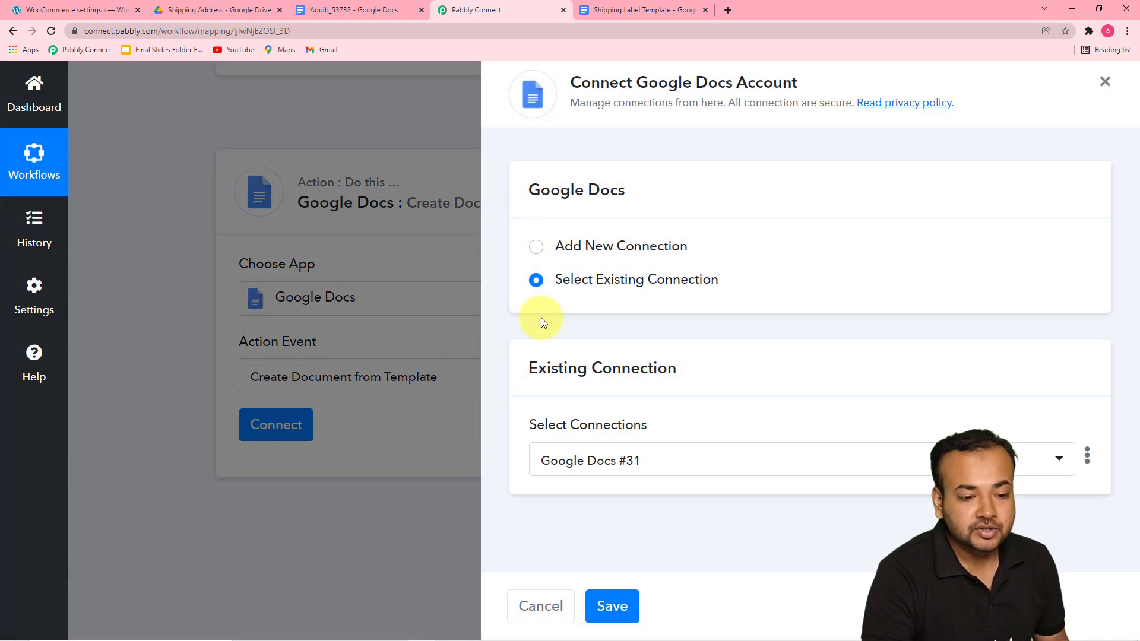
pyautogui.click(536, 246)
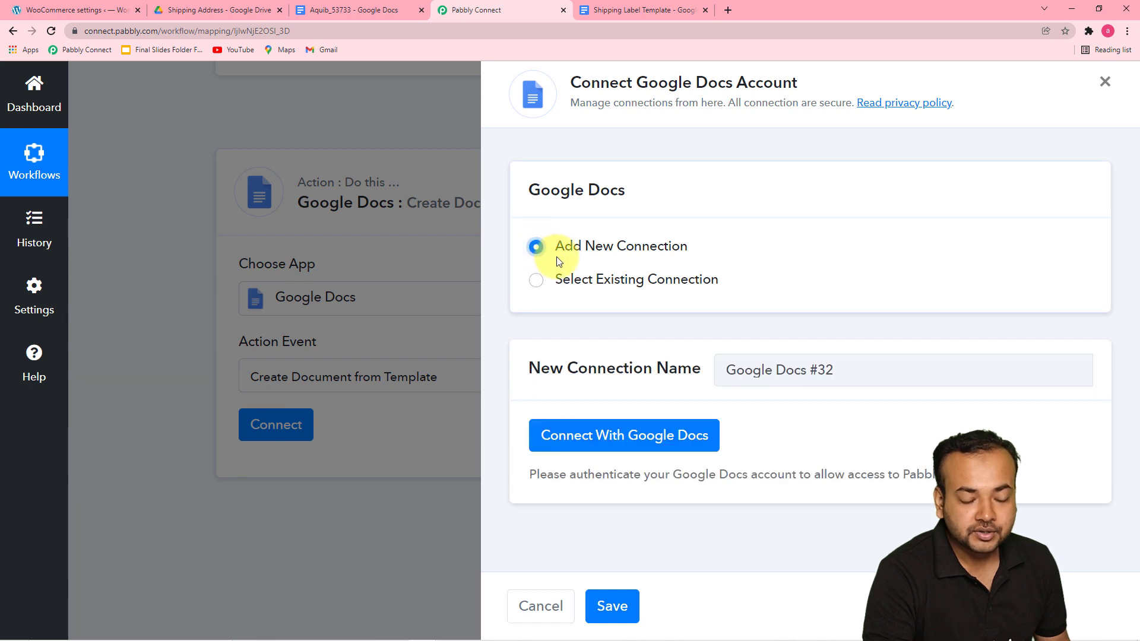
pyautogui.click(552, 445)
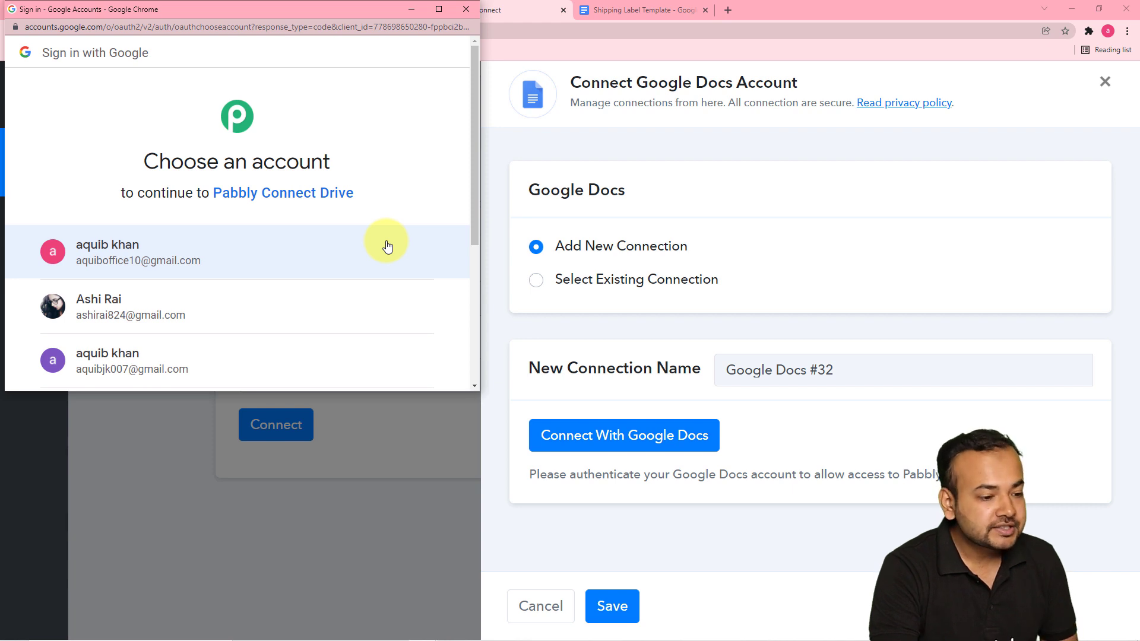
pyautogui.click(221, 319)
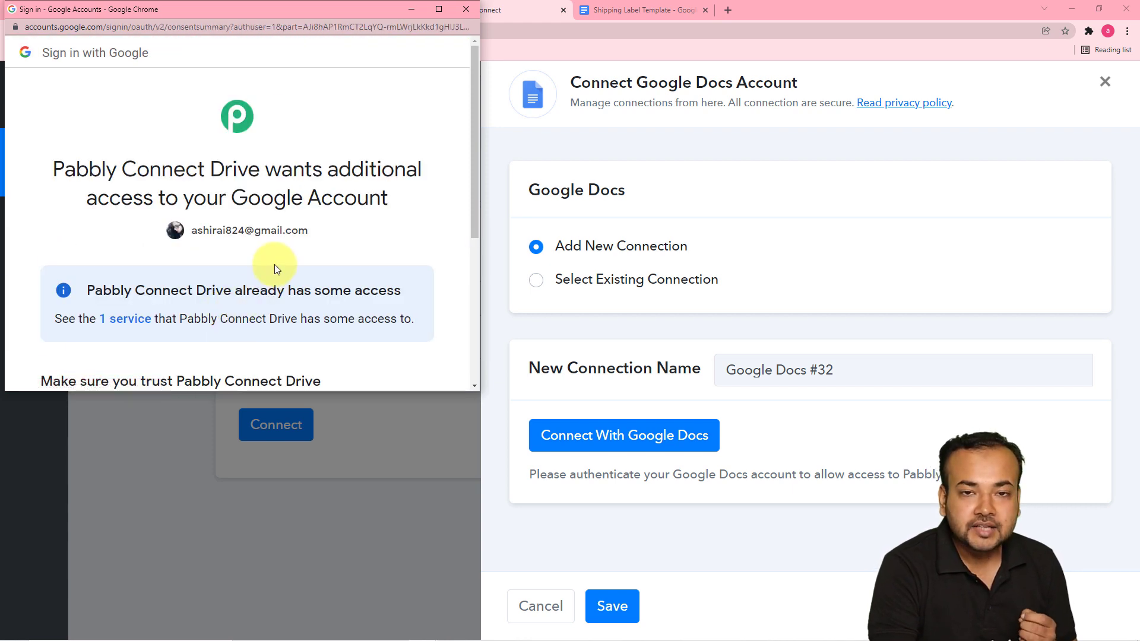
pyautogui.scroll(-4, 282, 264)
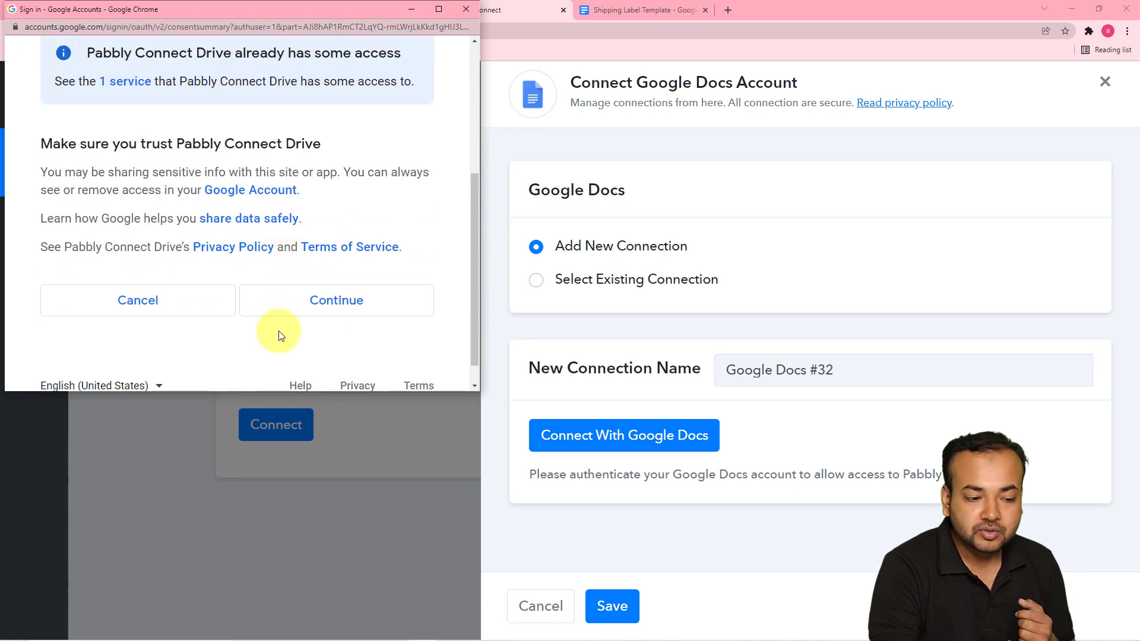
pyautogui.click(317, 302)
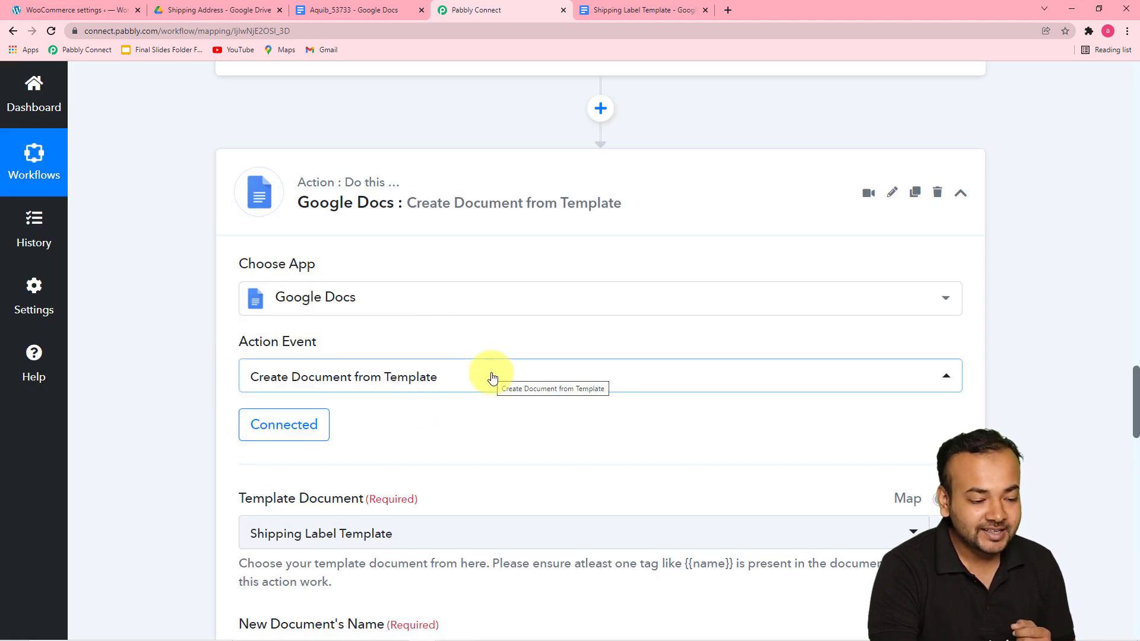
# Step: Select Shipping Label Template as the template document for the new file
pyautogui.scroll(-3, 491, 374)
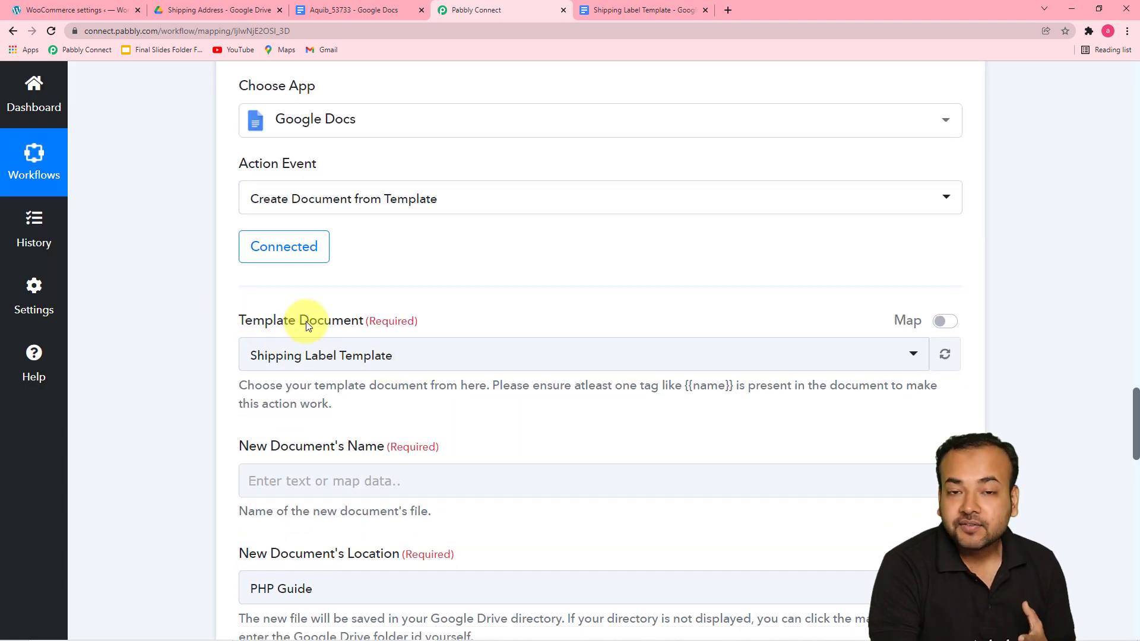
pyautogui.click(613, 10)
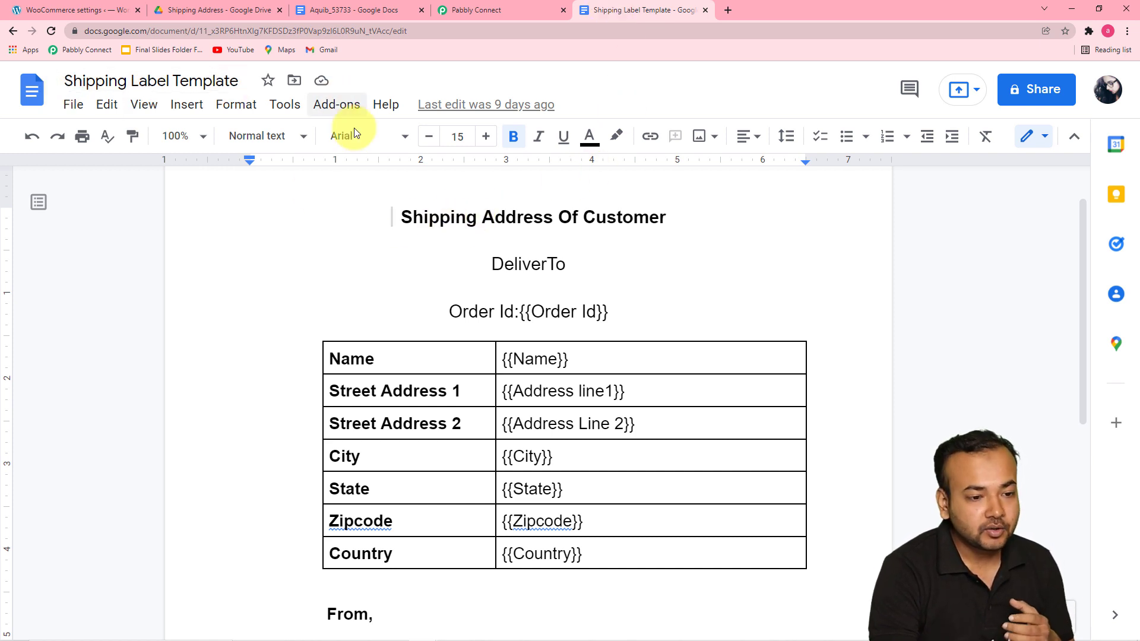
pyautogui.click(484, 12)
pyautogui.scroll(-4, 445, 222)
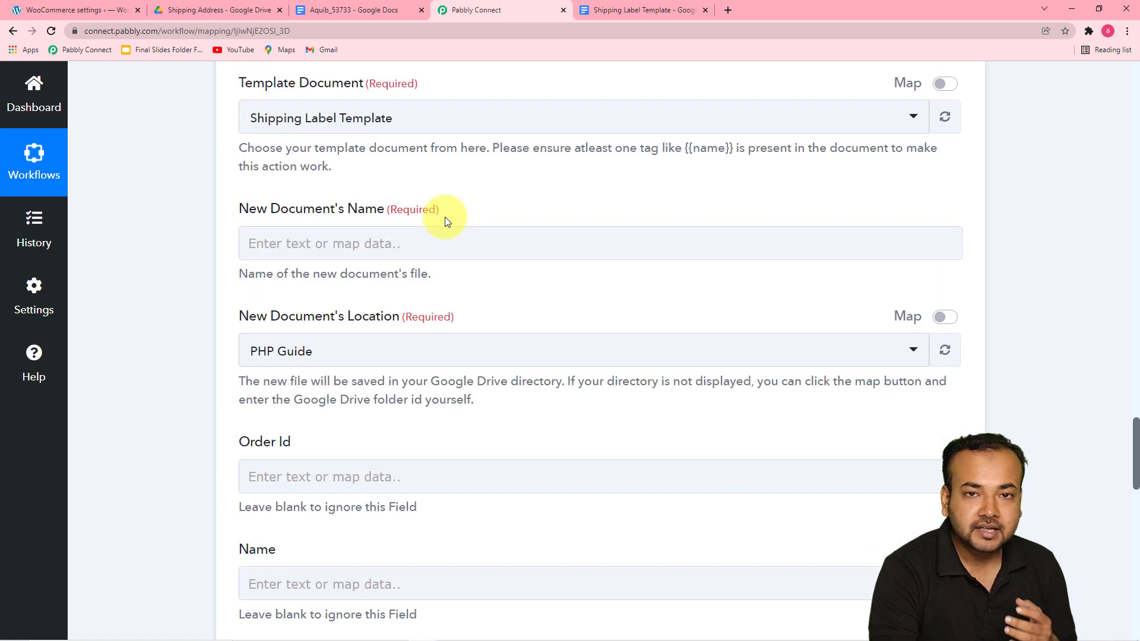
pyautogui.scroll(2, 497, 187)
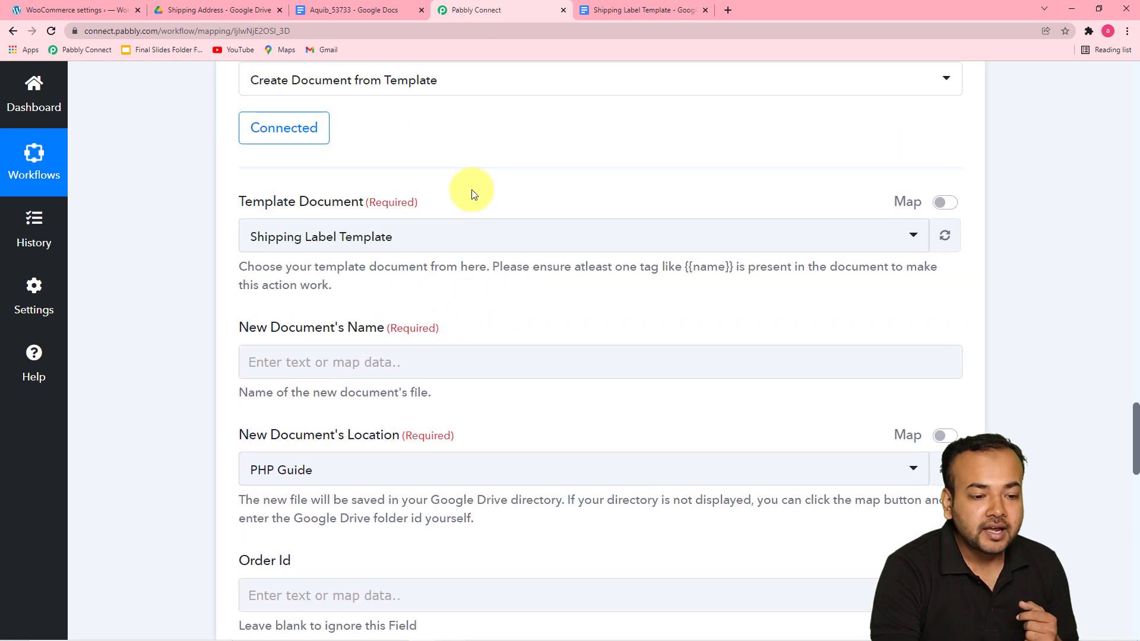
pyautogui.click(451, 240)
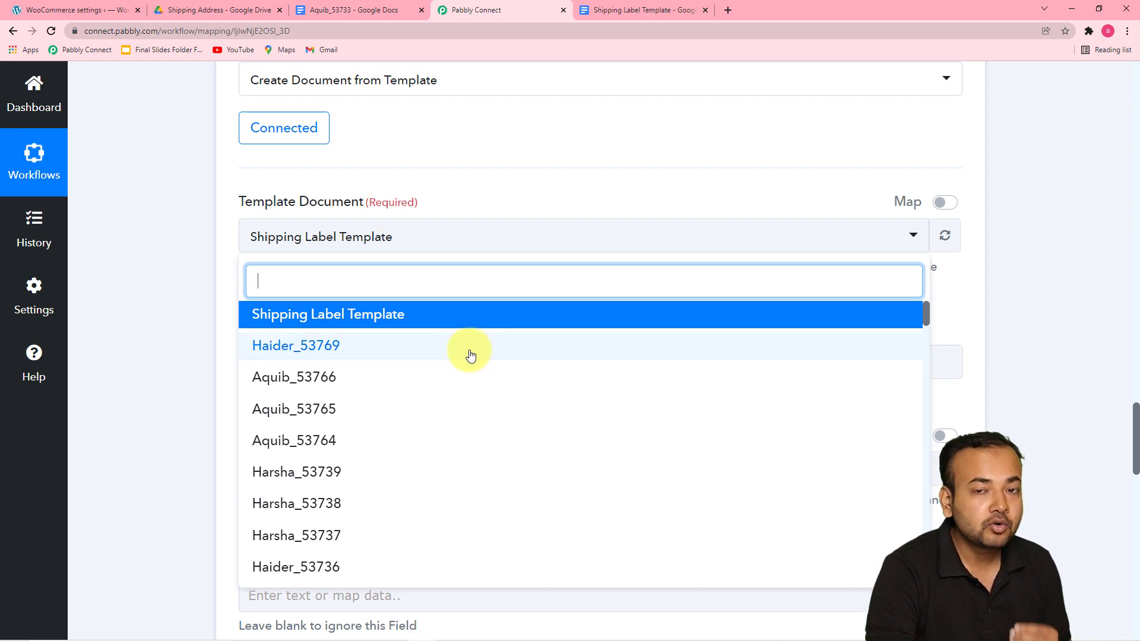
pyautogui.scroll(-5, 470, 355)
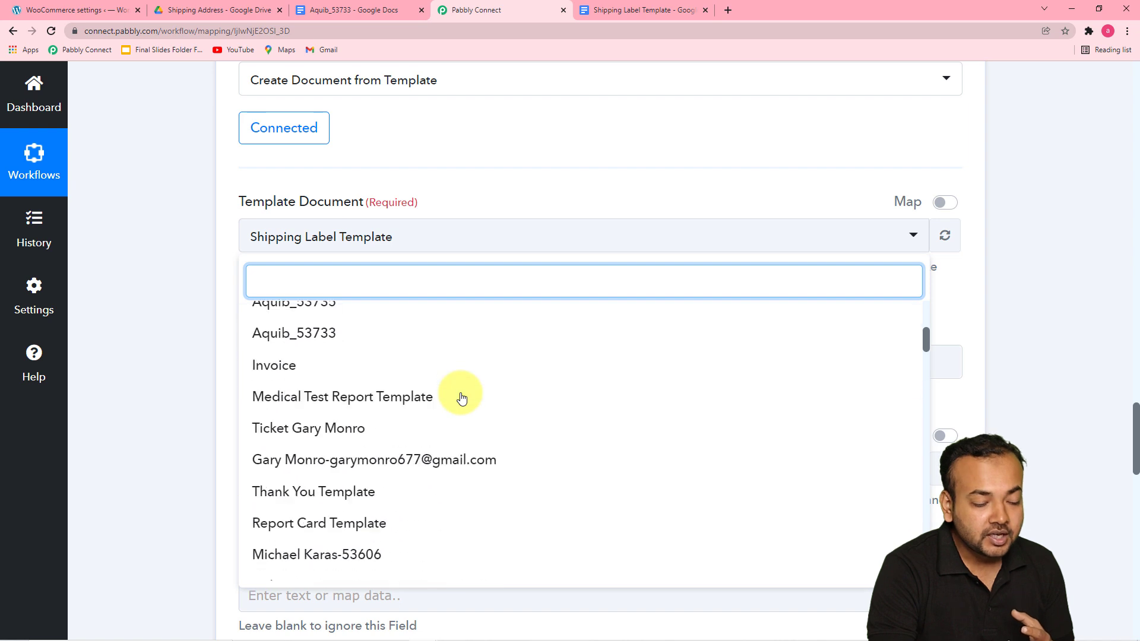
pyautogui.scroll(5, 453, 485)
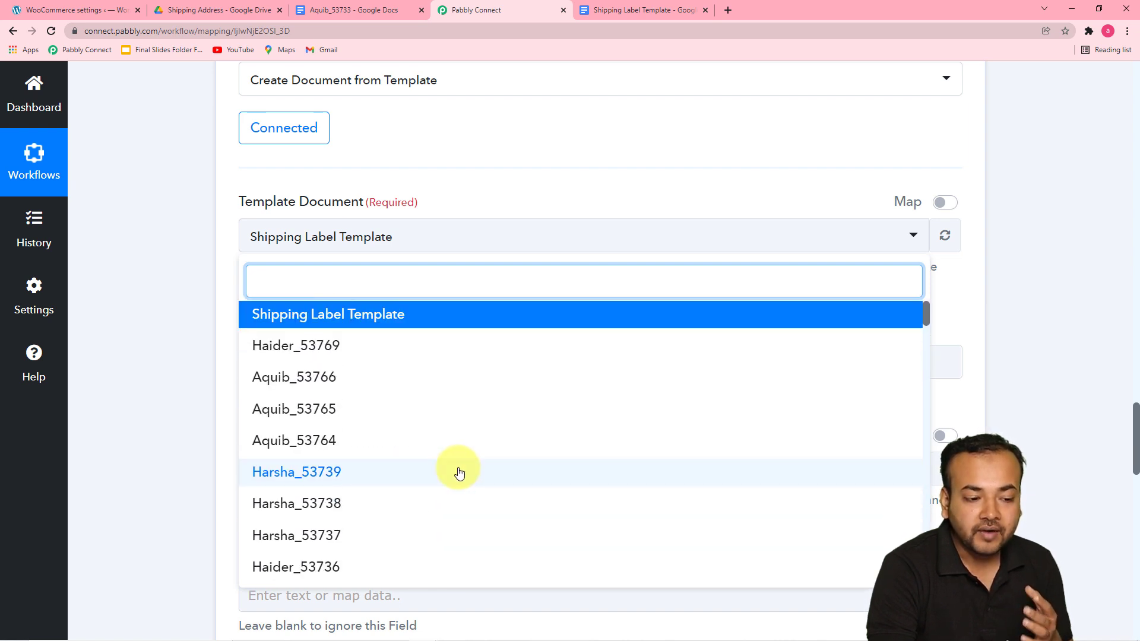
pyautogui.click(415, 323)
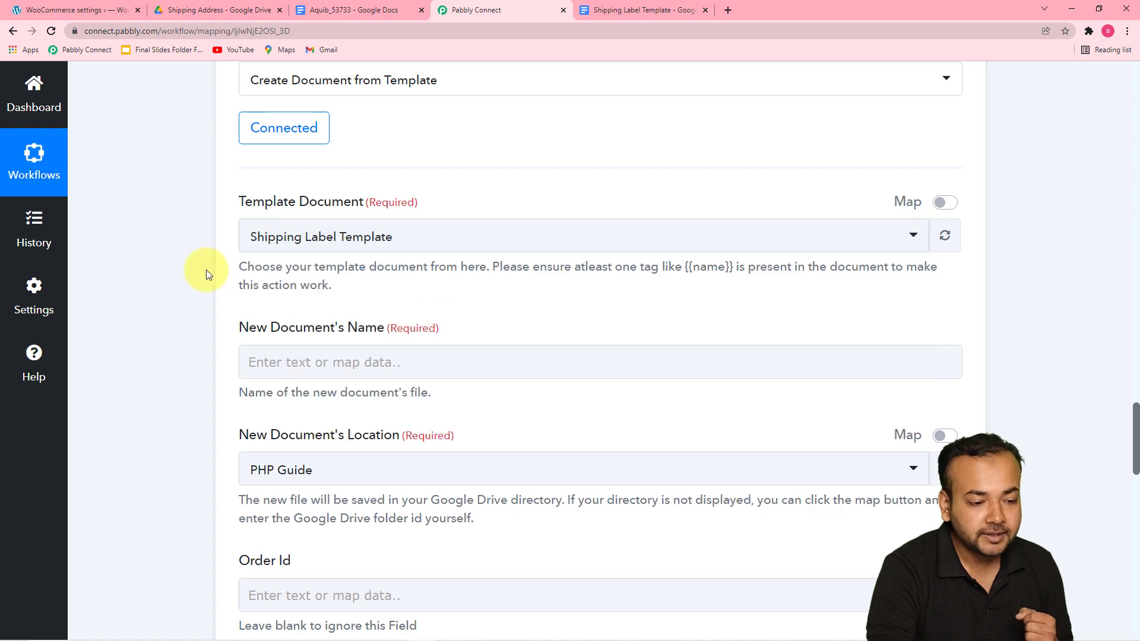
# Step: Review the New Document's Name, New Document's Location and placeholder fields of the template action
pyautogui.scroll(-2, 200, 166)
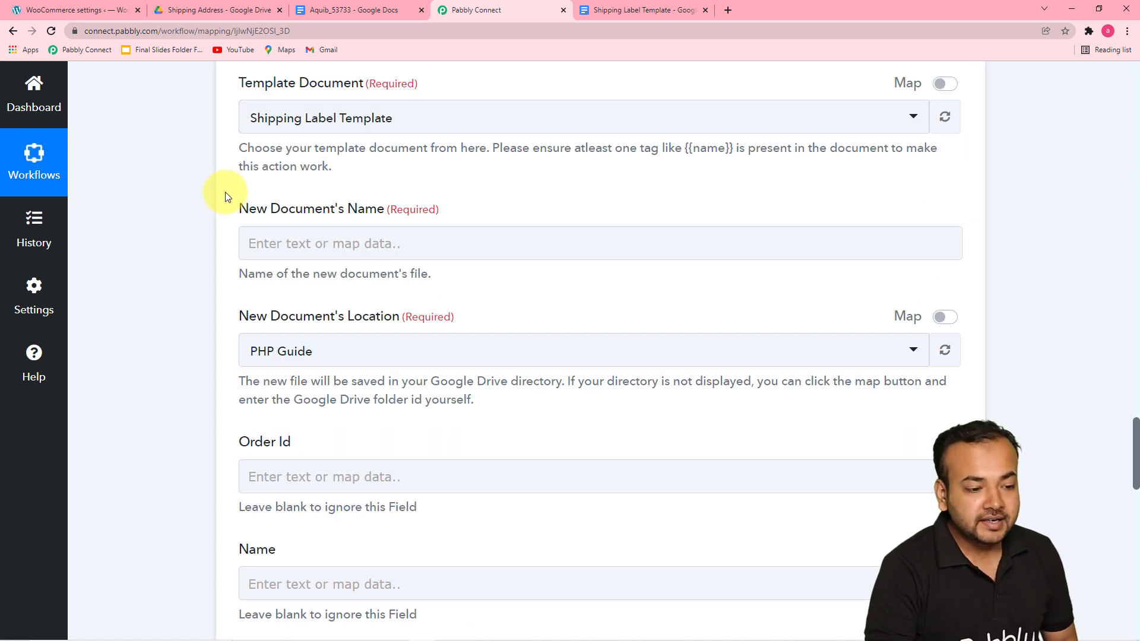
pyautogui.scroll(-2, 225, 191)
pyautogui.click(398, 112)
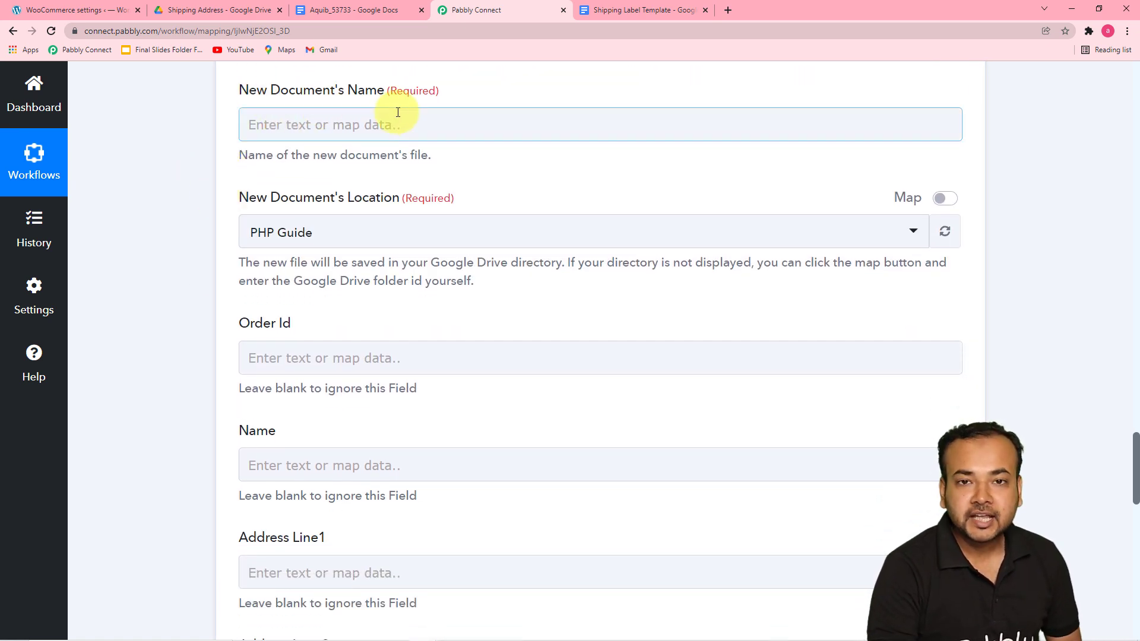
pyautogui.click(423, 143)
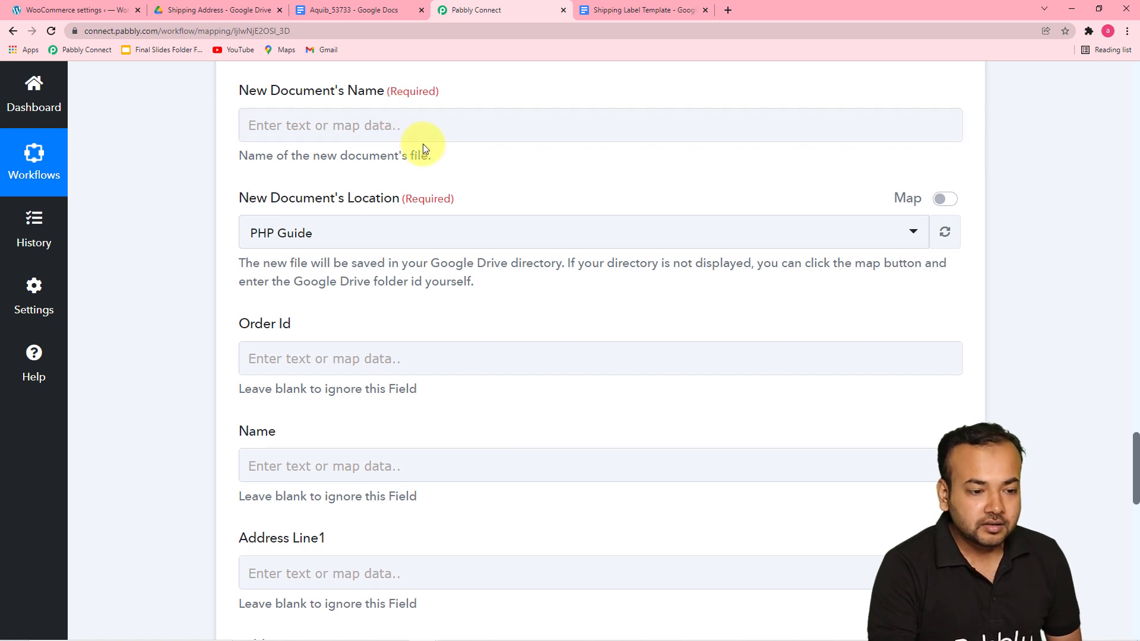
pyautogui.scroll(3, 423, 143)
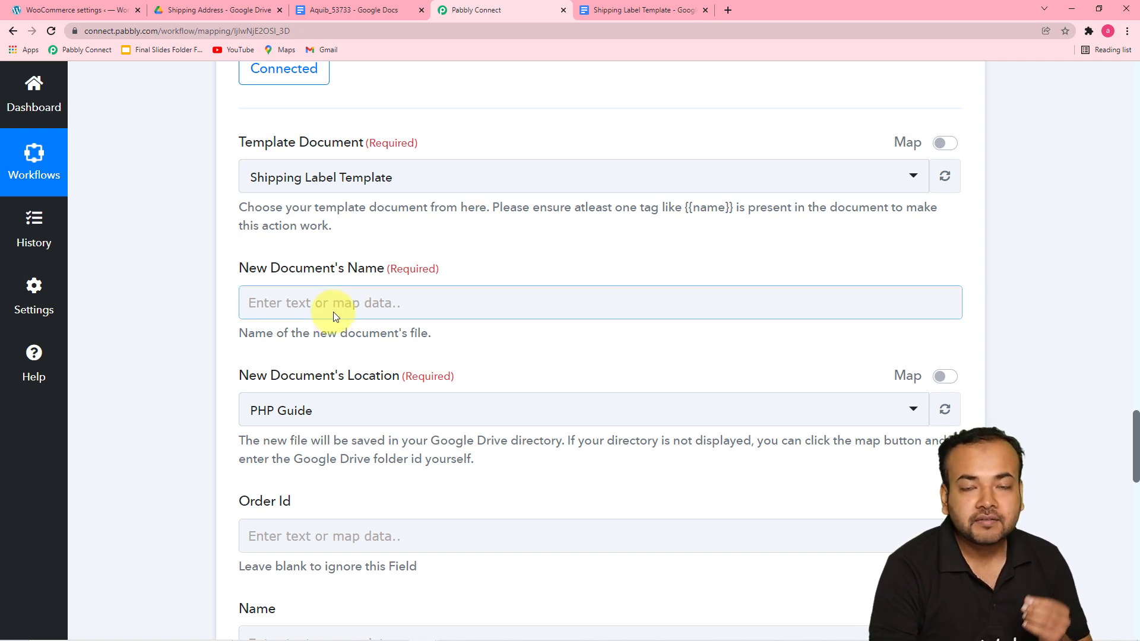
pyautogui.scroll(-1, 336, 312)
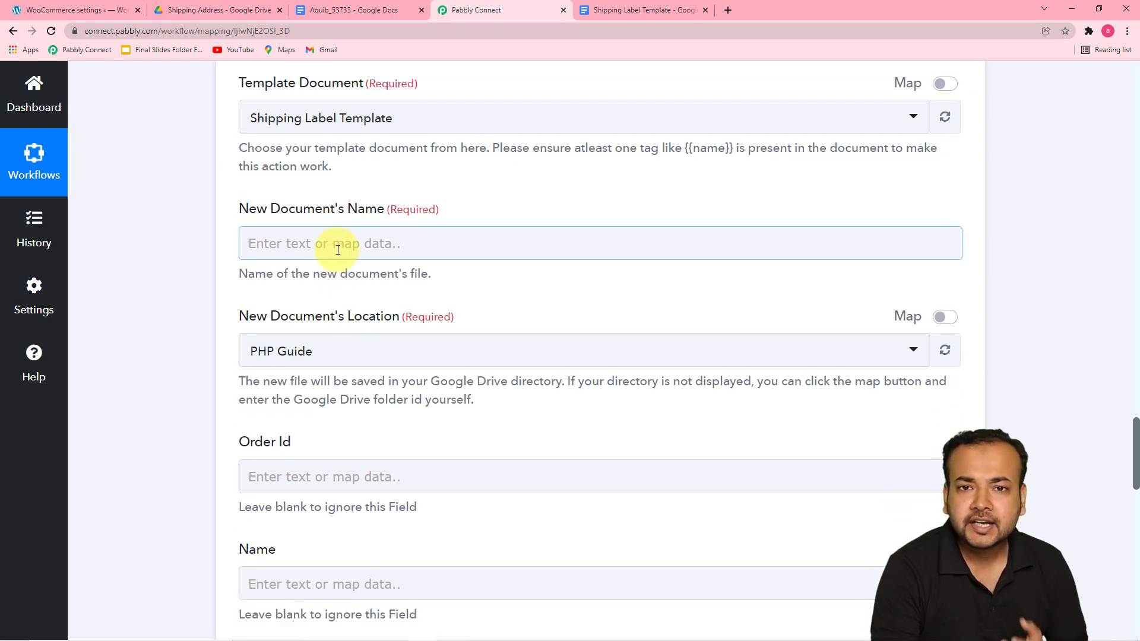
pyautogui.scroll(3, 344, 251)
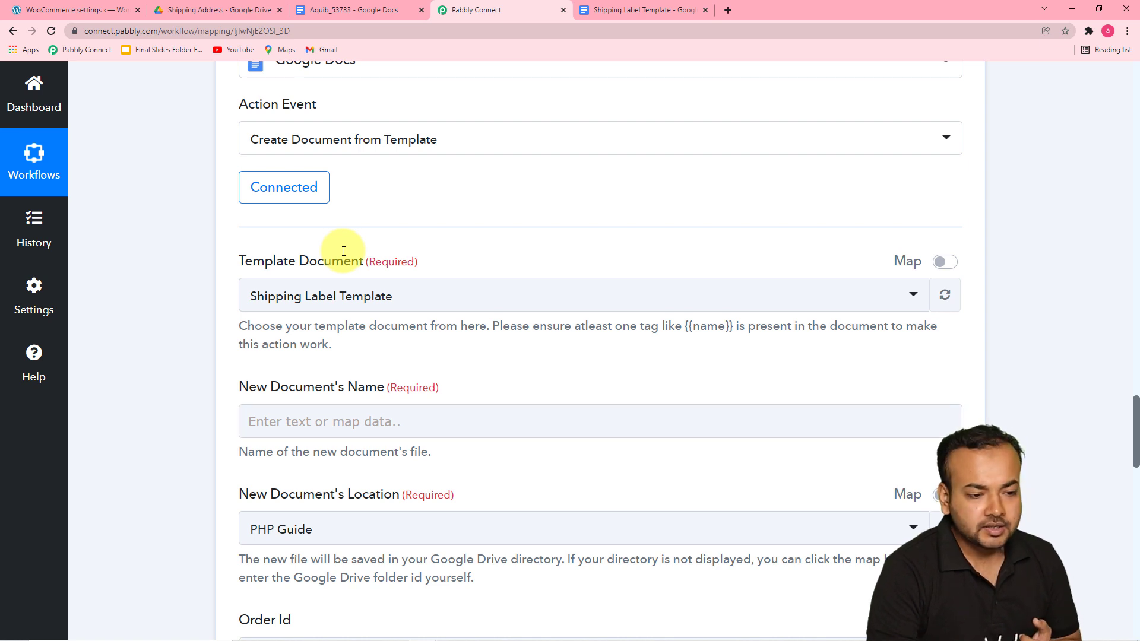
pyautogui.scroll(-3, 343, 251)
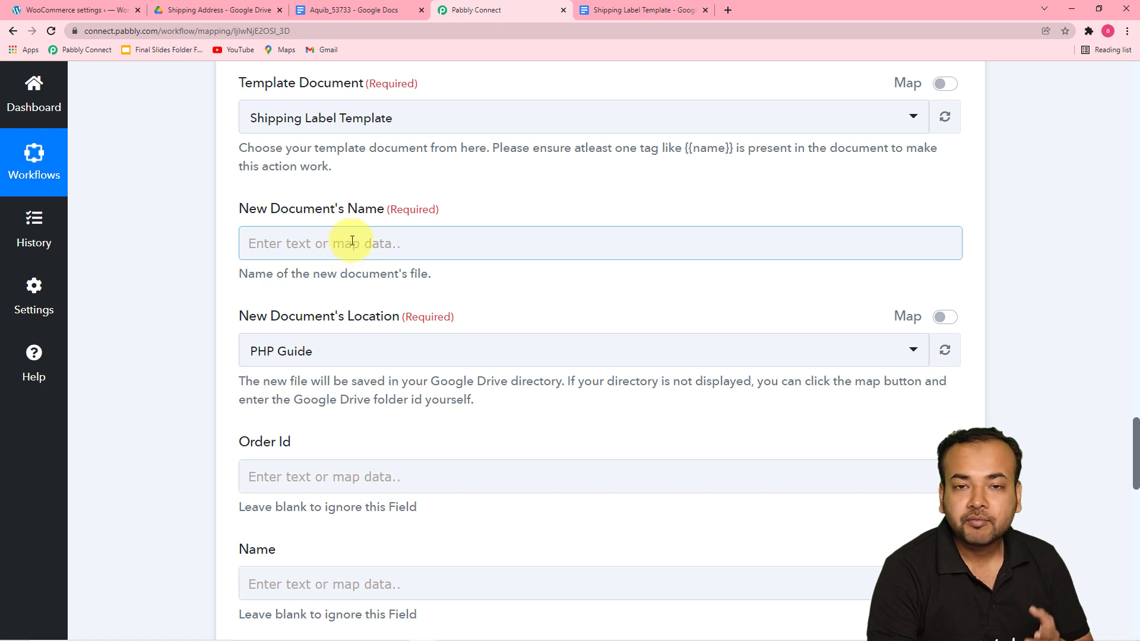
# Step: Map the new document's name to the order's billing first name and order Id, joined by an underscore
pyautogui.click(366, 243)
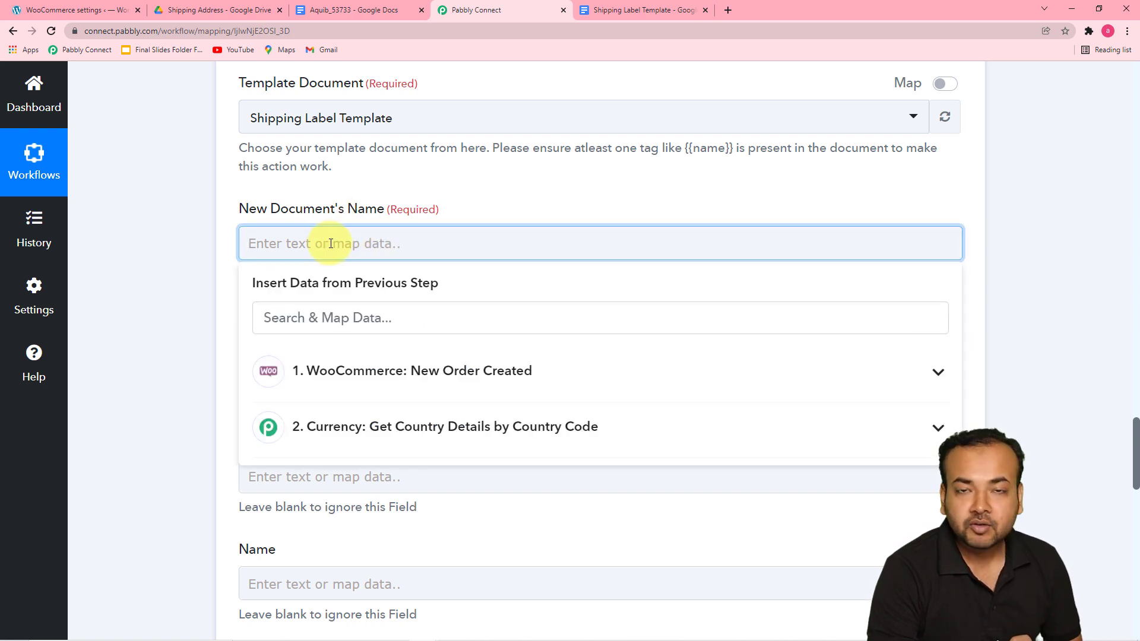
pyautogui.click(479, 371)
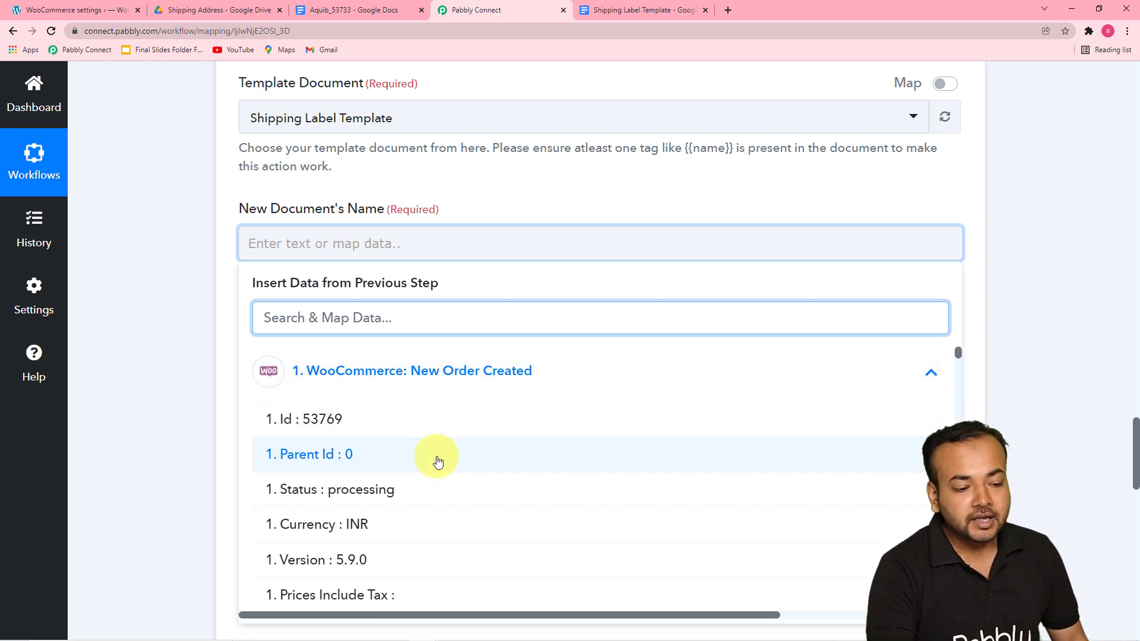
pyautogui.scroll(-3, 437, 460)
pyautogui.scroll(-6, 437, 461)
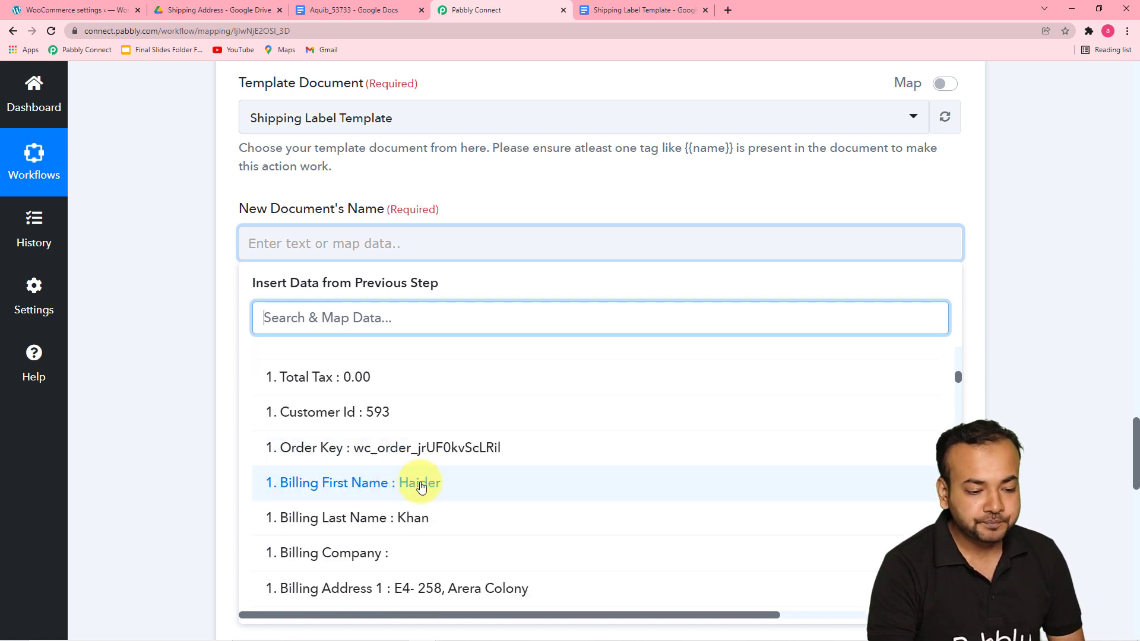
pyautogui.click(419, 482)
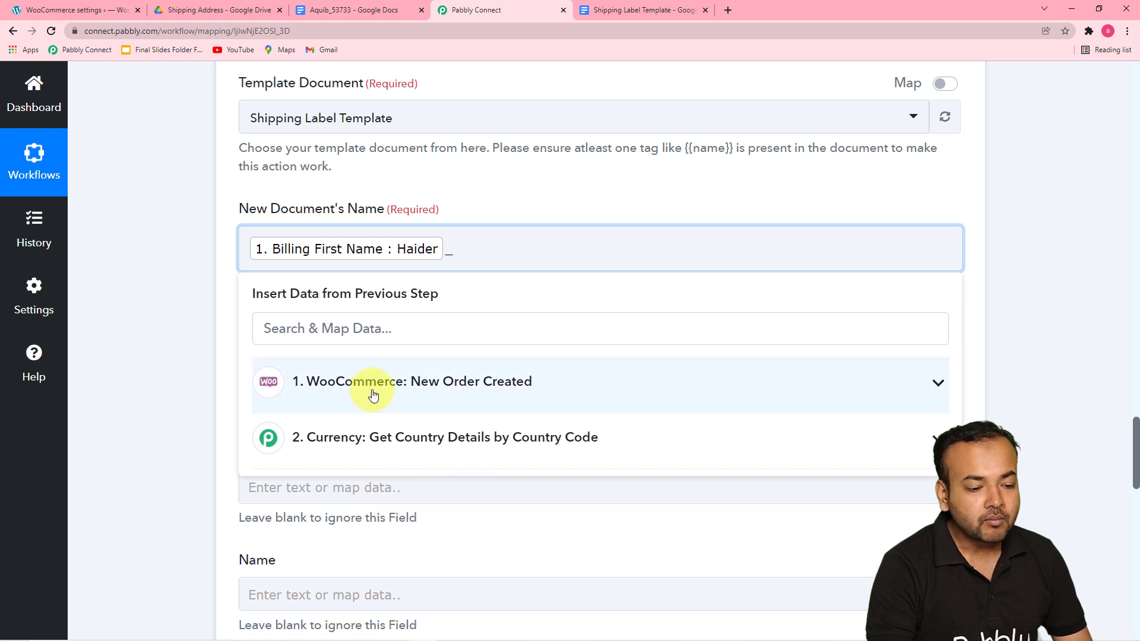
pyautogui.click(372, 391)
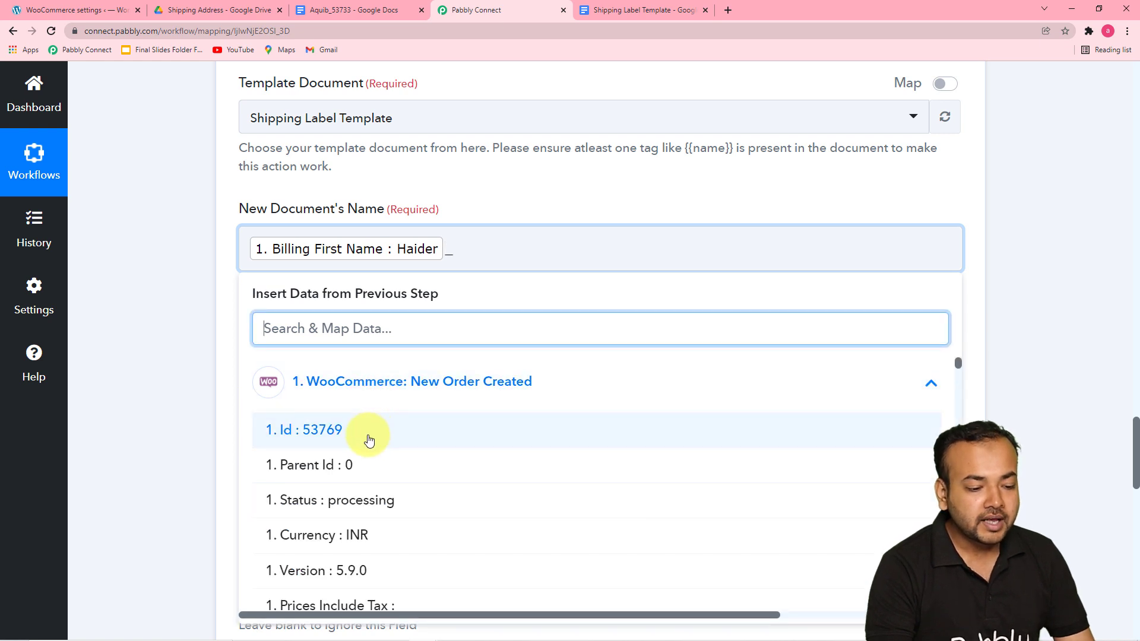
pyautogui.click(301, 432)
pyautogui.click(184, 318)
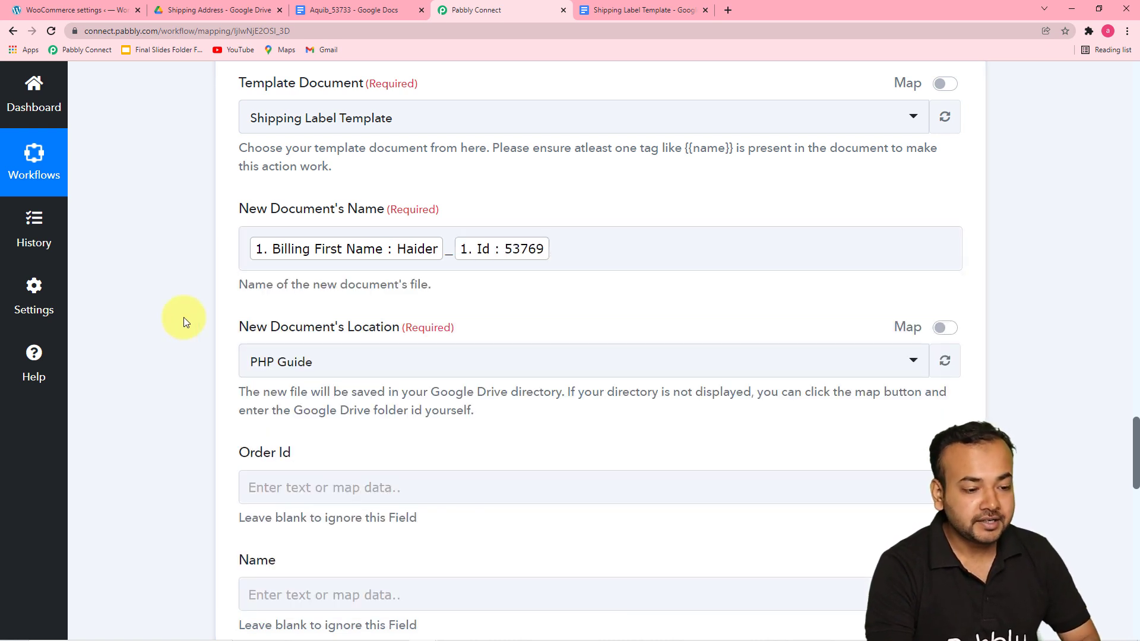
# Step: Refresh the Google Drive folder list and choose Shipping Labels as the new document's location
pyautogui.scroll(-2, 183, 317)
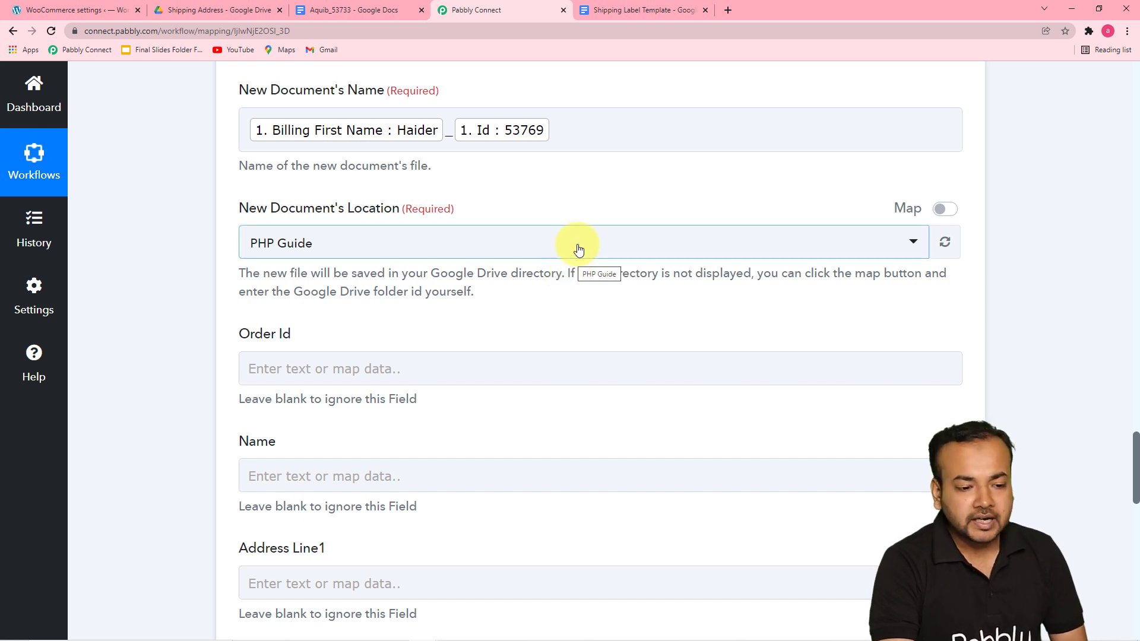
pyautogui.click(639, 11)
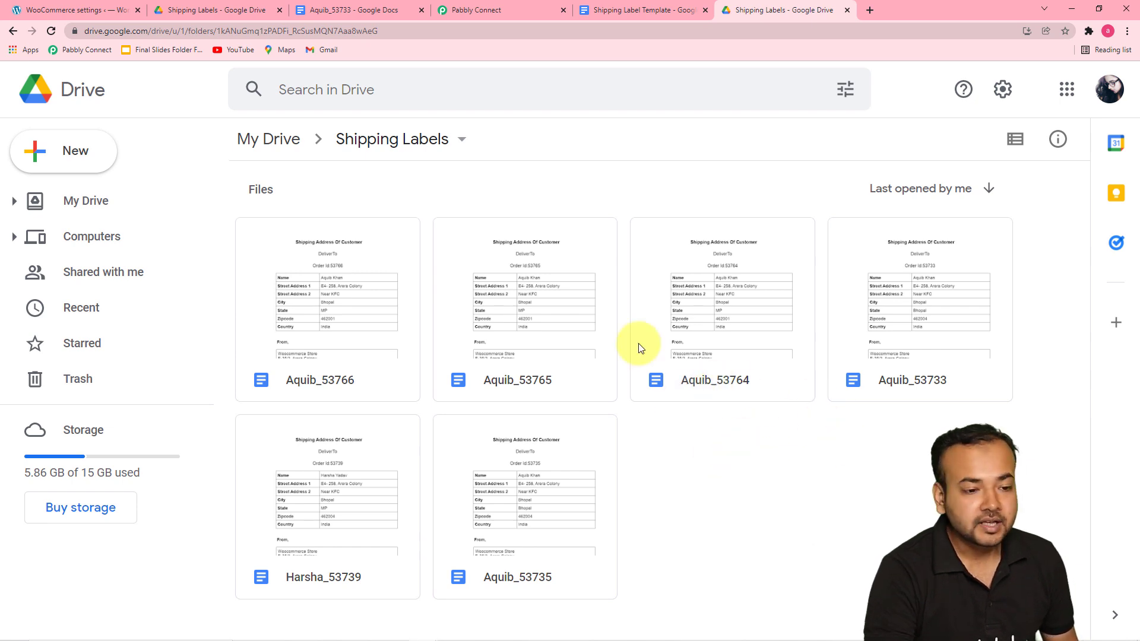
pyautogui.click(498, 13)
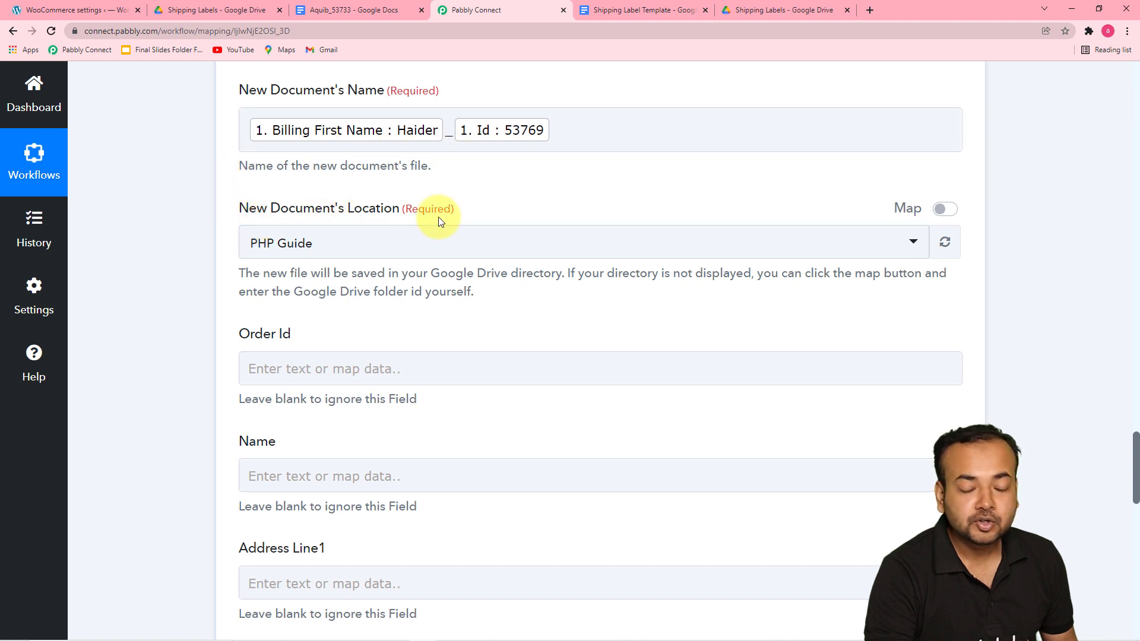
pyautogui.click(457, 244)
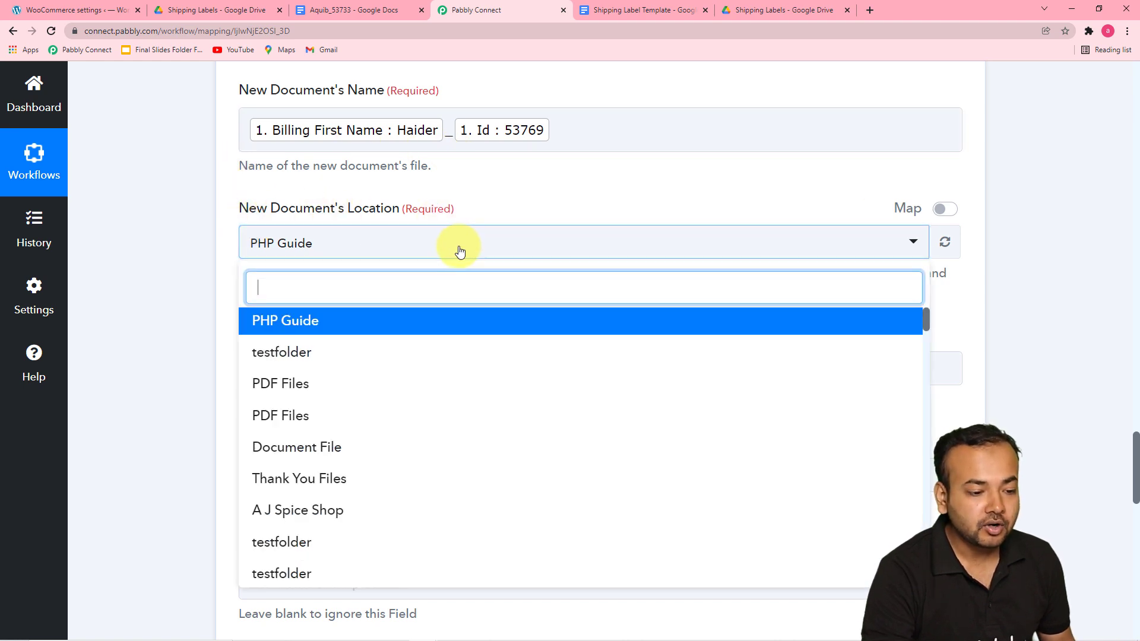
pyautogui.click(429, 341)
pyautogui.write('shi')
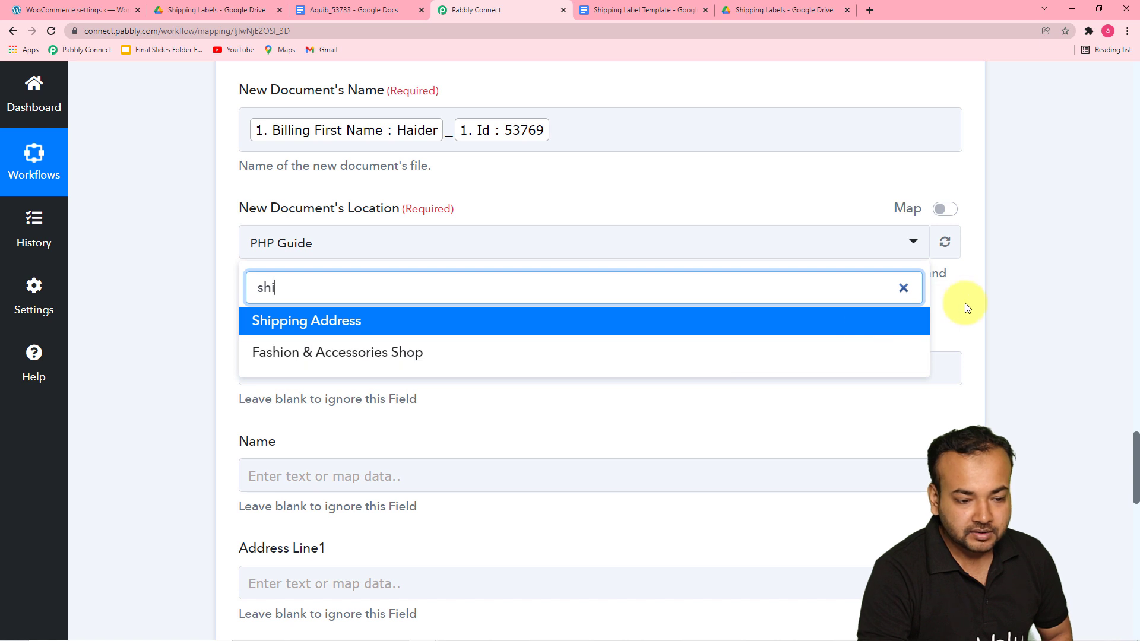
pyautogui.click(945, 241)
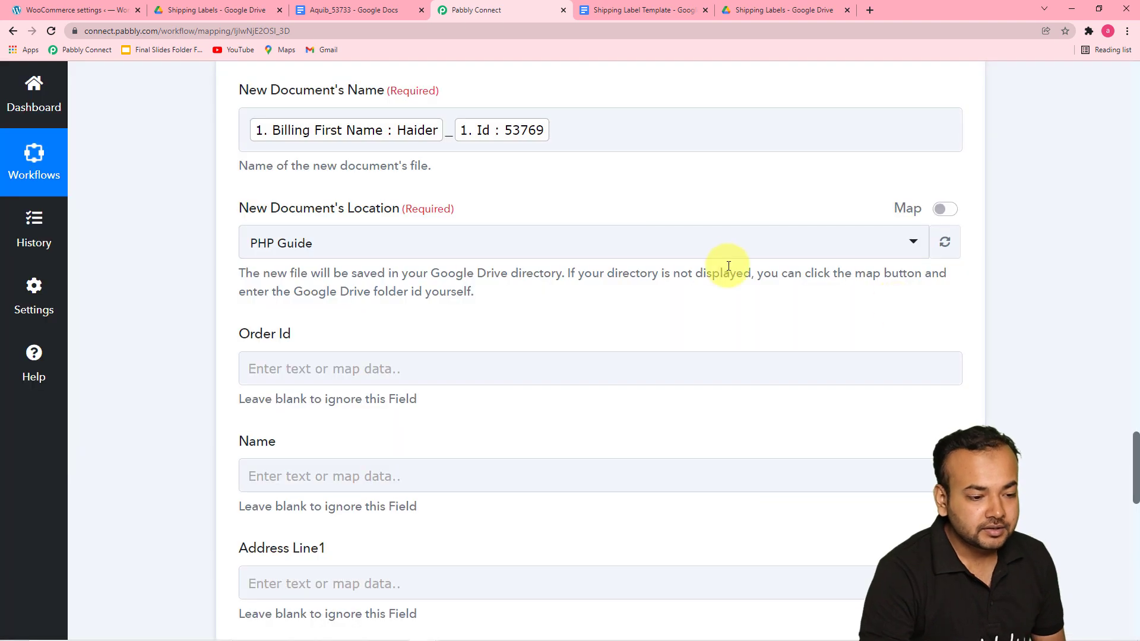
pyautogui.click(689, 248)
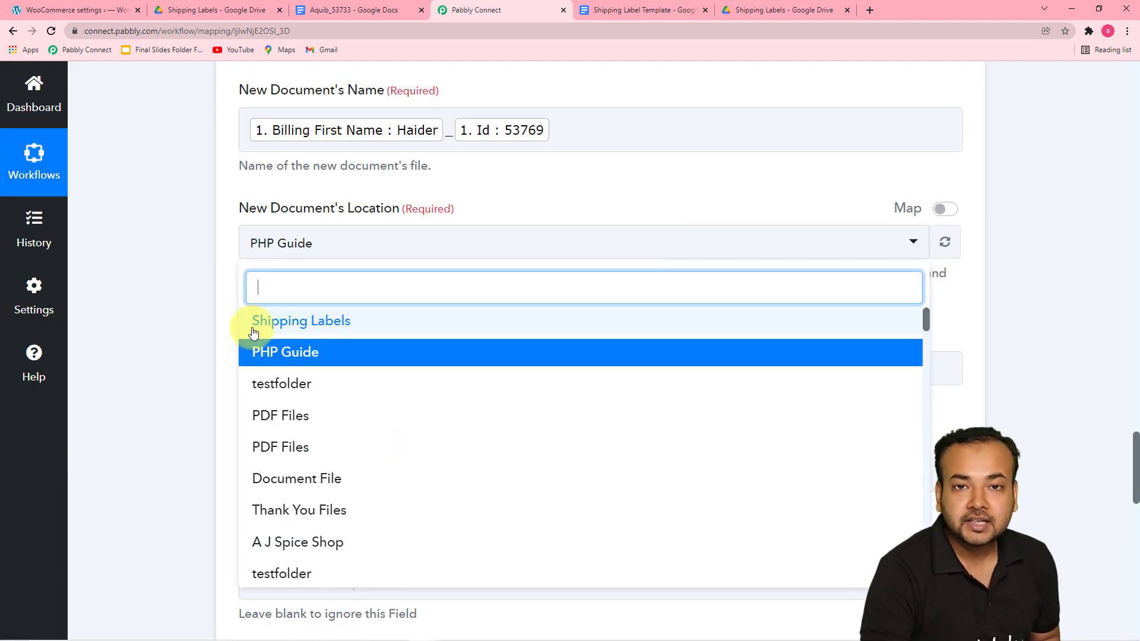
pyautogui.click(330, 323)
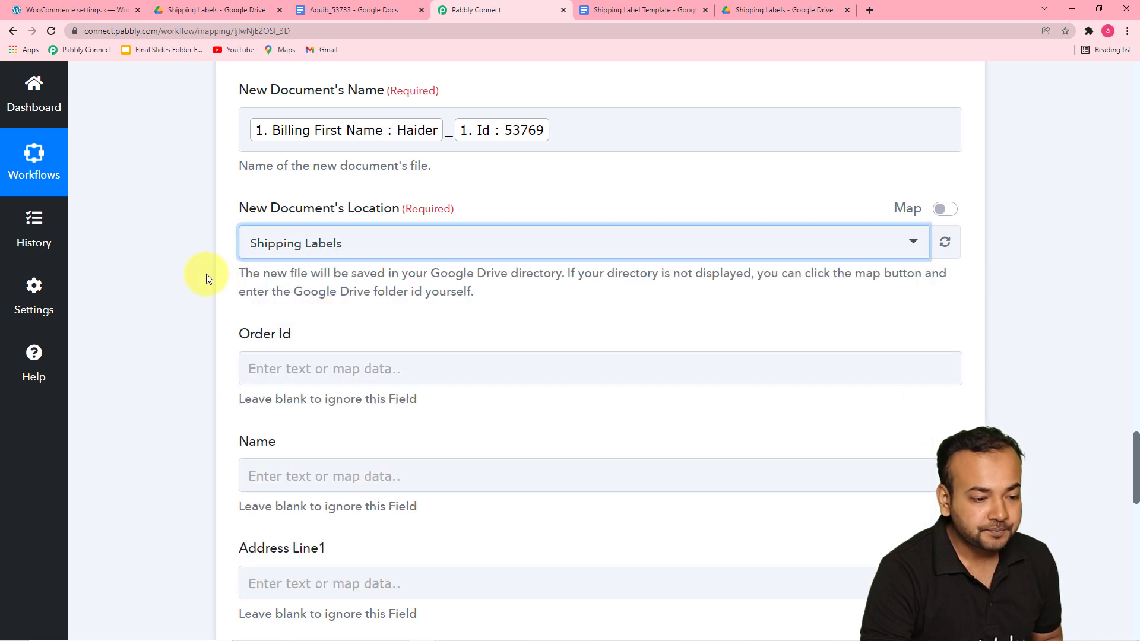
# Step: Compare the action's placeholder fields with the tags in the Shipping Label Template document
pyautogui.scroll(-1, 206, 272)
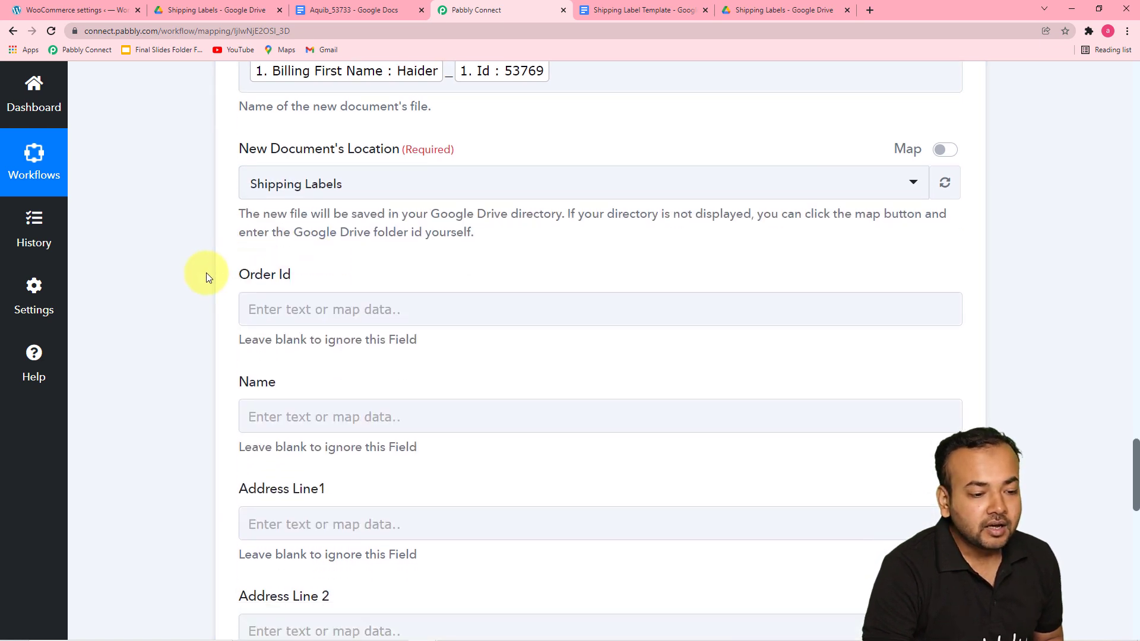
pyautogui.scroll(-2, 206, 272)
pyautogui.click(275, 285)
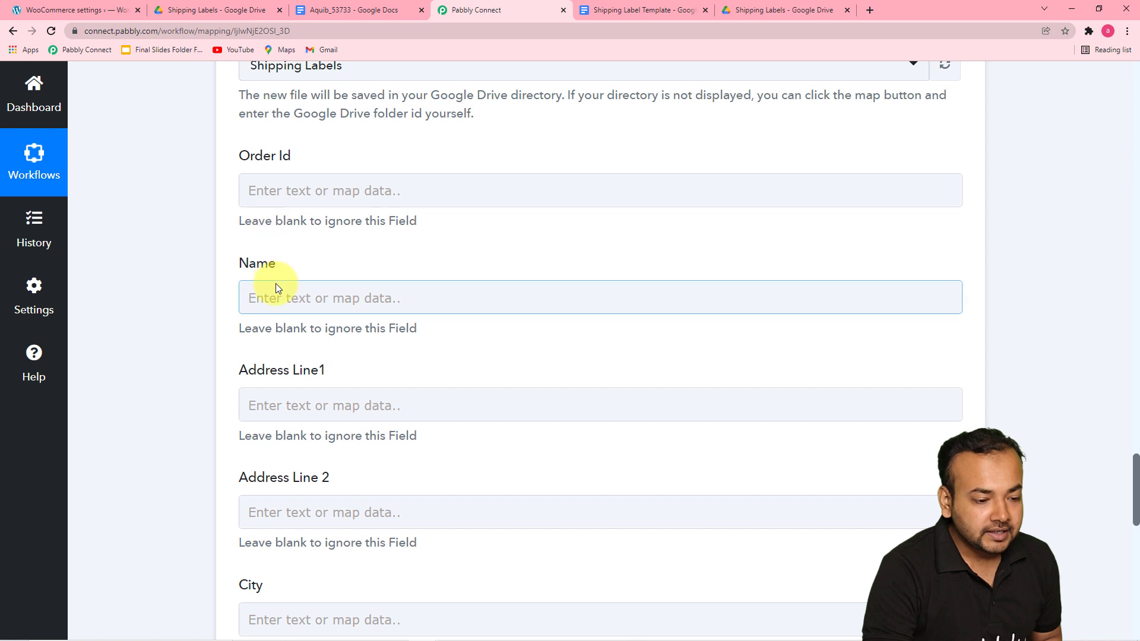
pyautogui.scroll(-3, 303, 475)
pyautogui.click(315, 443)
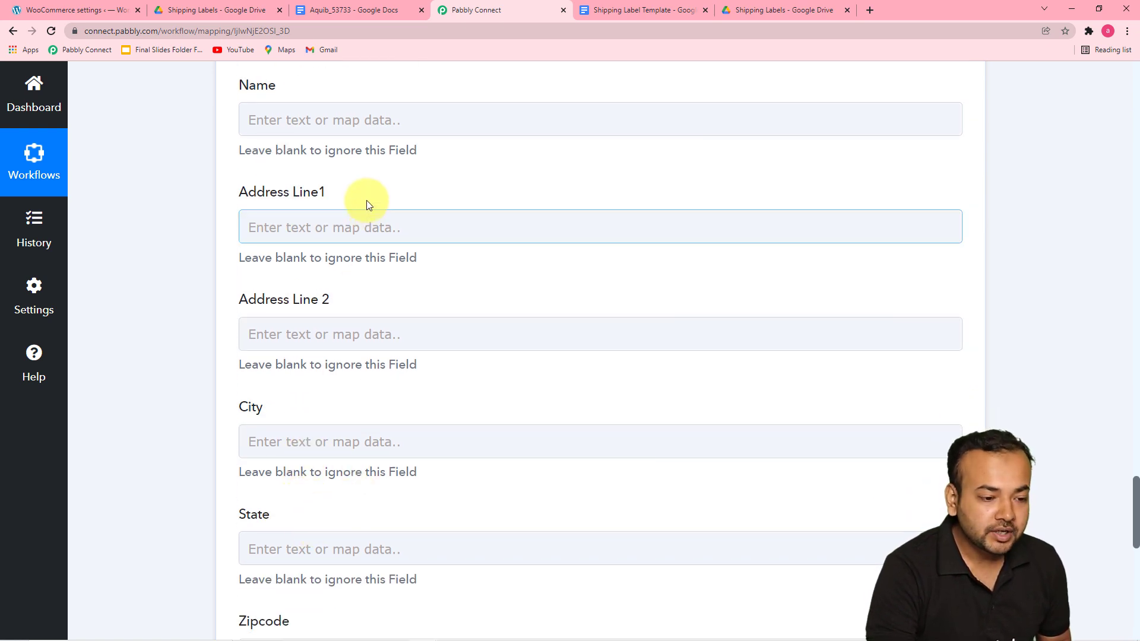
pyautogui.scroll(4, 383, 426)
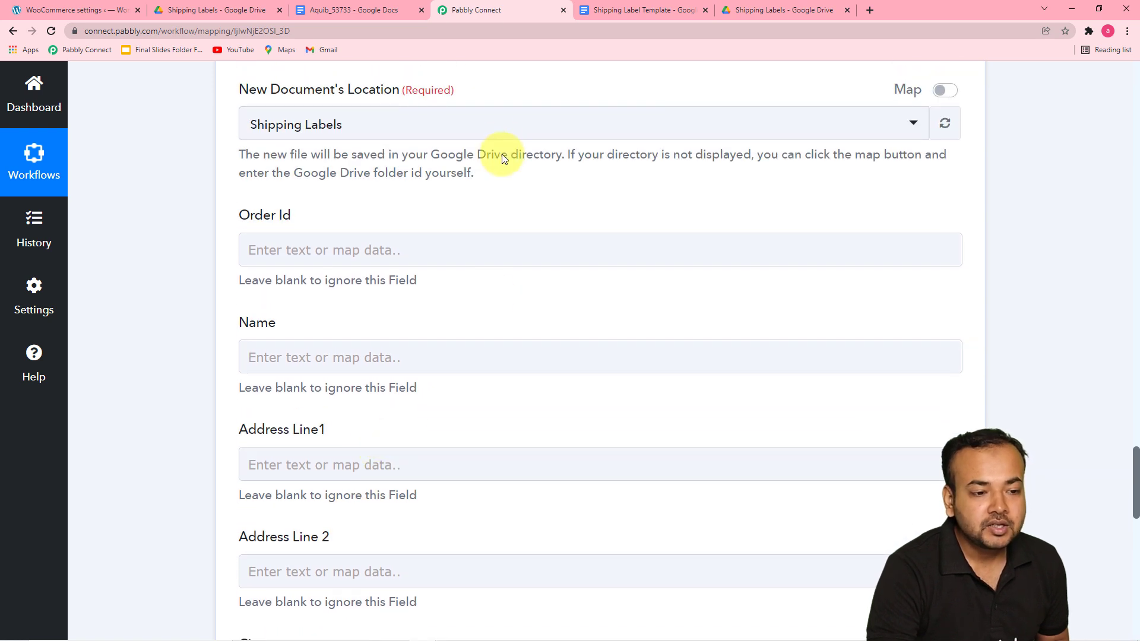
pyautogui.click(641, 11)
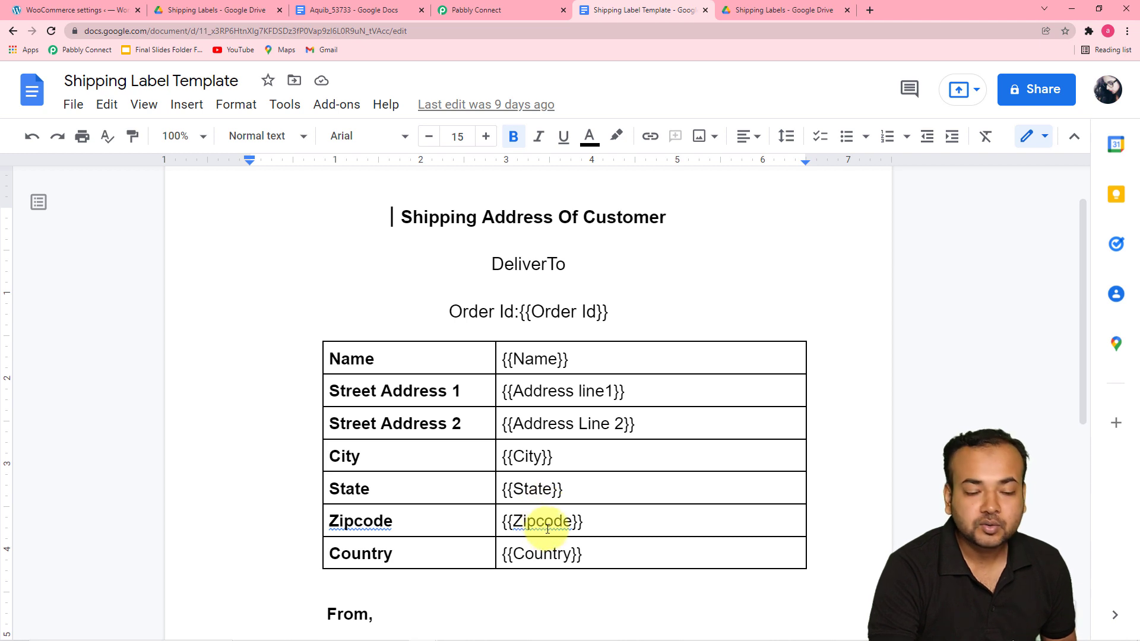
pyautogui.click(625, 360)
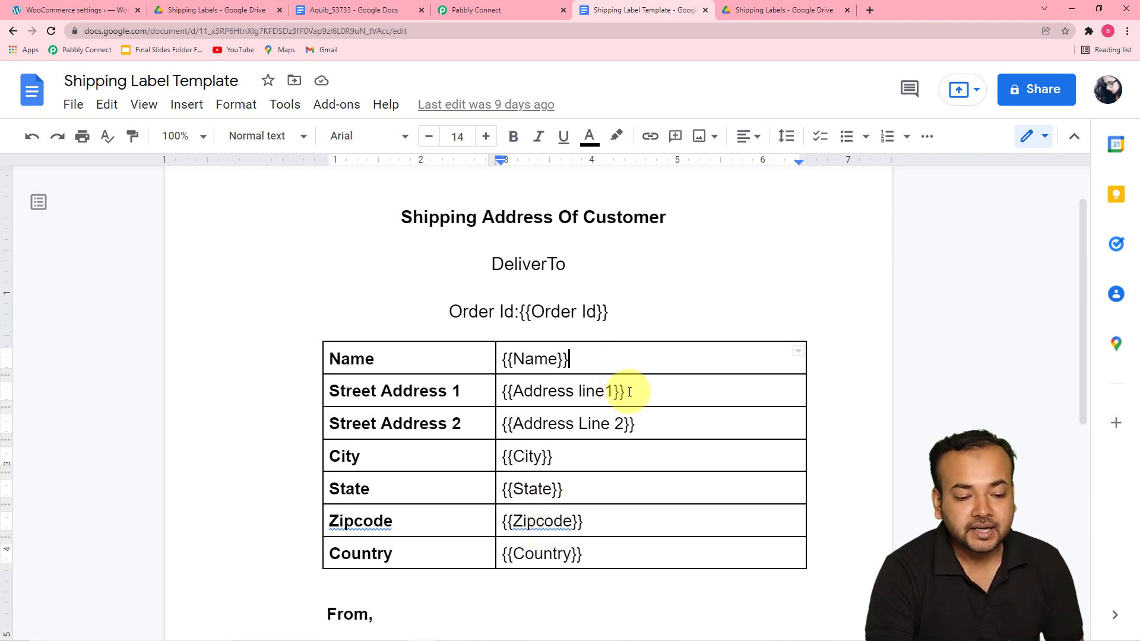
pyautogui.scroll(-1, 661, 318)
pyautogui.click(665, 320)
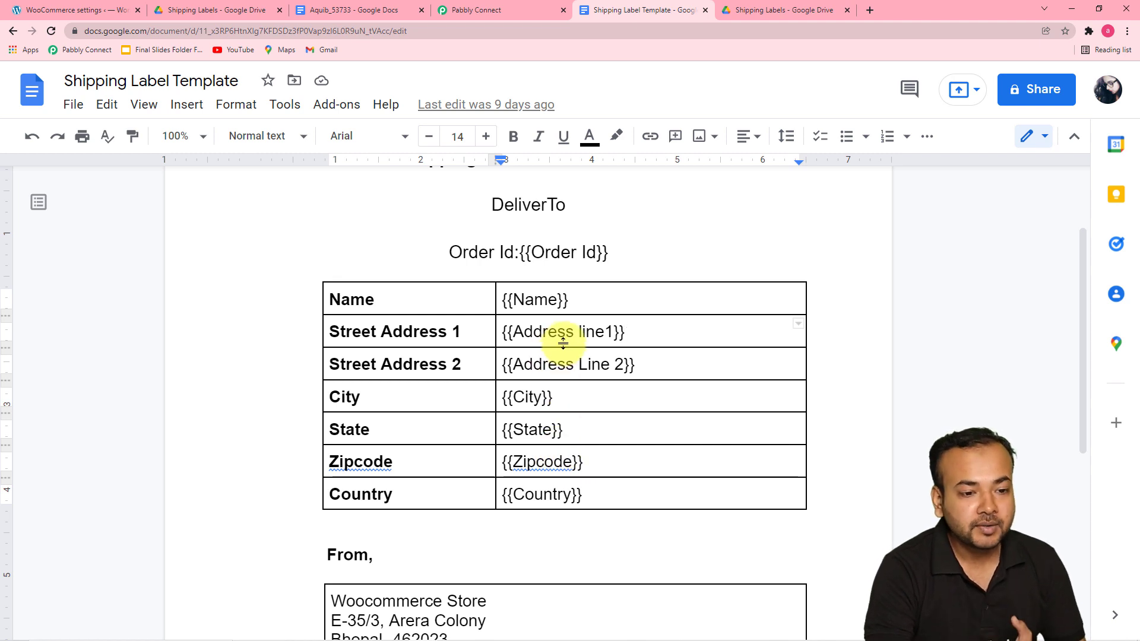
pyautogui.click(471, 11)
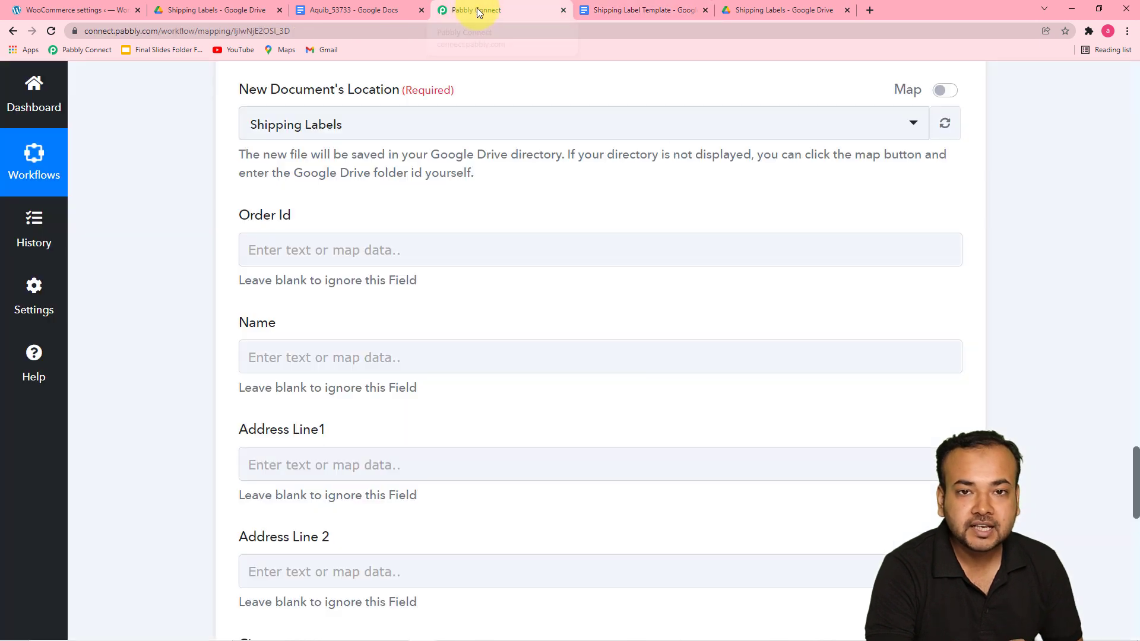
pyautogui.scroll(-2, 358, 299)
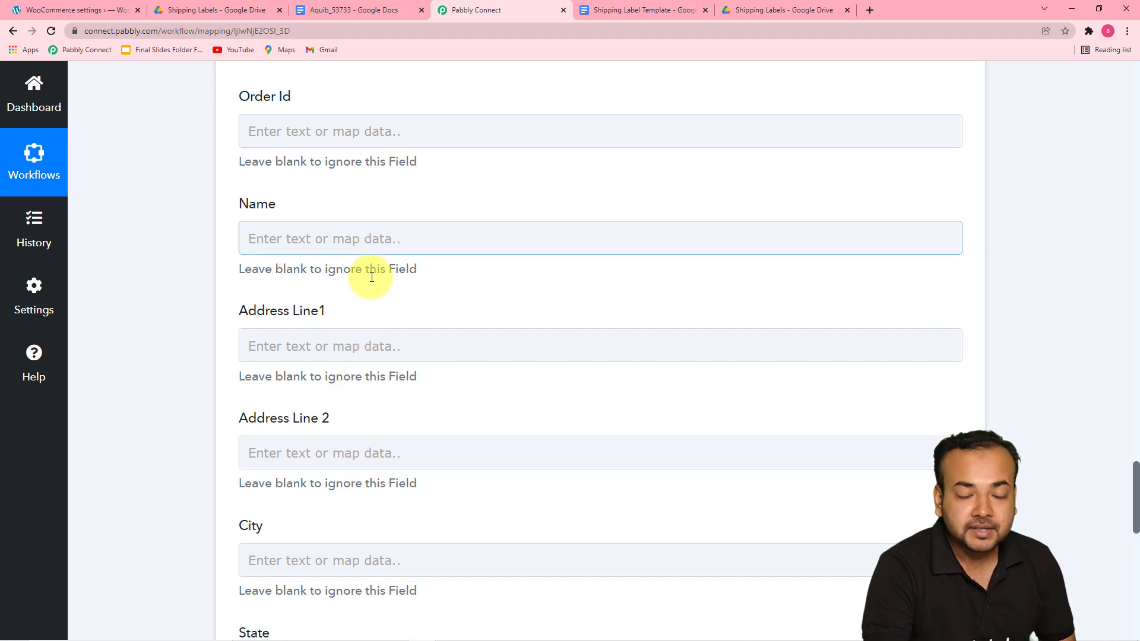
pyautogui.scroll(-2, 370, 357)
pyautogui.scroll(3, 372, 354)
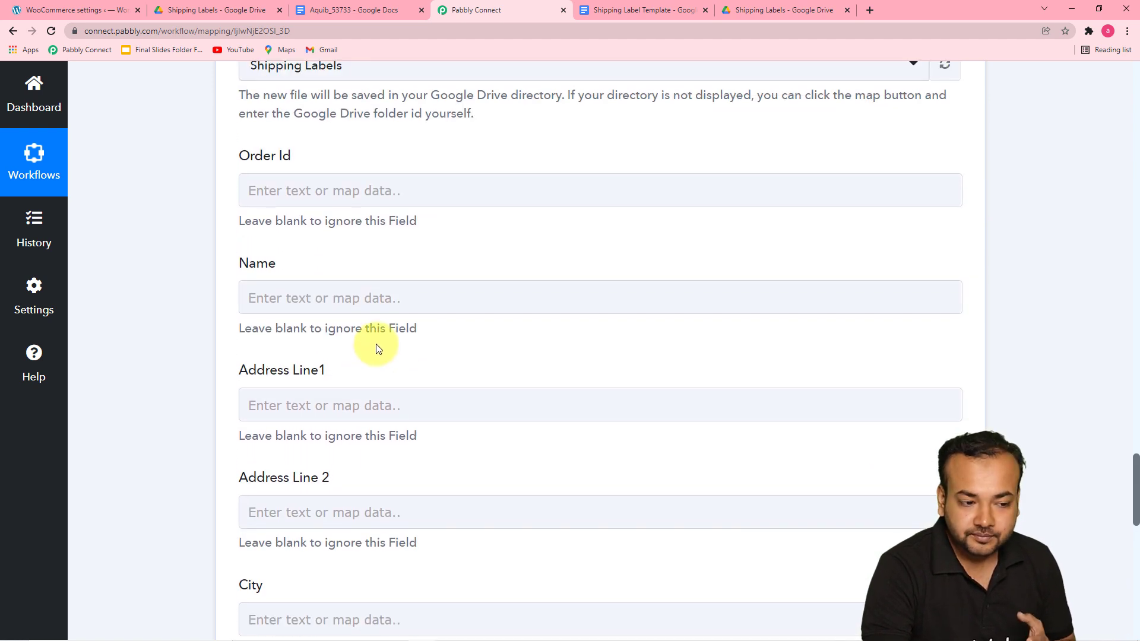
pyautogui.scroll(2, 377, 344)
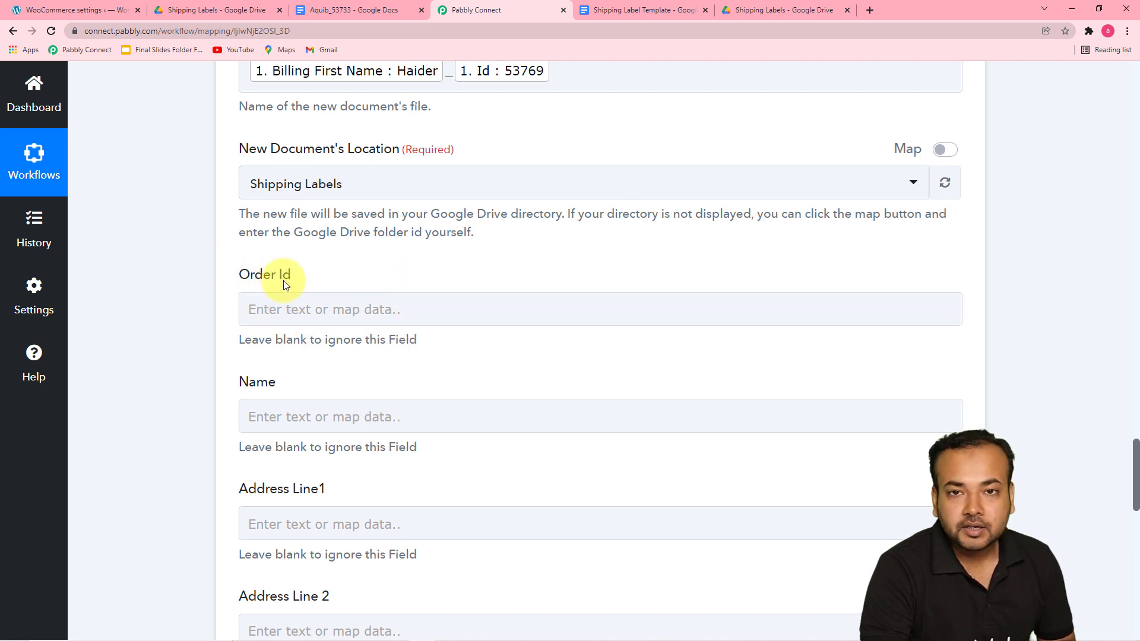
# Step: Map the Order Id field to the WooCommerce order's Id
pyautogui.click(355, 308)
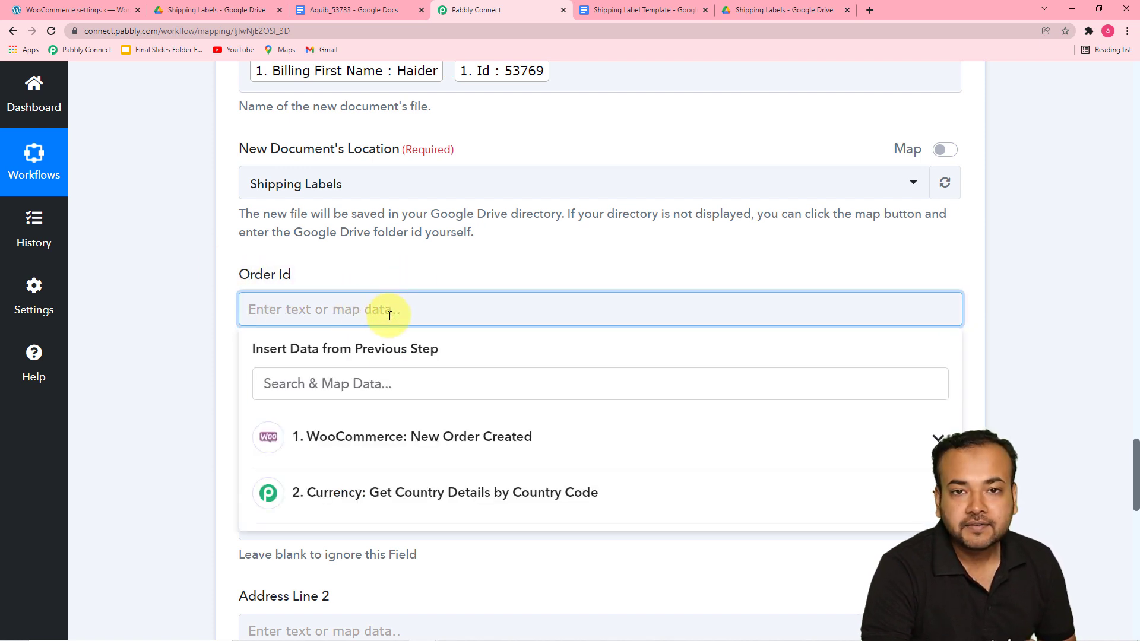
pyautogui.click(417, 438)
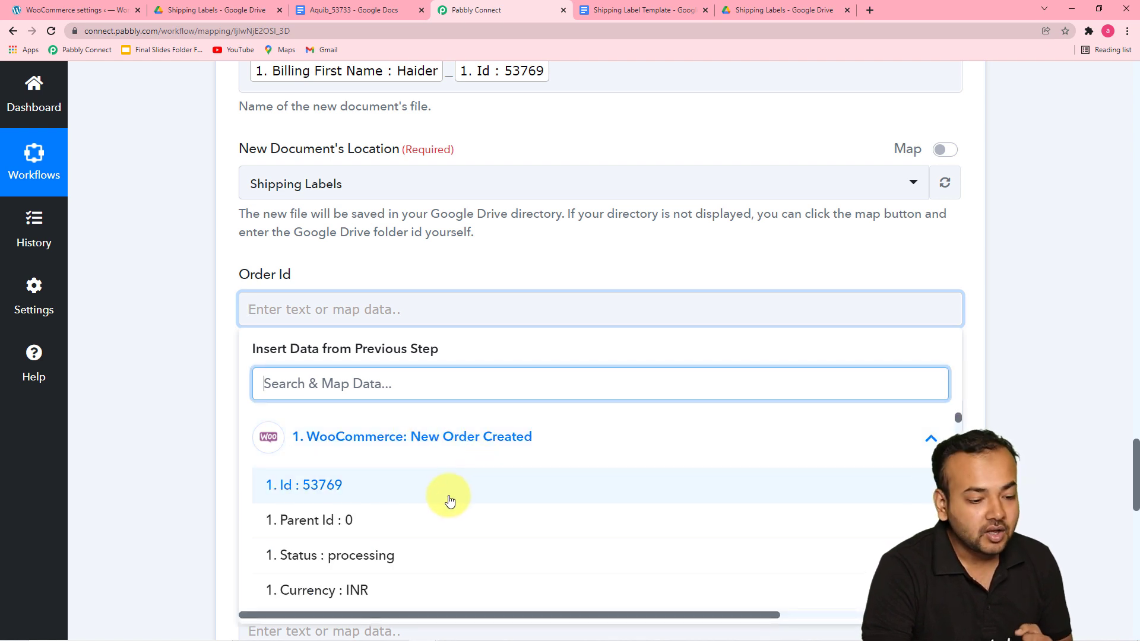
pyautogui.click(319, 495)
pyautogui.click(216, 361)
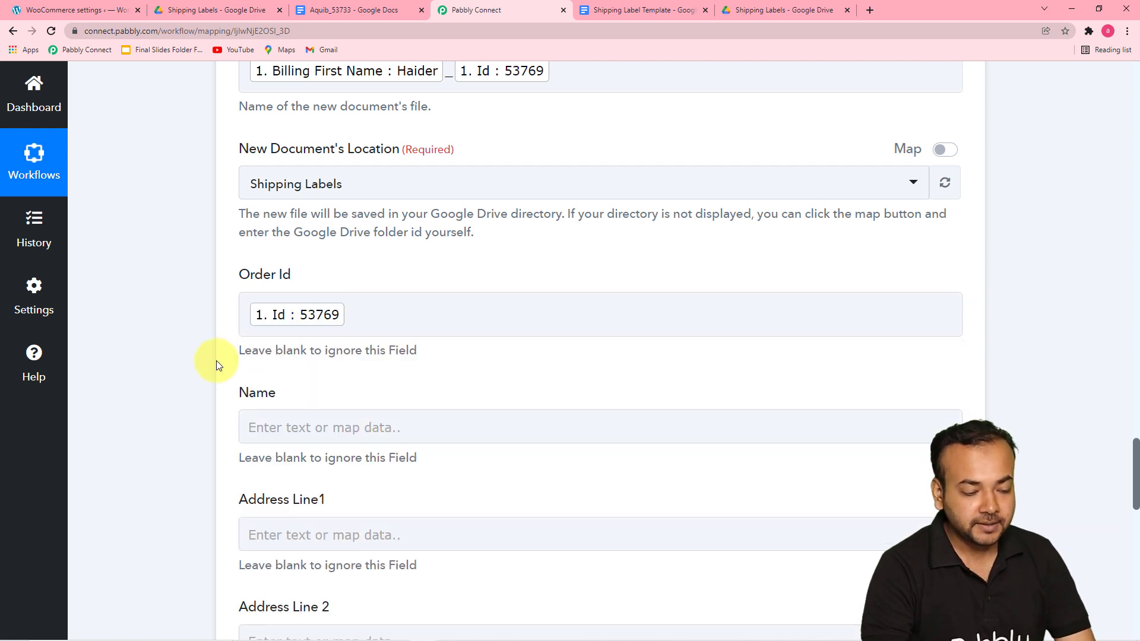
# Step: Map the Name field to the order's billing first name followed by the billing last name
pyautogui.scroll(-4, 218, 363)
pyautogui.click(382, 191)
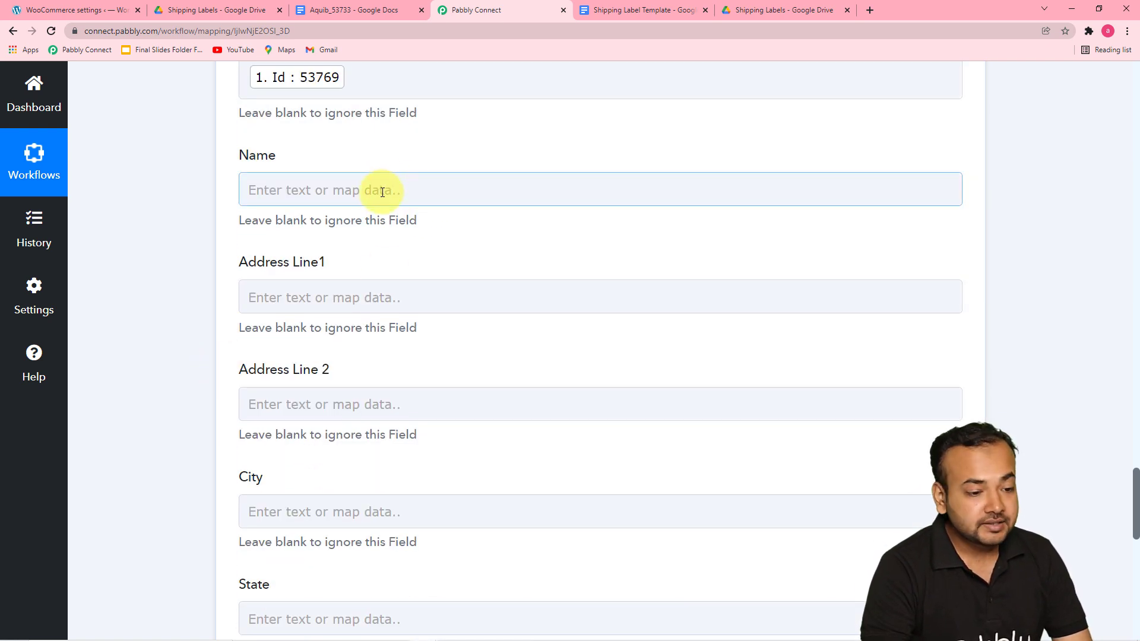
pyautogui.click(368, 326)
pyautogui.scroll(-2, 453, 475)
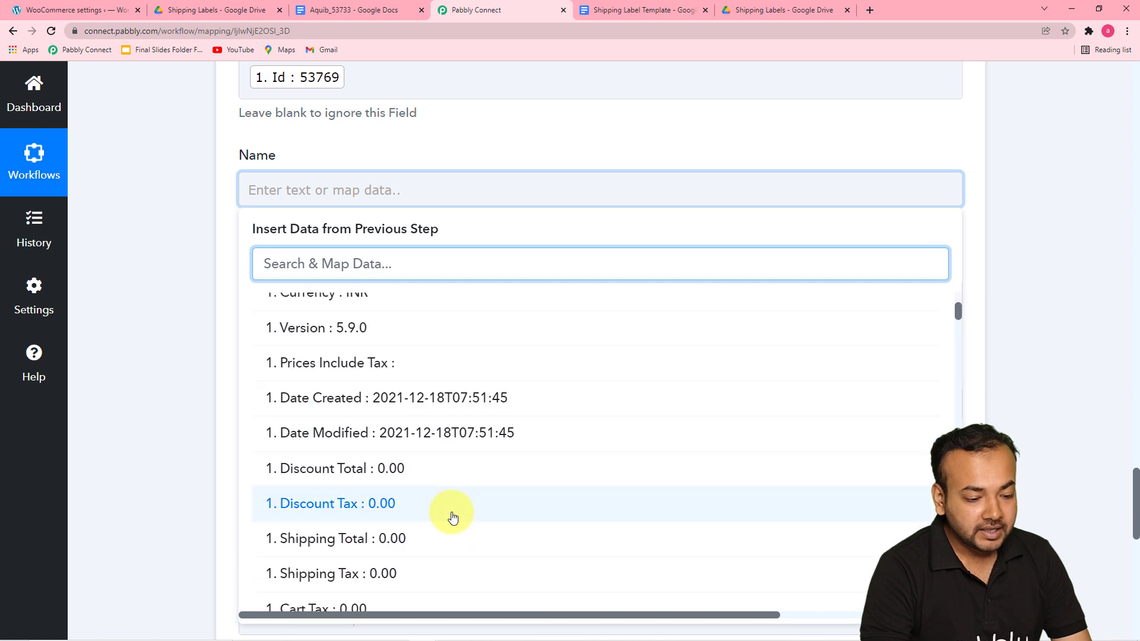
pyautogui.scroll(-5, 453, 513)
pyautogui.click(436, 433)
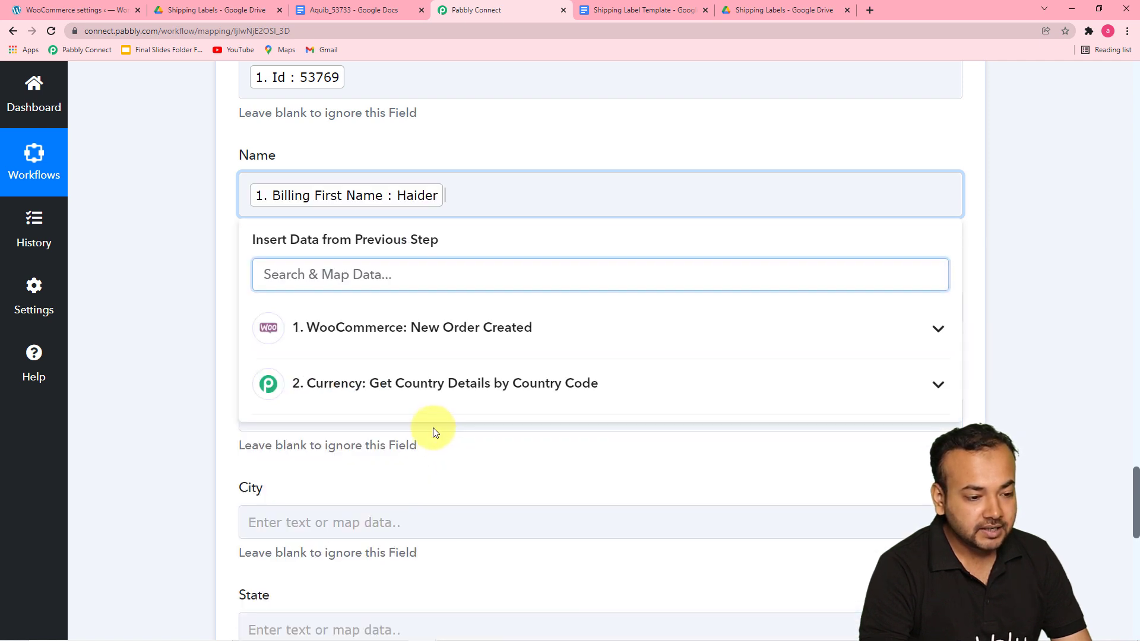
pyautogui.click(219, 290)
pyautogui.click(495, 200)
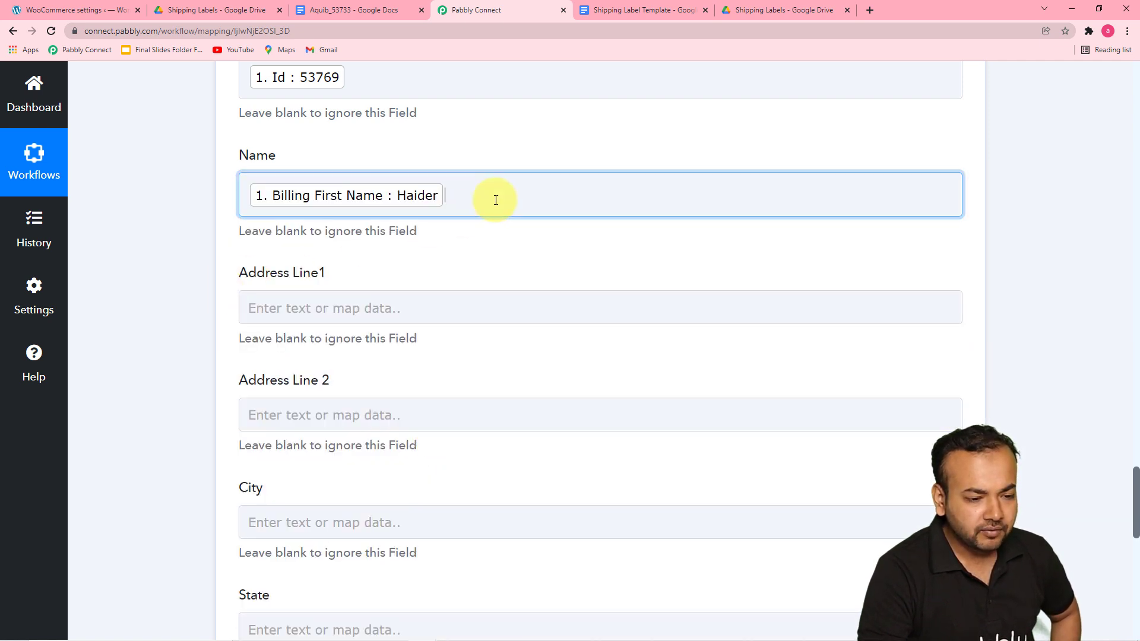
pyautogui.click(431, 340)
pyautogui.scroll(-2, 455, 493)
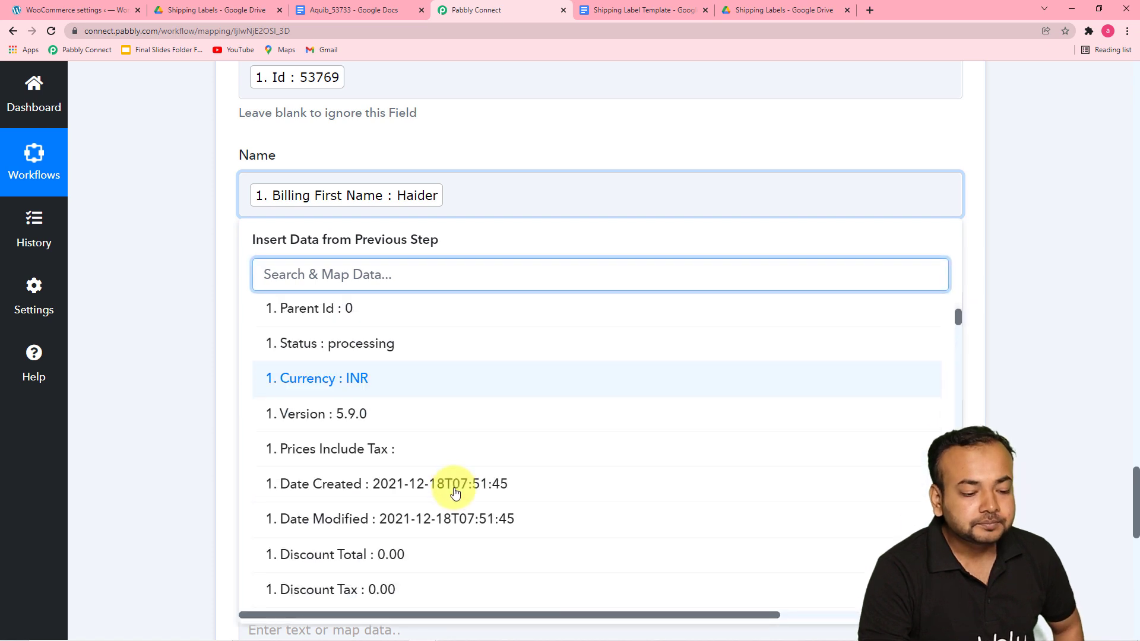
pyautogui.scroll(-6, 454, 494)
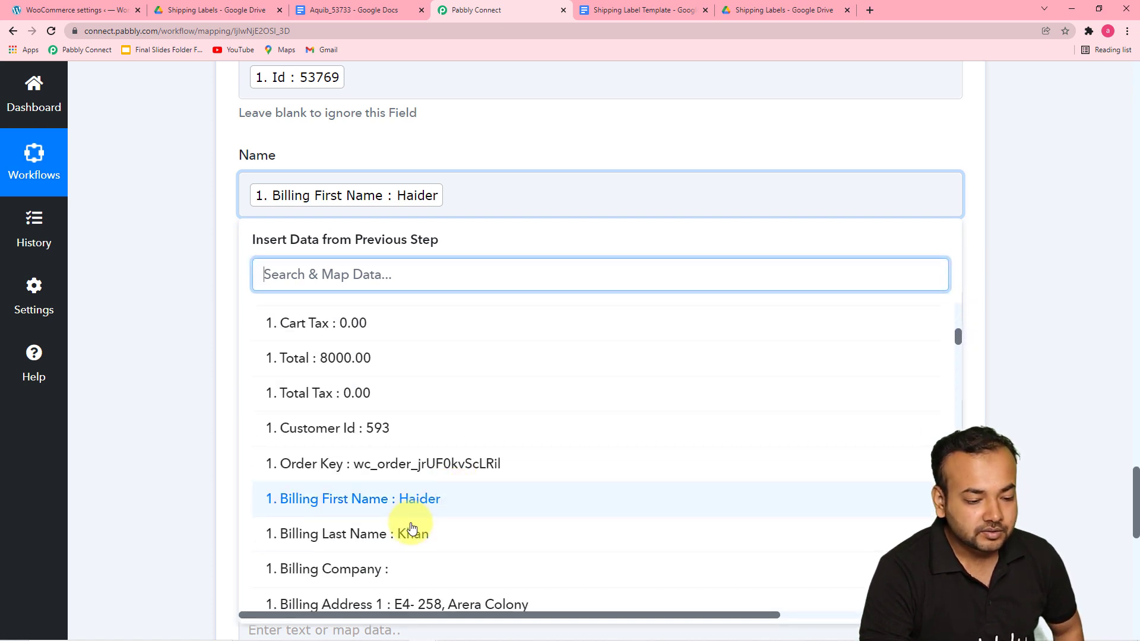
pyautogui.click(412, 527)
pyautogui.click(194, 320)
pyautogui.scroll(-3, 351, 145)
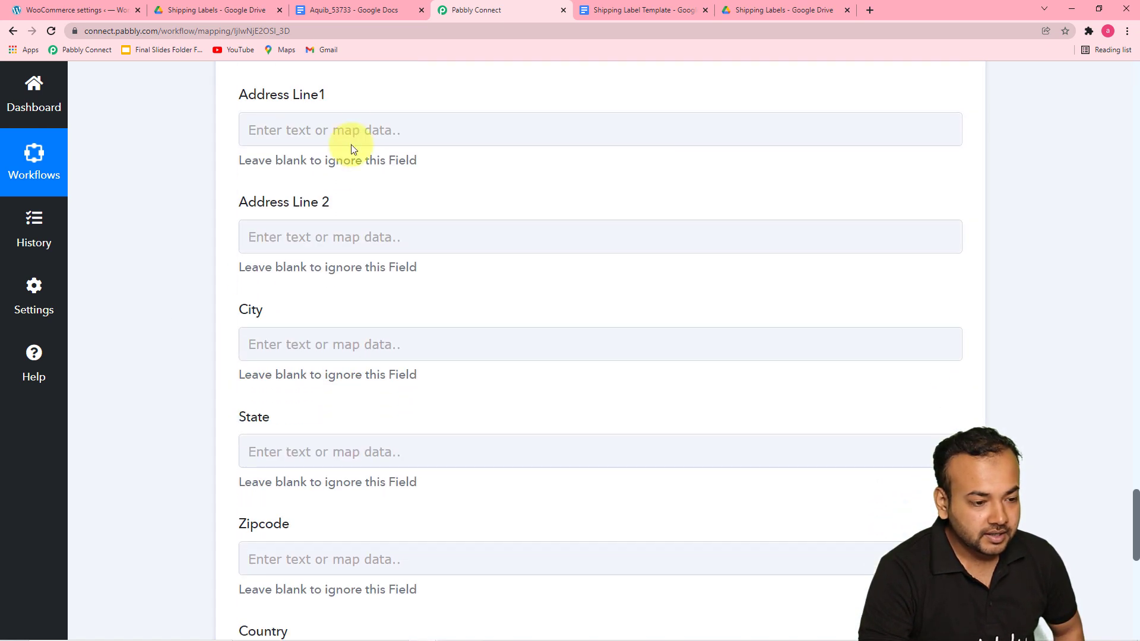
# Step: Map the Address Line1 field to the WooCommerce order's Billing Address 1
pyautogui.click(416, 131)
pyautogui.click(397, 256)
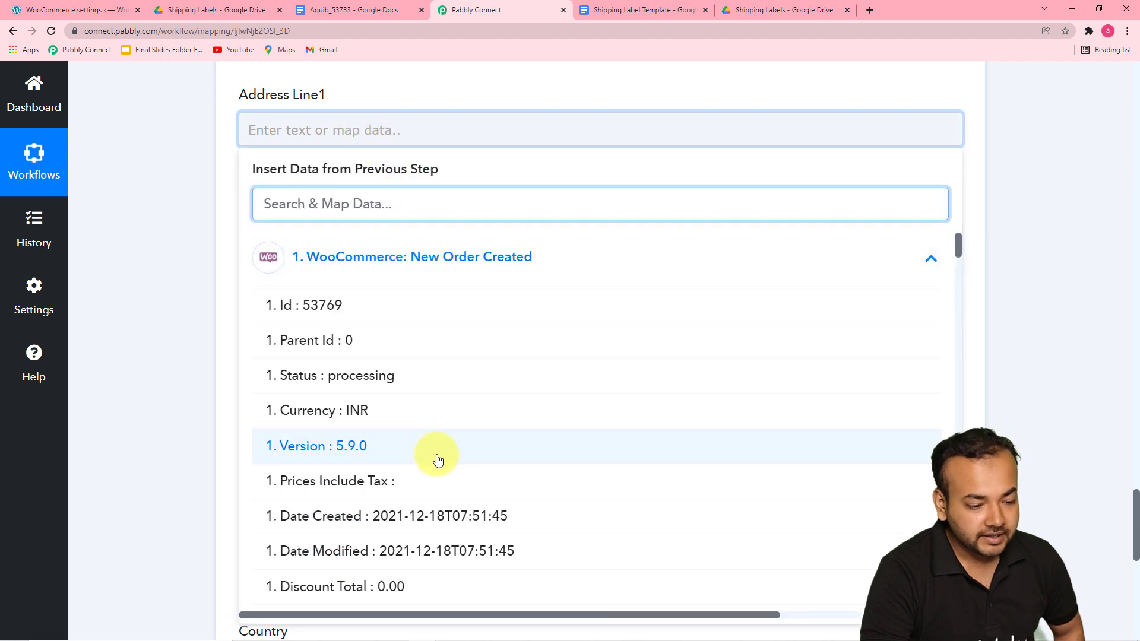
pyautogui.scroll(-7, 437, 460)
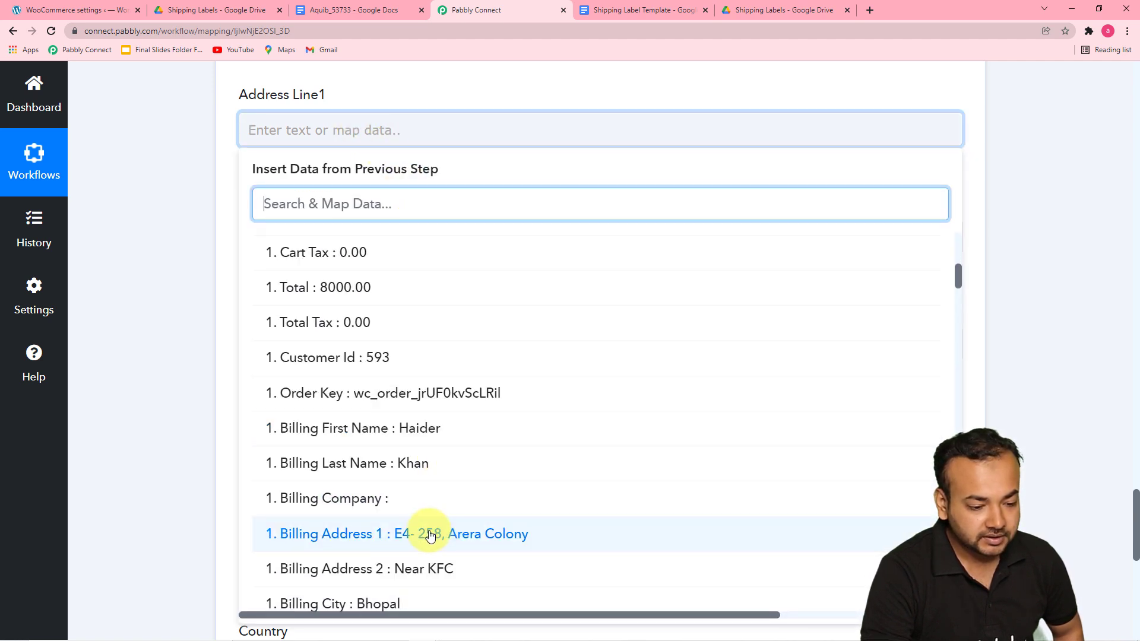
pyautogui.click(430, 535)
pyautogui.click(197, 283)
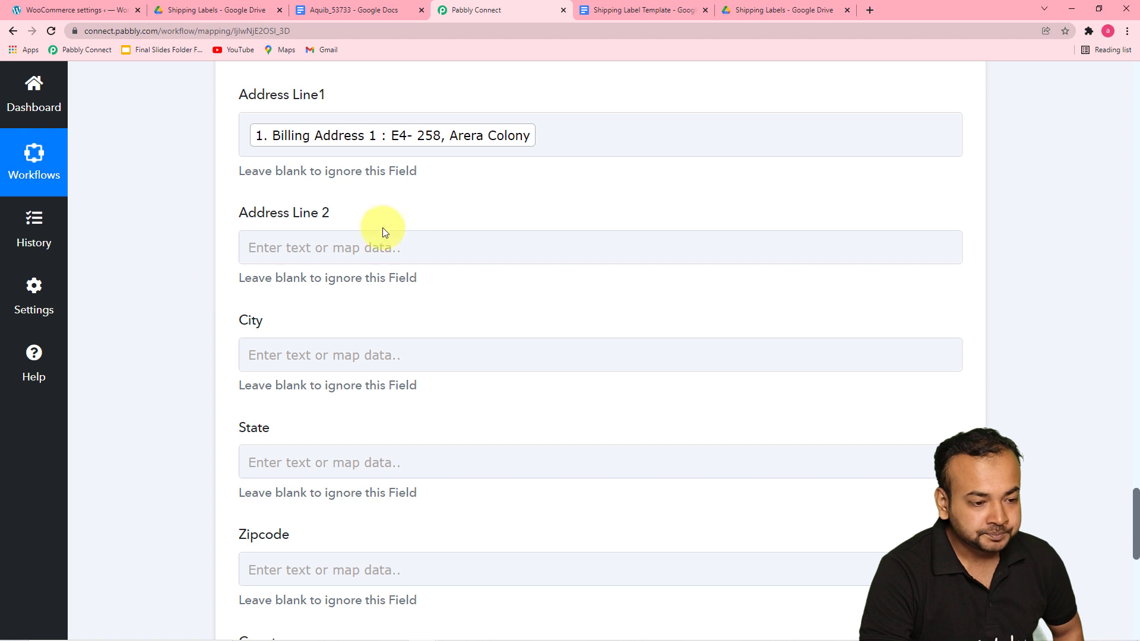
# Step: Map the Address Line 2 field to the order's Billing Address 2
pyautogui.click(412, 243)
pyautogui.scroll(-3, 410, 247)
pyautogui.click(407, 193)
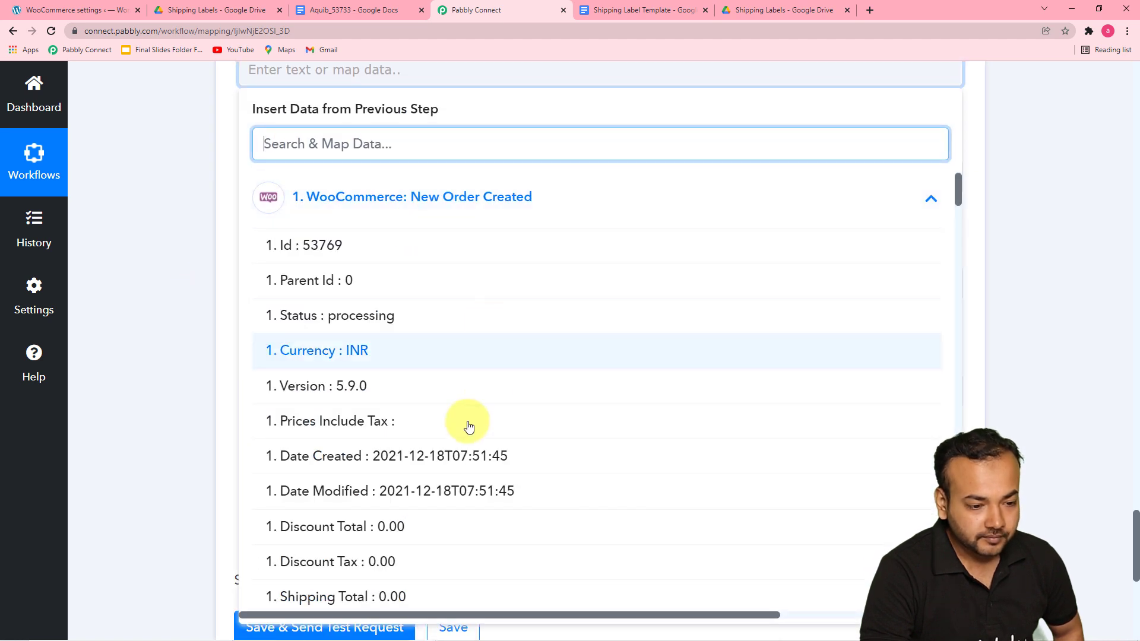
pyautogui.scroll(-4, 467, 426)
pyautogui.scroll(-7, 466, 425)
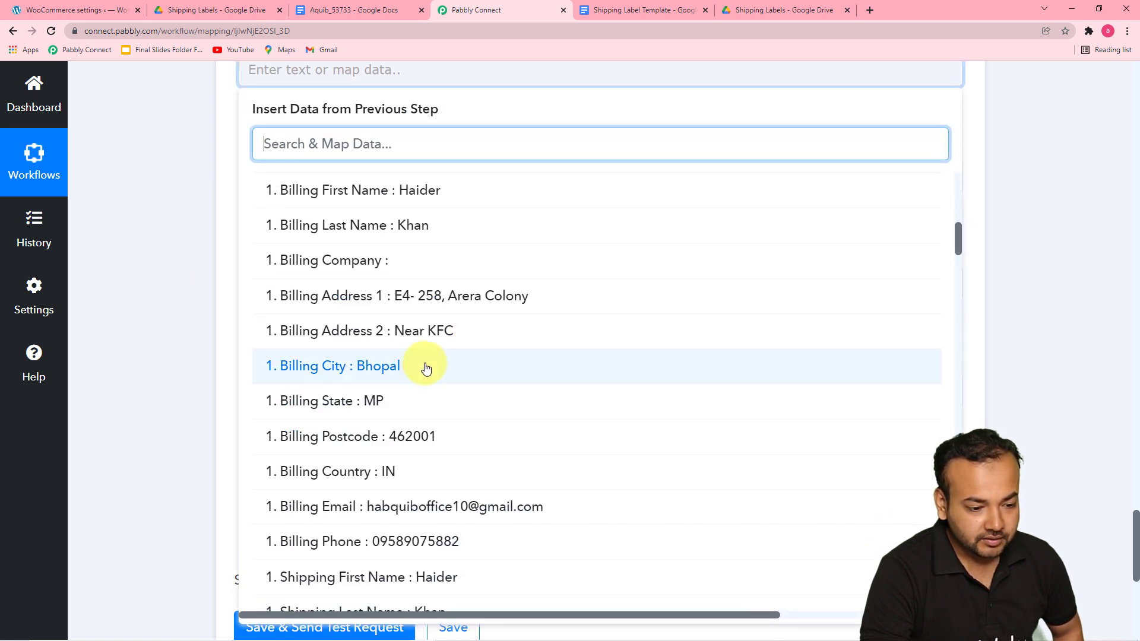
pyautogui.click(425, 345)
pyautogui.click(191, 257)
# Step: Map the City field to the order's Billing City
pyautogui.click(344, 178)
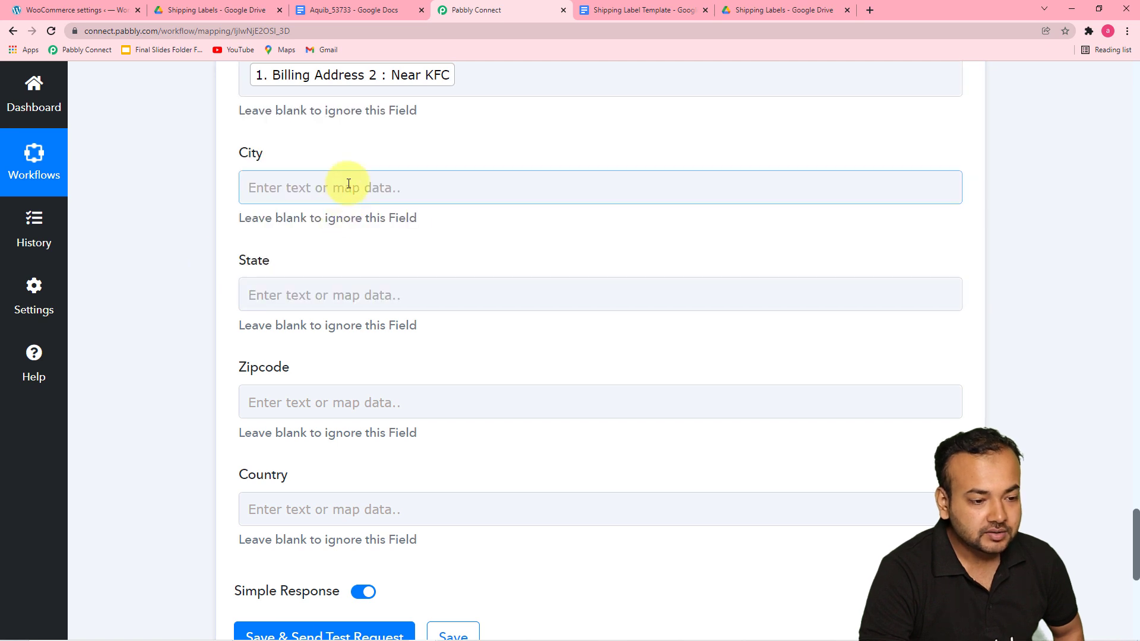
pyautogui.click(368, 318)
pyautogui.scroll(-3, 445, 532)
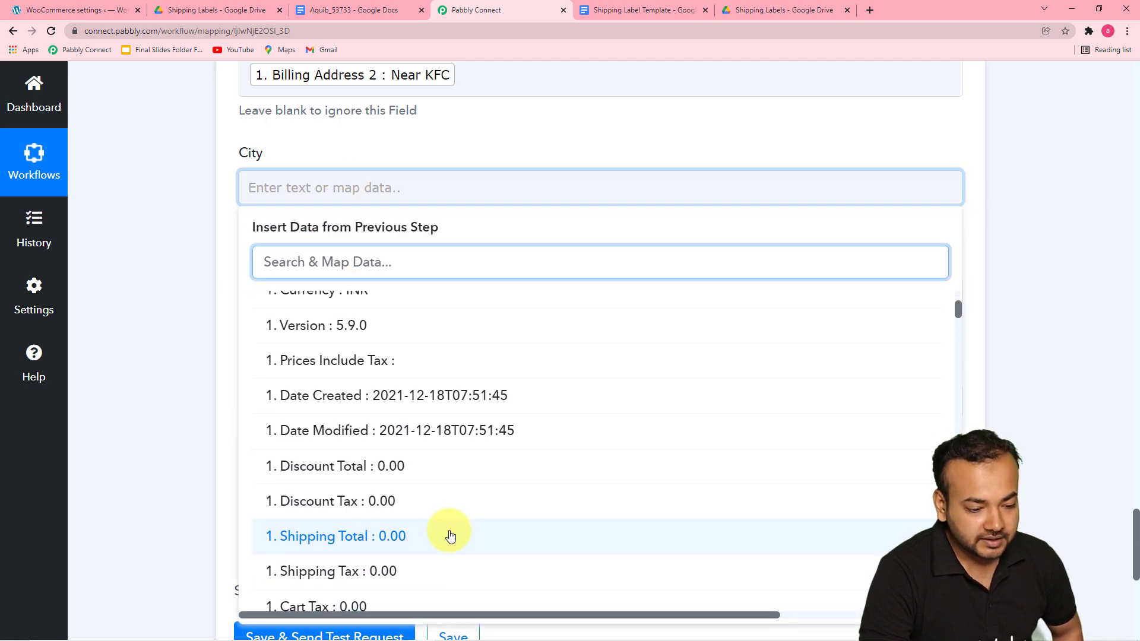
pyautogui.scroll(-8, 450, 536)
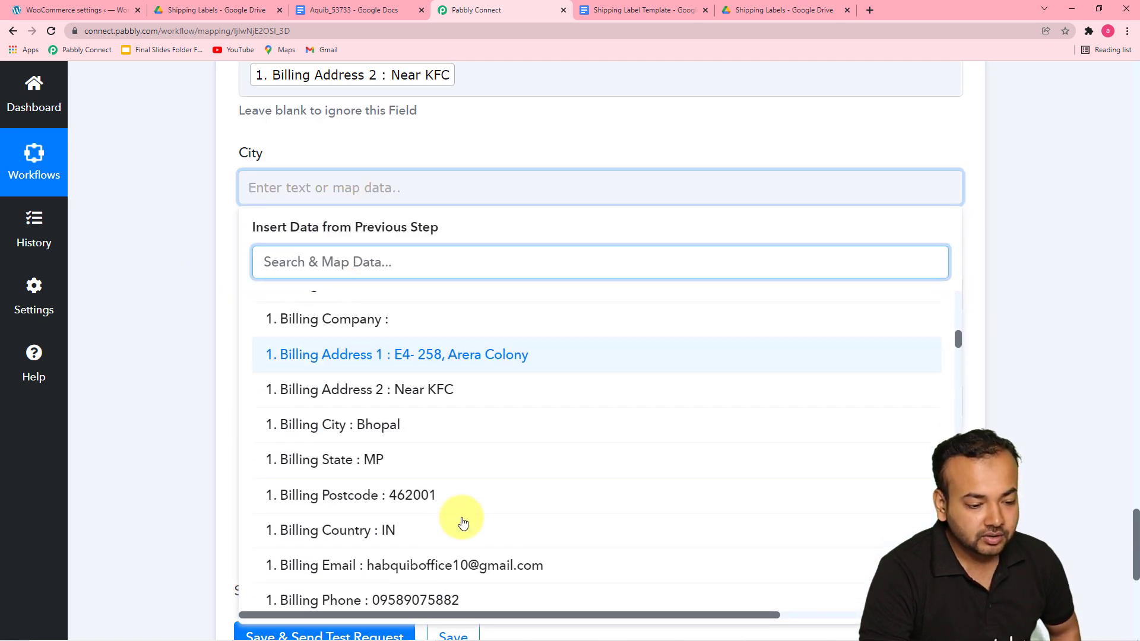
pyautogui.click(422, 427)
pyautogui.click(212, 336)
# Step: Map the State field to the order's Billing State
pyautogui.scroll(-1, 257, 298)
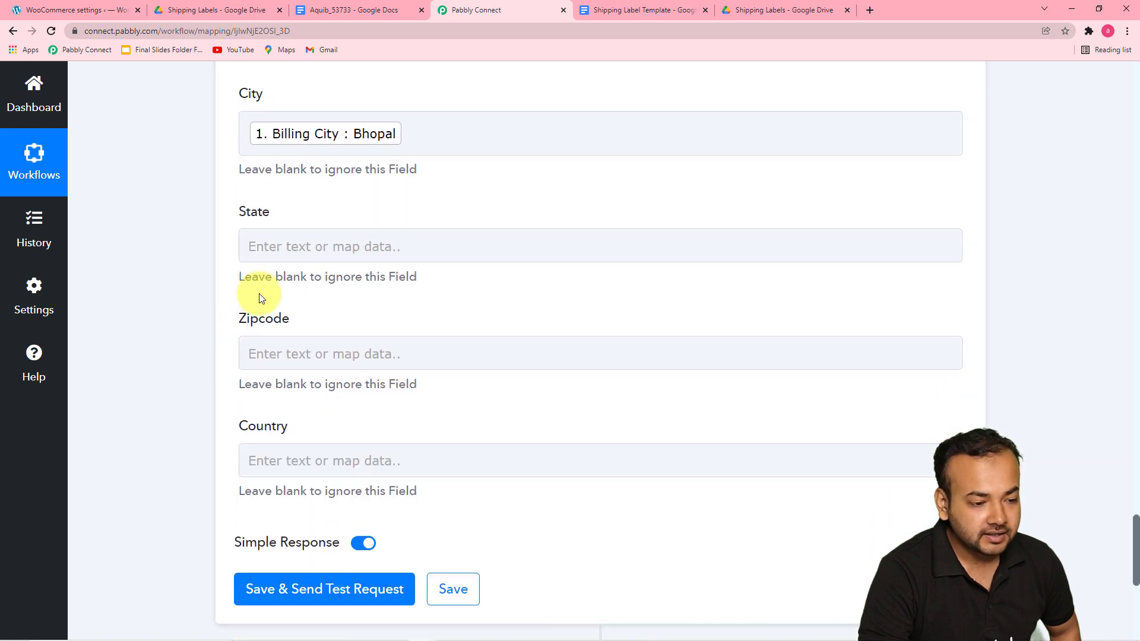
pyautogui.click(290, 252)
pyautogui.click(344, 374)
pyautogui.scroll(-5, 399, 438)
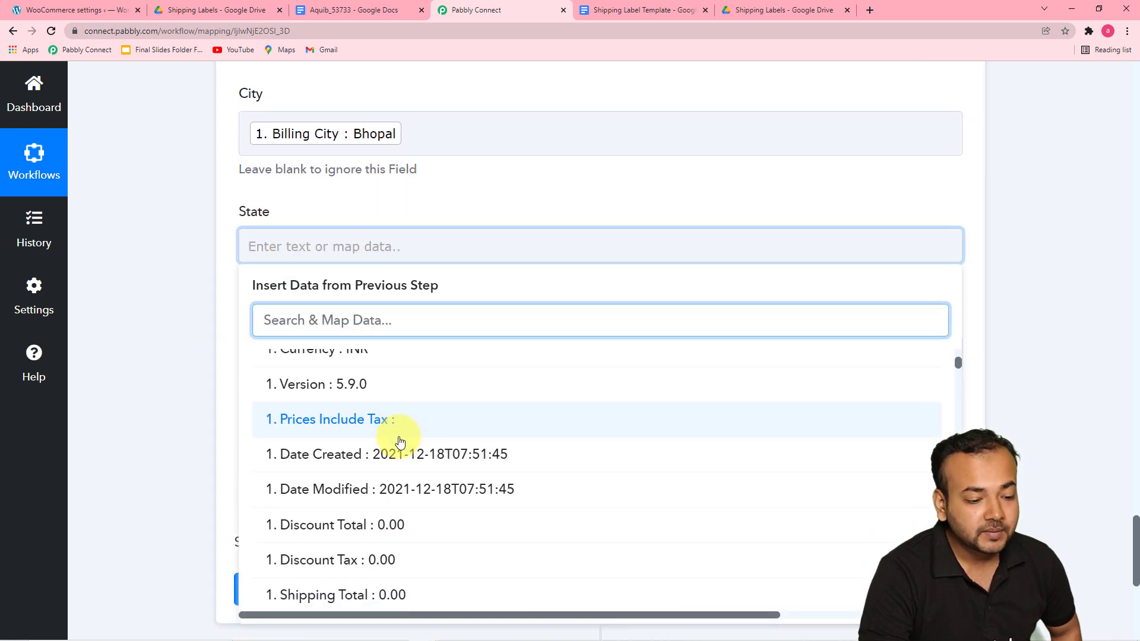
pyautogui.scroll(-6, 403, 449)
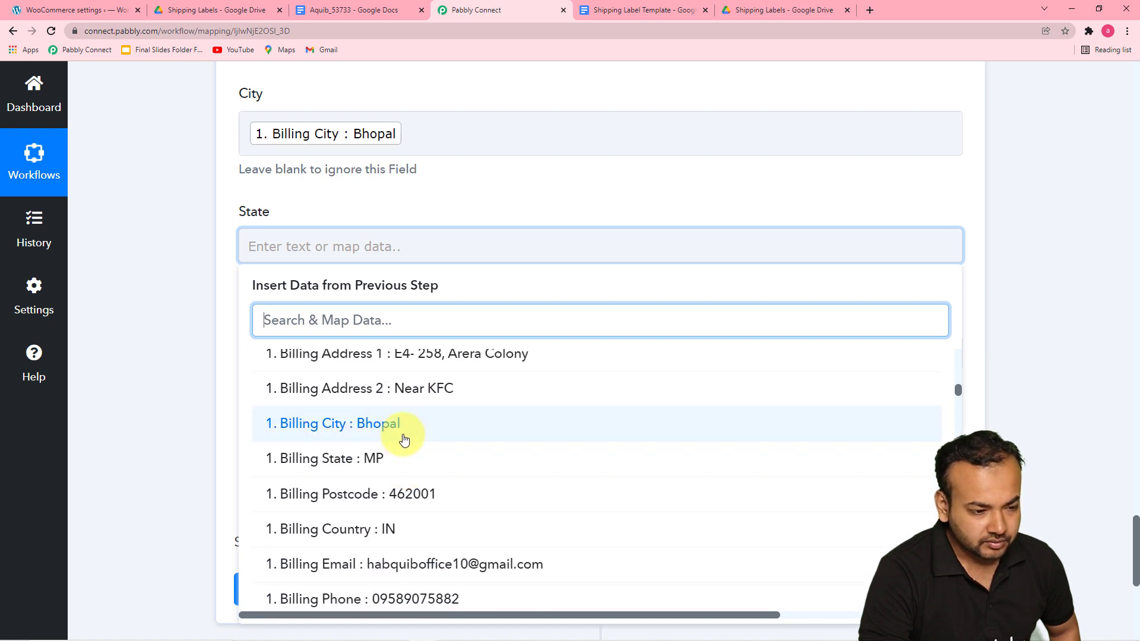
pyautogui.click(394, 465)
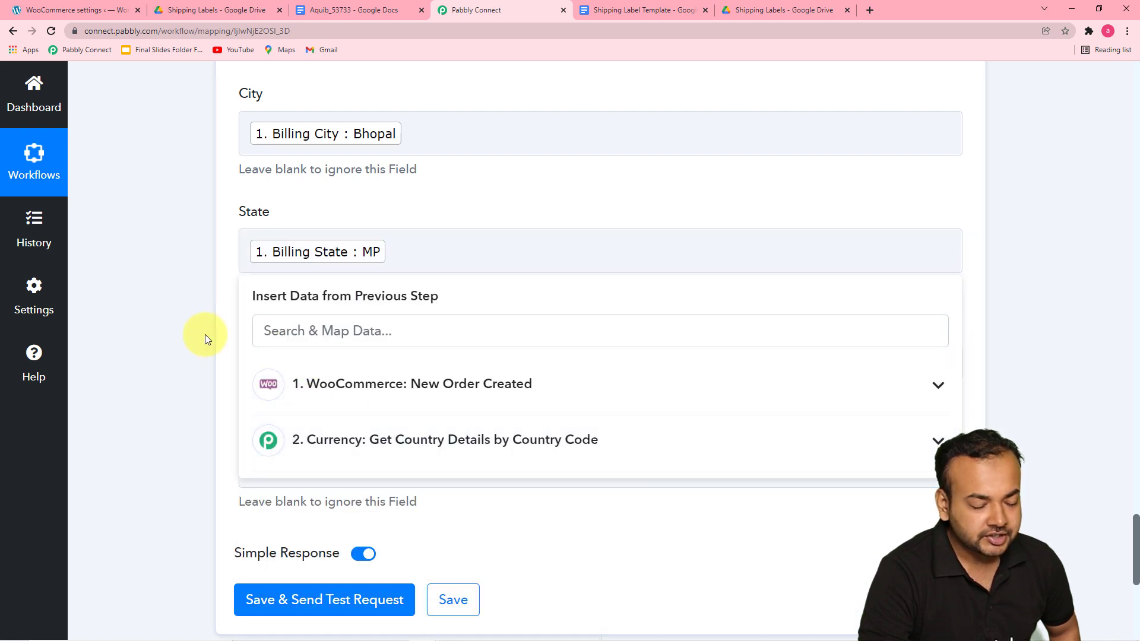
pyautogui.click(205, 333)
# Step: Map the Zipcode field to the order's Billing Postcode
pyautogui.scroll(-2, 205, 334)
pyautogui.click(358, 259)
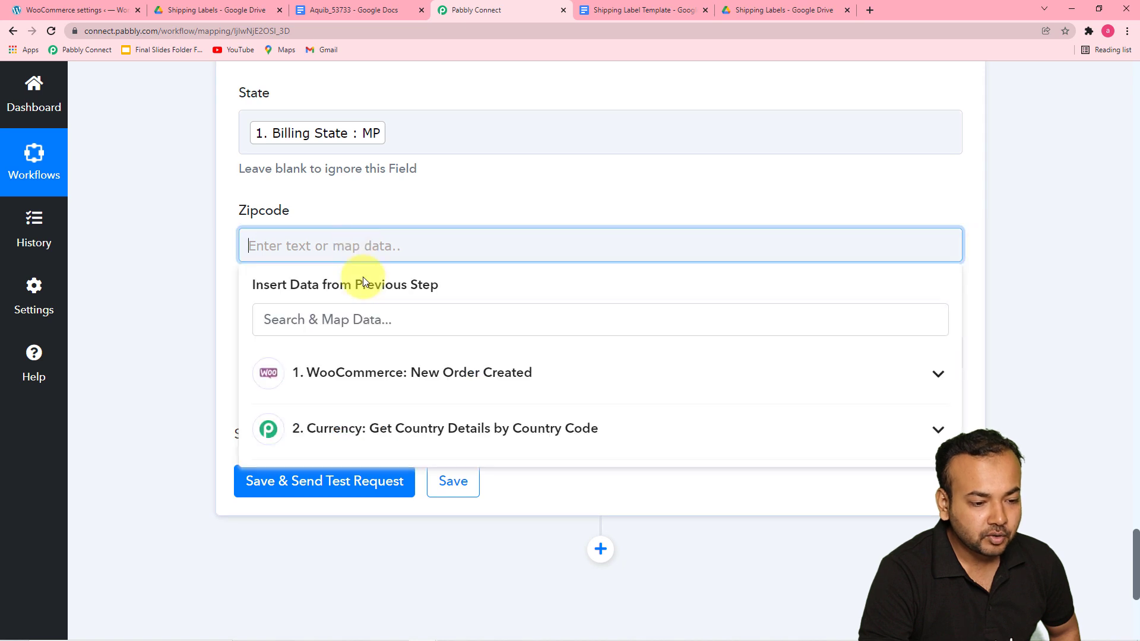
pyautogui.click(361, 371)
pyautogui.scroll(-4, 383, 469)
pyautogui.scroll(-5, 384, 469)
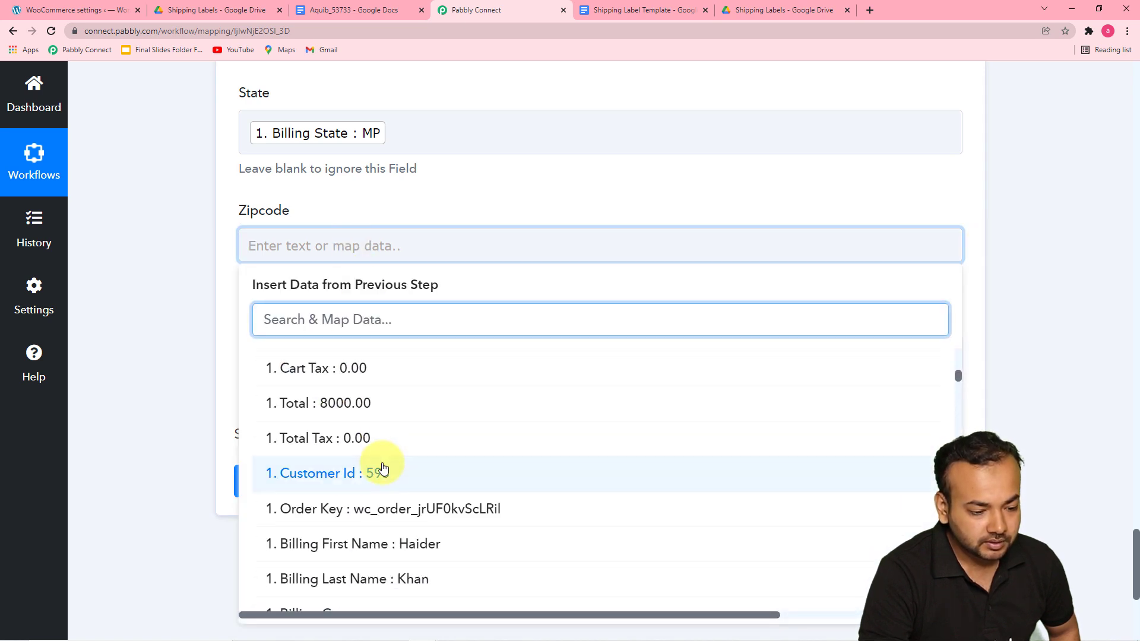
pyautogui.scroll(-4, 384, 469)
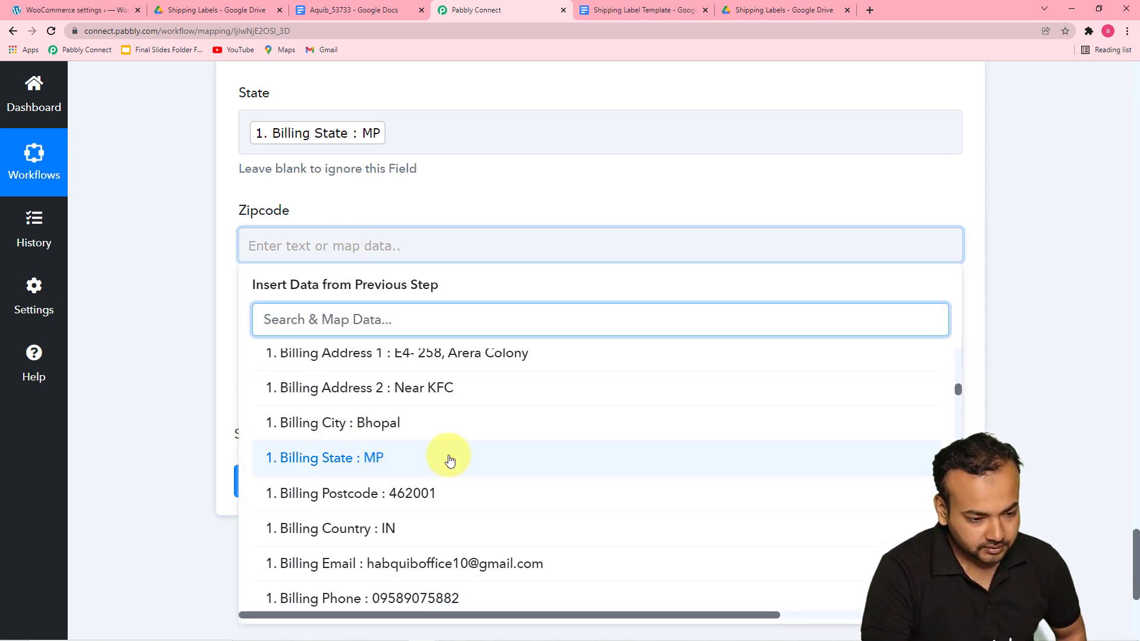
pyautogui.click(419, 489)
pyautogui.click(166, 331)
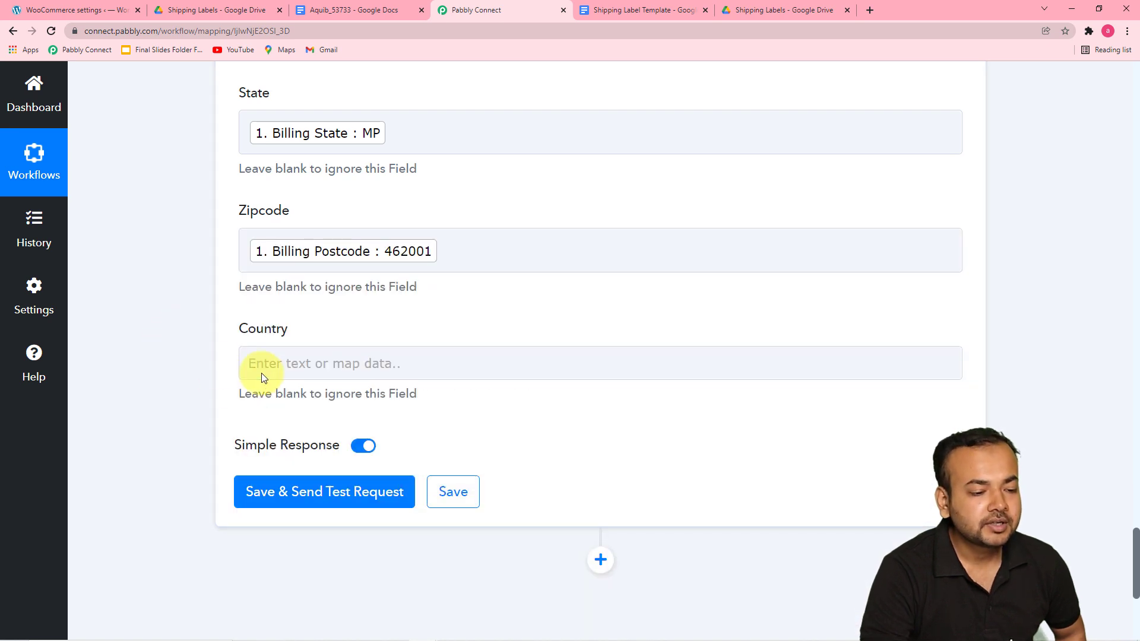
# Step: Map the Country field to the Result Name from the country details lookup step
pyautogui.click(285, 364)
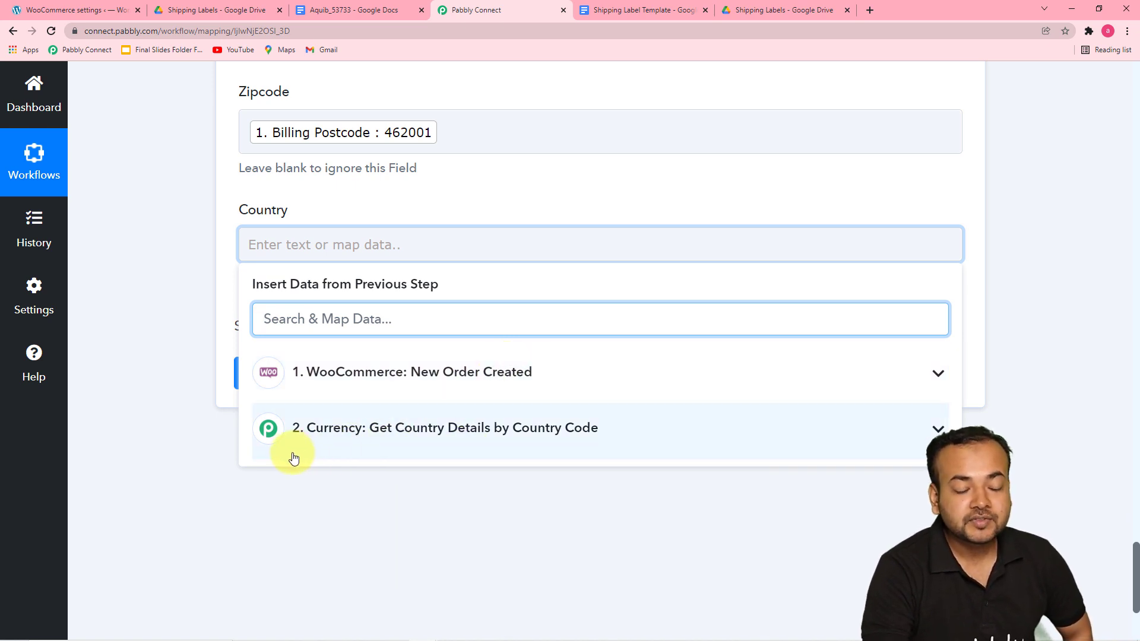
pyautogui.click(359, 445)
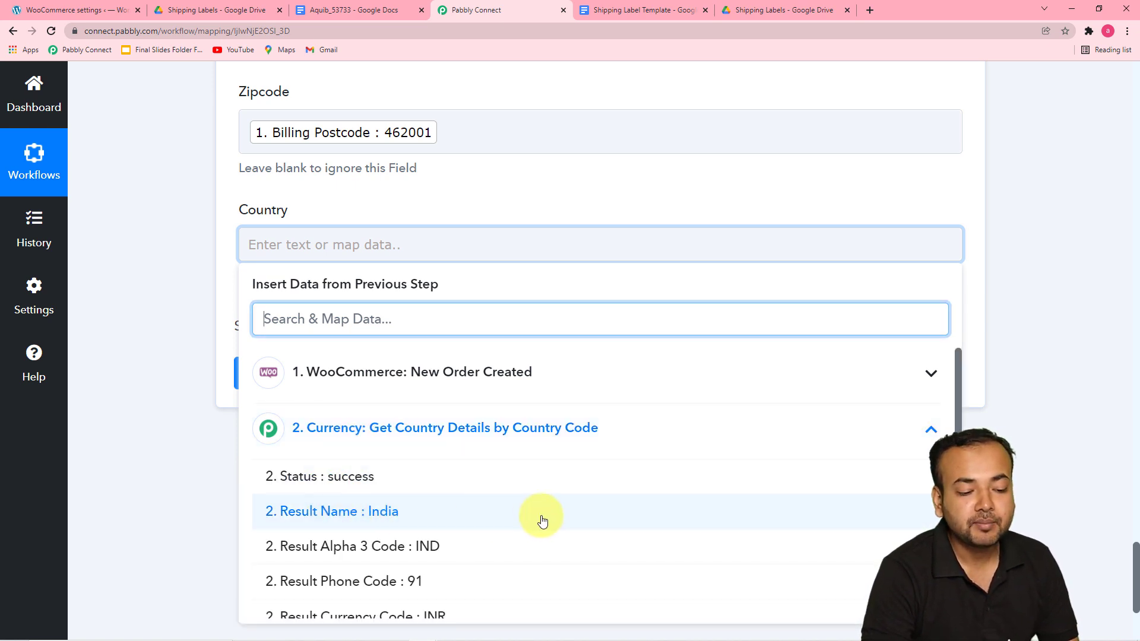
pyautogui.click(393, 517)
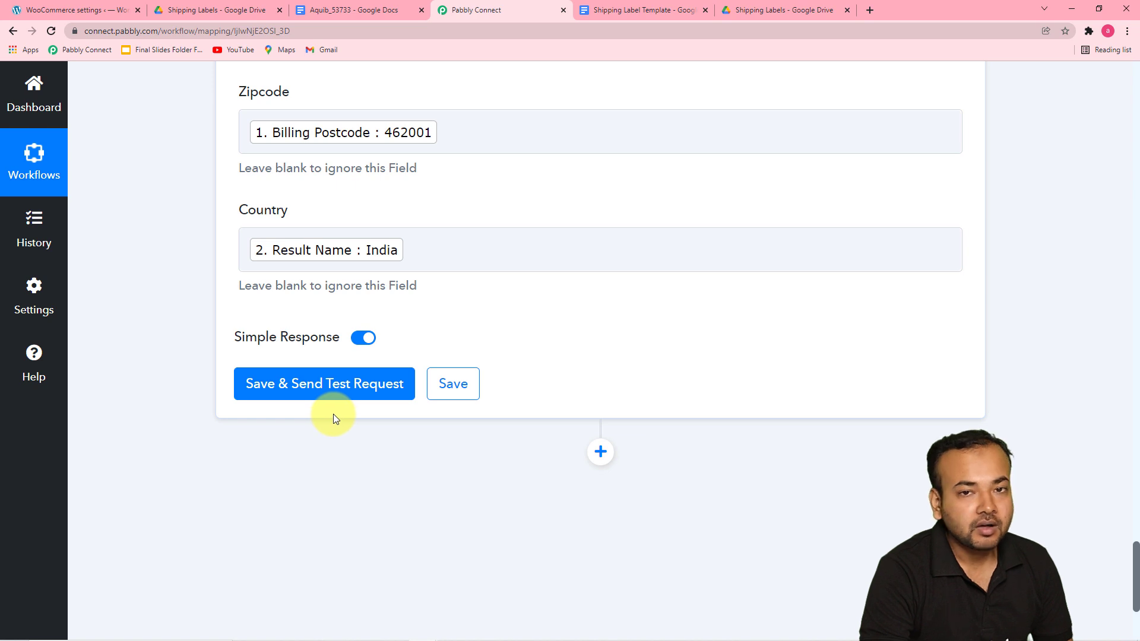
# Step: Save the document-creation action and send a test request, then review the response fields
pyautogui.click(756, 16)
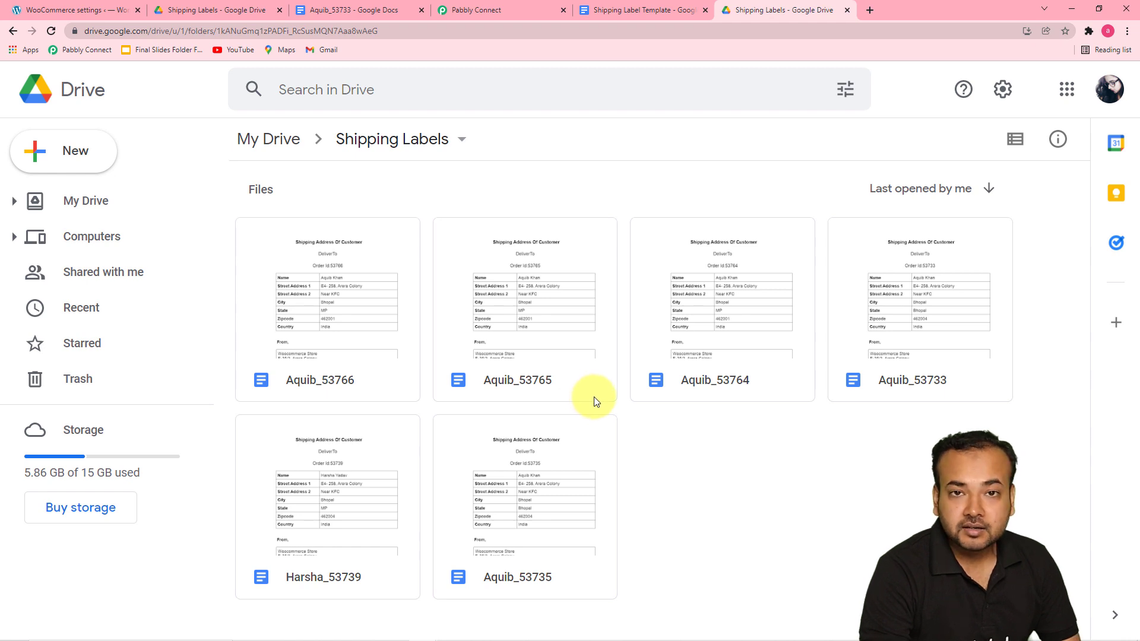
pyautogui.click(472, 12)
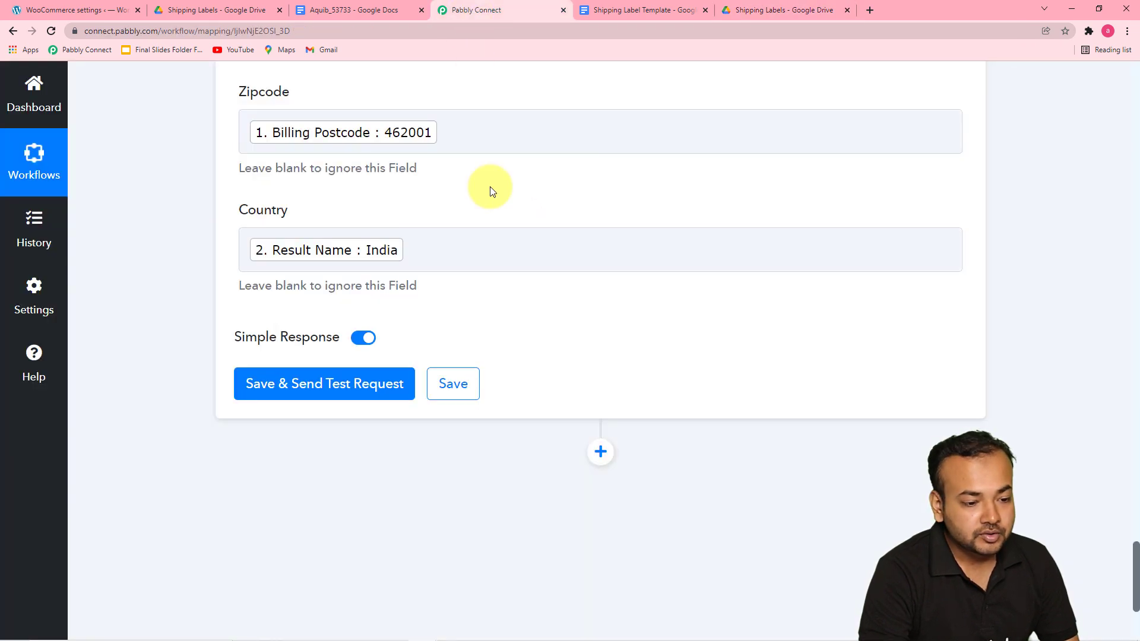
pyautogui.click(271, 403)
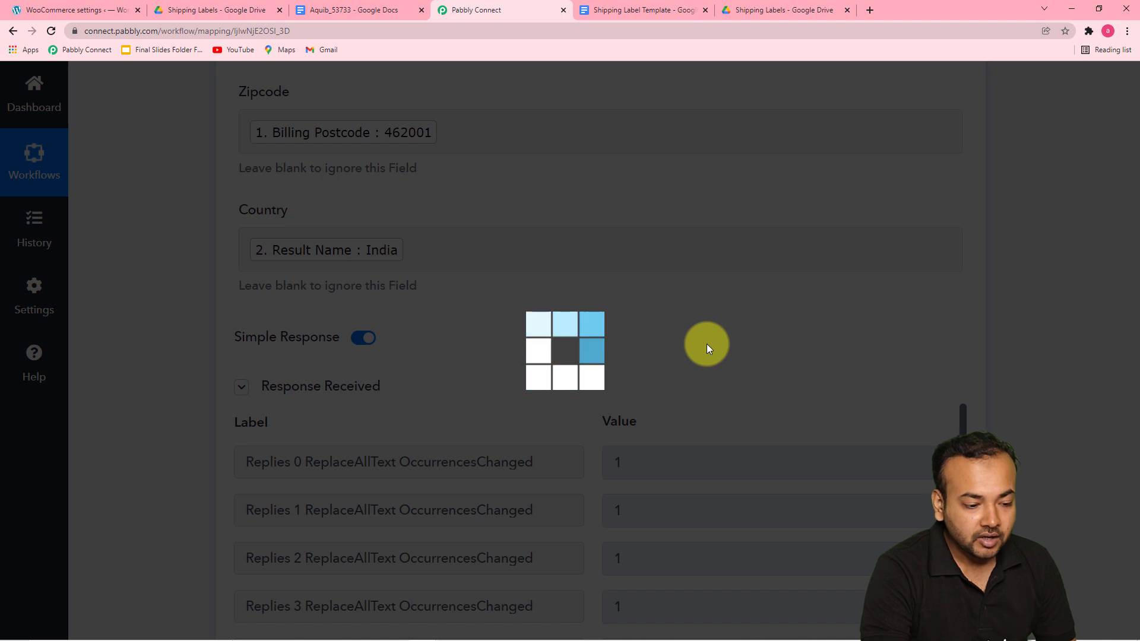
pyautogui.scroll(-2, 707, 342)
pyautogui.scroll(-1, 708, 341)
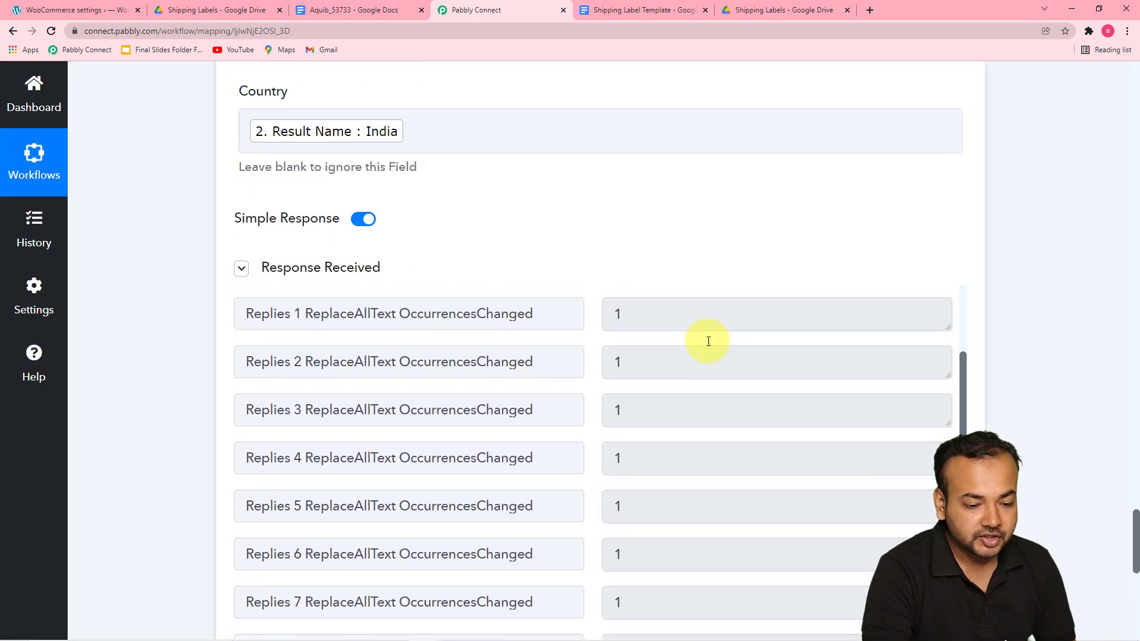
pyautogui.scroll(-3, 197, 349)
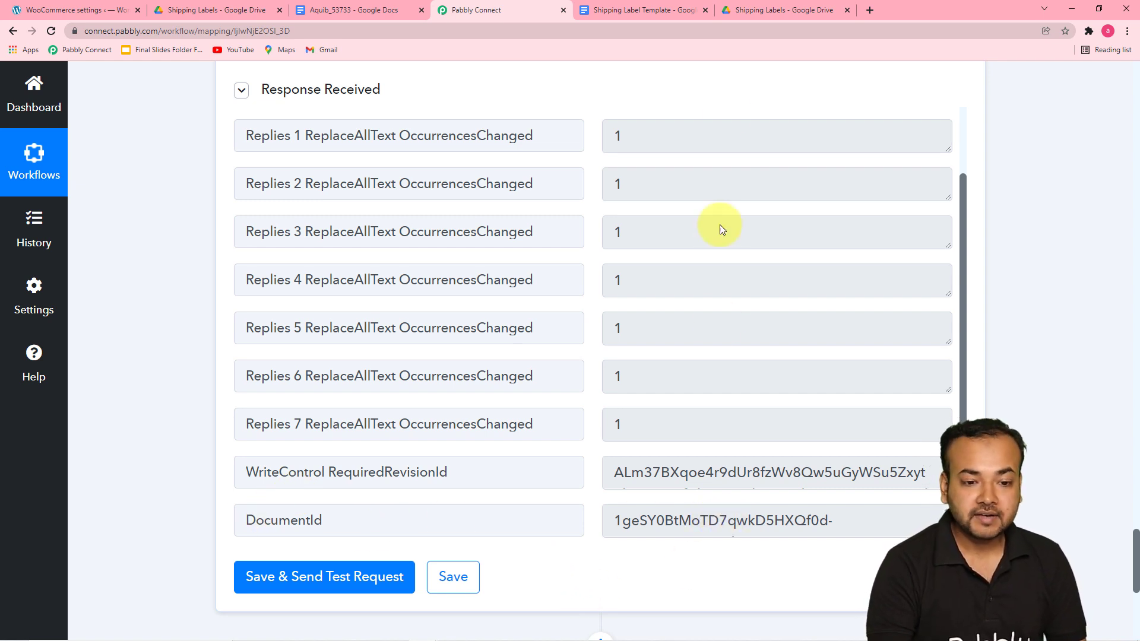
# Step: Open the newly created label document in the Shipping Labels folder and check its filled-in address details
pyautogui.click(797, 16)
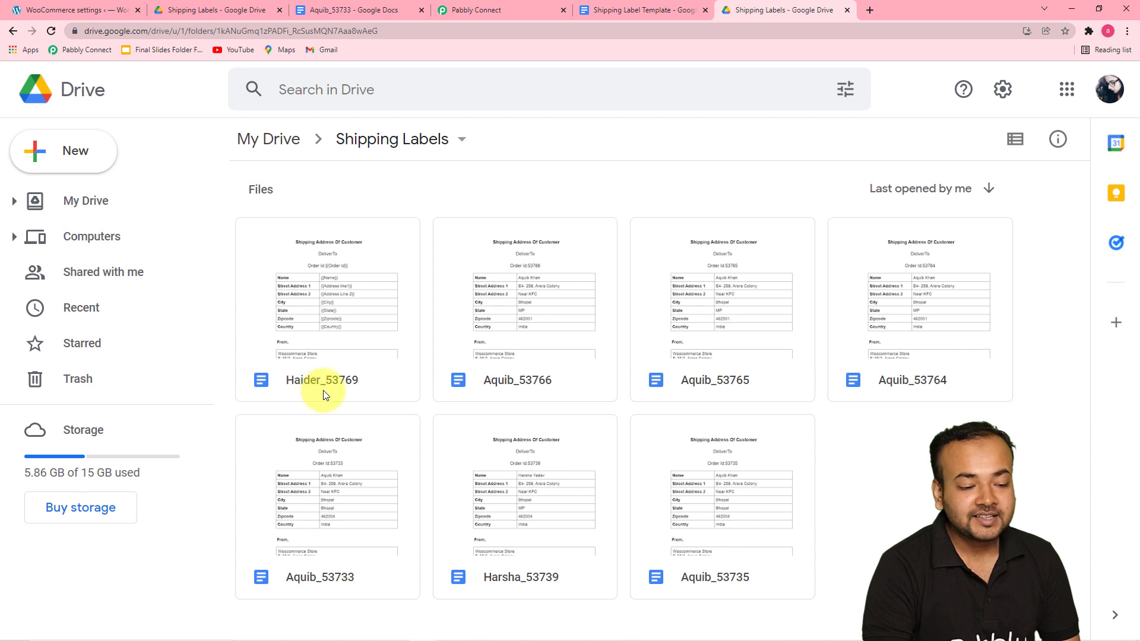
pyautogui.doubleClick(348, 325)
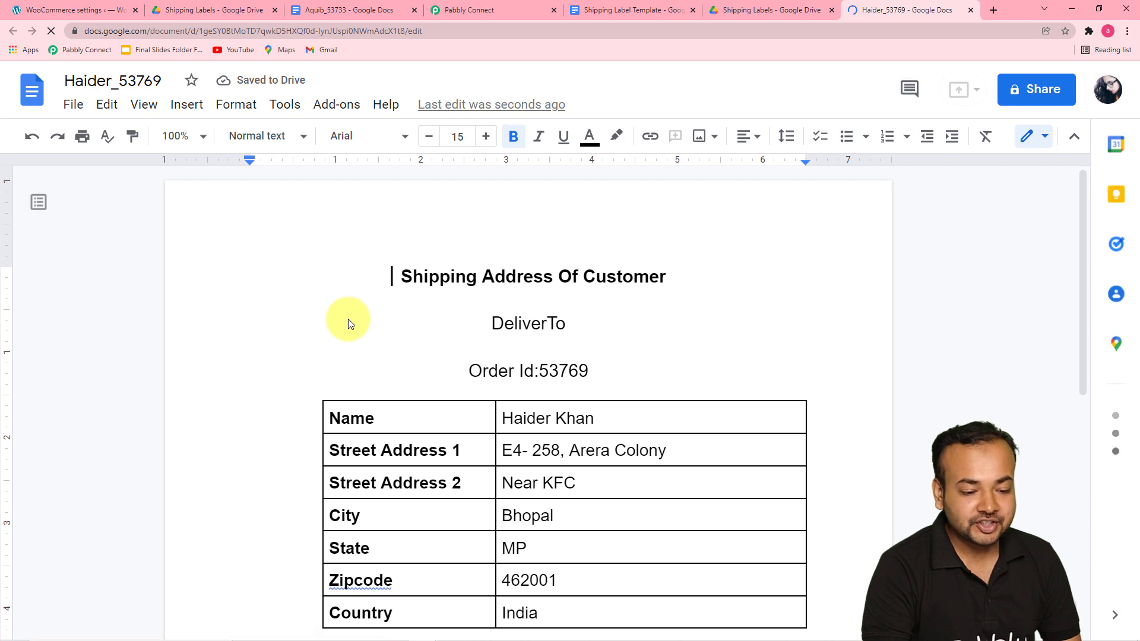
pyautogui.scroll(-1, 280, 351)
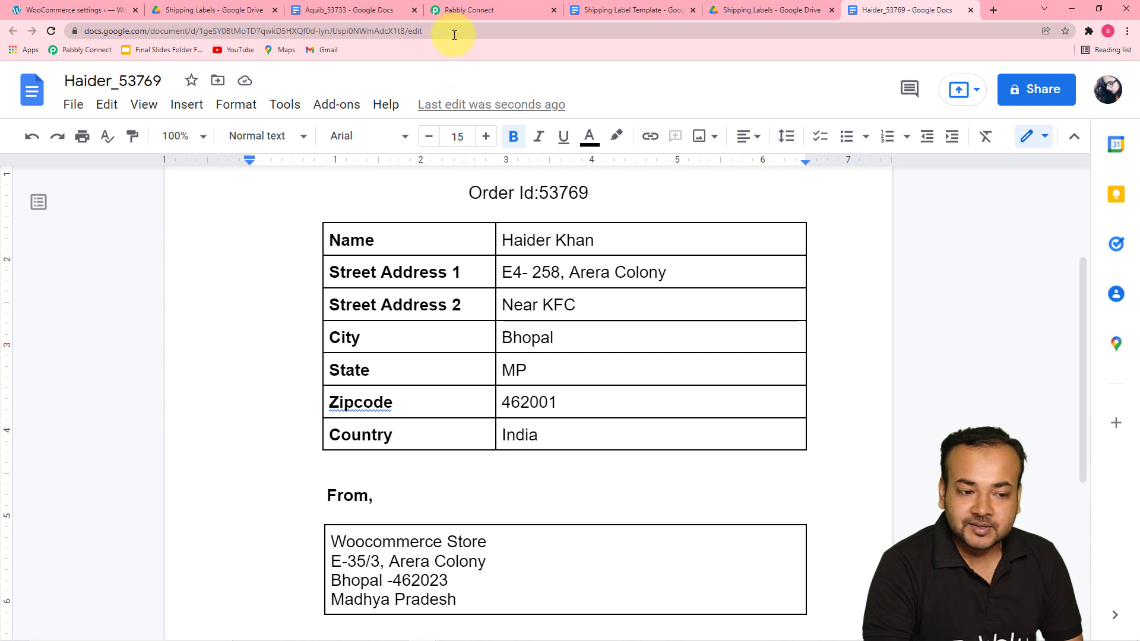
pyautogui.click(462, 16)
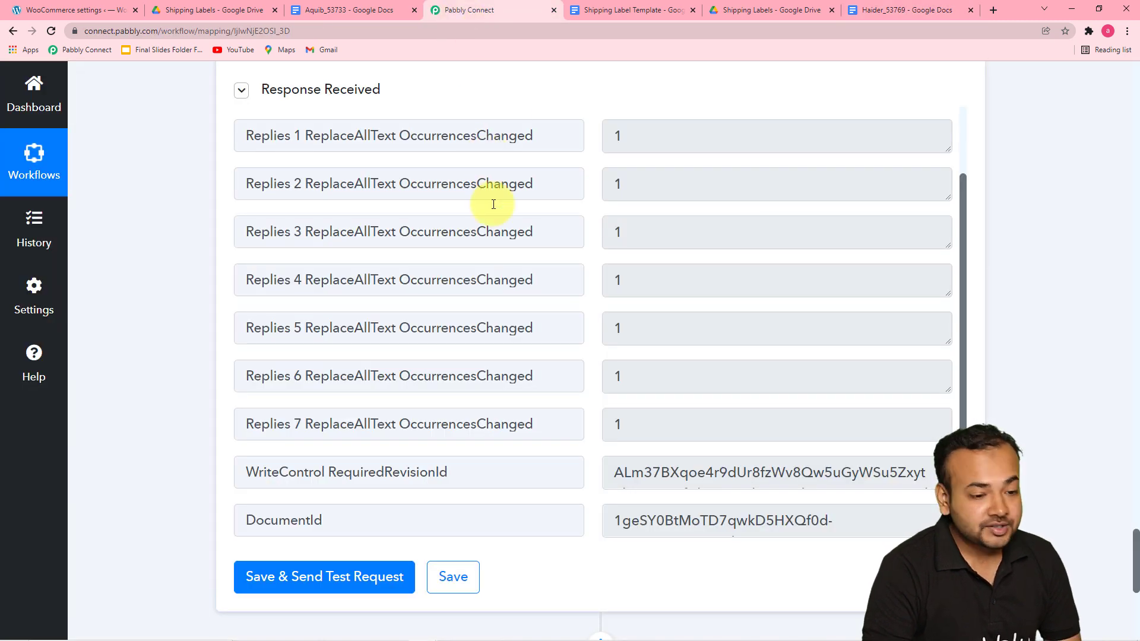
pyautogui.scroll(-3, 460, 271)
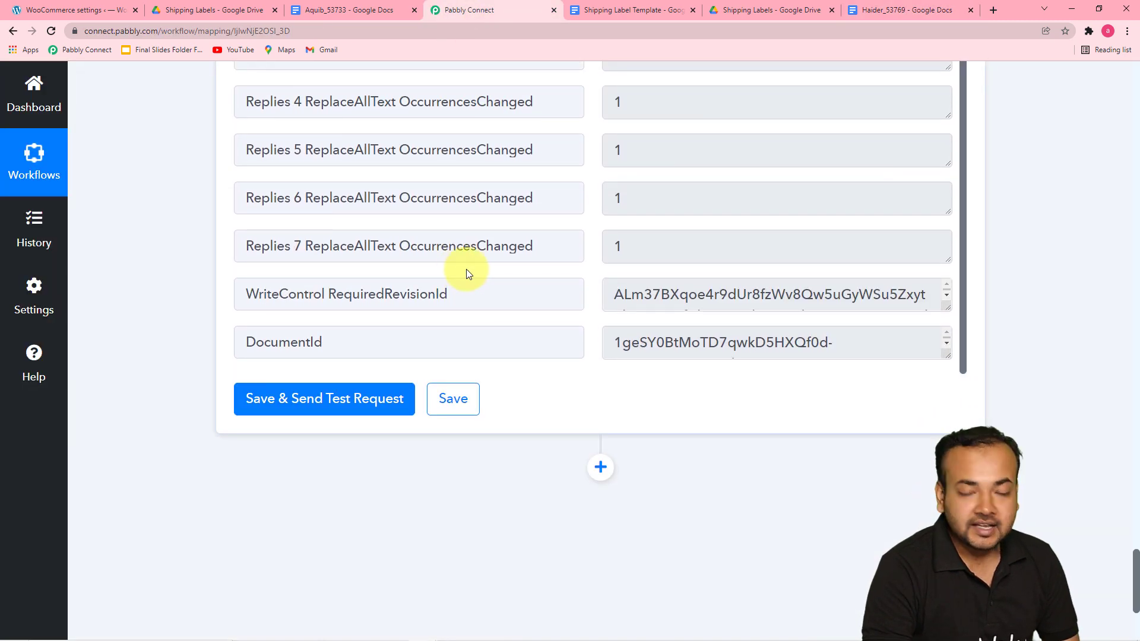
pyautogui.scroll(-3, 531, 290)
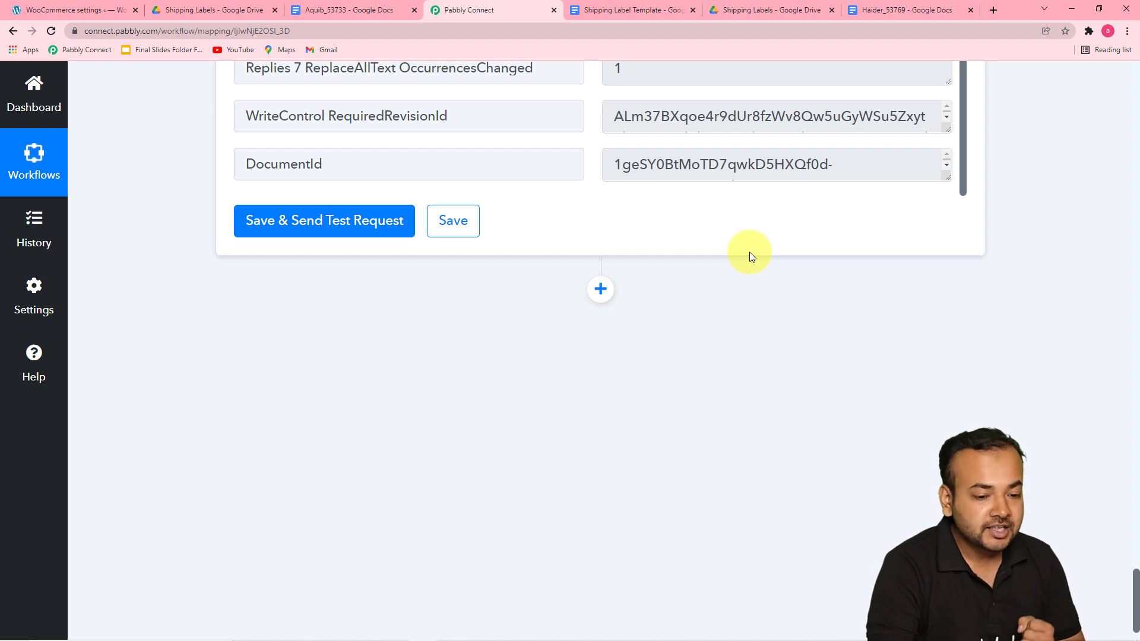
# Step: Add a new Google Drive action step with the Share a File With Anyone event
pyautogui.click(600, 290)
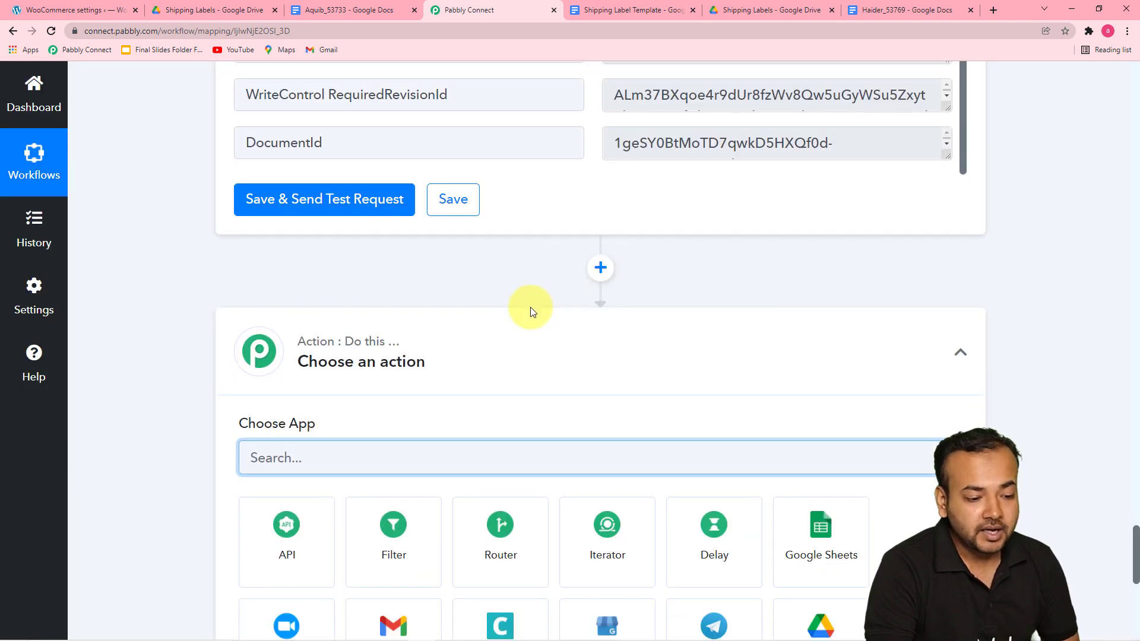
pyautogui.scroll(-5, 530, 307)
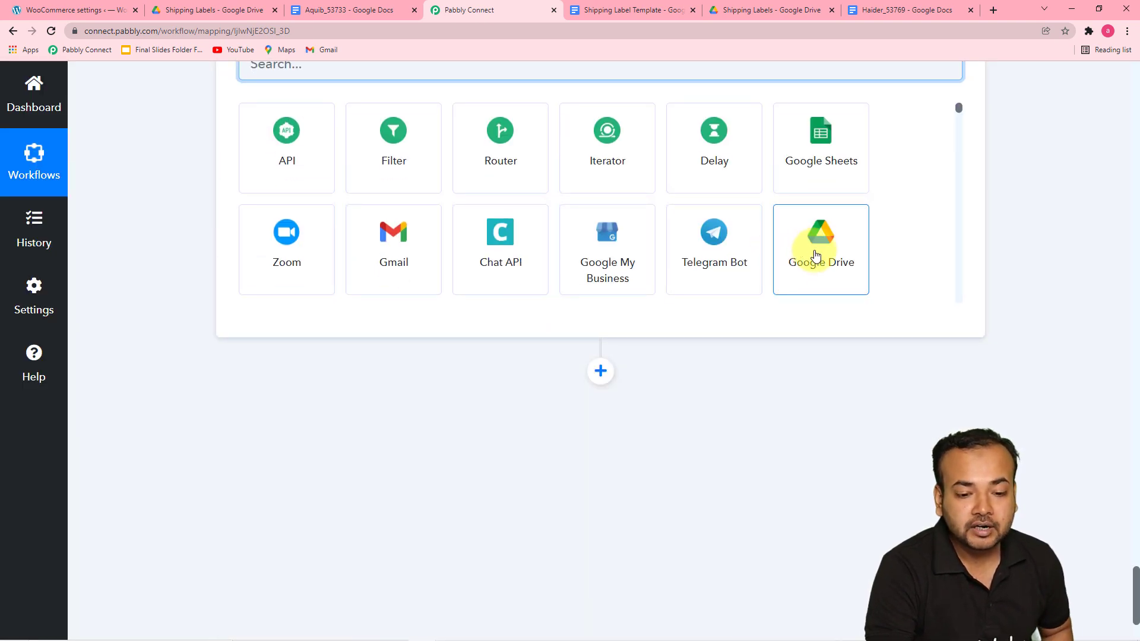
pyautogui.click(820, 258)
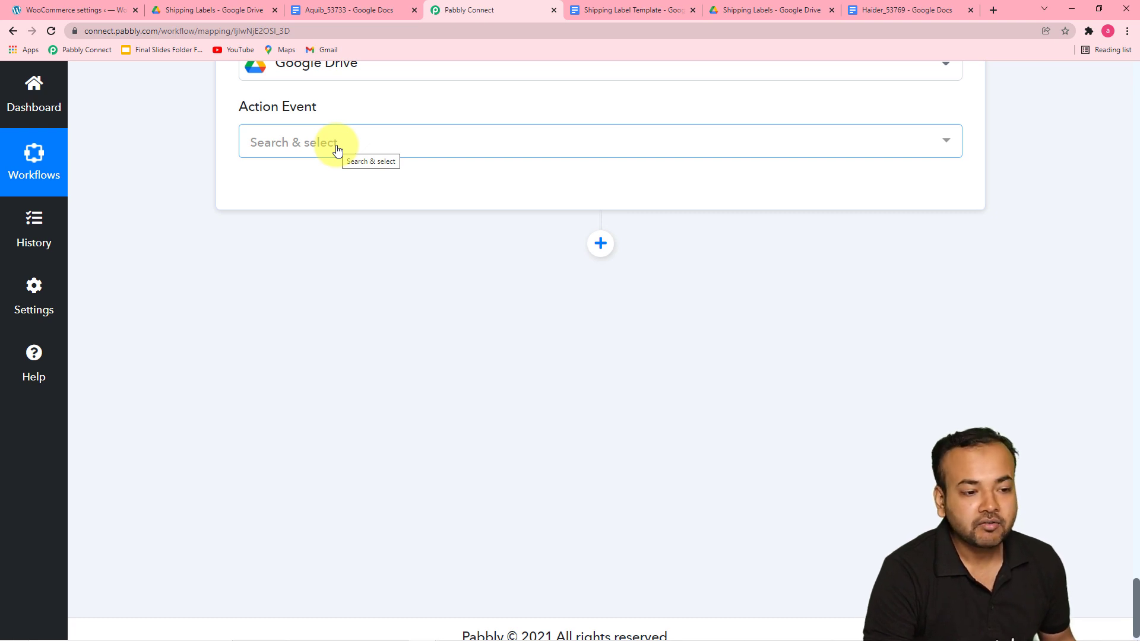
pyautogui.scroll(1, 344, 143)
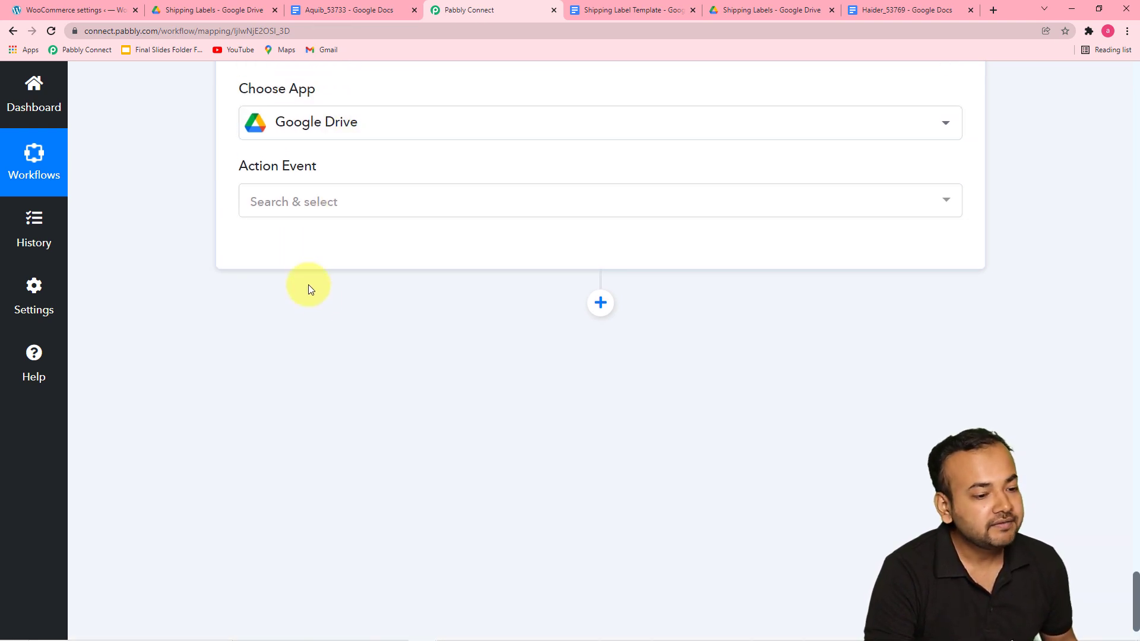
pyautogui.click(306, 208)
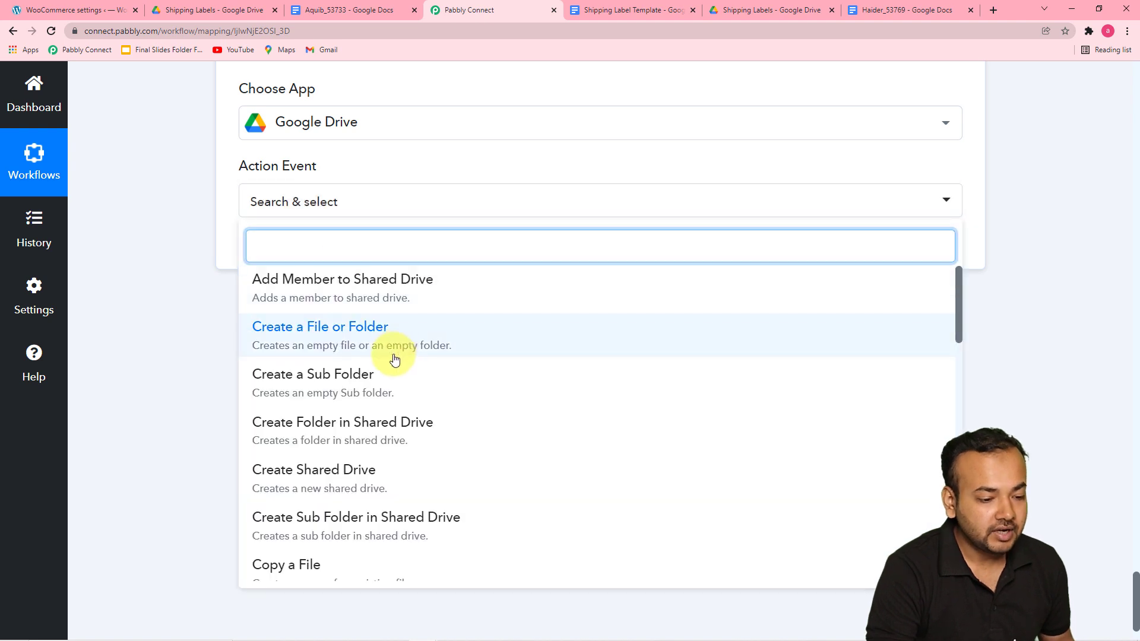
pyautogui.scroll(-7, 395, 362)
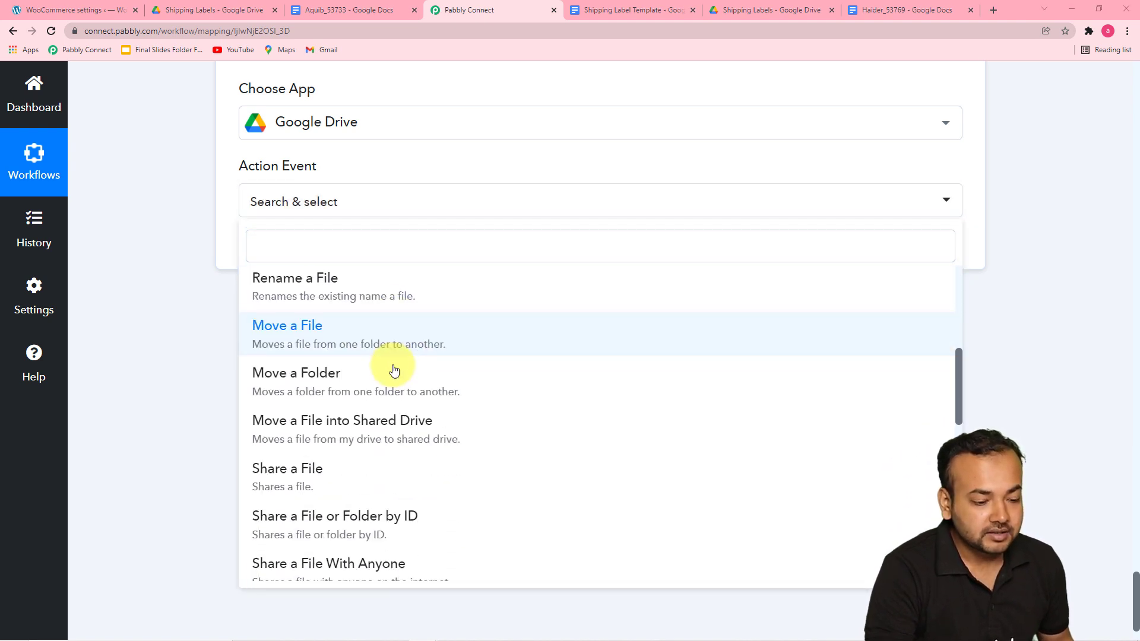
pyautogui.scroll(-3, 395, 371)
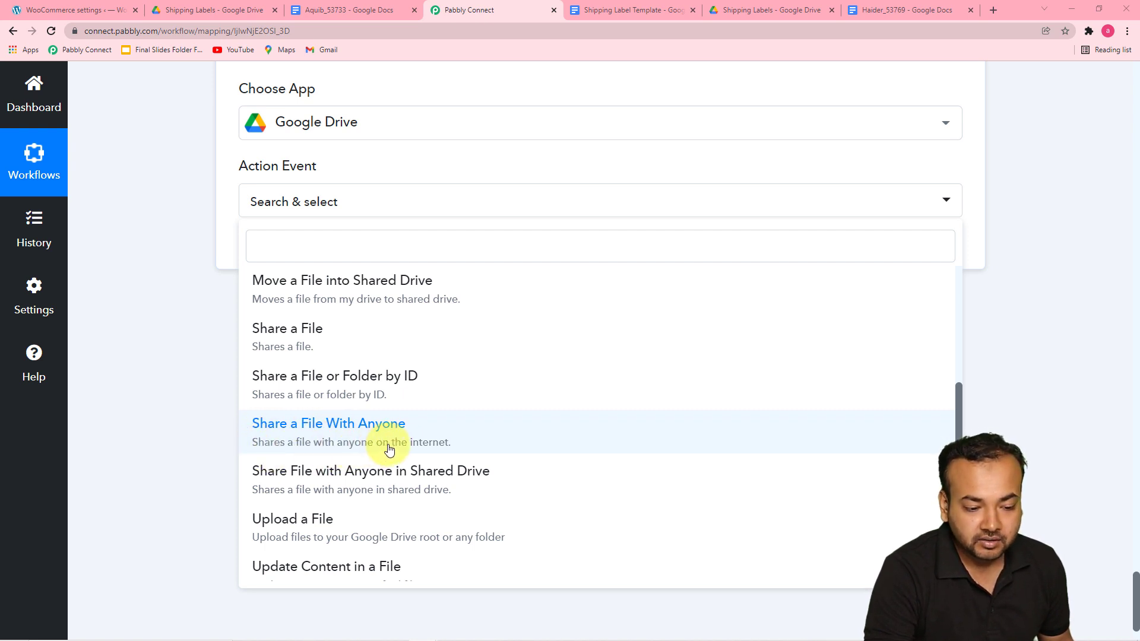
pyautogui.click(374, 433)
pyautogui.click(373, 437)
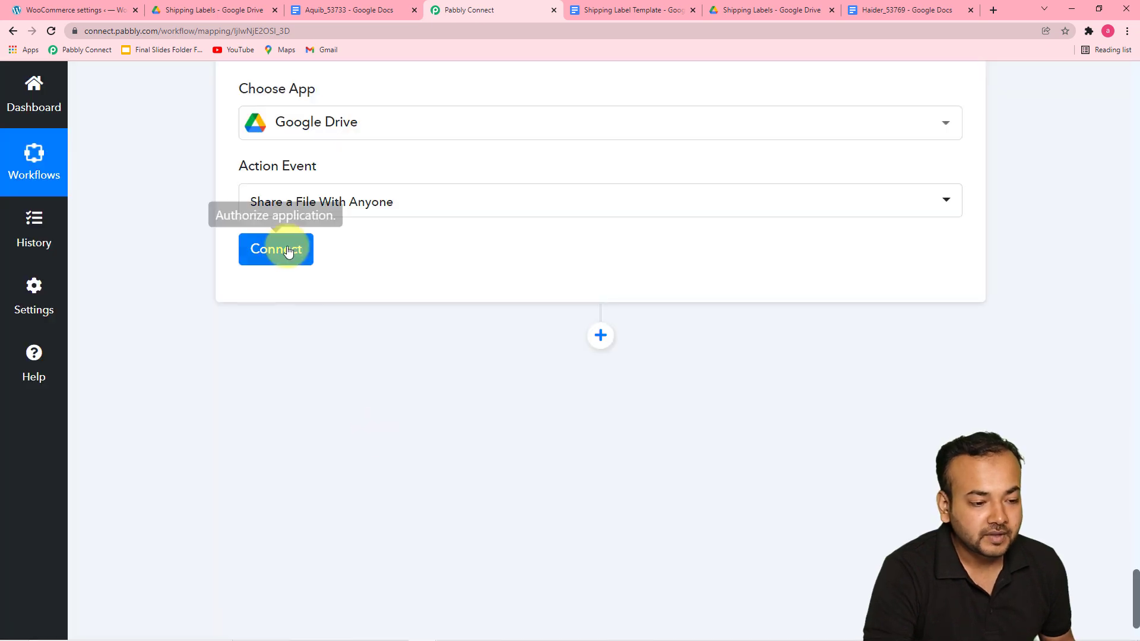
# Step: Connect a new Google Drive connection by authorizing a Google account for Pabbly Connect Drive
pyautogui.click(288, 250)
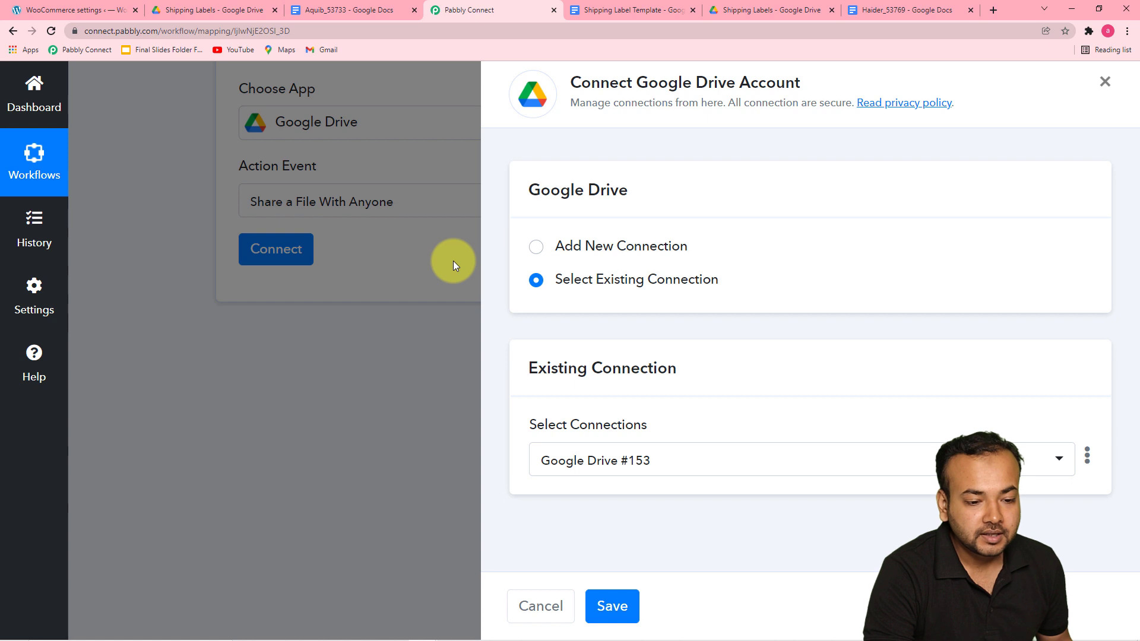
pyautogui.click(536, 248)
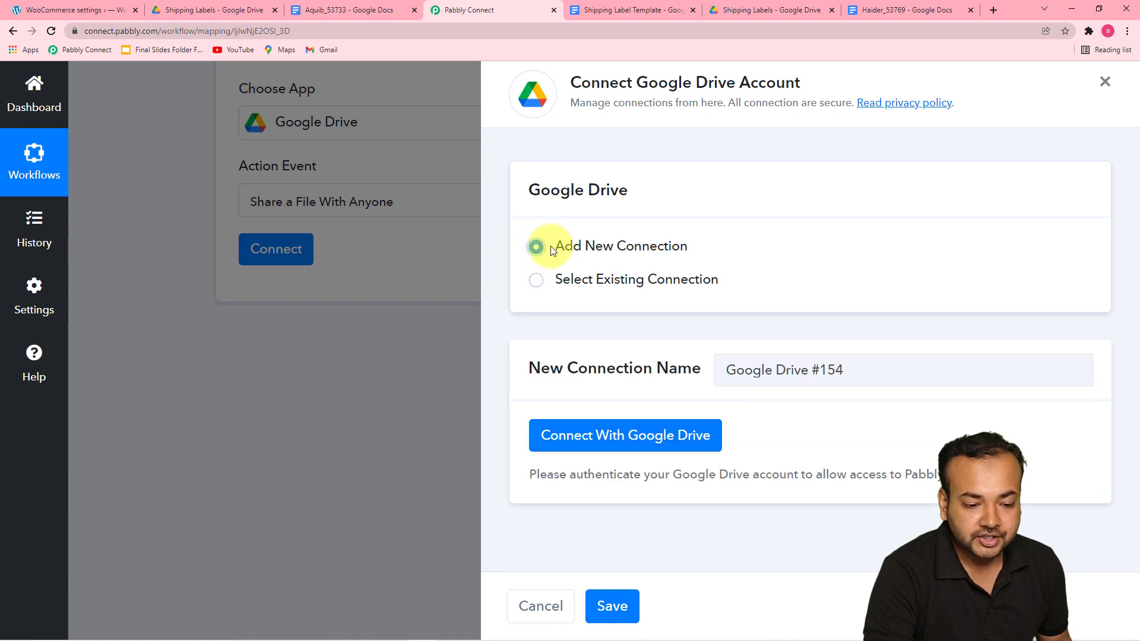
pyautogui.click(610, 445)
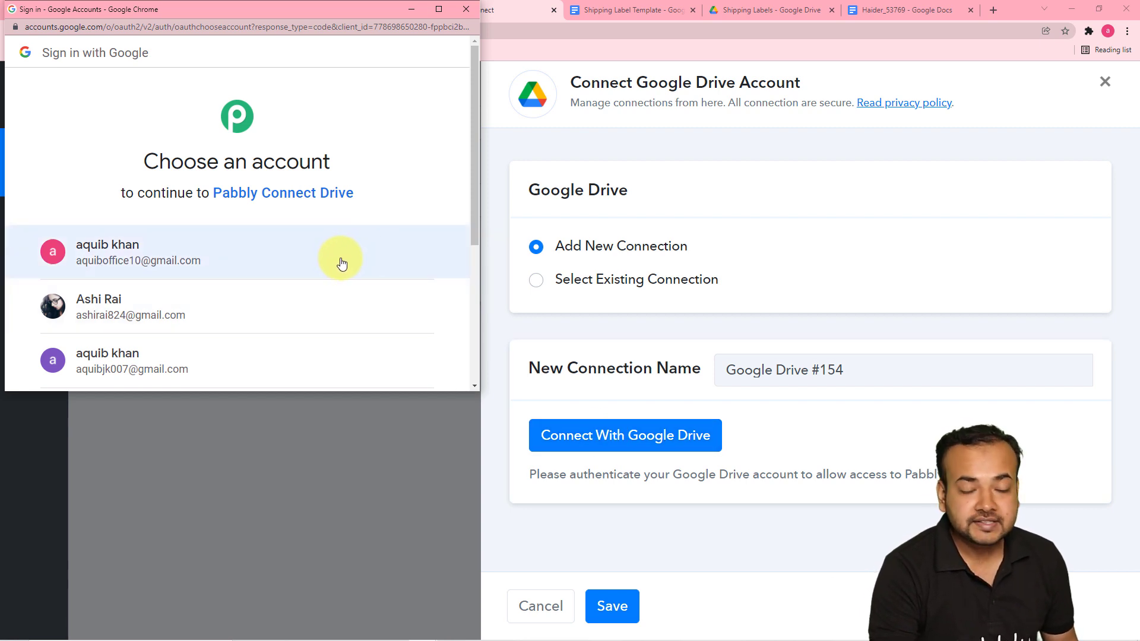
pyautogui.click(180, 319)
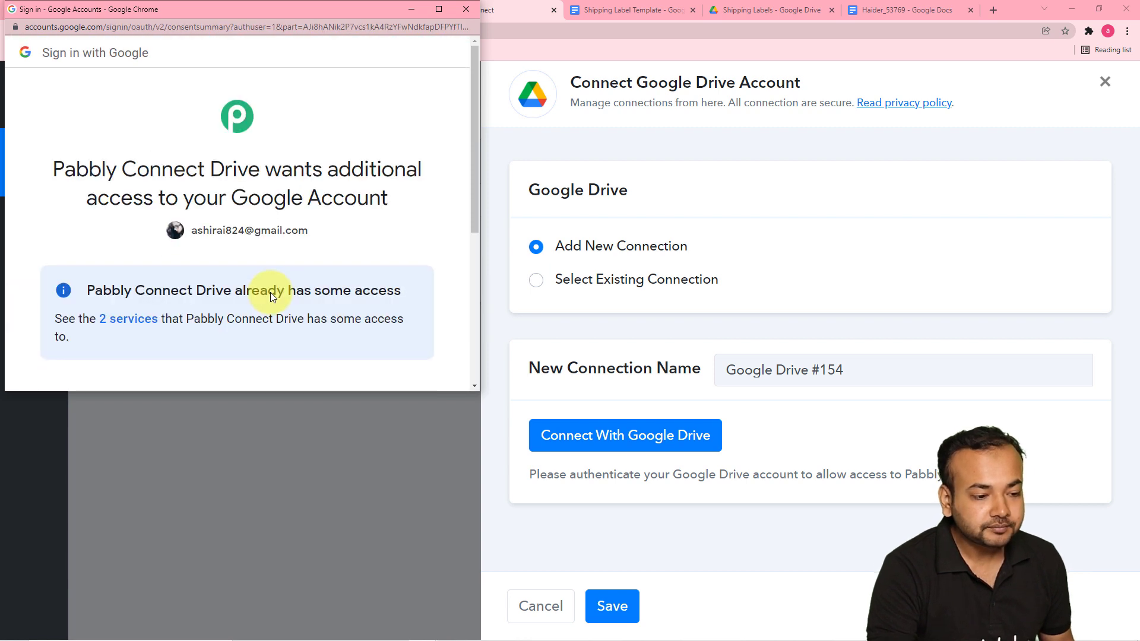
pyautogui.scroll(-4, 269, 292)
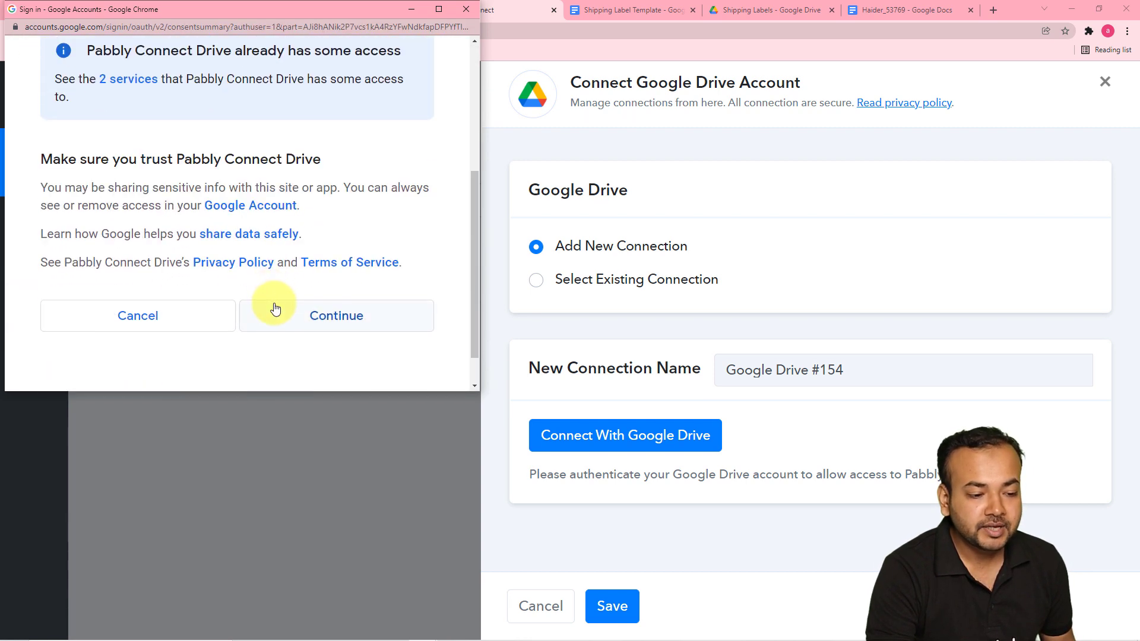
pyautogui.scroll(-1, 275, 308)
pyautogui.click(339, 280)
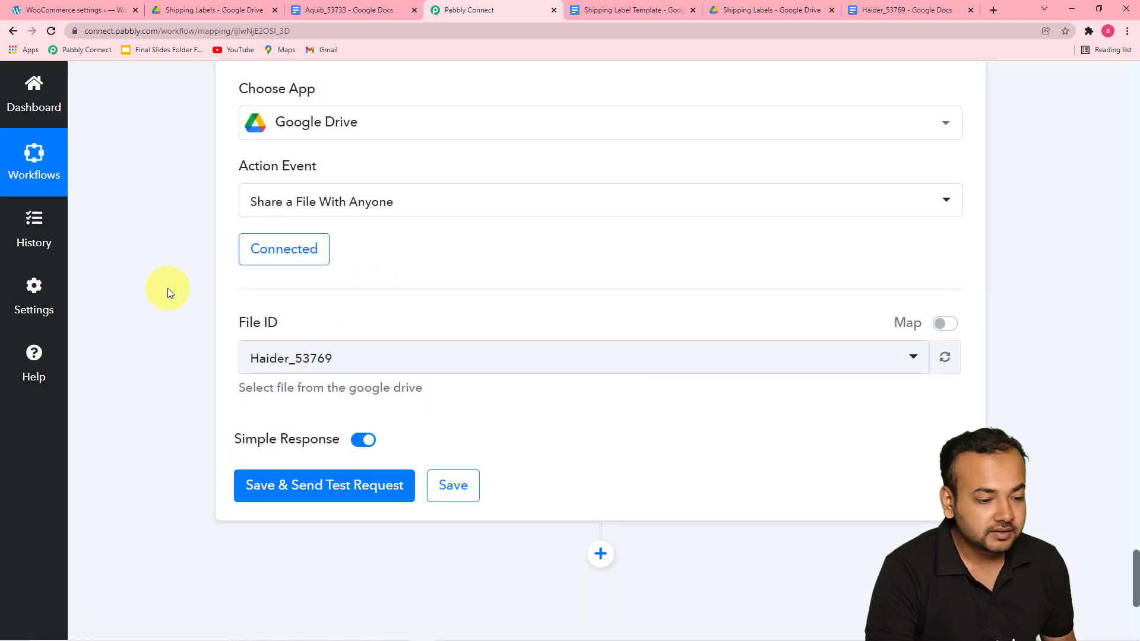
# Step: Switch the File ID to mapping and map it to the DocumentId from the Google Docs create-document step
pyautogui.scroll(-2, 167, 290)
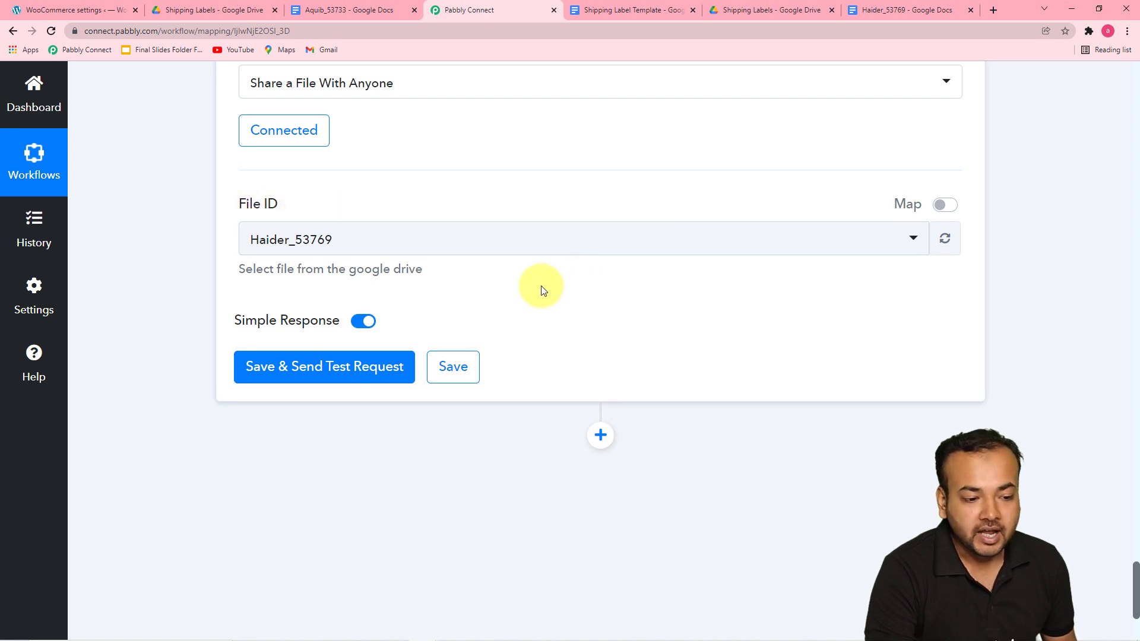
pyautogui.scroll(3, 541, 288)
pyautogui.scroll(6, 540, 286)
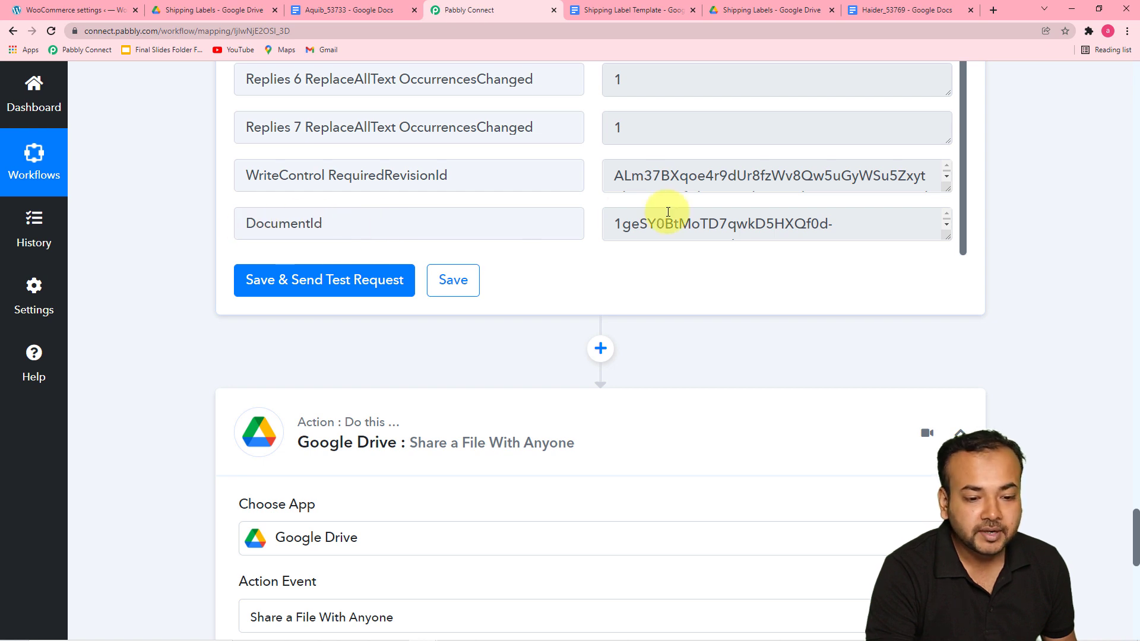
pyautogui.scroll(-11, 777, 339)
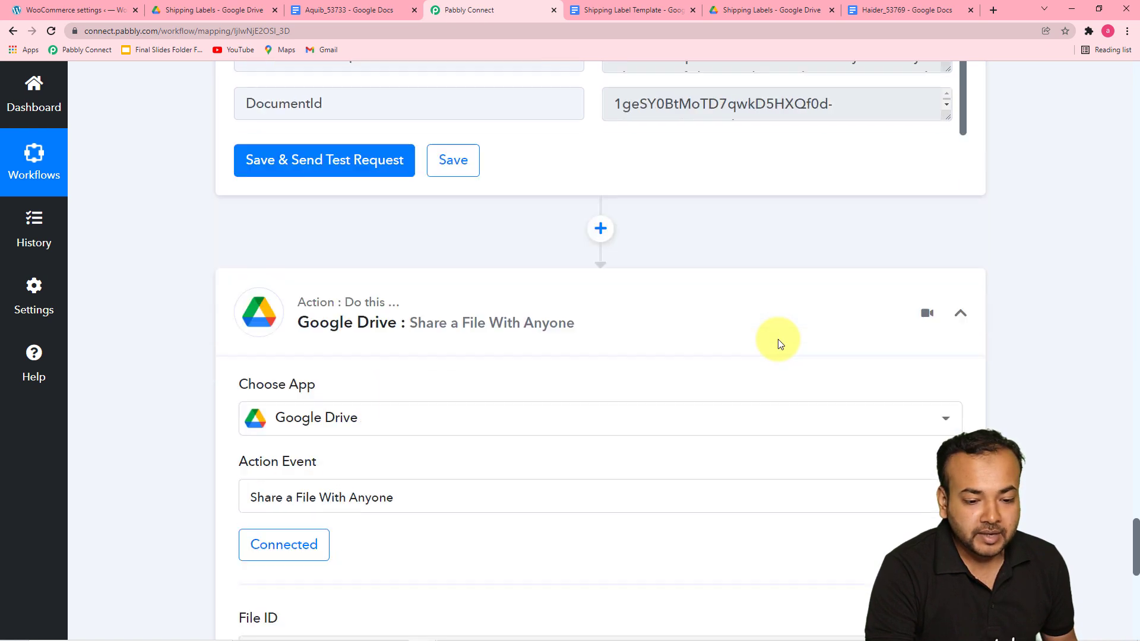
pyautogui.scroll(1, 921, 238)
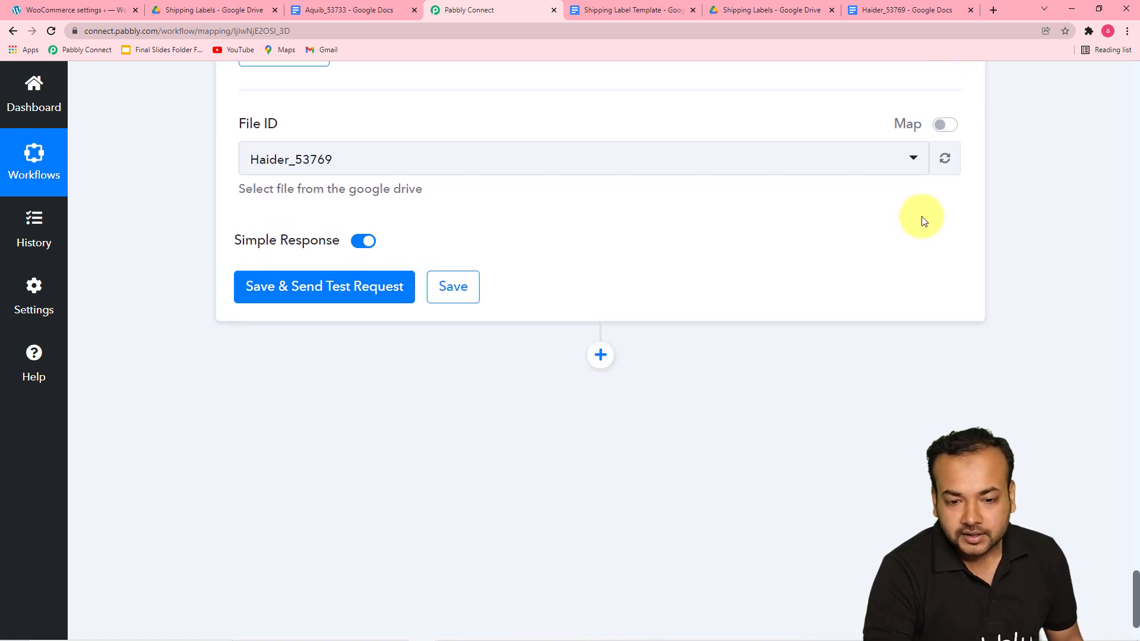
pyautogui.click(952, 147)
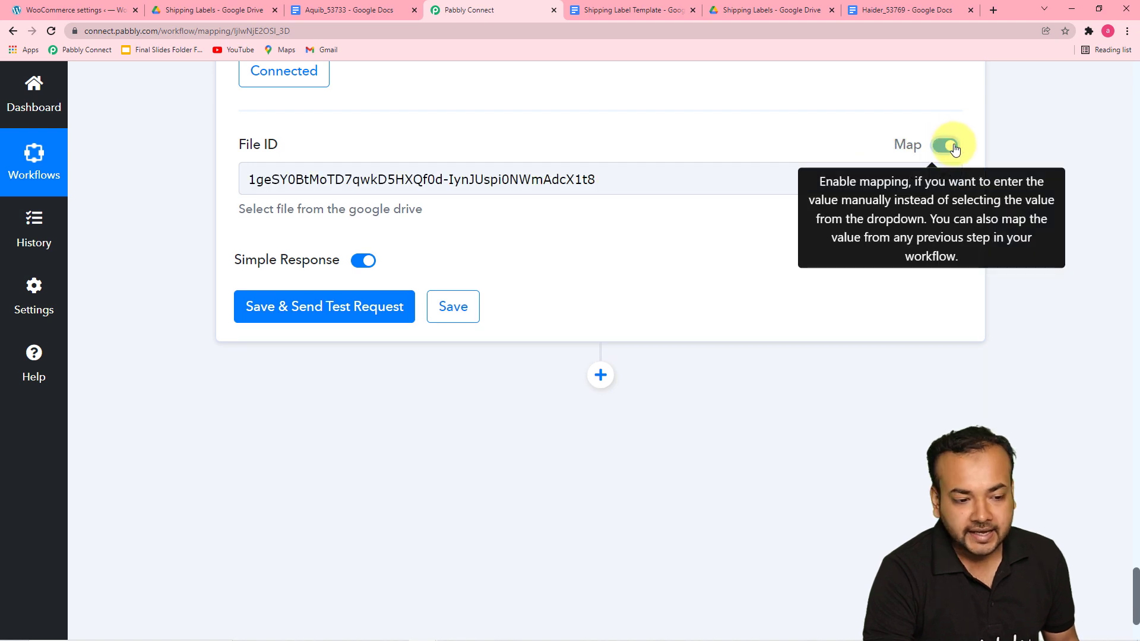
pyautogui.click(686, 188)
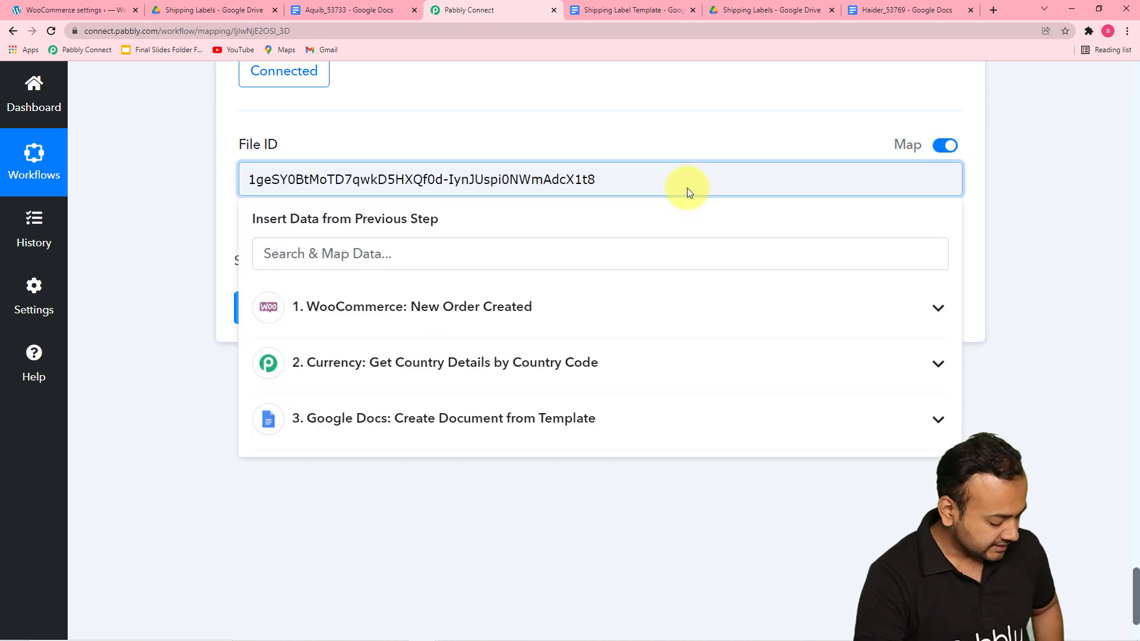
pyautogui.hotkey('ctrl', 'a')
pyautogui.press('BackSpace')
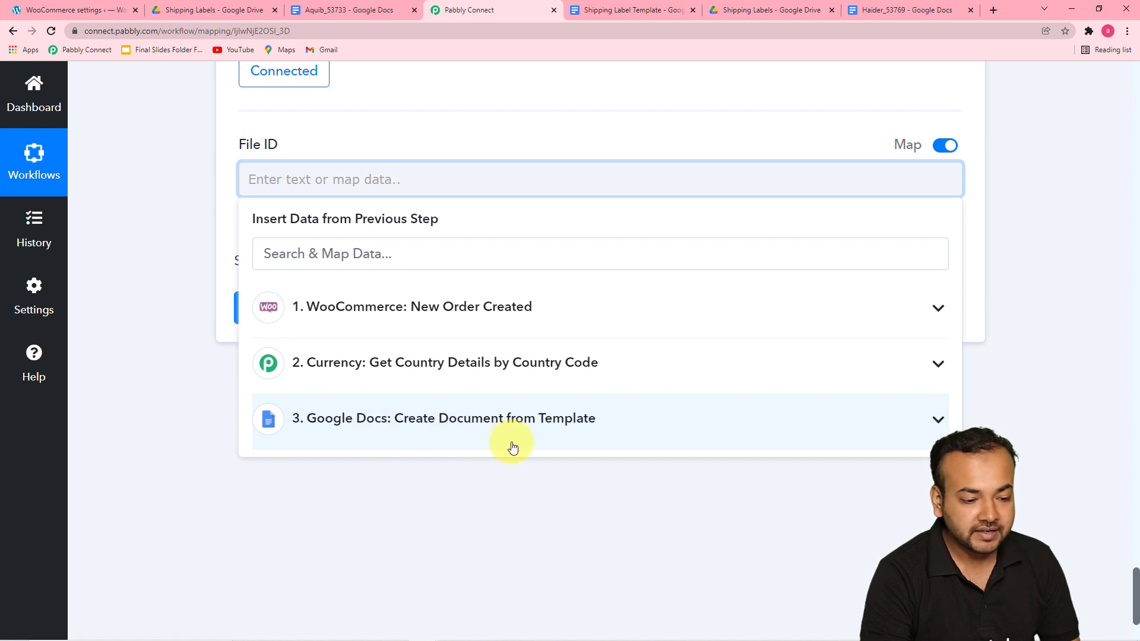
pyautogui.click(423, 422)
pyautogui.scroll(-3, 453, 528)
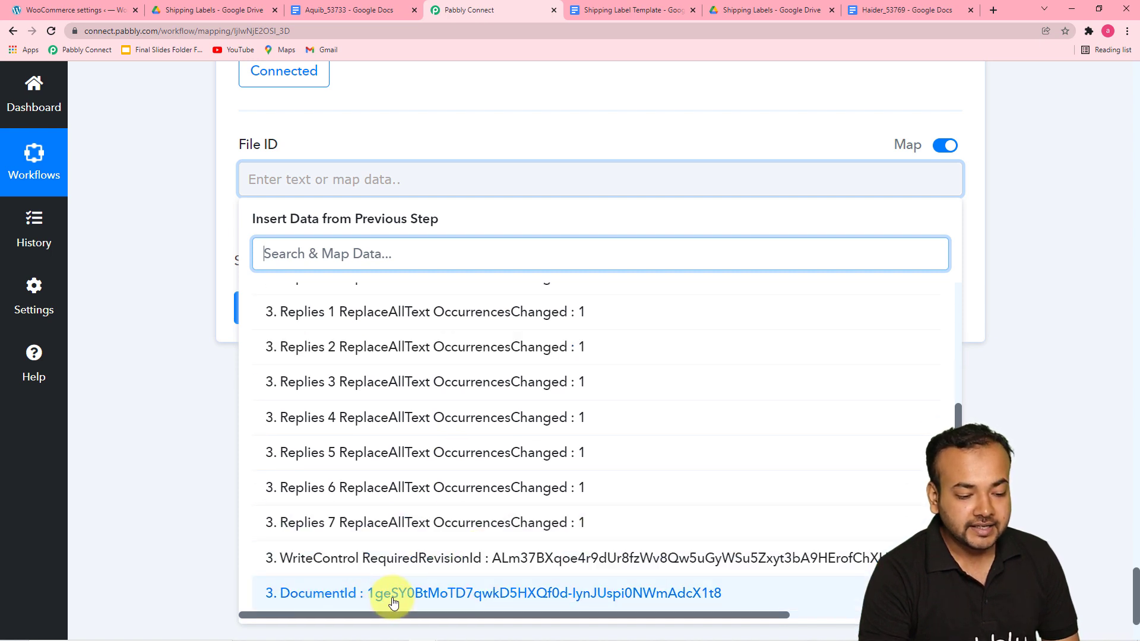
pyautogui.click(393, 593)
pyautogui.click(183, 369)
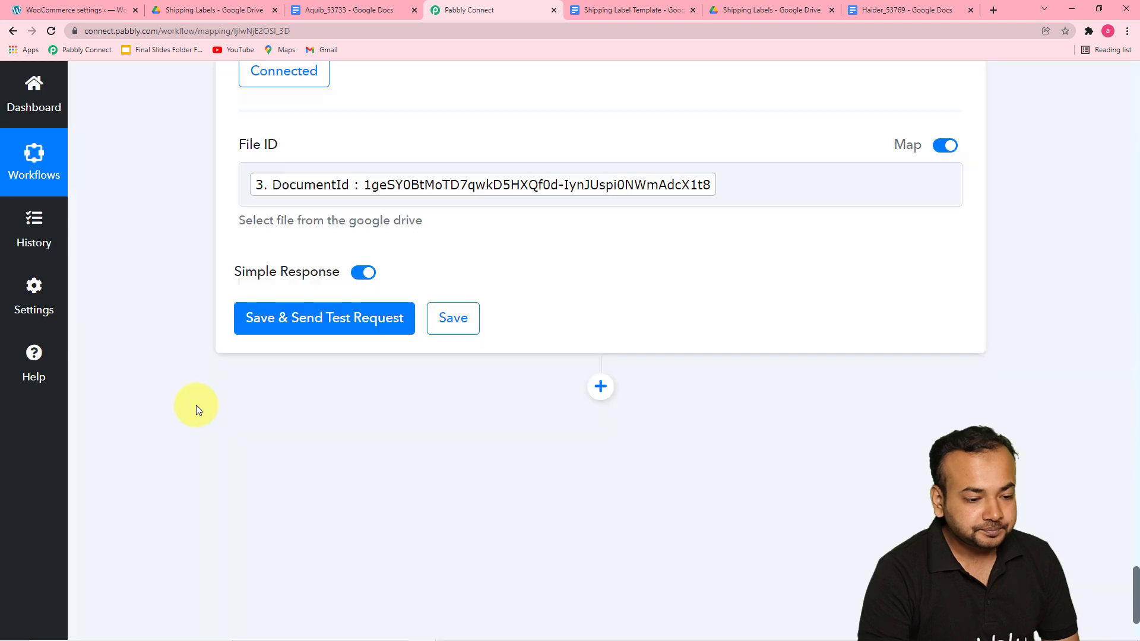
# Step: Save the share action and send a test request, then review the response fields
pyautogui.click(280, 319)
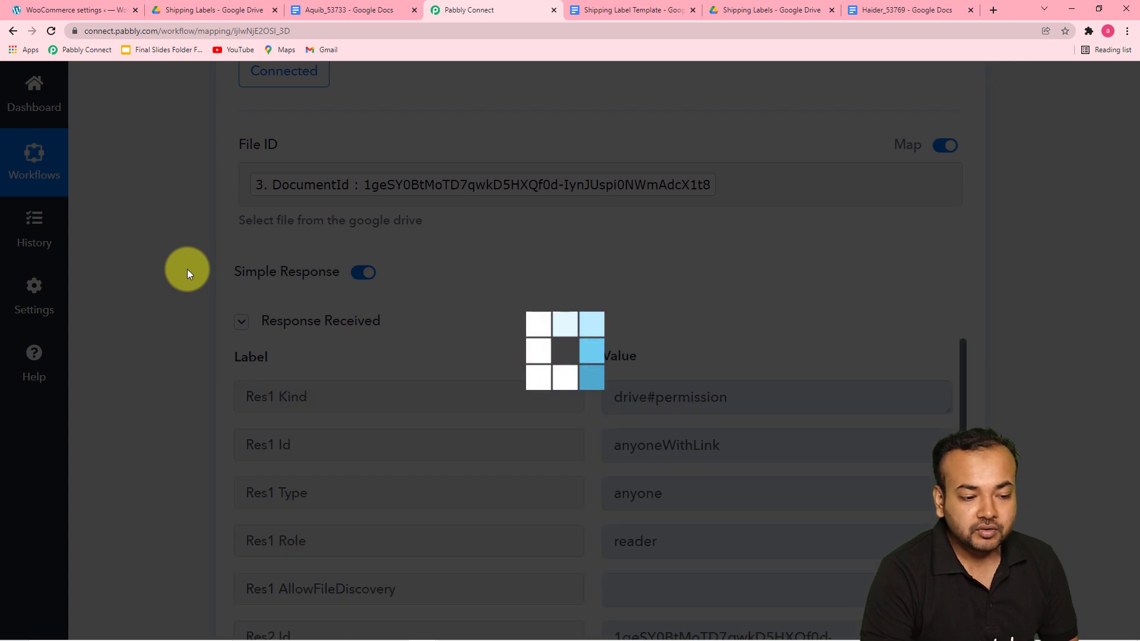
pyautogui.scroll(-5, 208, 308)
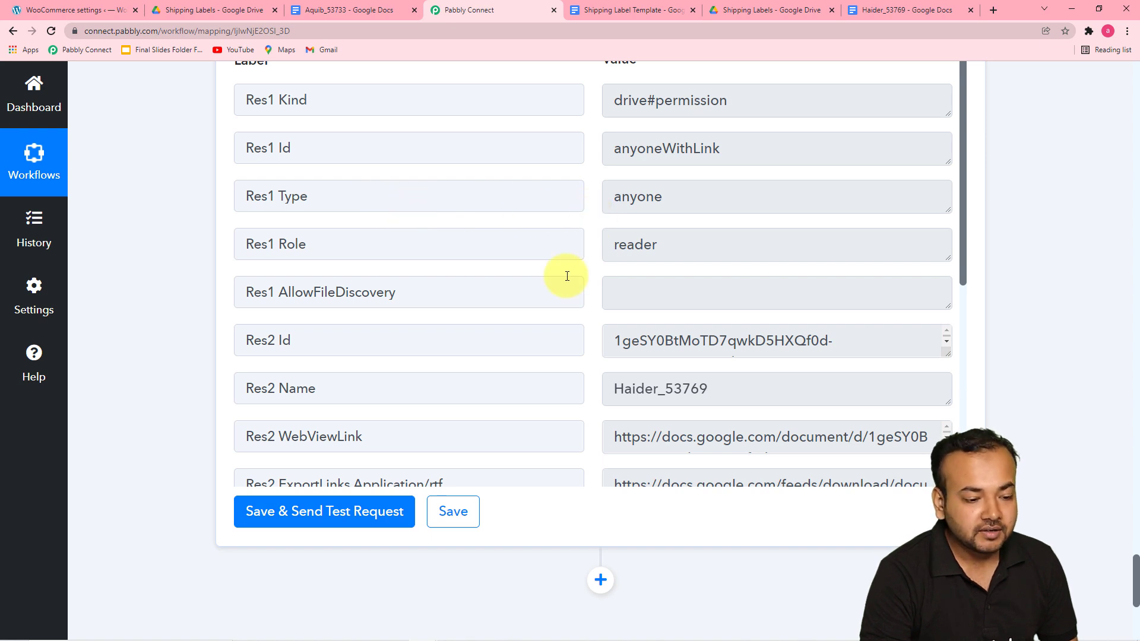
pyautogui.scroll(-4, 566, 277)
pyautogui.scroll(-2, 567, 276)
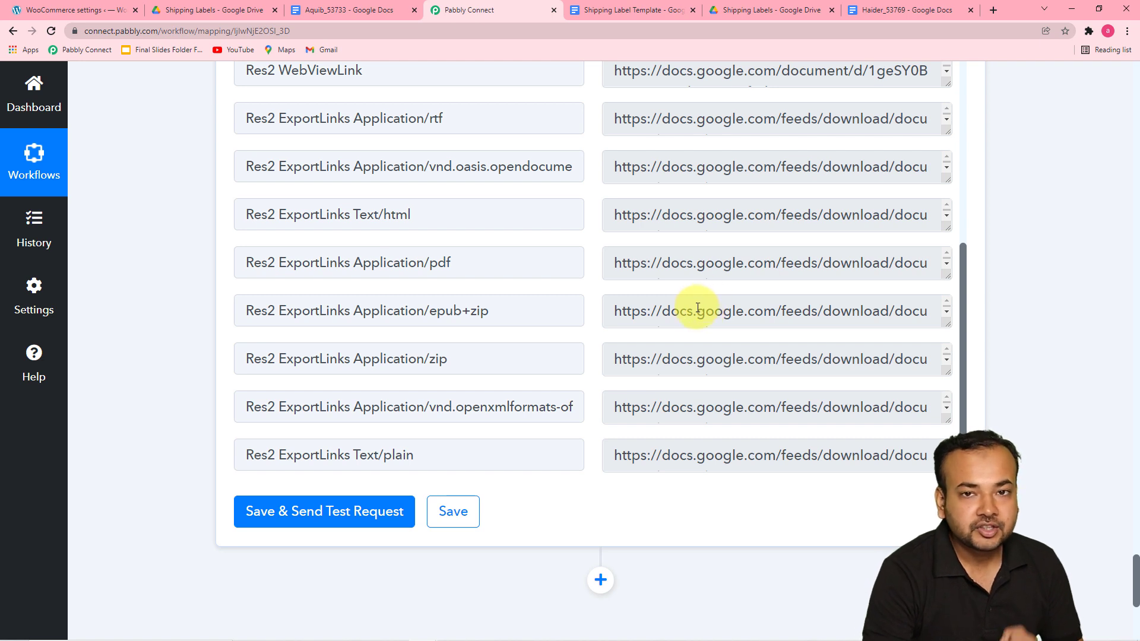
pyautogui.scroll(-1, 698, 308)
pyautogui.scroll(1, 182, 278)
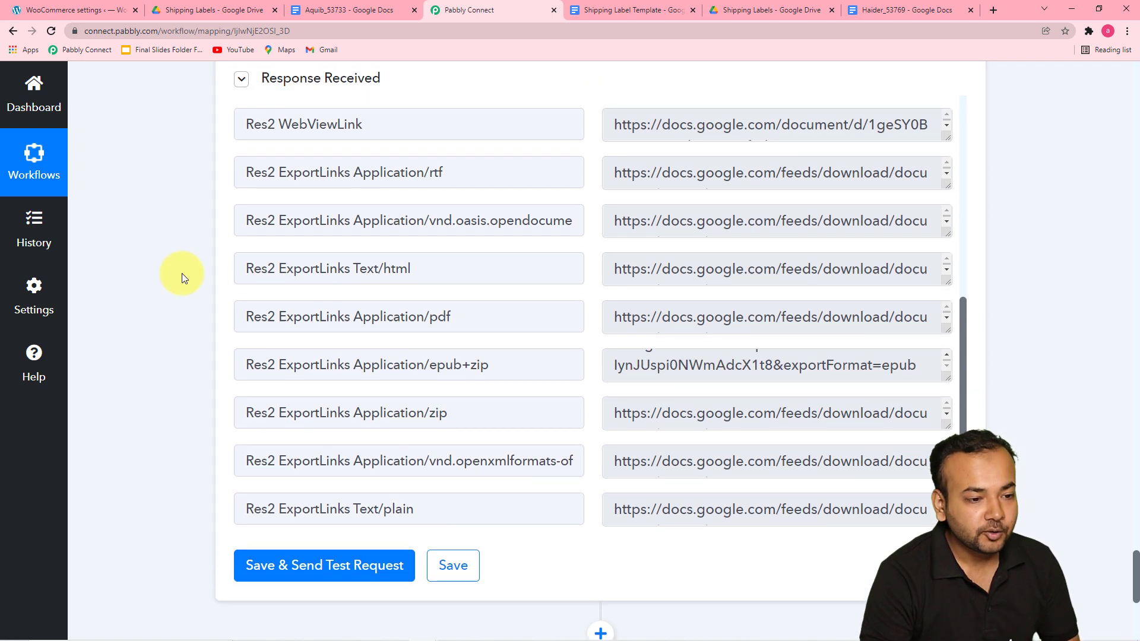
pyautogui.scroll(-2, 182, 273)
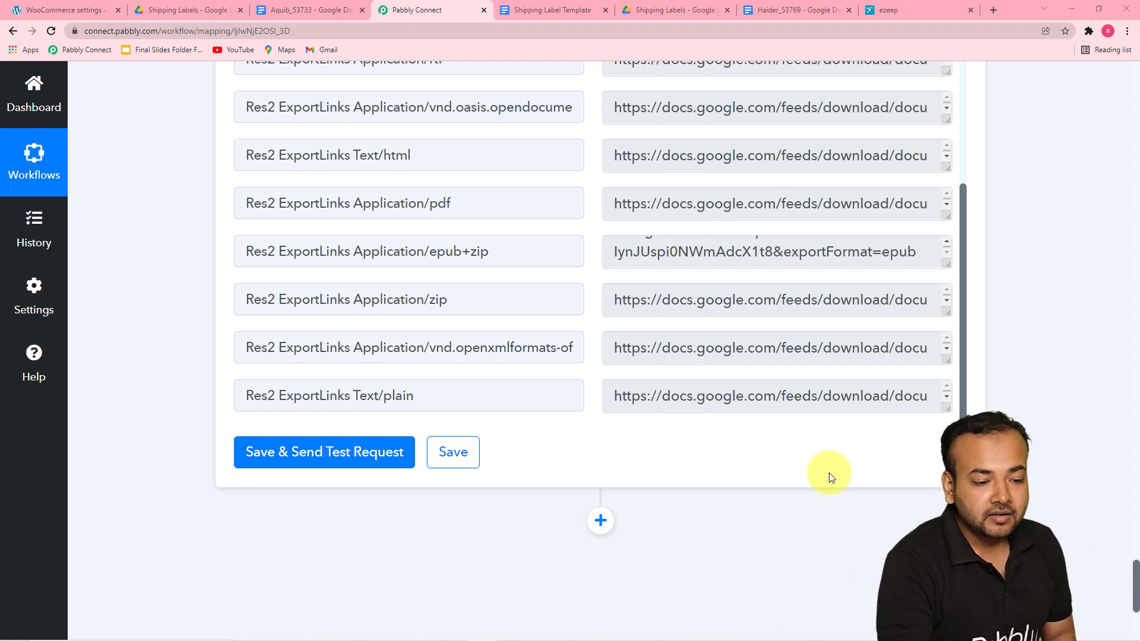
# Step: Add a new action step using the ezeep Blue Printing app with the Print File event
pyautogui.click(600, 526)
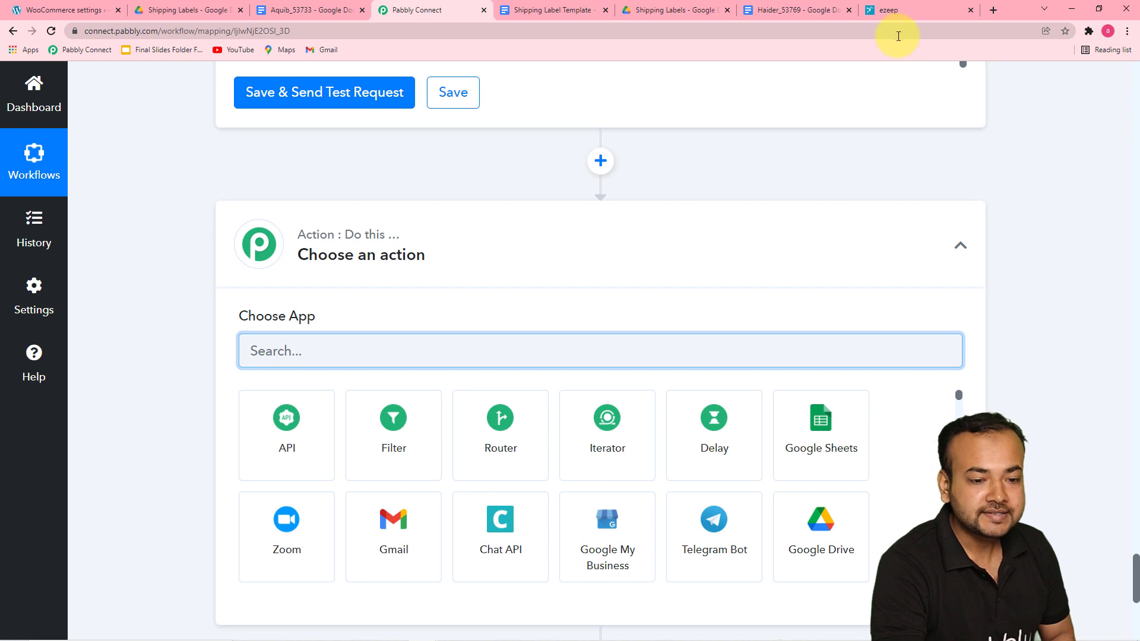
pyautogui.click(898, 12)
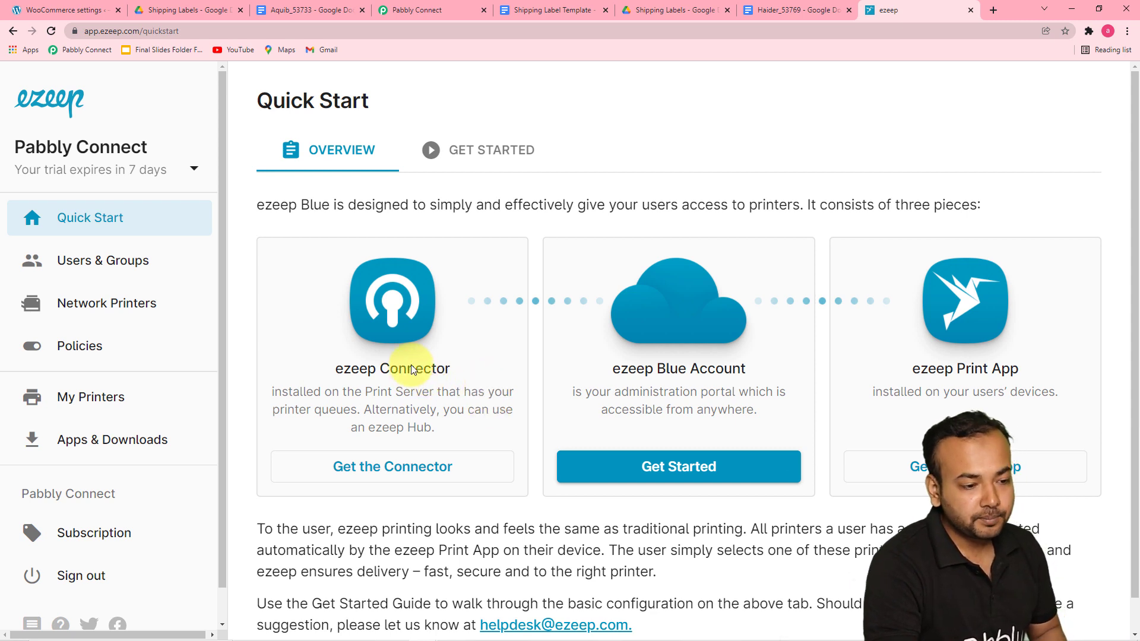
pyautogui.click(439, 13)
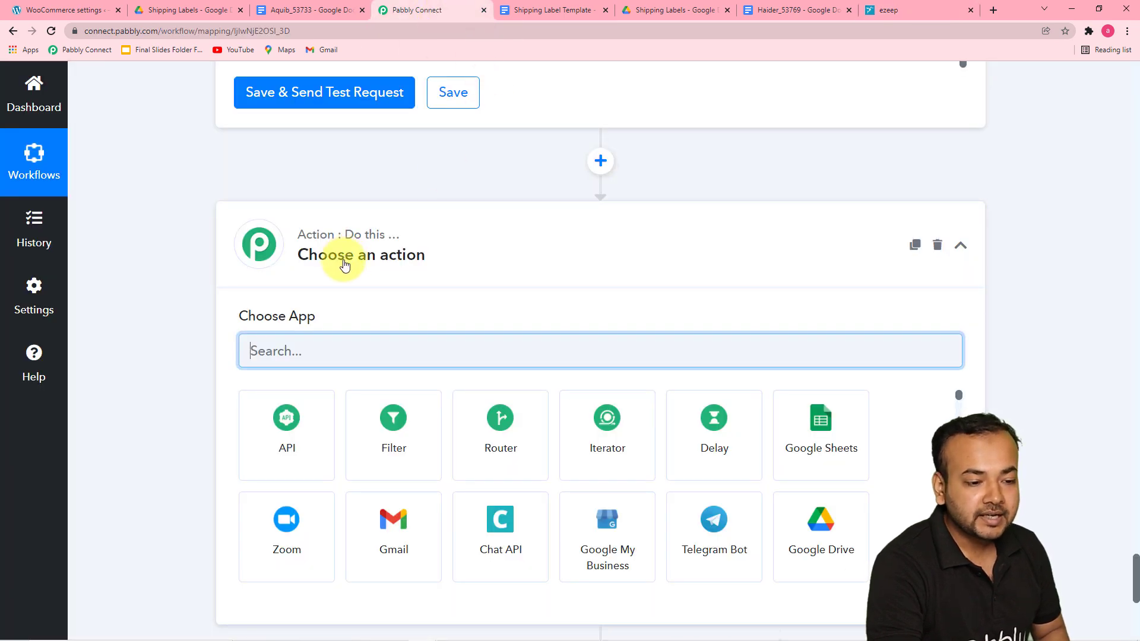
pyautogui.scroll(-1, 345, 264)
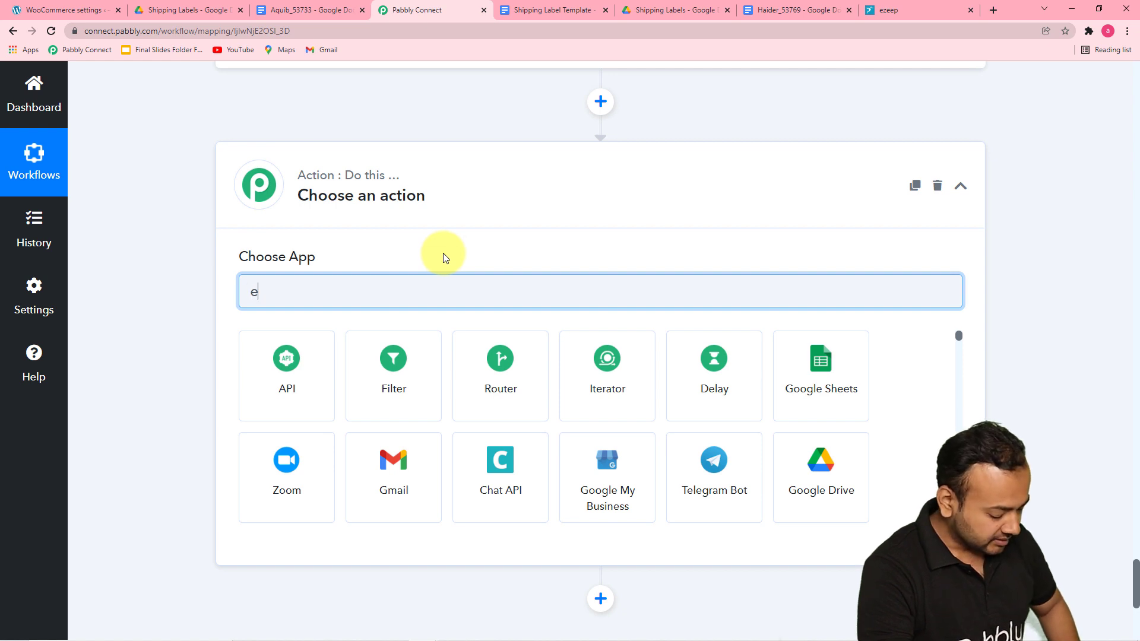
pyautogui.write('z')
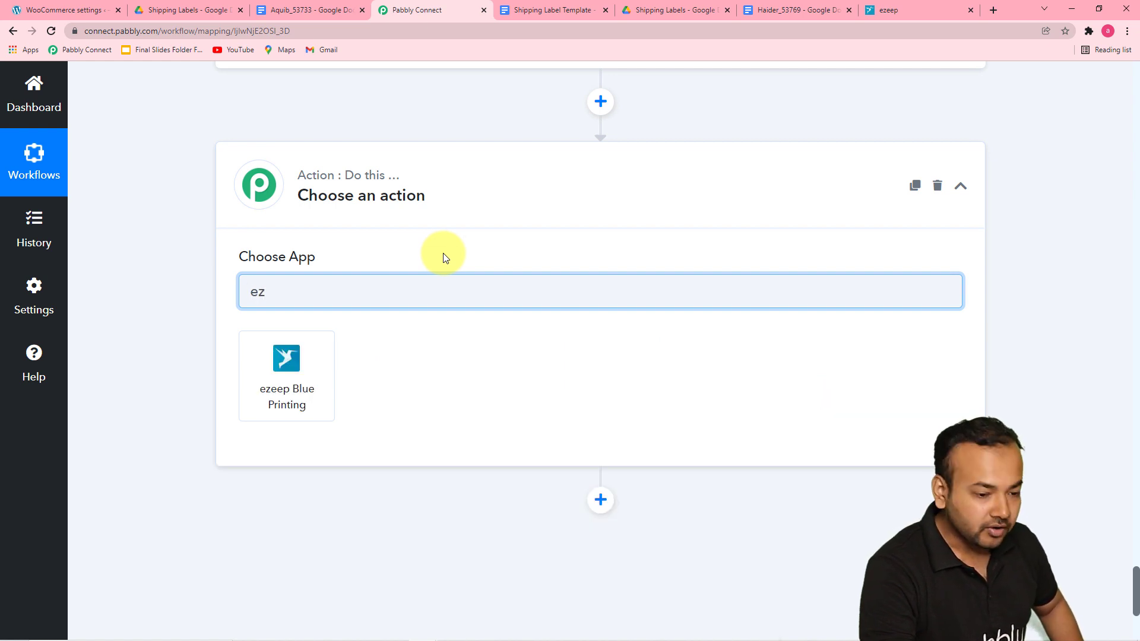
pyautogui.click(288, 356)
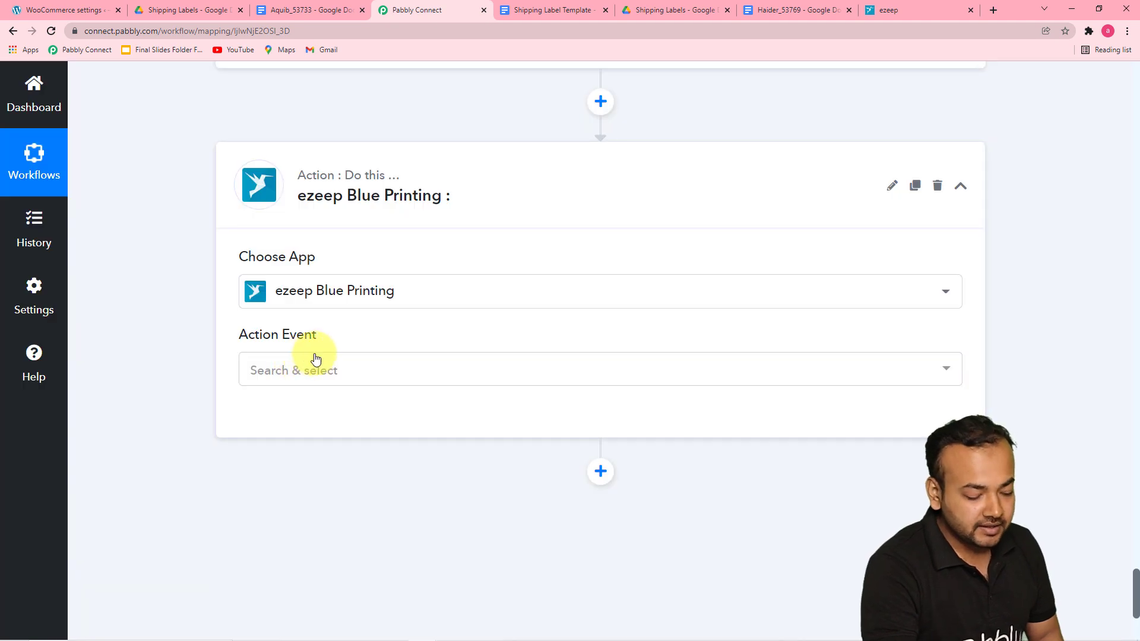
pyautogui.click(321, 369)
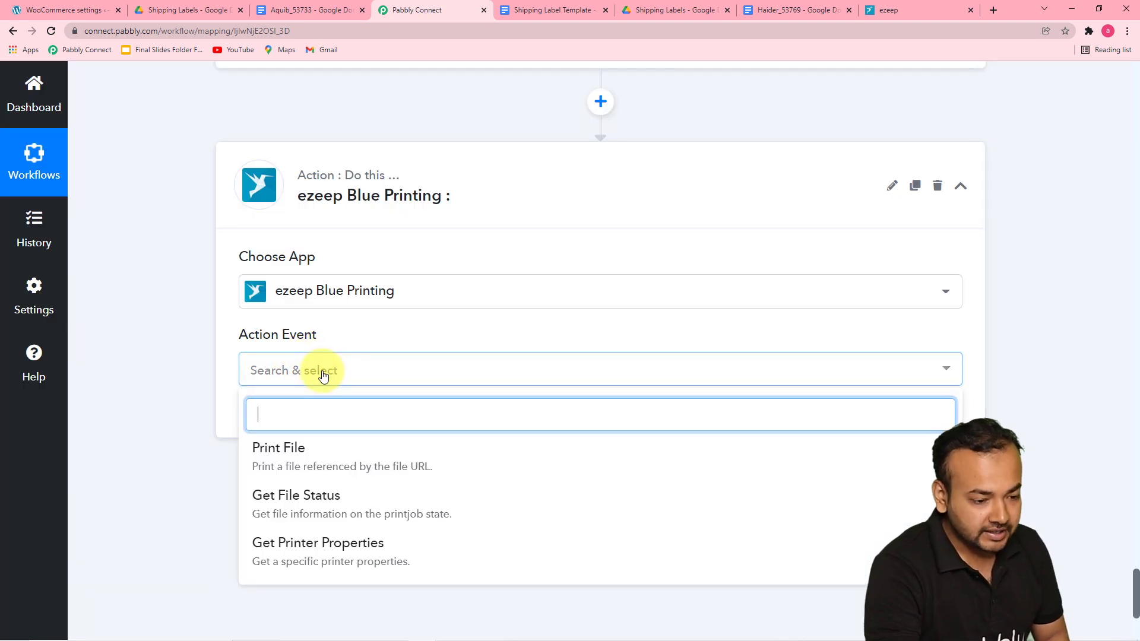
pyautogui.click(330, 463)
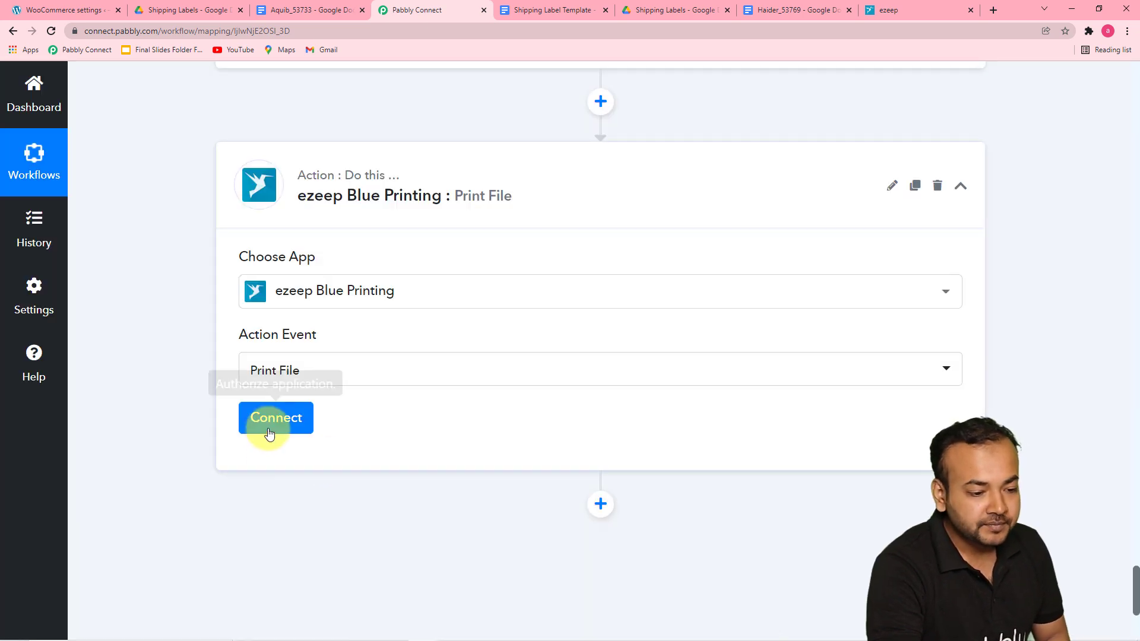
# Step: Add a new ezeep Blue Printing connection and authorize the ezeep account
pyautogui.click(270, 433)
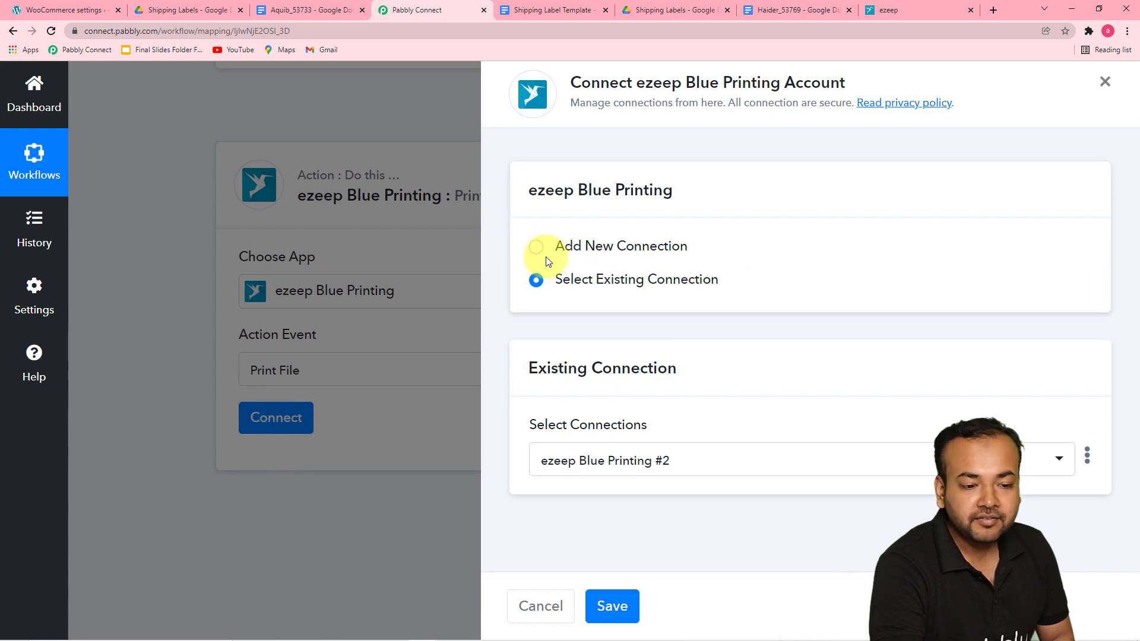
pyautogui.click(537, 249)
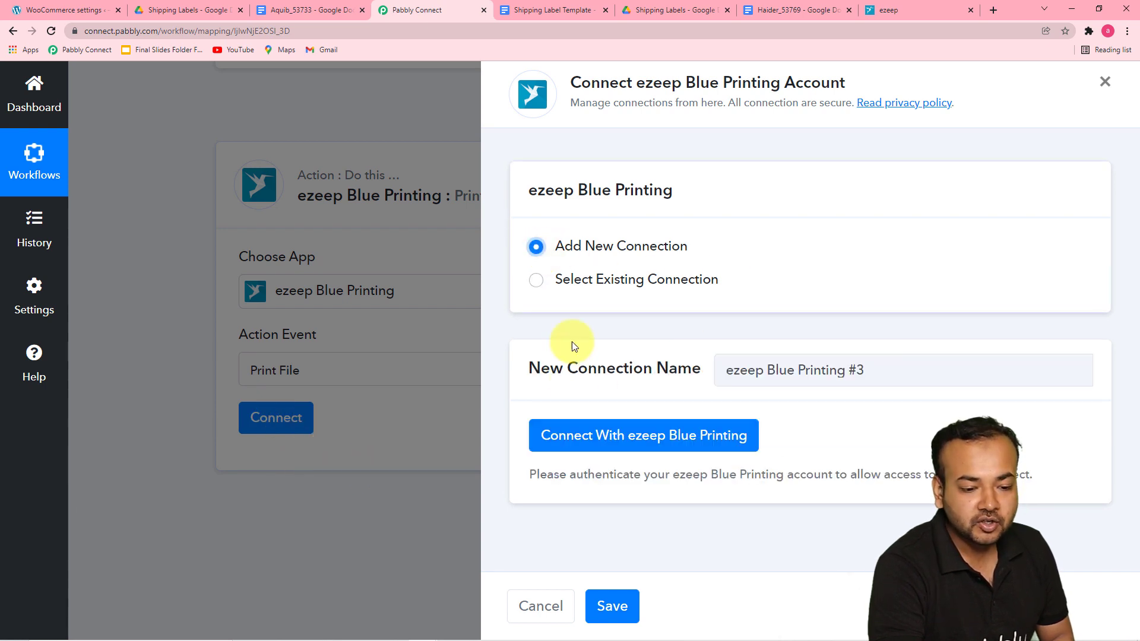
pyautogui.click(567, 445)
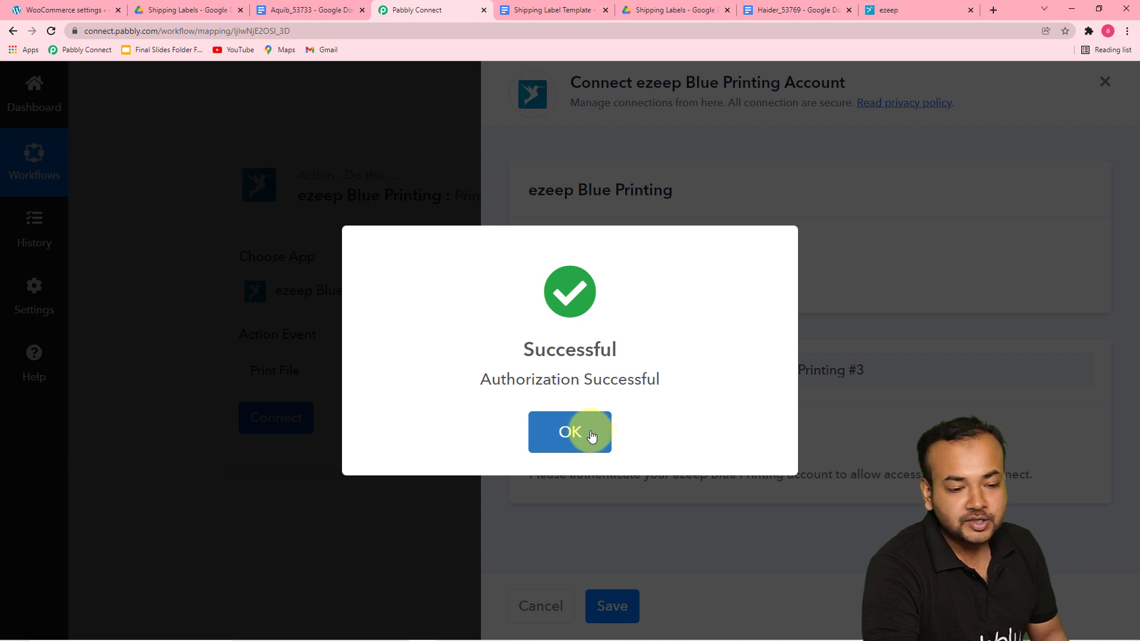
pyautogui.click(591, 436)
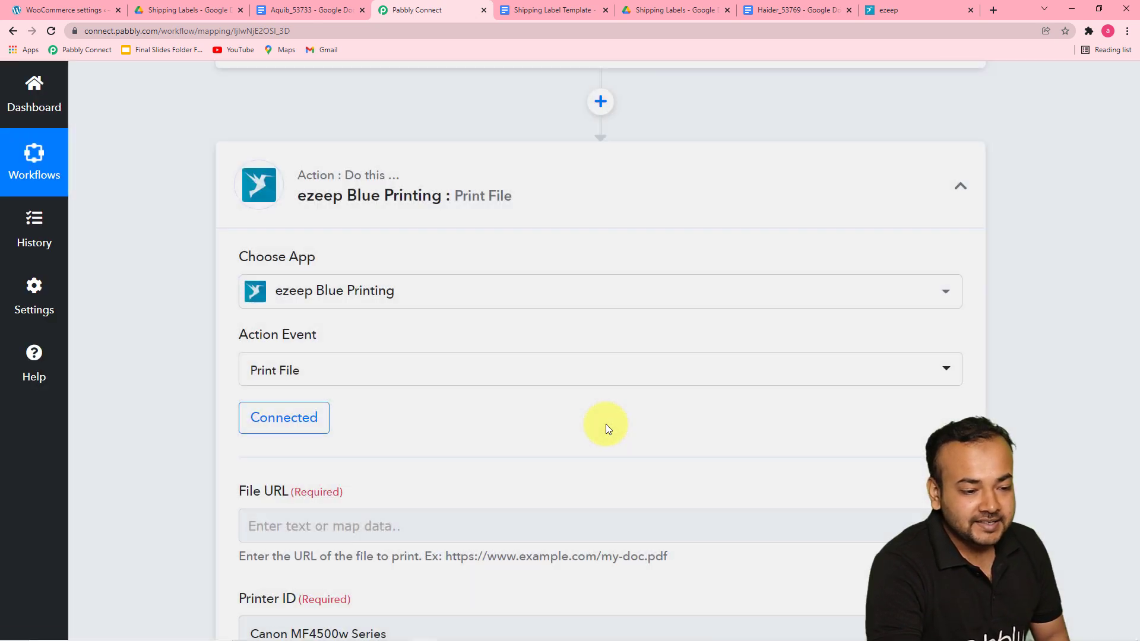
# Step: Map the File URL to the Res2 ExportLinks Application/pdf link from the Google Drive share step
pyautogui.scroll(-2, 604, 411)
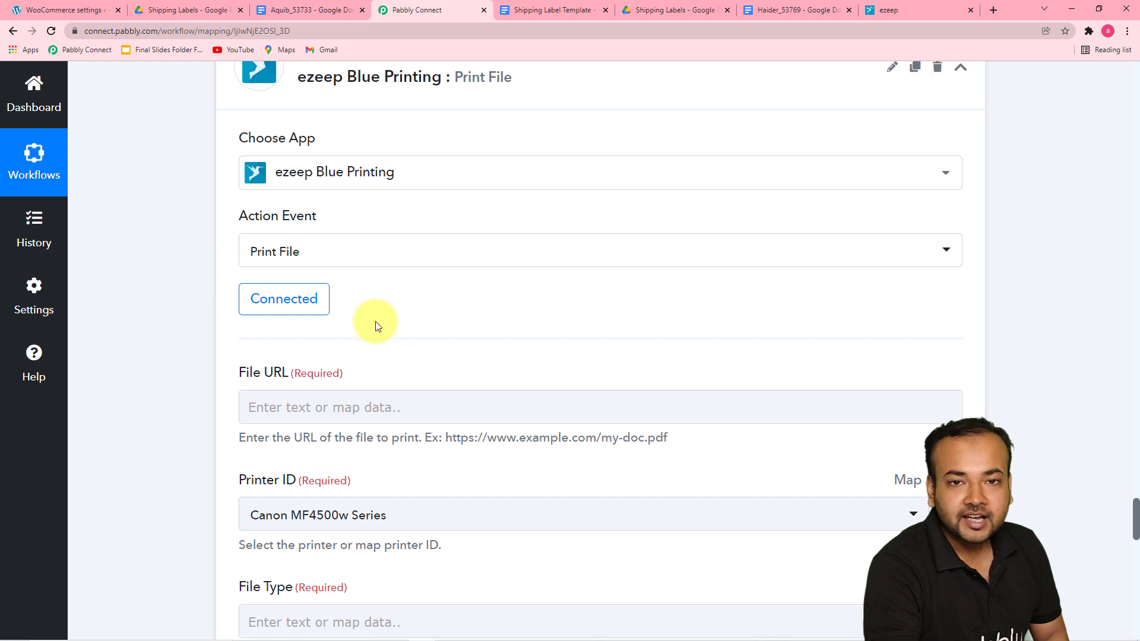
pyautogui.scroll(-3, 385, 332)
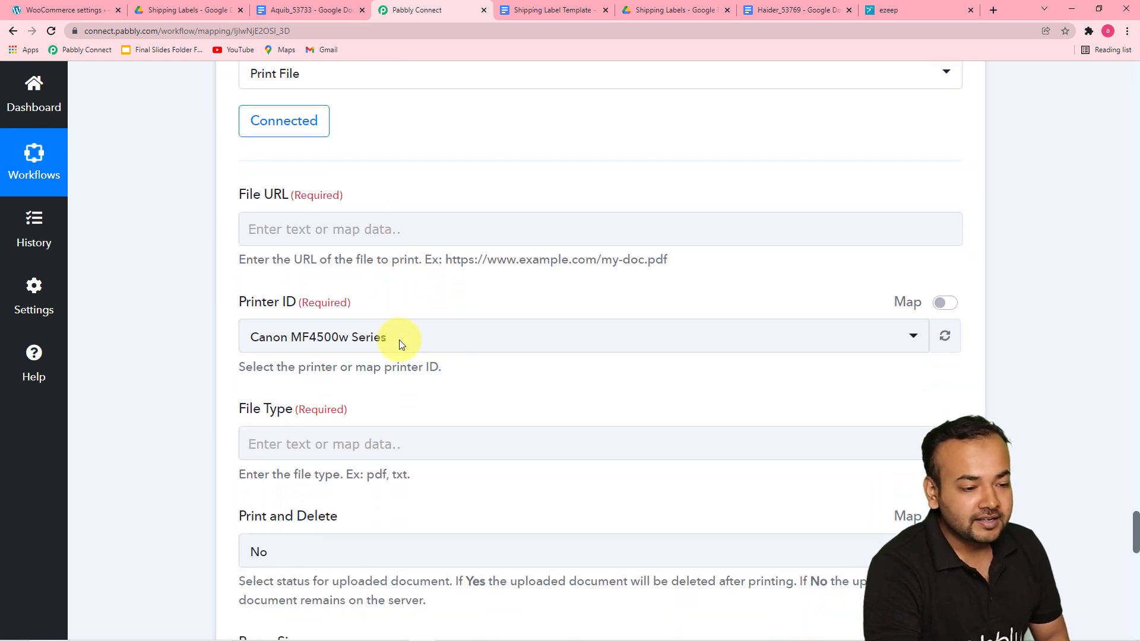
pyautogui.click(319, 237)
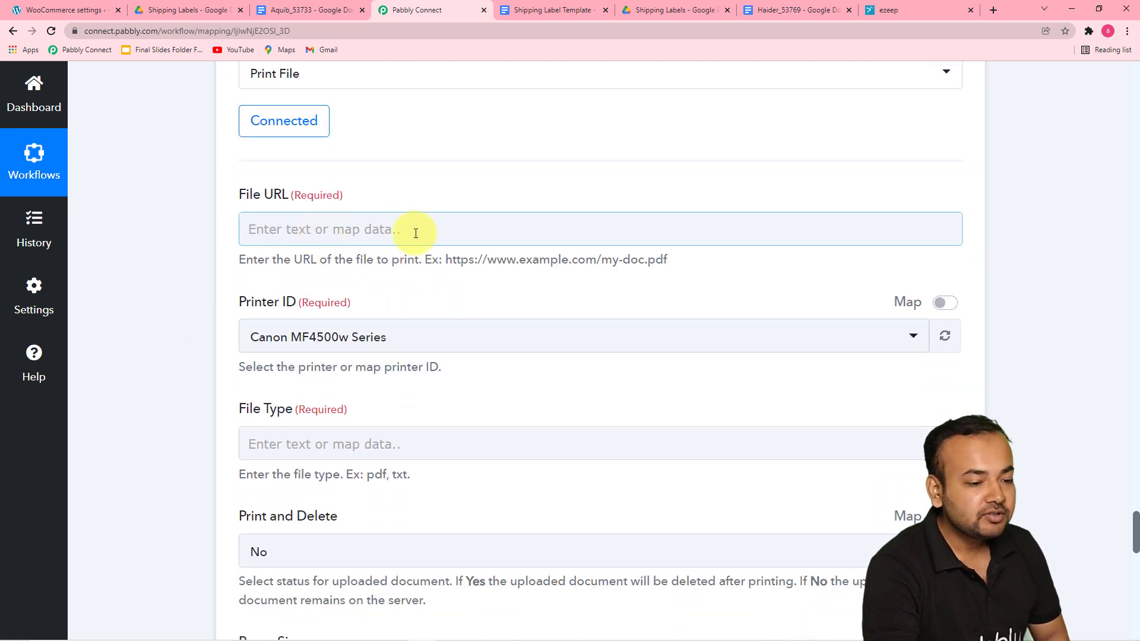
pyautogui.scroll(3, 519, 383)
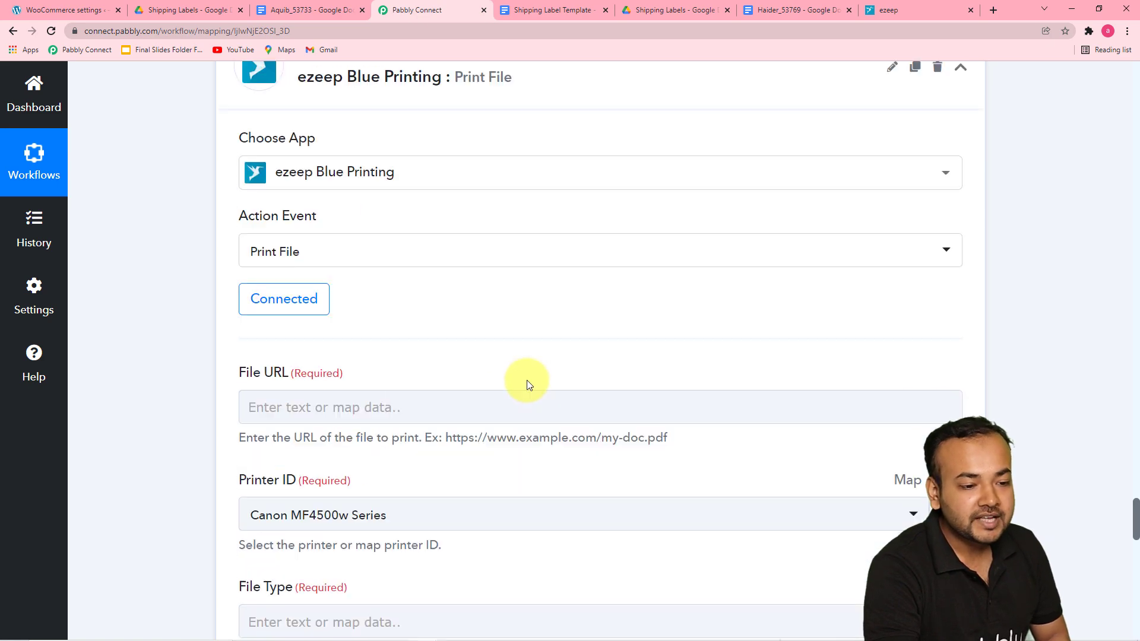
pyautogui.scroll(13, 528, 385)
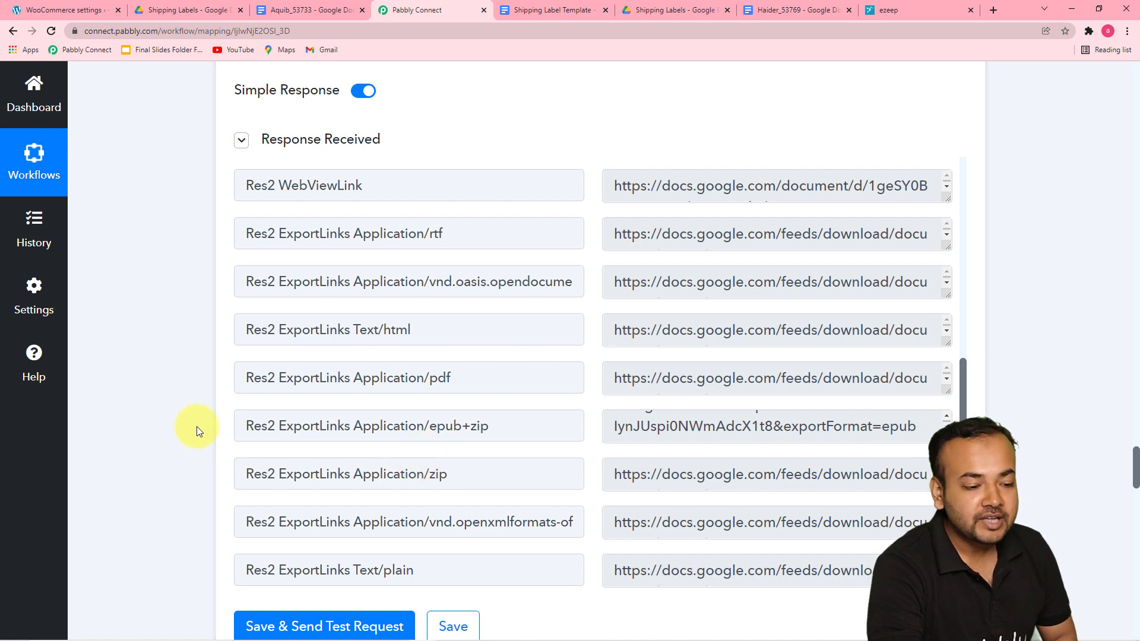
pyautogui.scroll(-2, 234, 392)
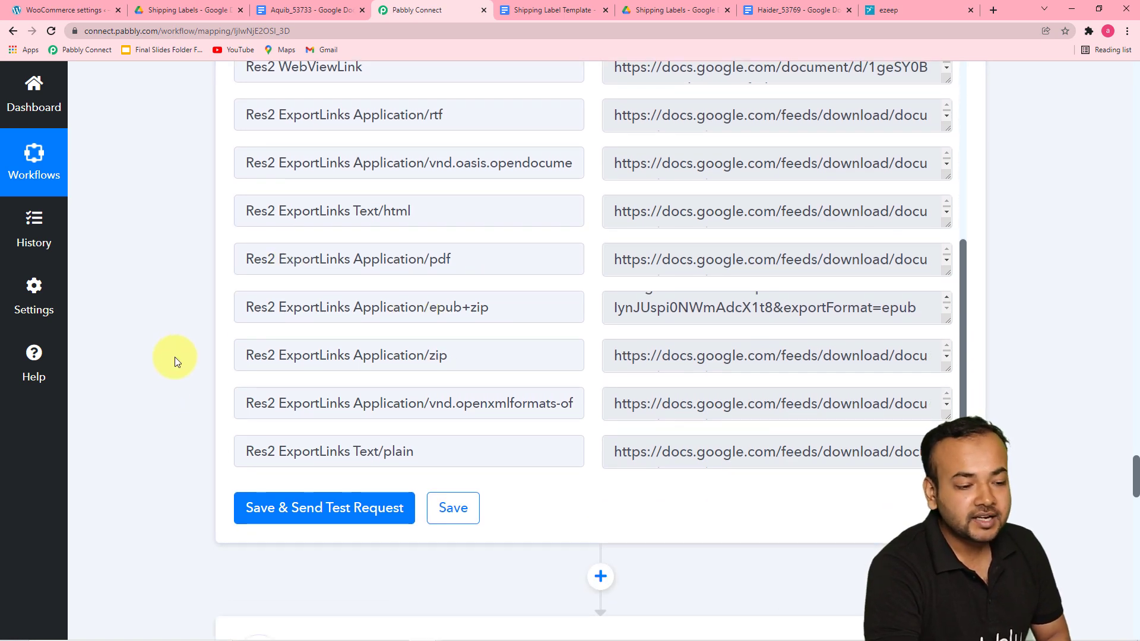
pyautogui.scroll(-10, 174, 357)
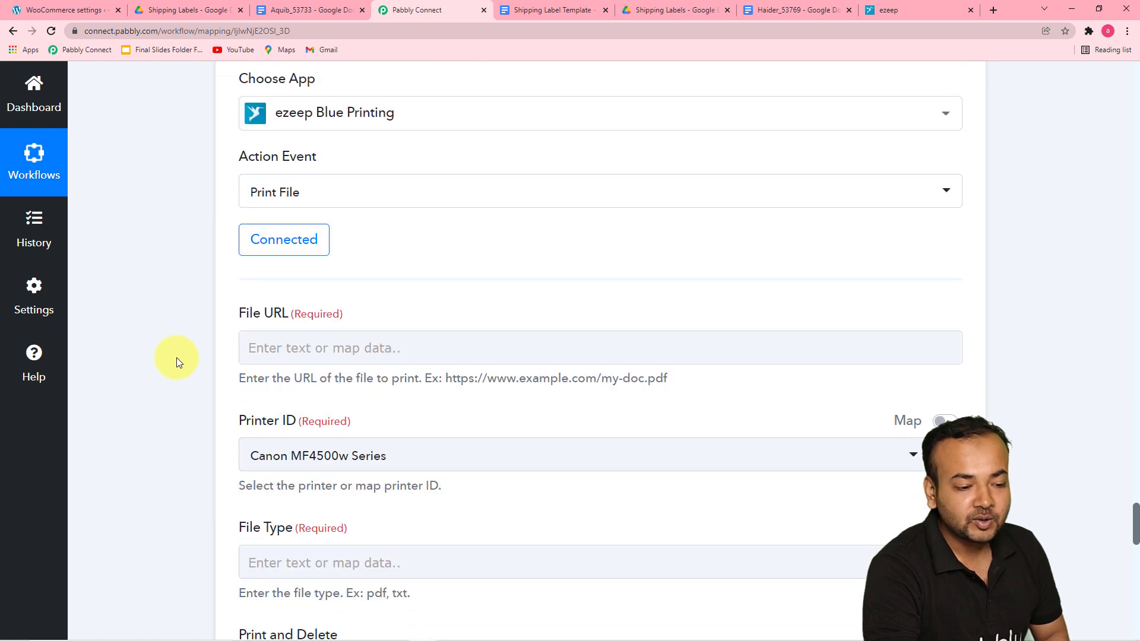
pyautogui.click(348, 351)
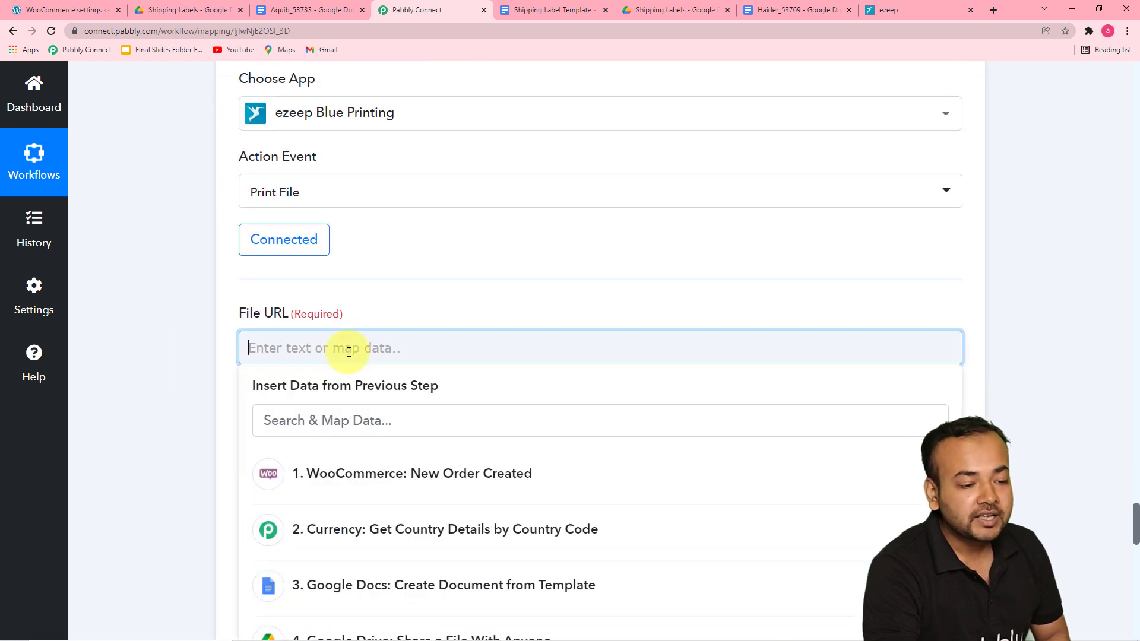
pyautogui.scroll(-1, 349, 359)
pyautogui.click(350, 368)
pyautogui.scroll(1, 355, 380)
pyautogui.scroll(-5, 357, 380)
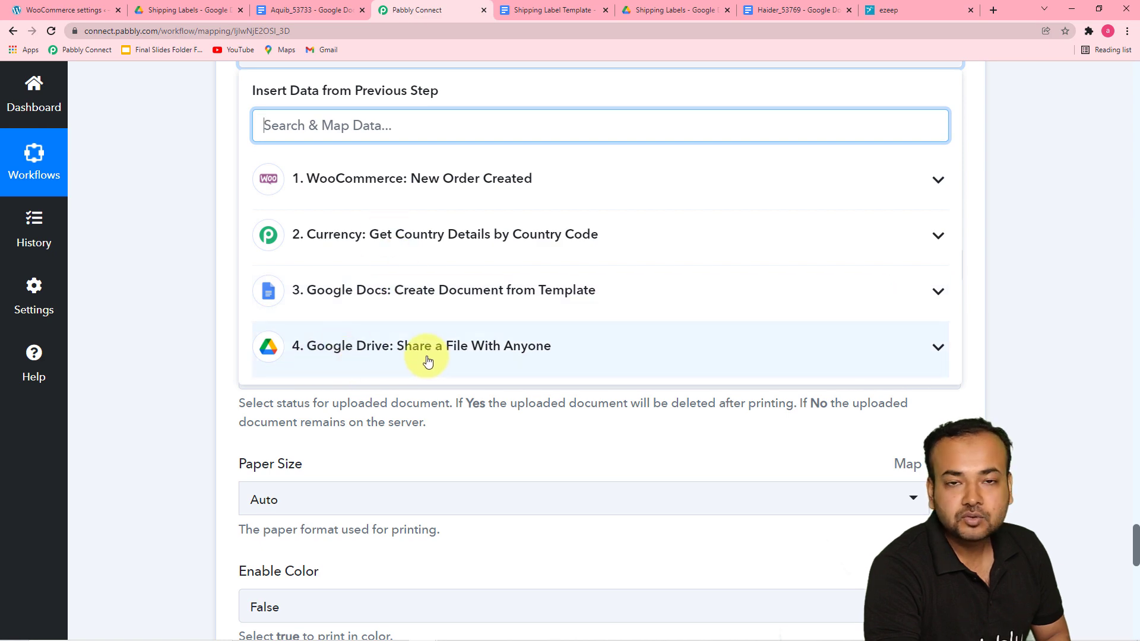
pyautogui.click(456, 363)
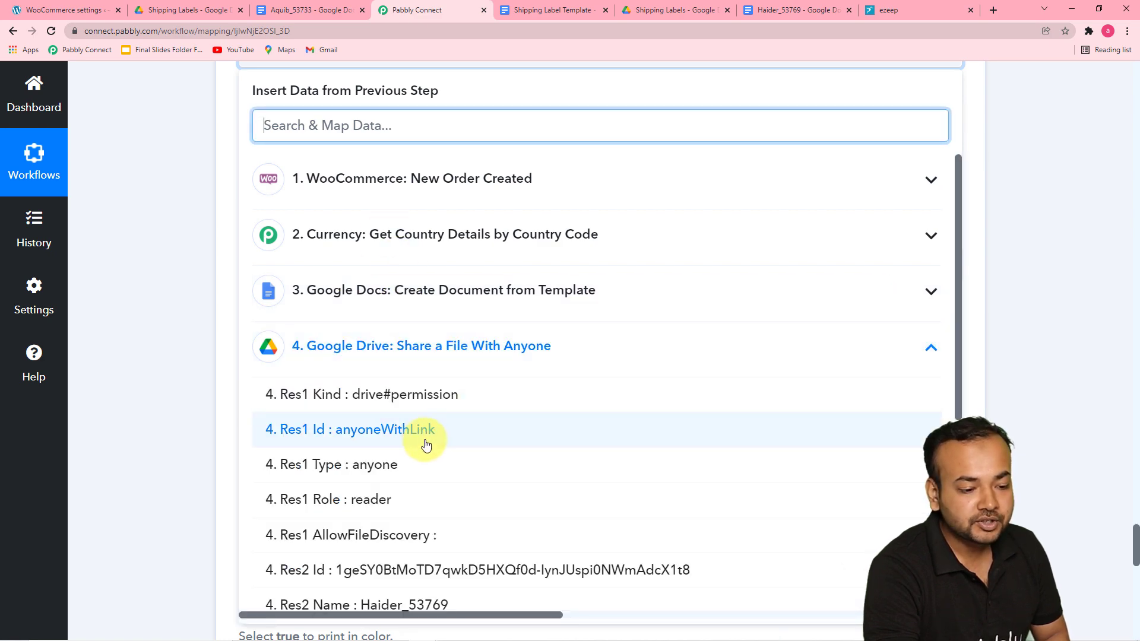
pyautogui.scroll(-6, 422, 451)
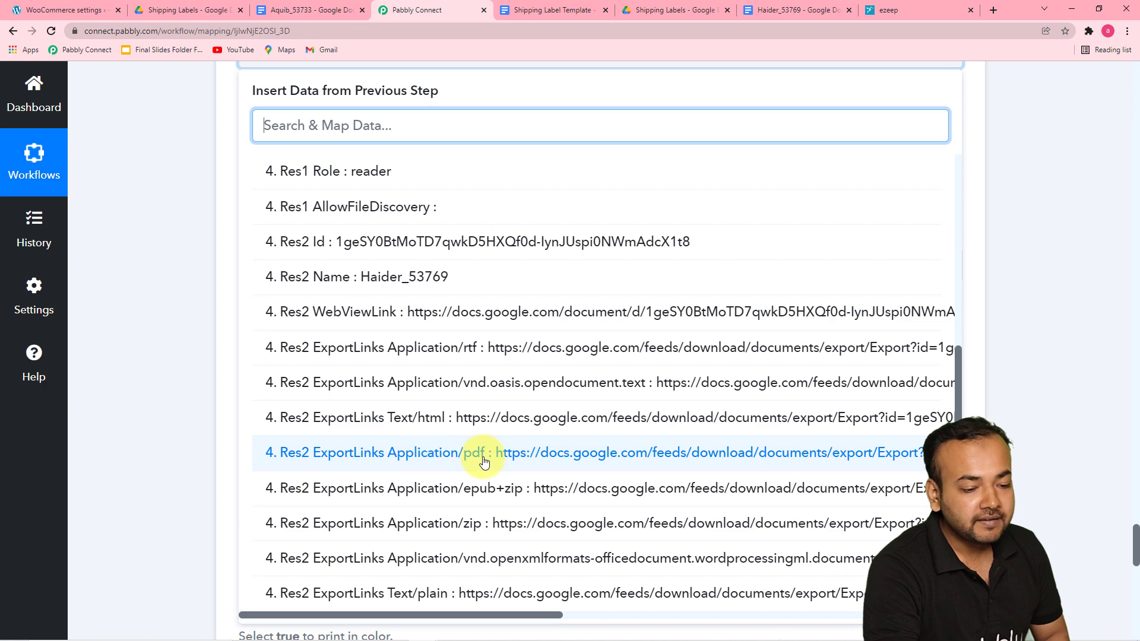
pyautogui.click(422, 454)
pyautogui.click(265, 300)
pyautogui.click(188, 280)
pyautogui.scroll(2, 192, 302)
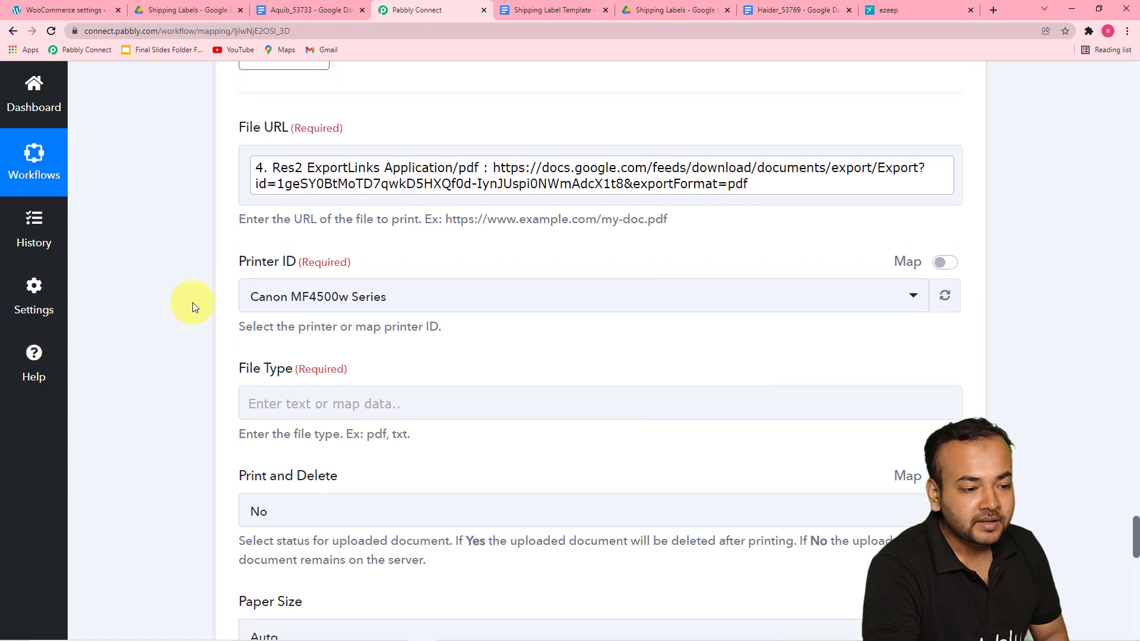
pyautogui.scroll(-1, 262, 321)
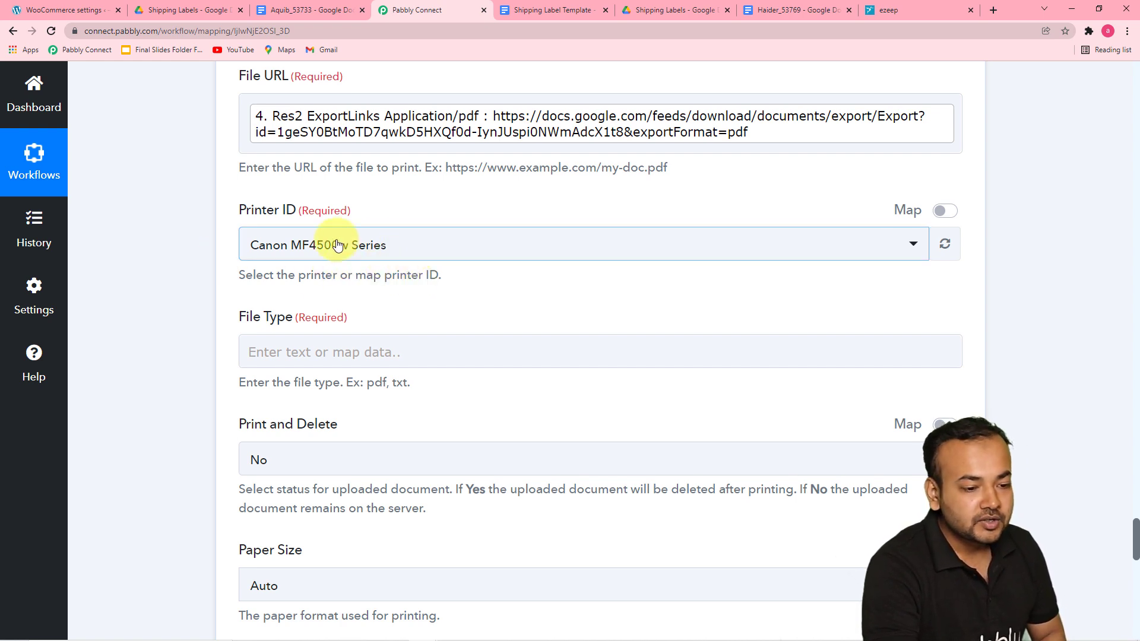
# Step: Select the Canon MF4500w Series printer and set the File Type to pdf
pyautogui.click(480, 254)
pyautogui.click(271, 323)
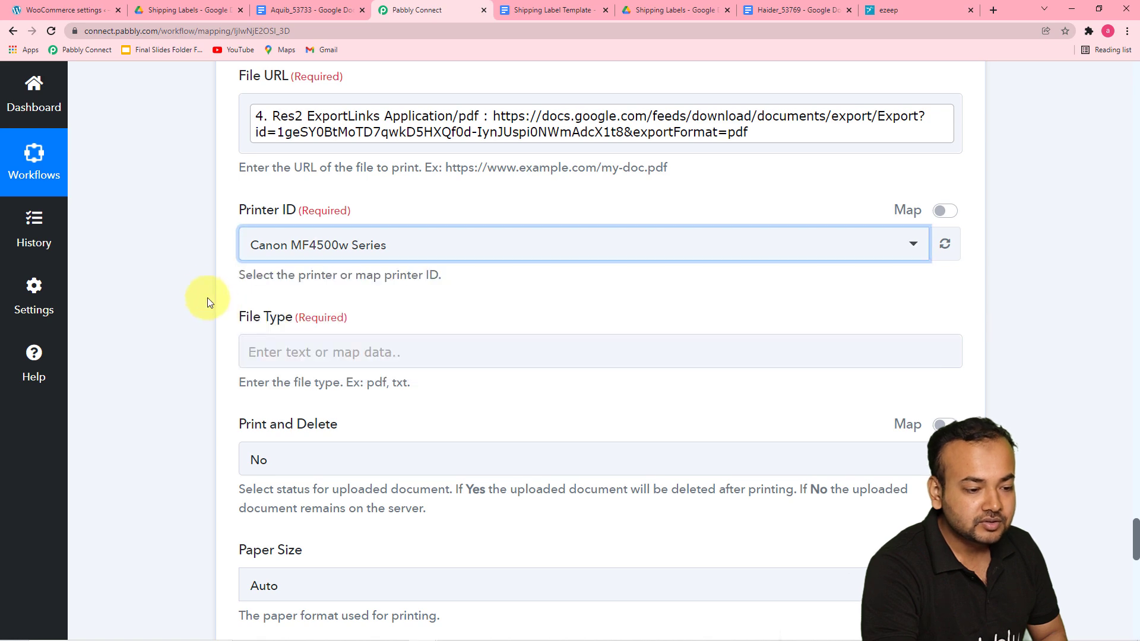
pyautogui.scroll(-1, 202, 292)
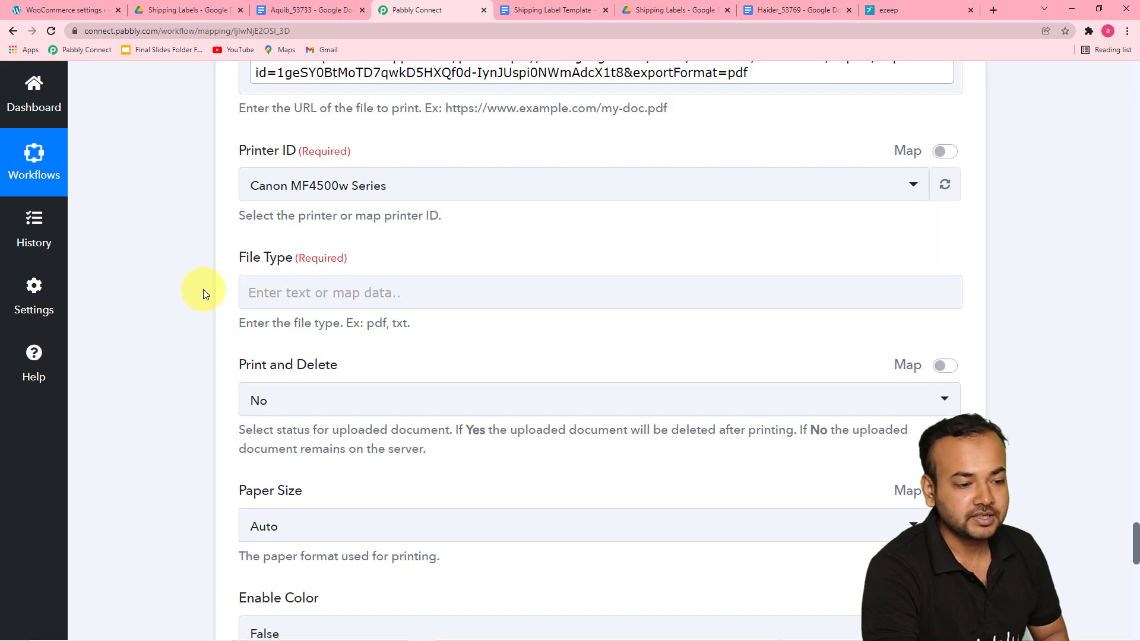
pyautogui.click(336, 292)
pyautogui.scroll(3, 386, 301)
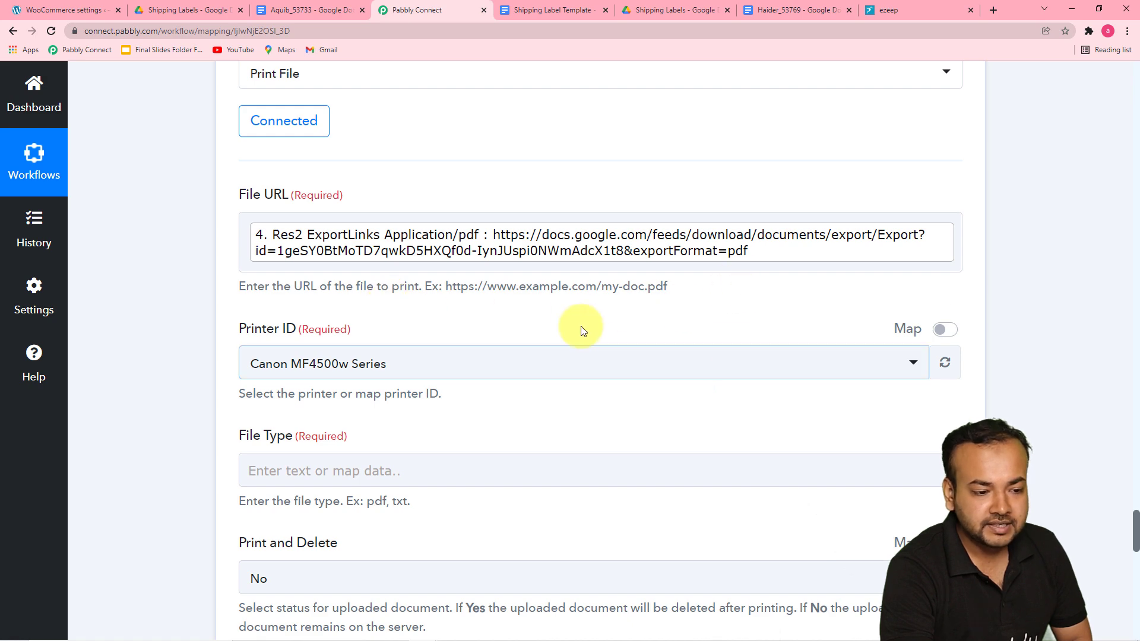
pyautogui.scroll(-4, 582, 308)
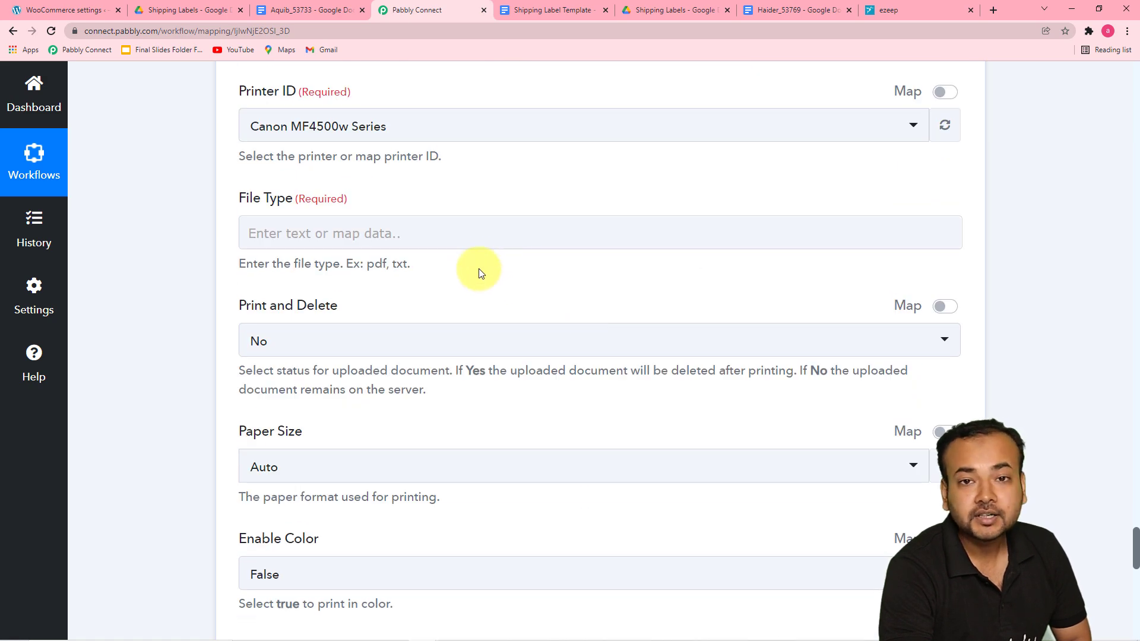
pyautogui.click(479, 228)
pyautogui.click(477, 230)
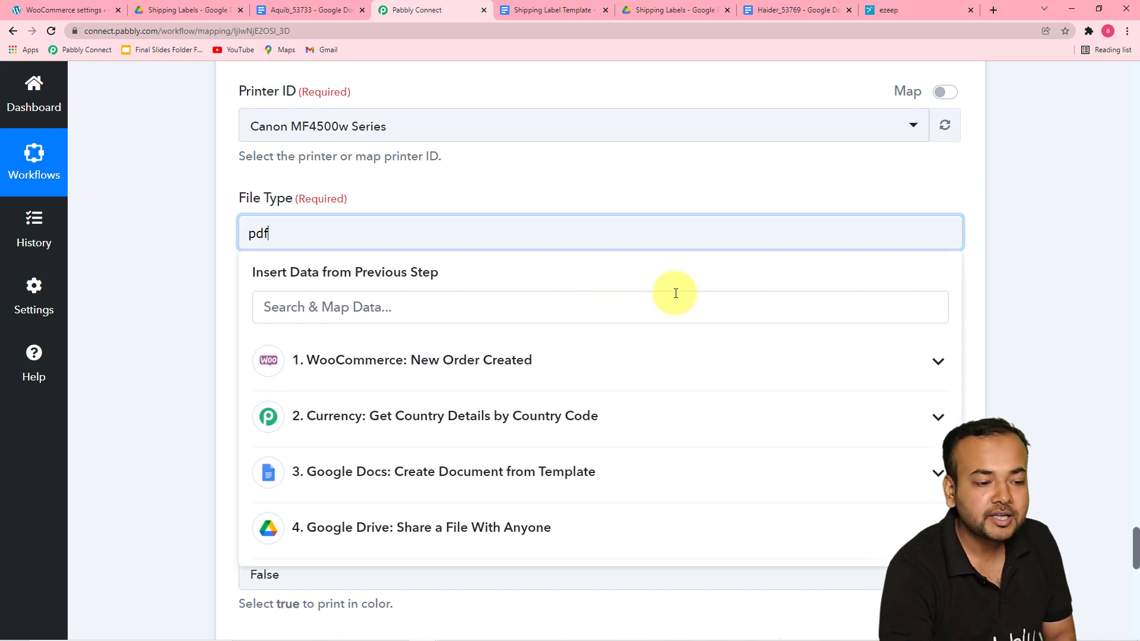
pyautogui.click(186, 255)
pyautogui.scroll(1, 184, 248)
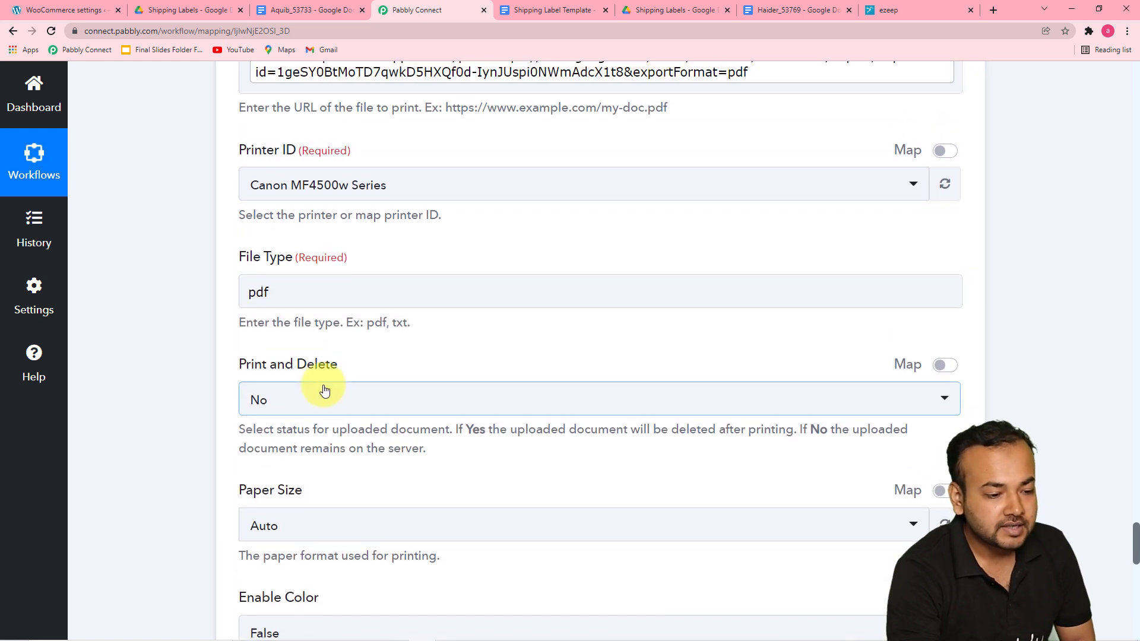
pyautogui.scroll(-3, 372, 287)
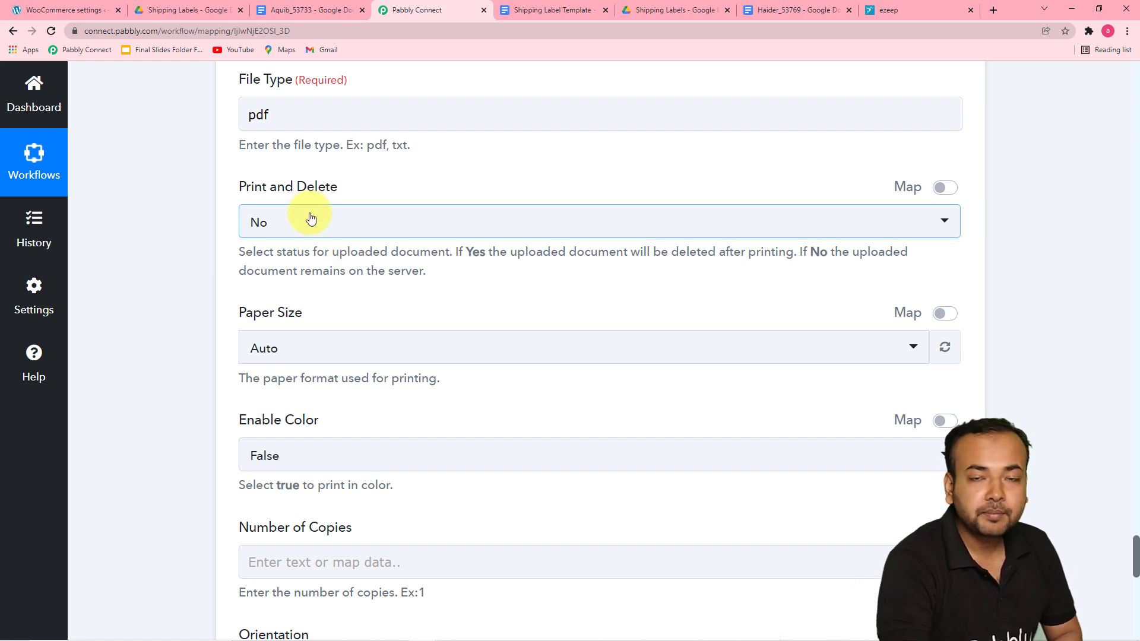
# Step: Switch the Print and Delete option to Yes and back to No
pyautogui.click(321, 239)
pyautogui.click(261, 329)
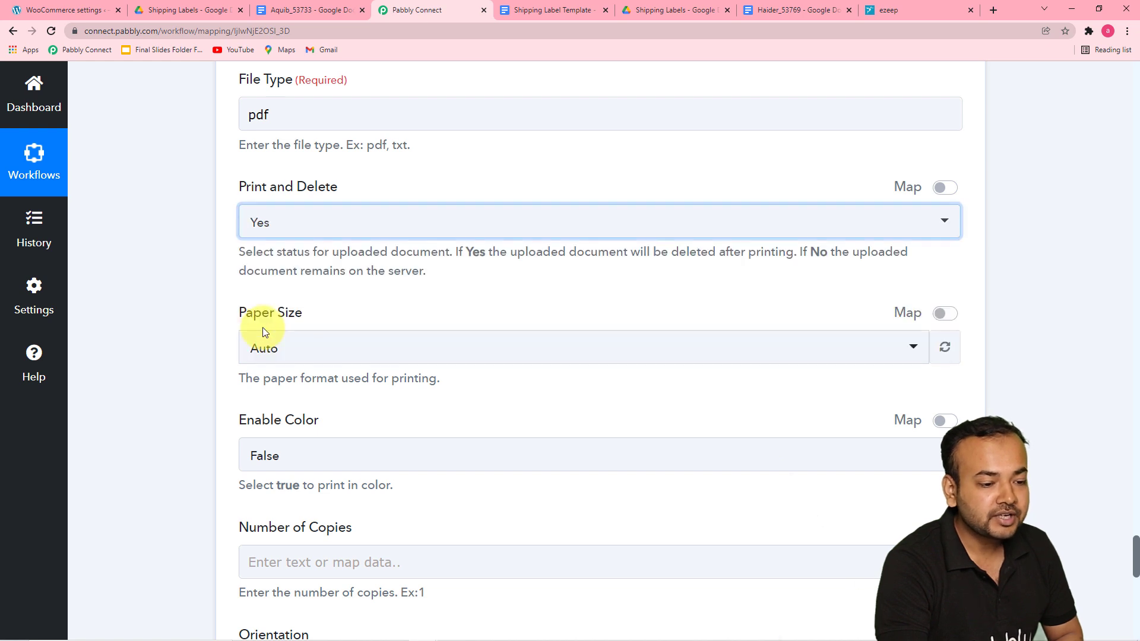
pyautogui.click(338, 220)
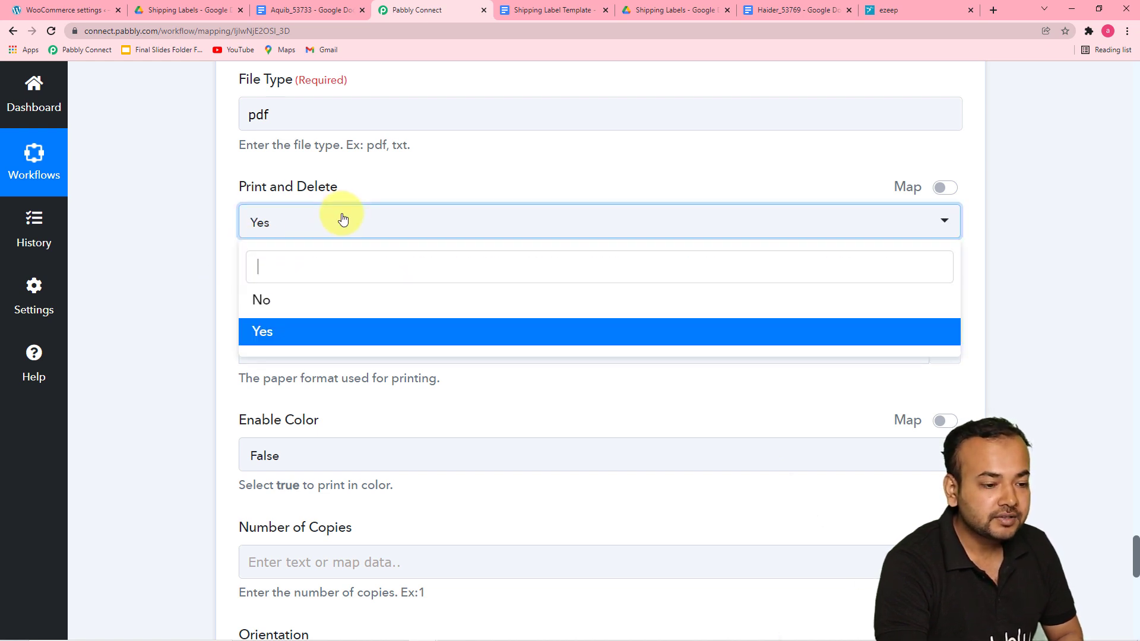
pyautogui.click(288, 310)
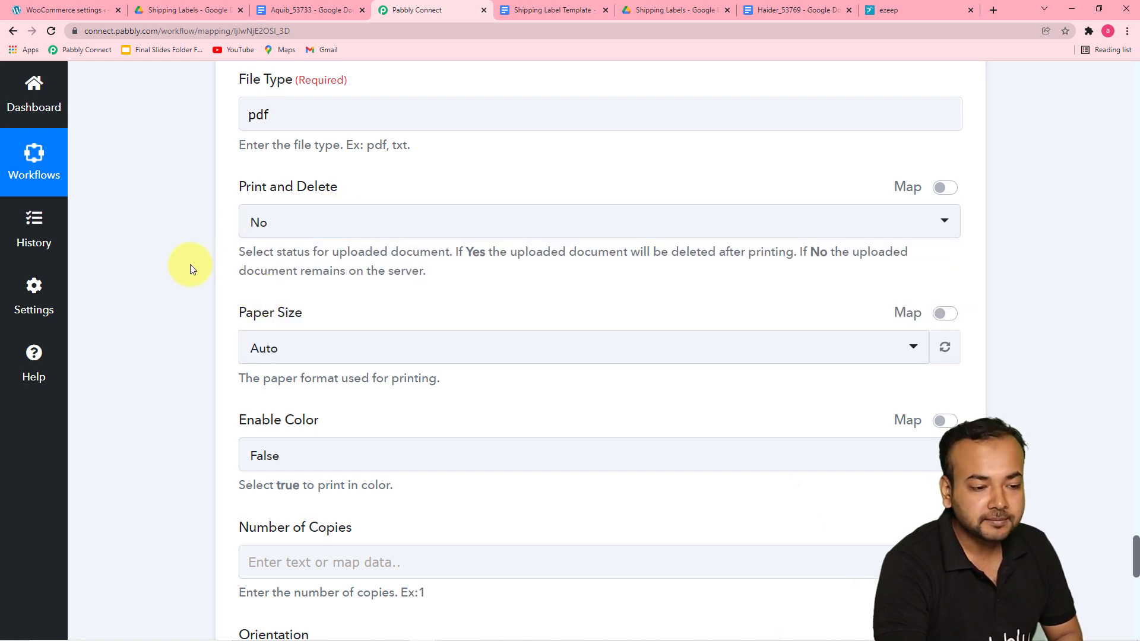
# Step: Set the Paper Size to Auto and Enable Color to False in the ezeep print action
pyautogui.scroll(-4, 191, 260)
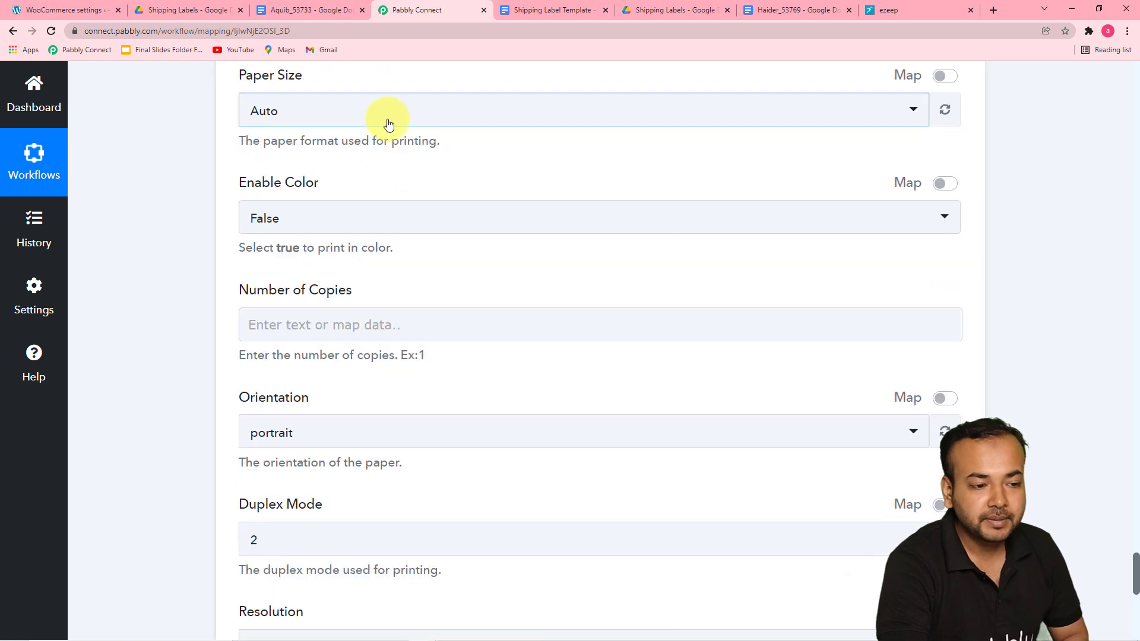
pyautogui.click(388, 124)
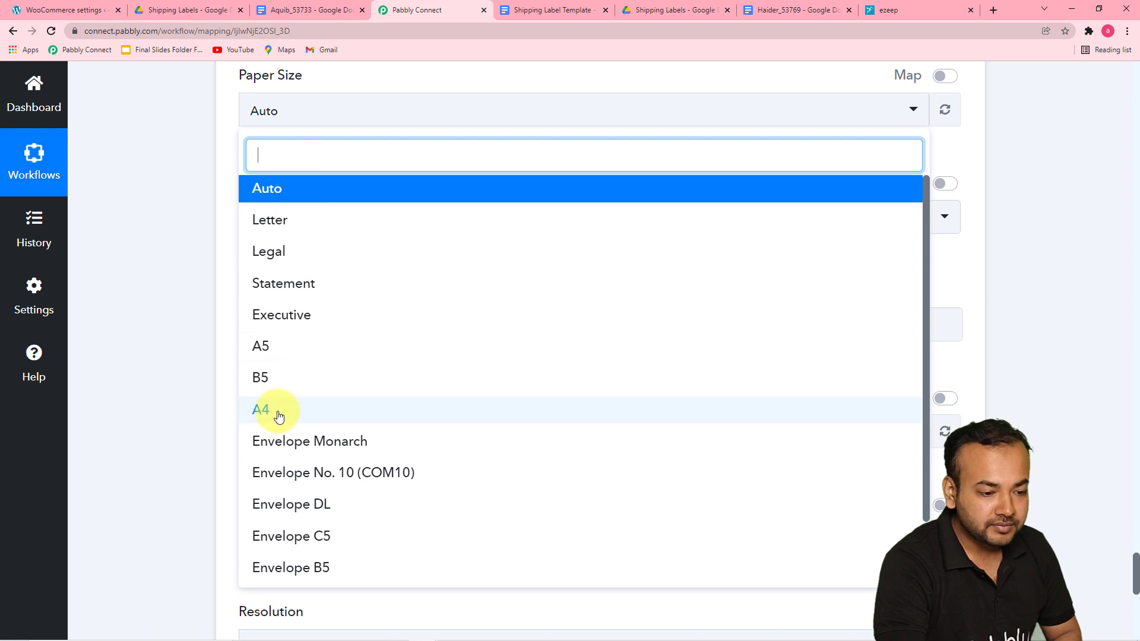
pyautogui.click(265, 186)
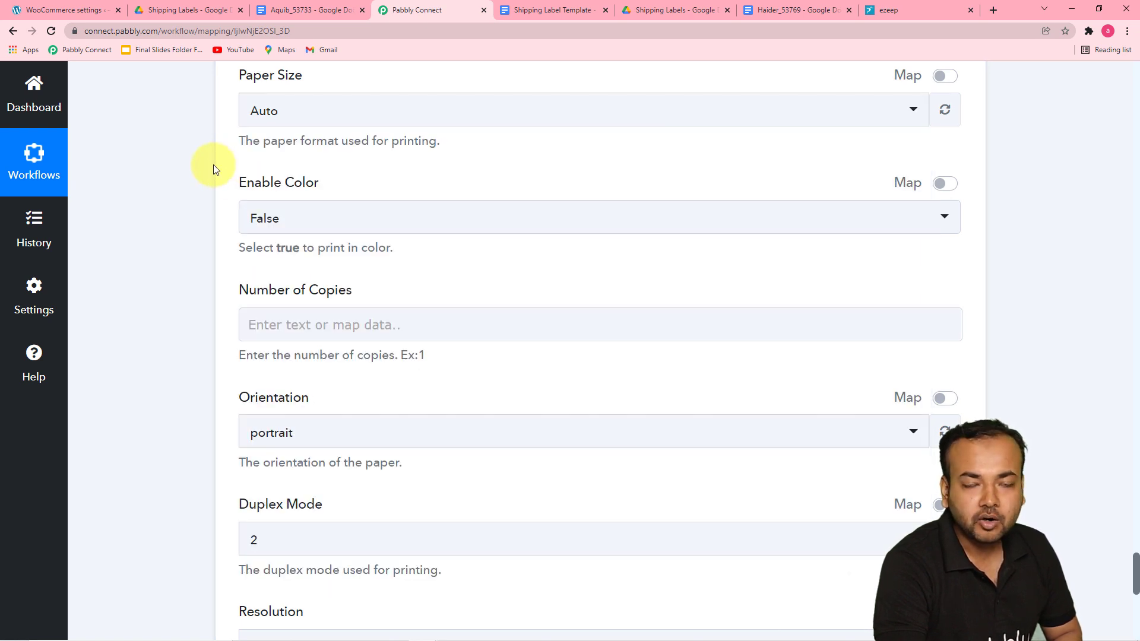
pyautogui.scroll(-1, 290, 172)
pyautogui.scroll(1, 335, 192)
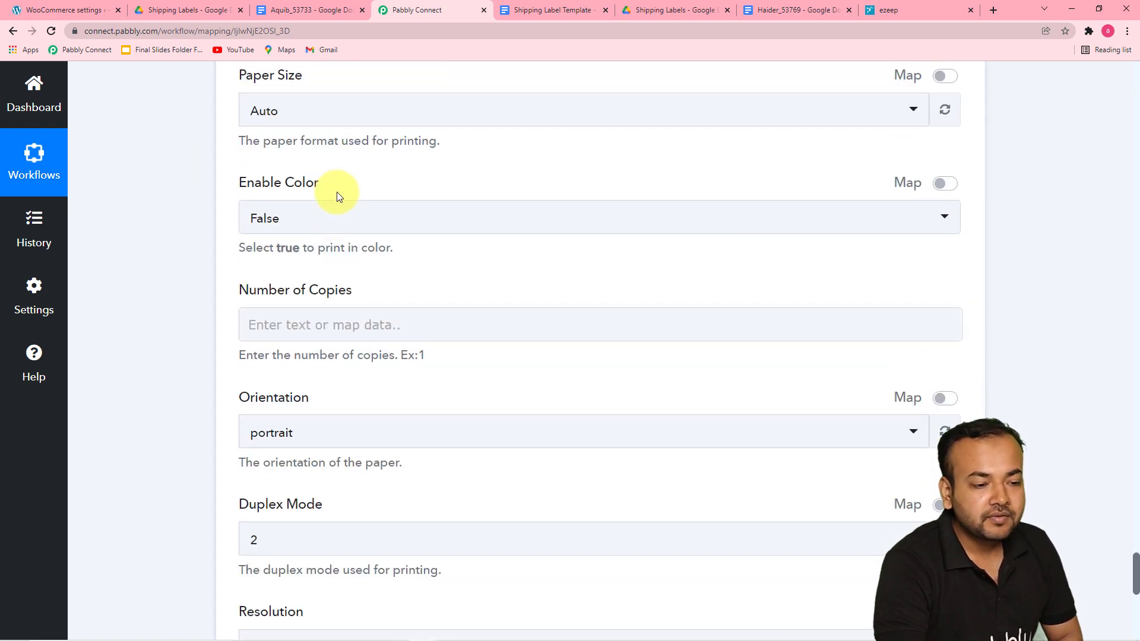
pyautogui.click(338, 225)
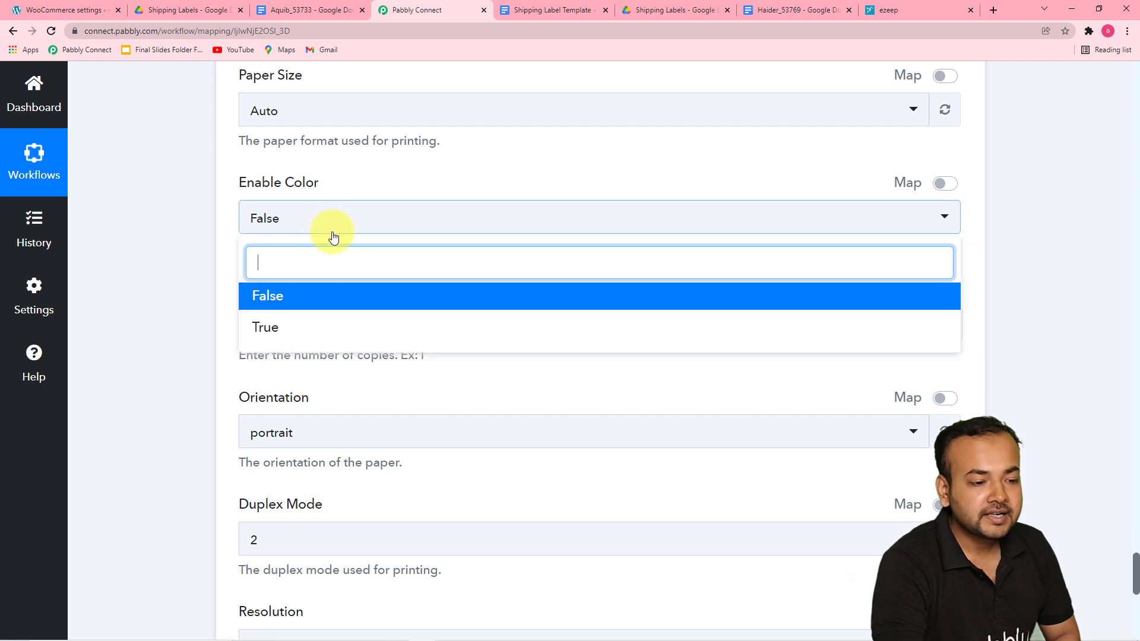
pyautogui.click(280, 296)
pyautogui.click(190, 241)
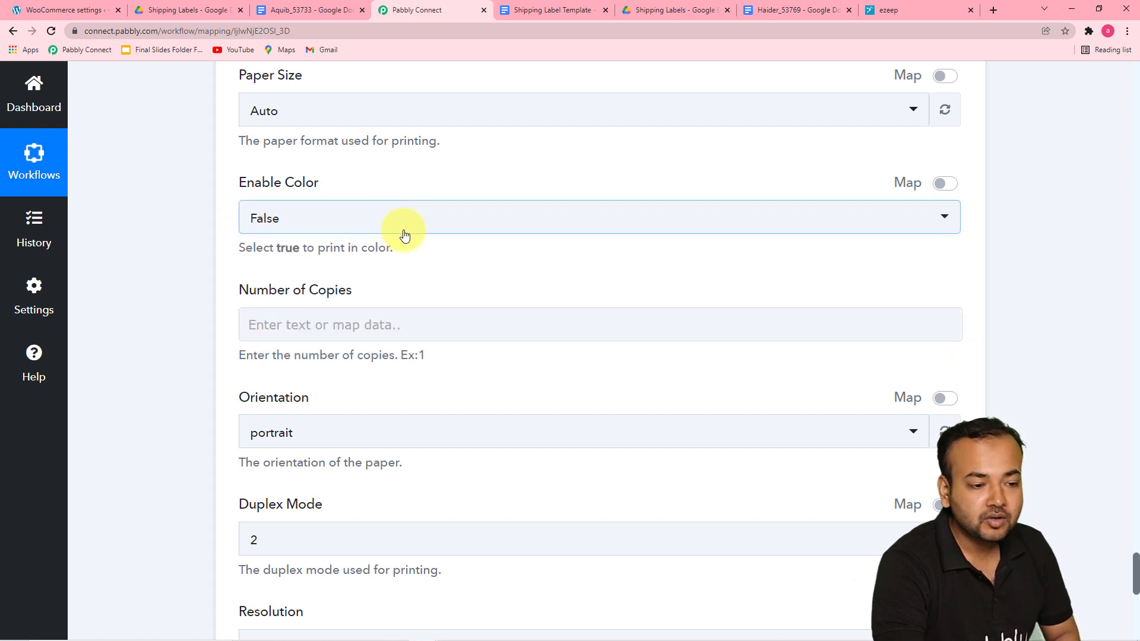
# Step: Set the Number of Copies to 1, then save and send a test print request
pyautogui.scroll(-1, 409, 259)
pyautogui.click(321, 267)
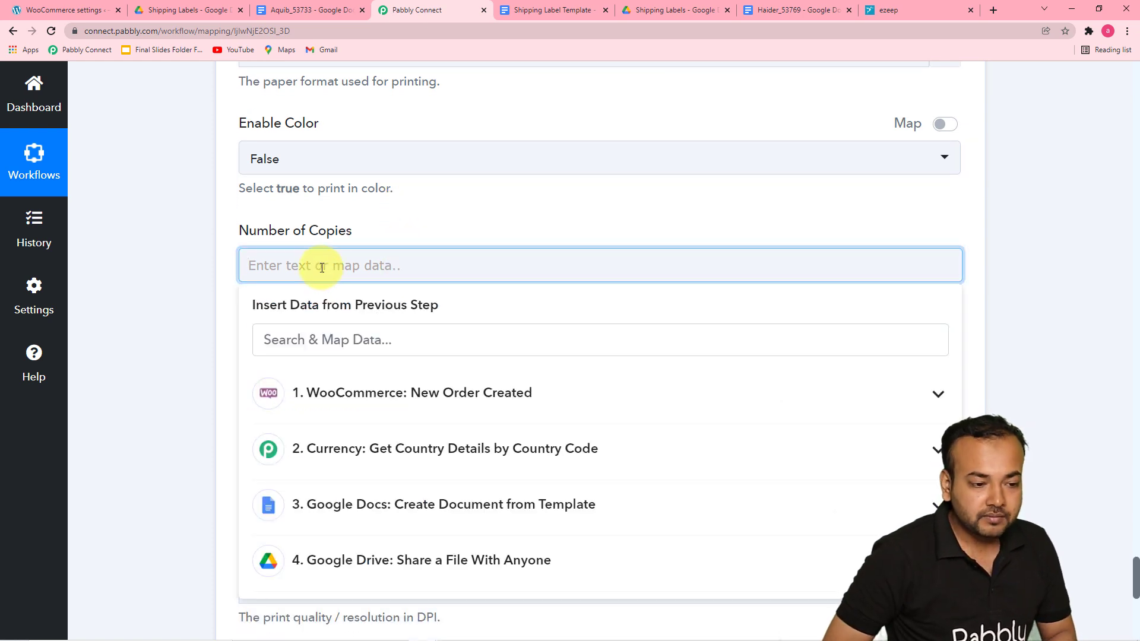
pyautogui.click(199, 257)
pyautogui.scroll(-3, 206, 247)
pyautogui.scroll(-1, 212, 243)
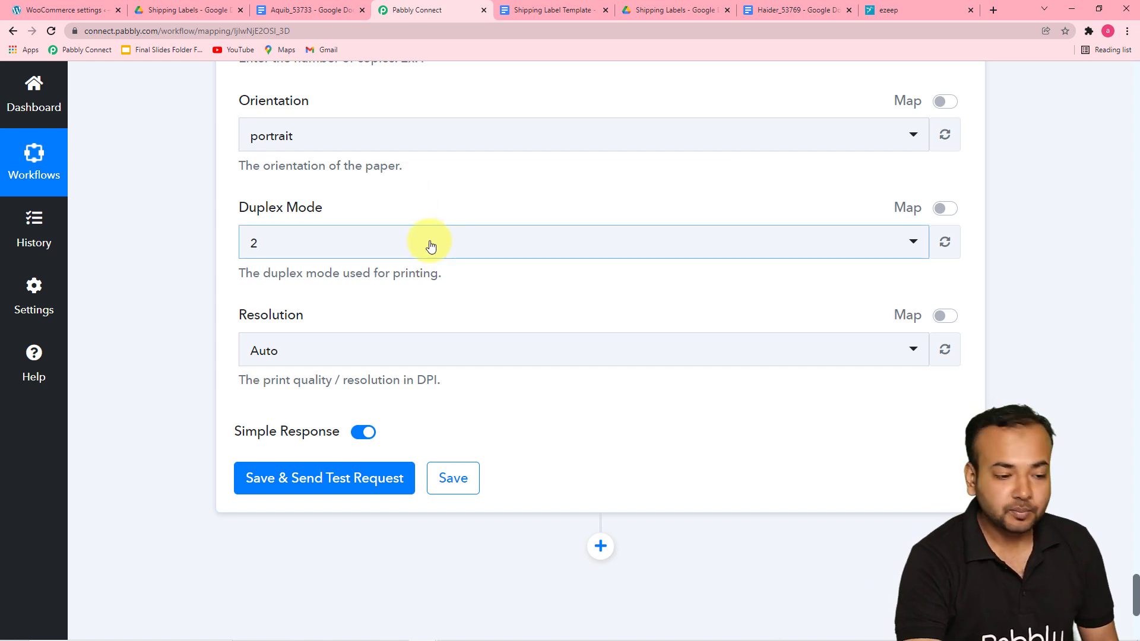
pyautogui.scroll(-2, 431, 246)
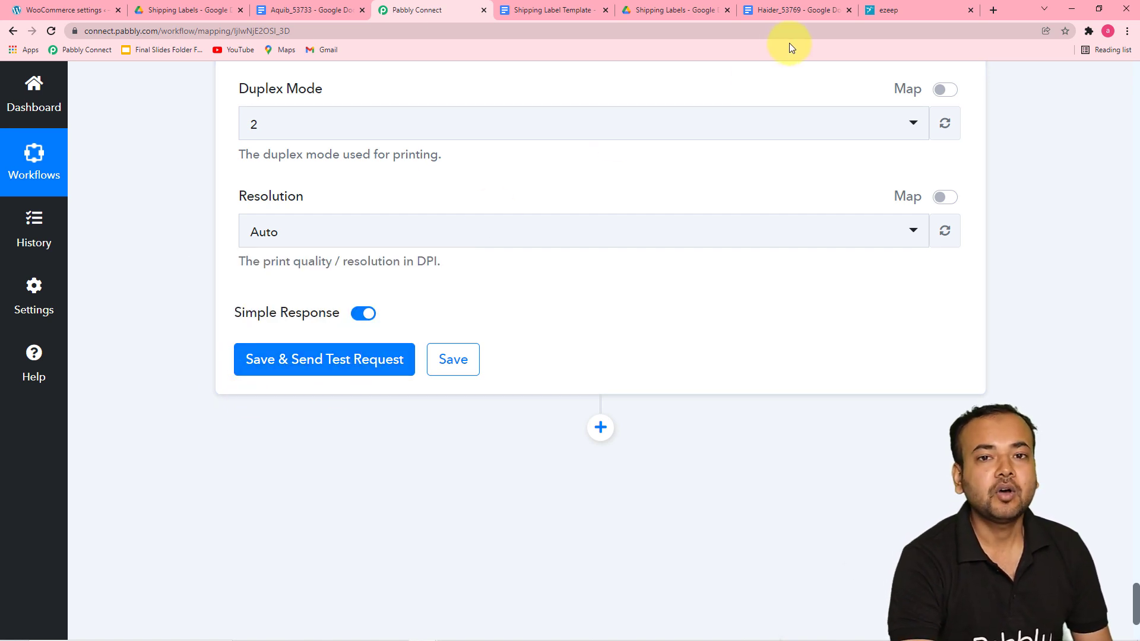
pyautogui.click(354, 360)
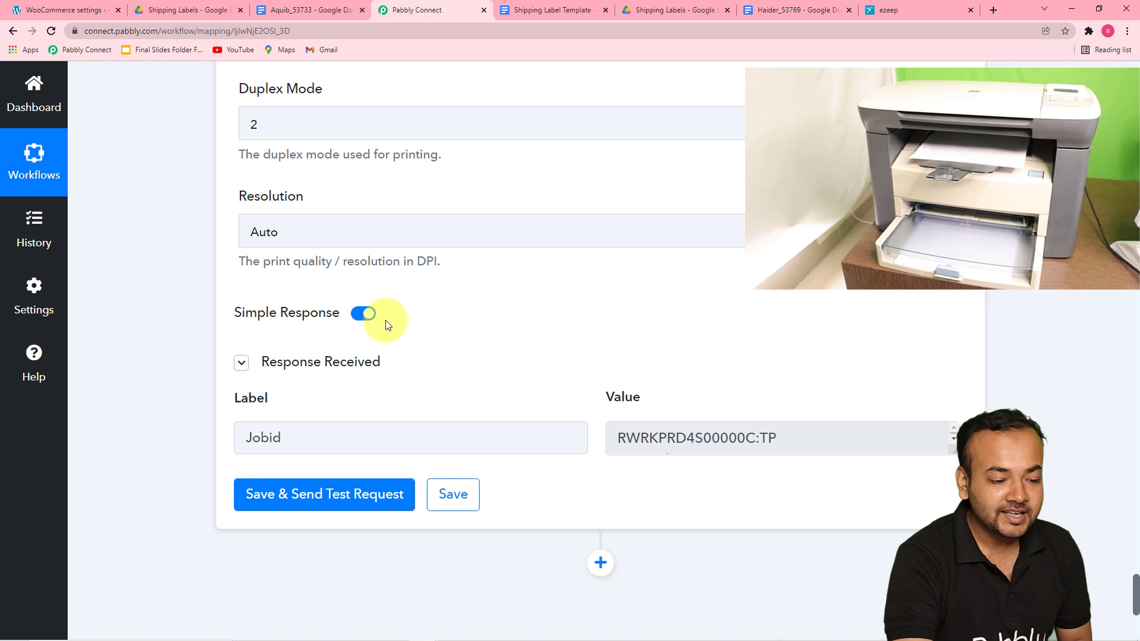
# Step: Review every step of the workflow from the WooCommerce trigger down to the ezeep print action
pyautogui.scroll(-1, 389, 323)
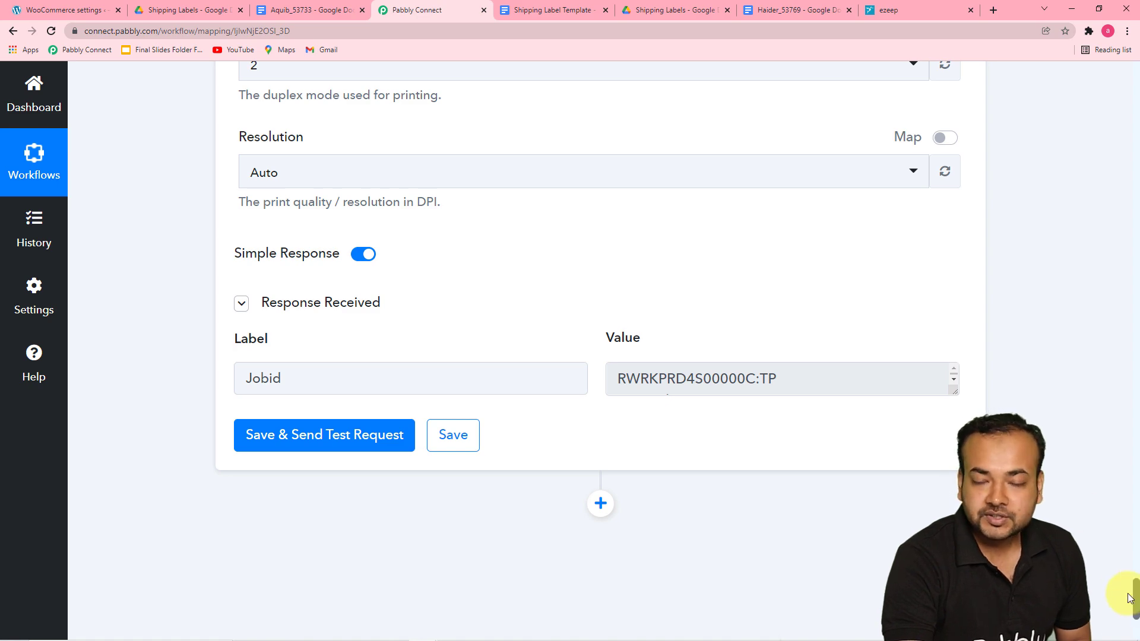
pyautogui.moveTo(1136, 604); pyautogui.dragTo(1122, 107)
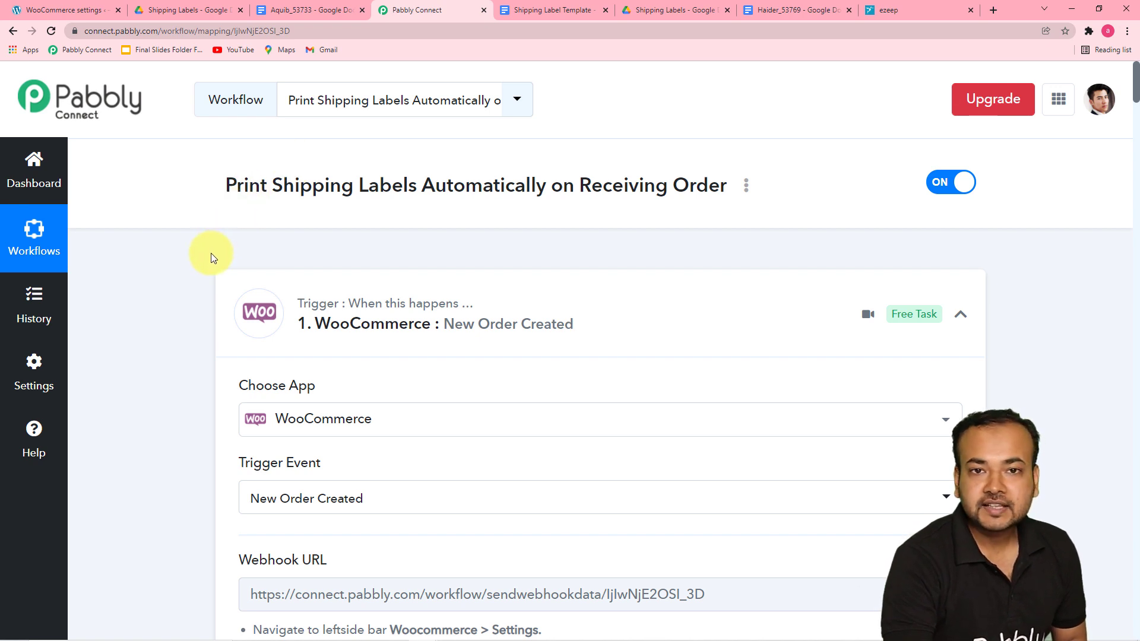
pyautogui.scroll(-1, 211, 268)
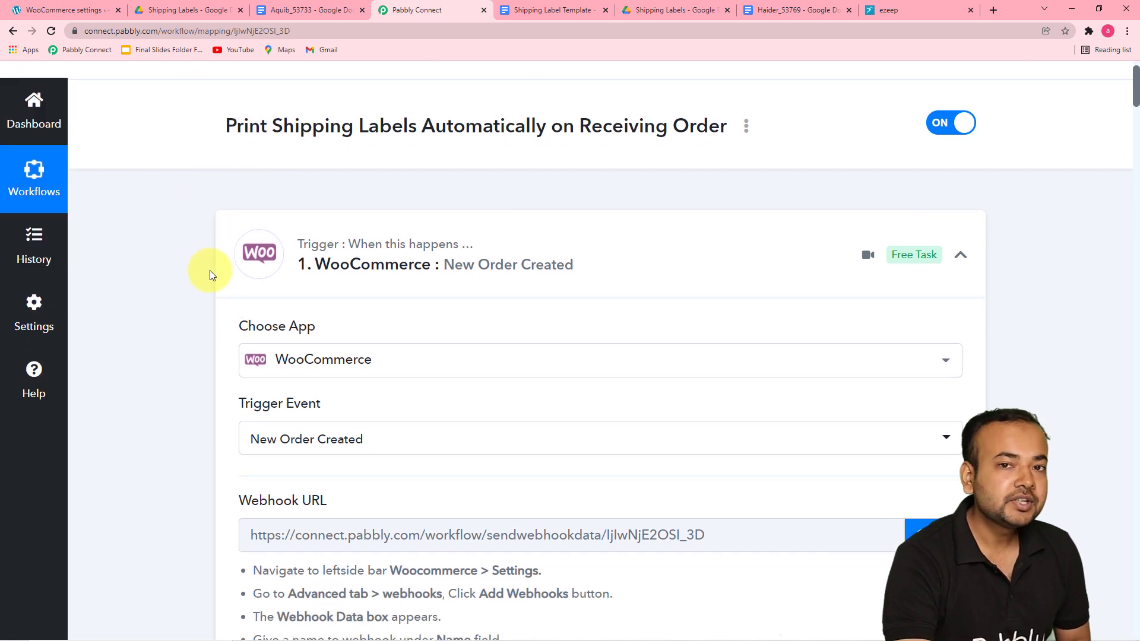
pyautogui.scroll(-1, 209, 275)
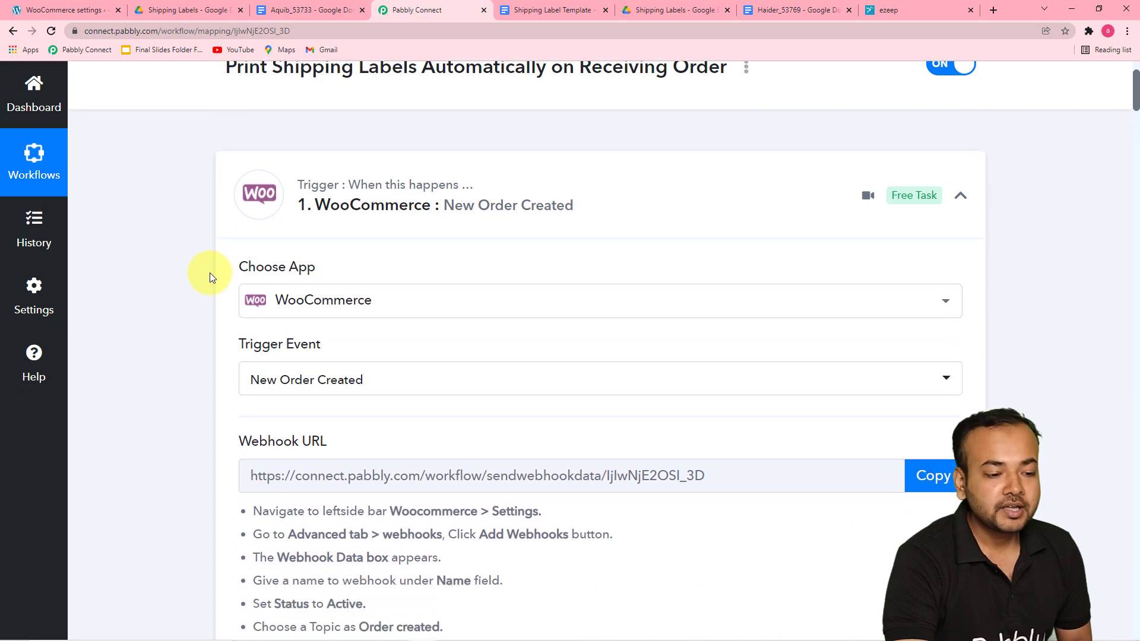
pyautogui.scroll(1, 208, 272)
pyautogui.scroll(-3, 209, 272)
pyautogui.scroll(-1, 210, 276)
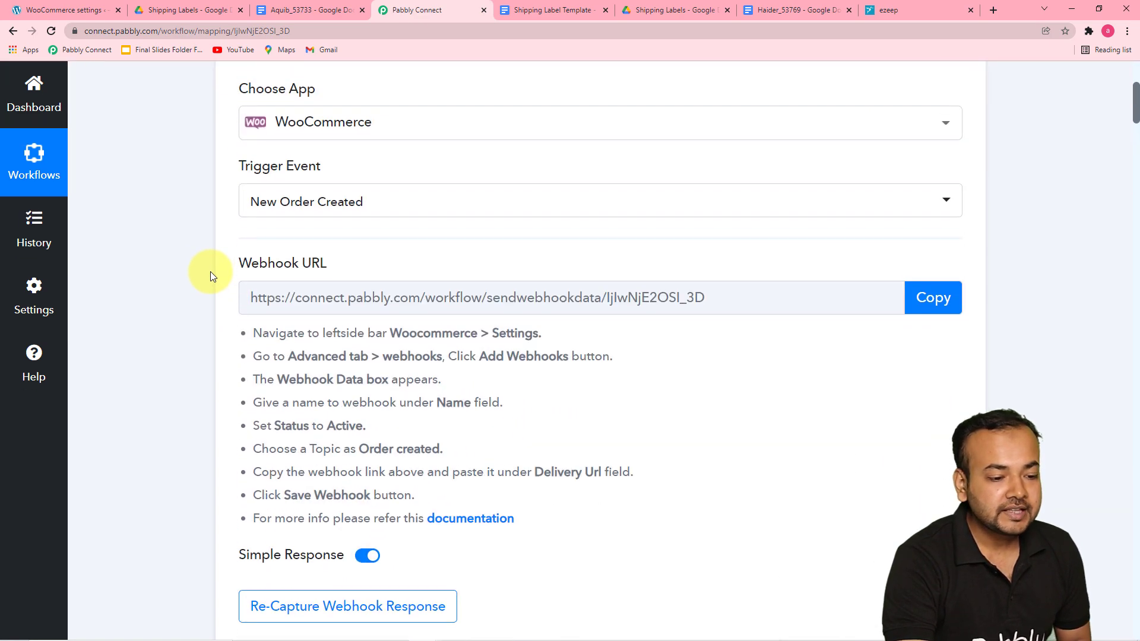
pyautogui.scroll(-2, 210, 274)
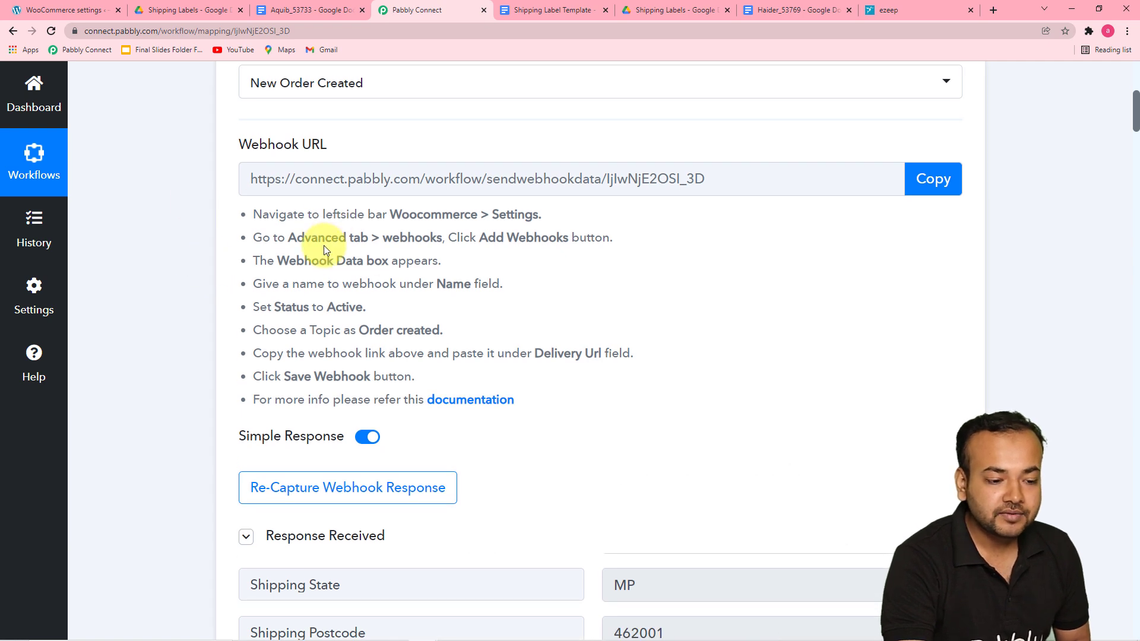
pyautogui.scroll(-3, 255, 259)
pyautogui.scroll(-3, 192, 263)
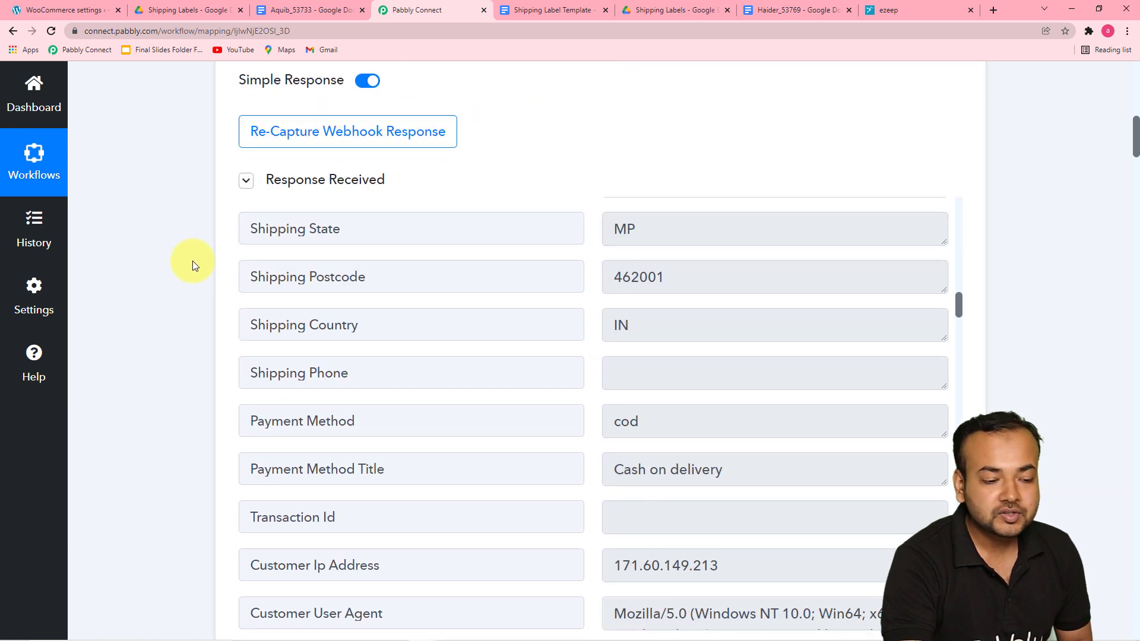
pyautogui.scroll(-2, 194, 264)
pyautogui.scroll(-8, 186, 260)
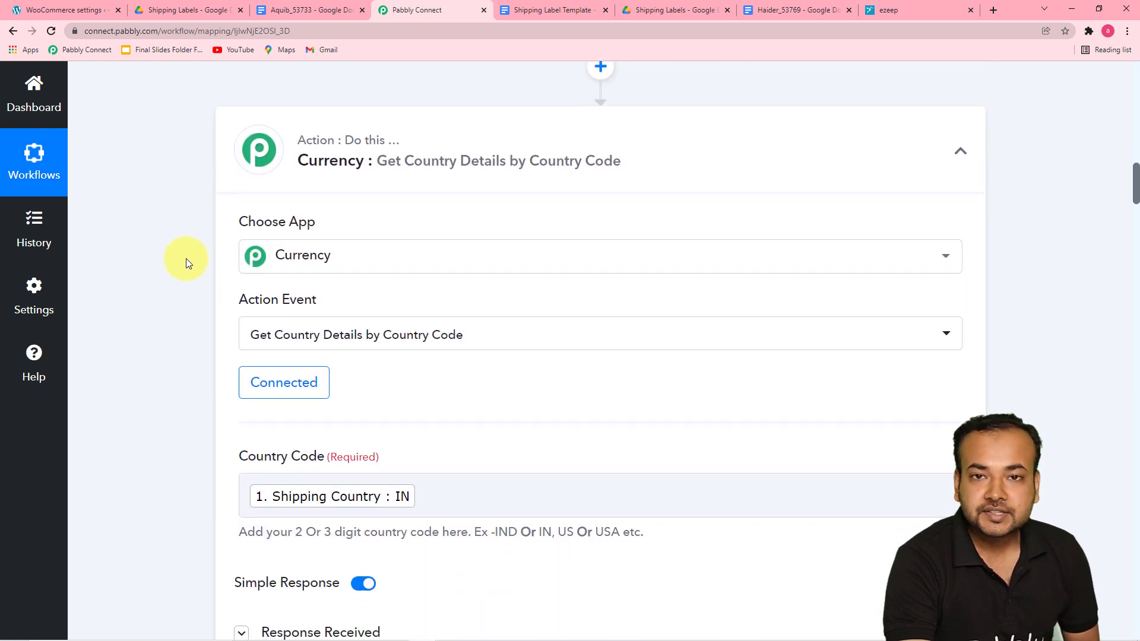
pyautogui.scroll(-5, 186, 258)
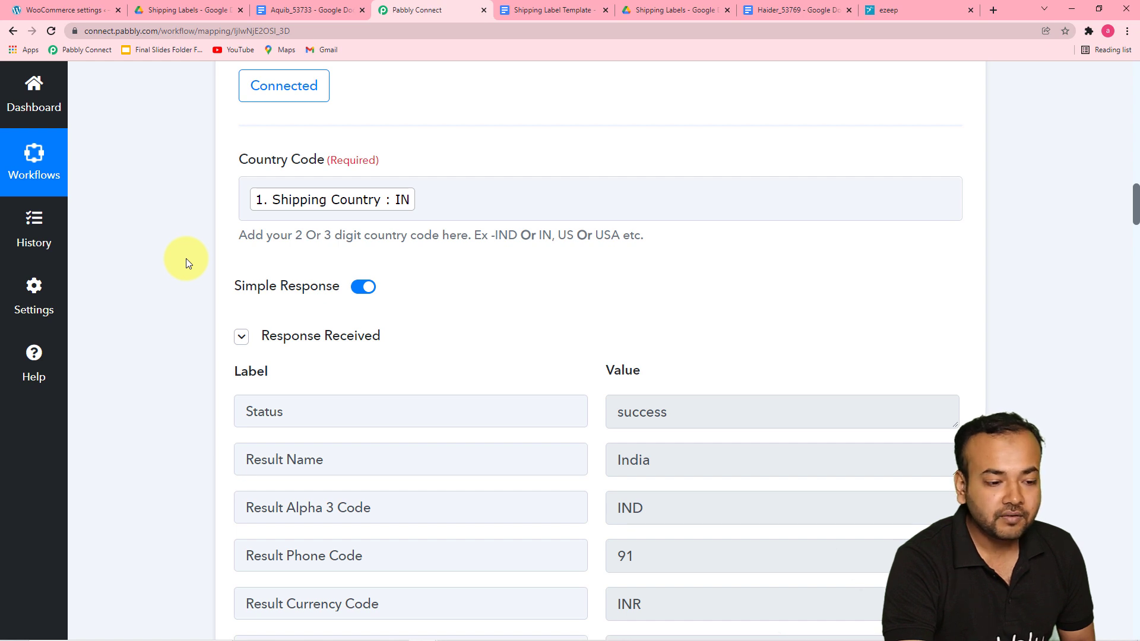
pyautogui.scroll(-1, 187, 259)
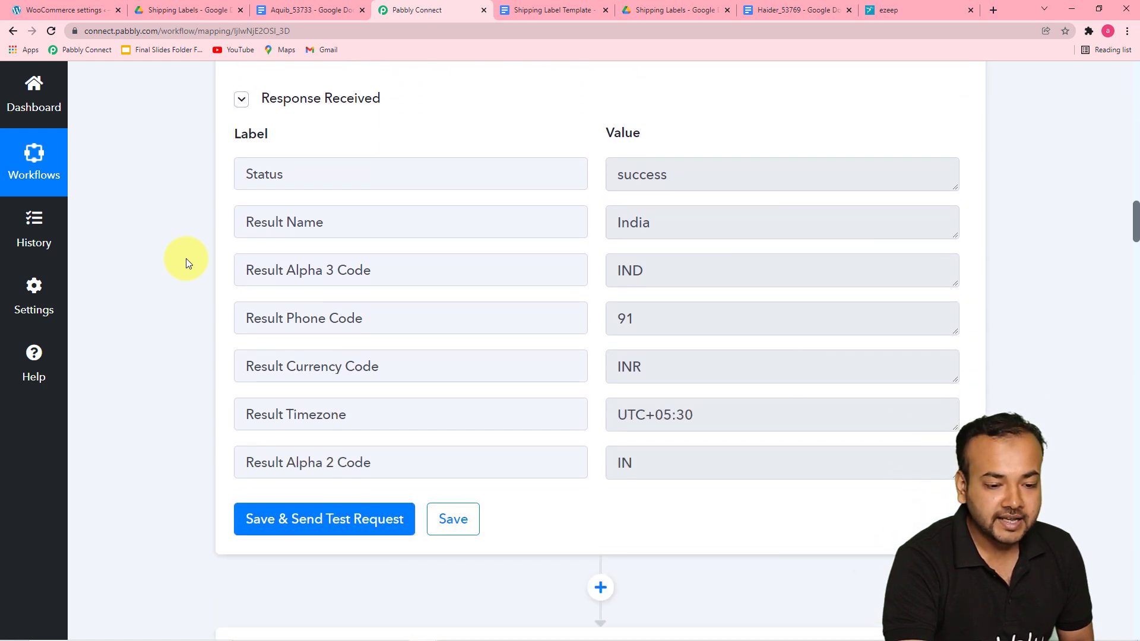
pyautogui.scroll(-5, 186, 258)
pyautogui.scroll(-3, 187, 258)
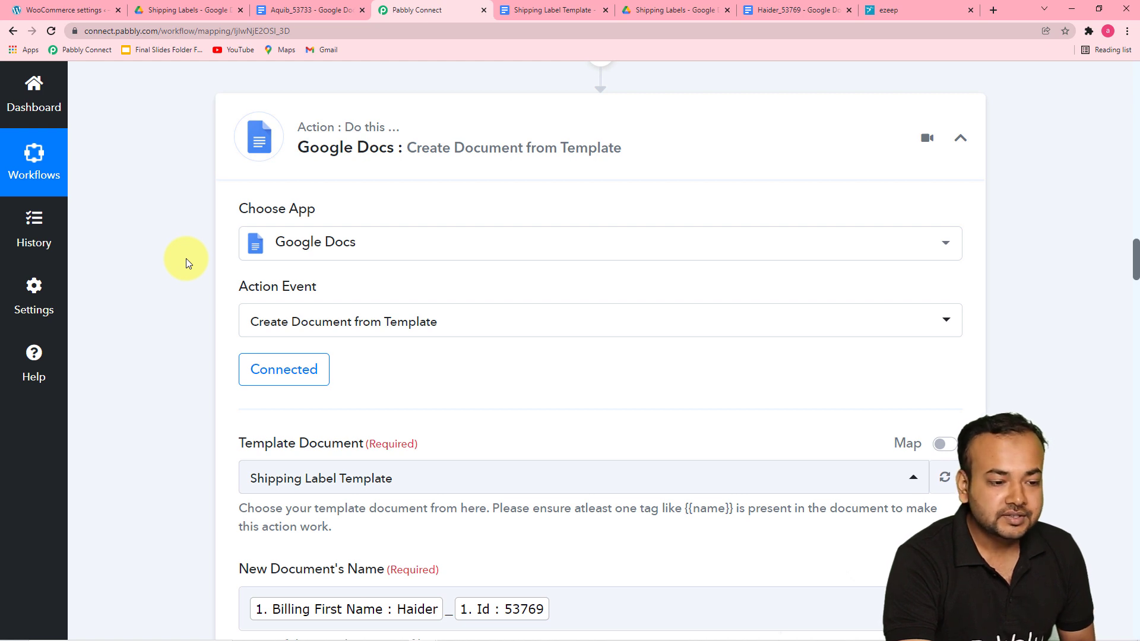
pyautogui.scroll(-2, 186, 258)
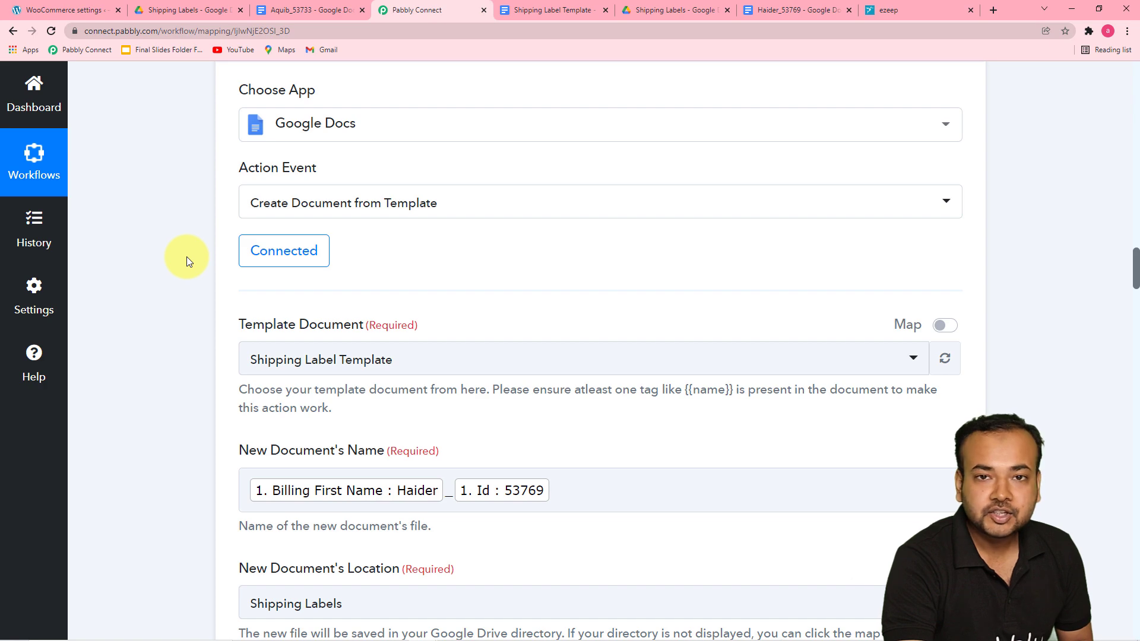
pyautogui.scroll(-6, 187, 256)
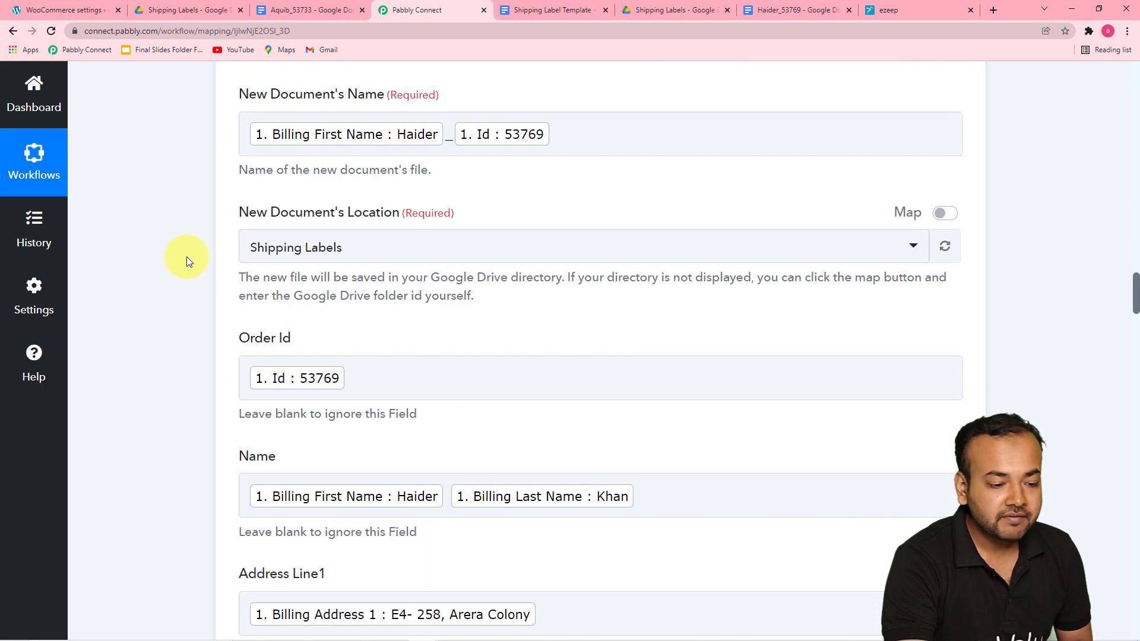
pyautogui.scroll(-9, 186, 256)
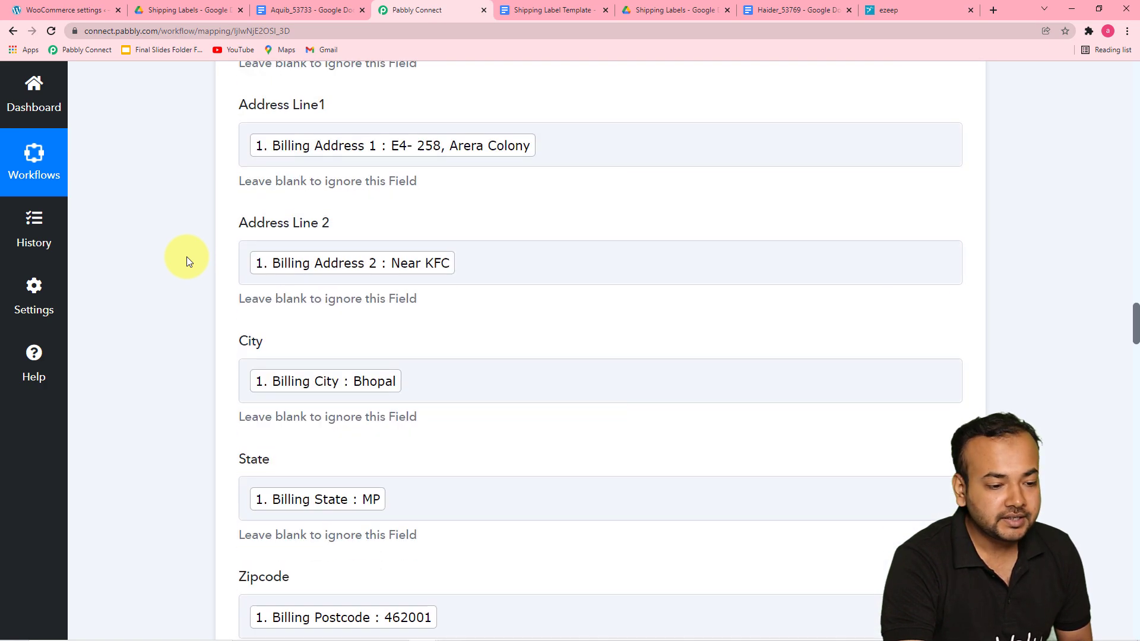
pyautogui.scroll(-8, 186, 256)
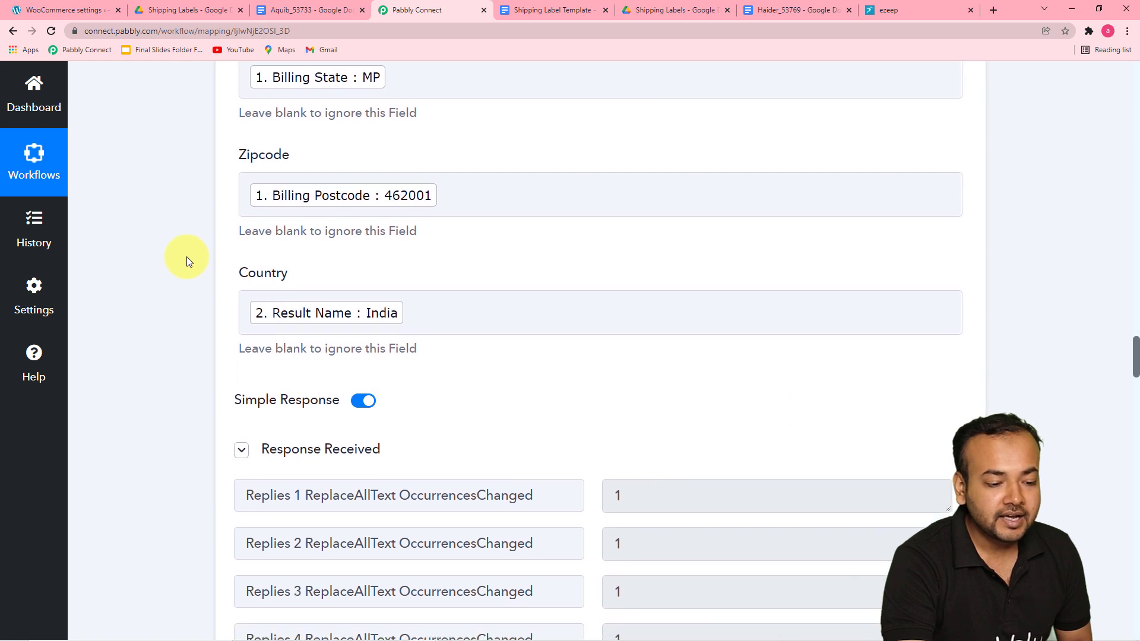
pyautogui.scroll(-4, 186, 256)
pyautogui.scroll(-4, 186, 257)
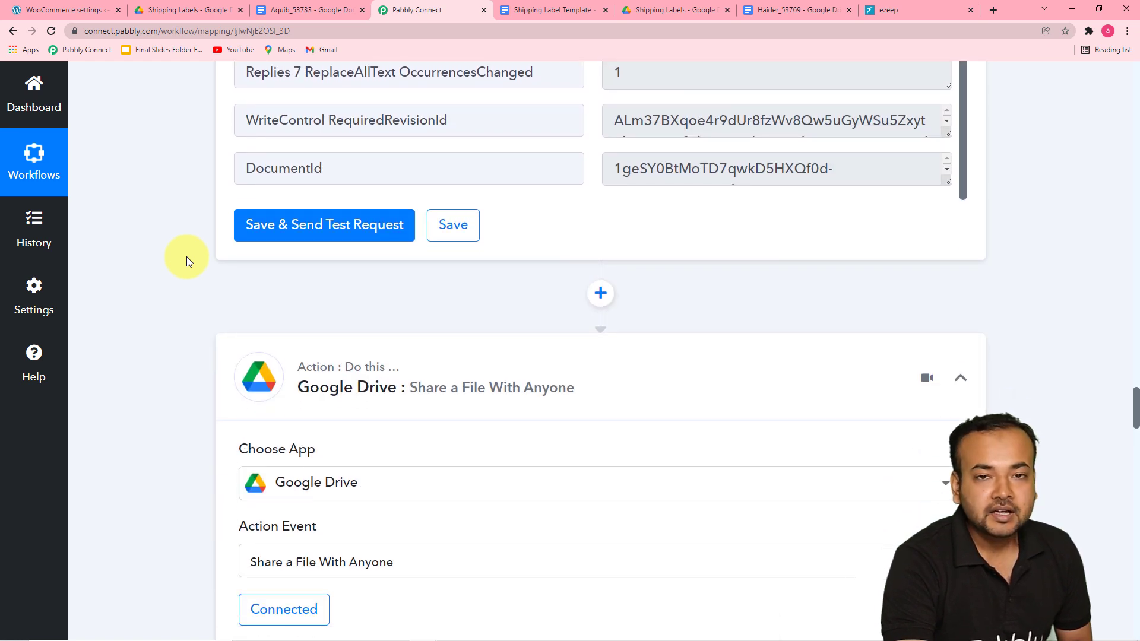
pyautogui.scroll(-3, 187, 256)
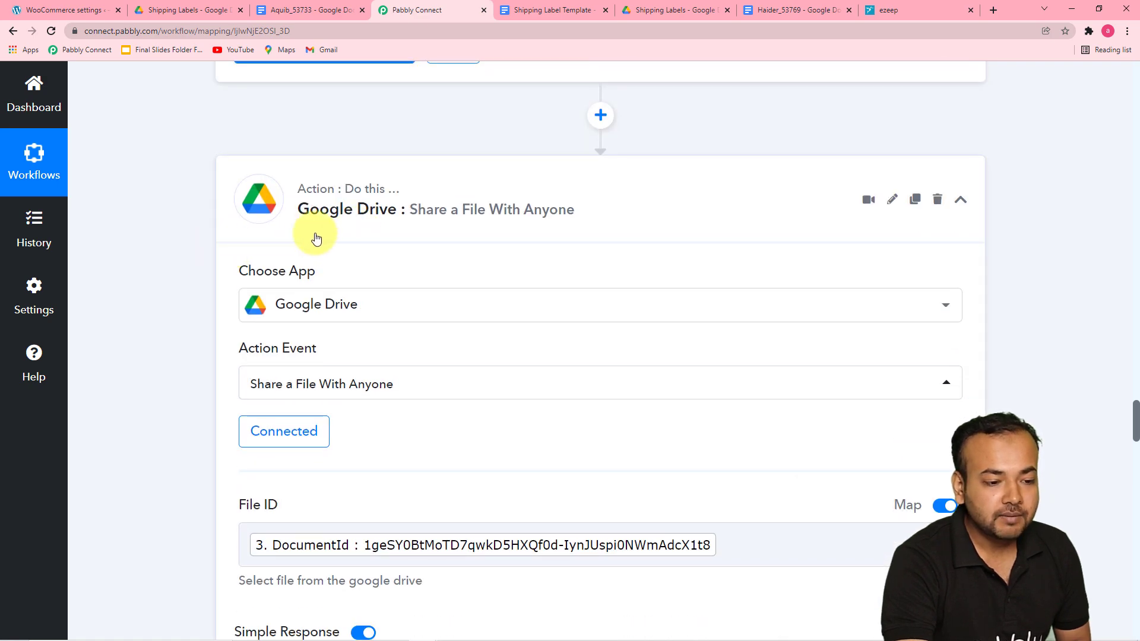
pyautogui.scroll(-12, 178, 243)
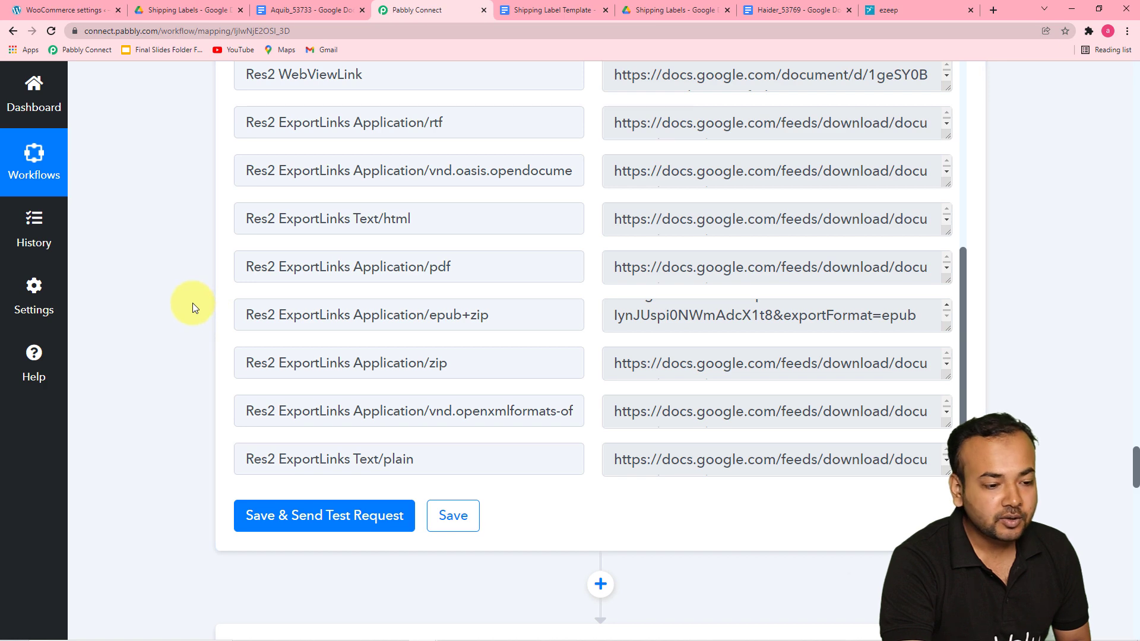
pyautogui.scroll(-3, 193, 303)
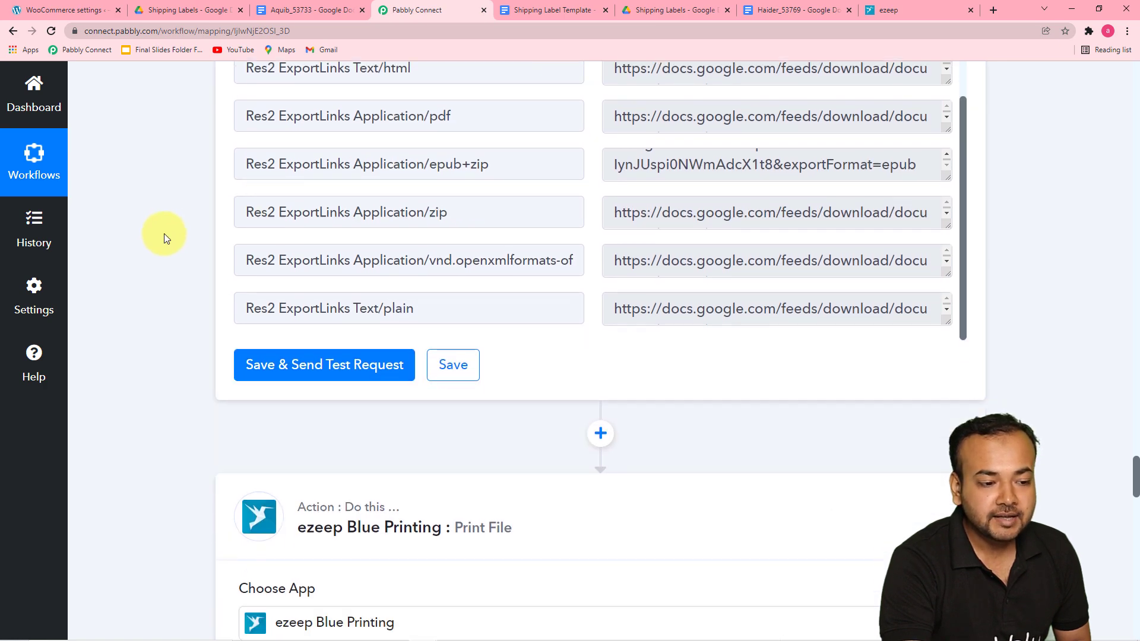
pyautogui.scroll(-6, 166, 237)
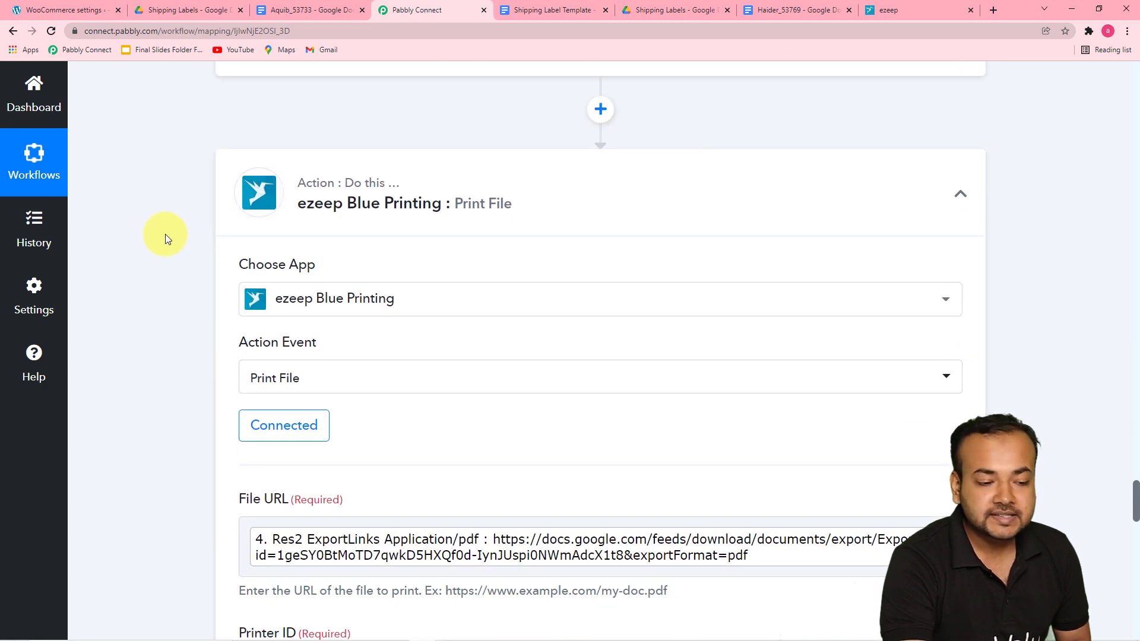
pyautogui.scroll(-2, 166, 237)
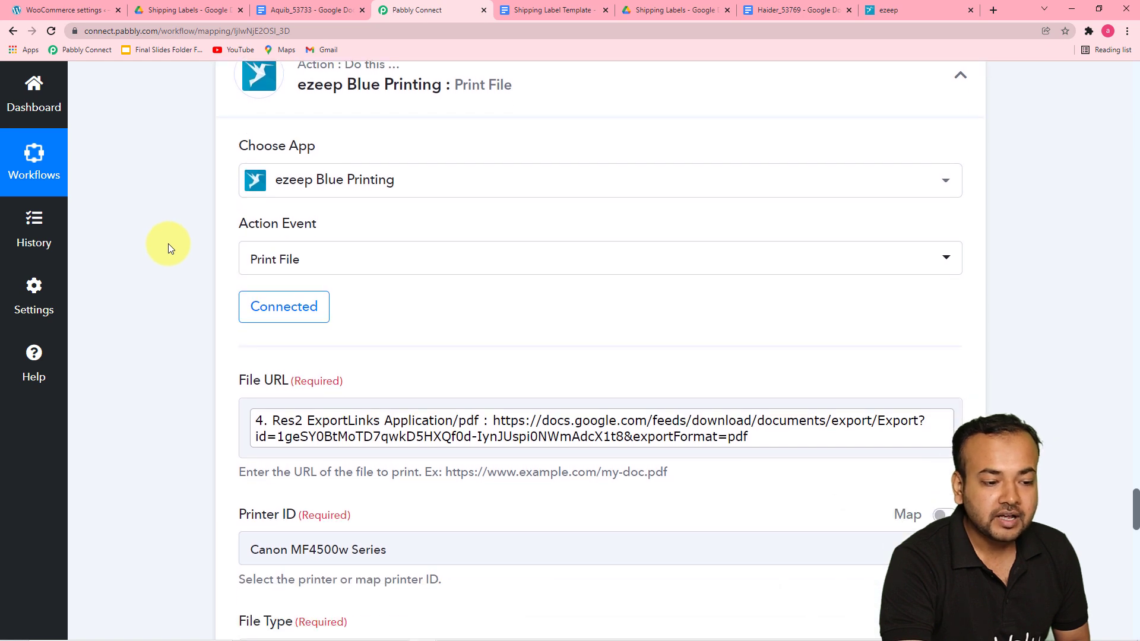
pyautogui.scroll(-1, 169, 244)
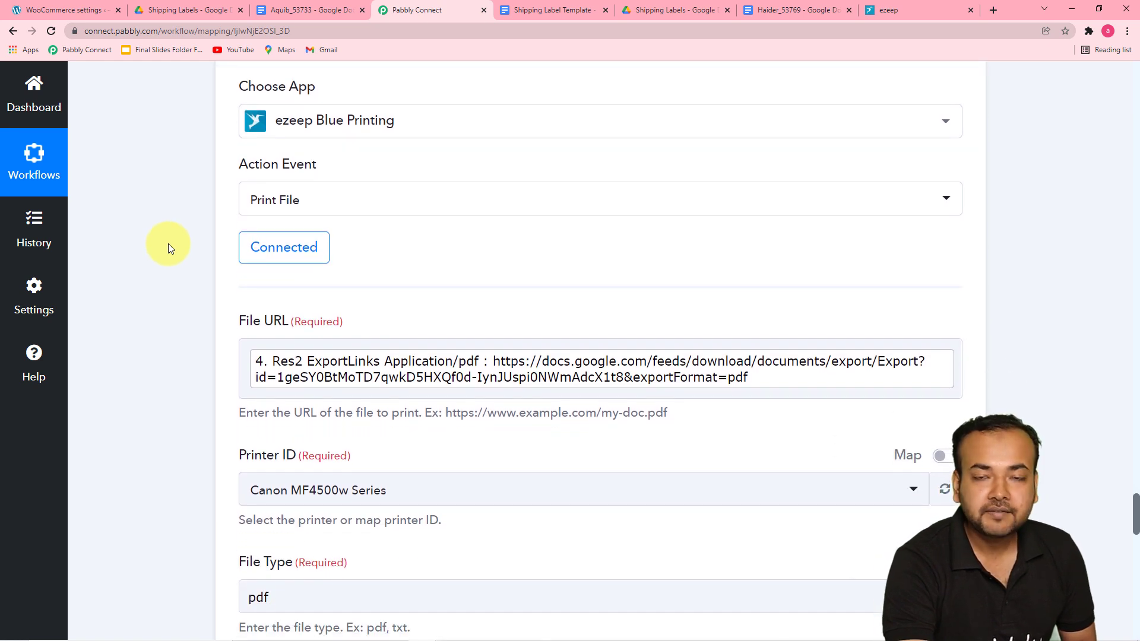
pyautogui.scroll(-4, 168, 243)
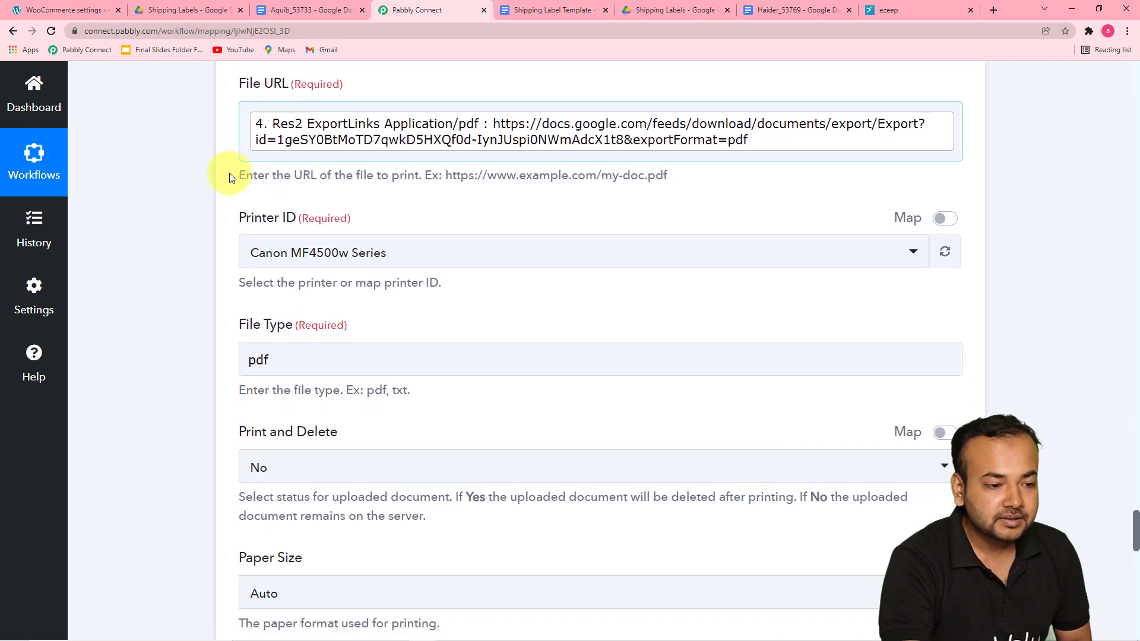
pyautogui.scroll(-6, 169, 201)
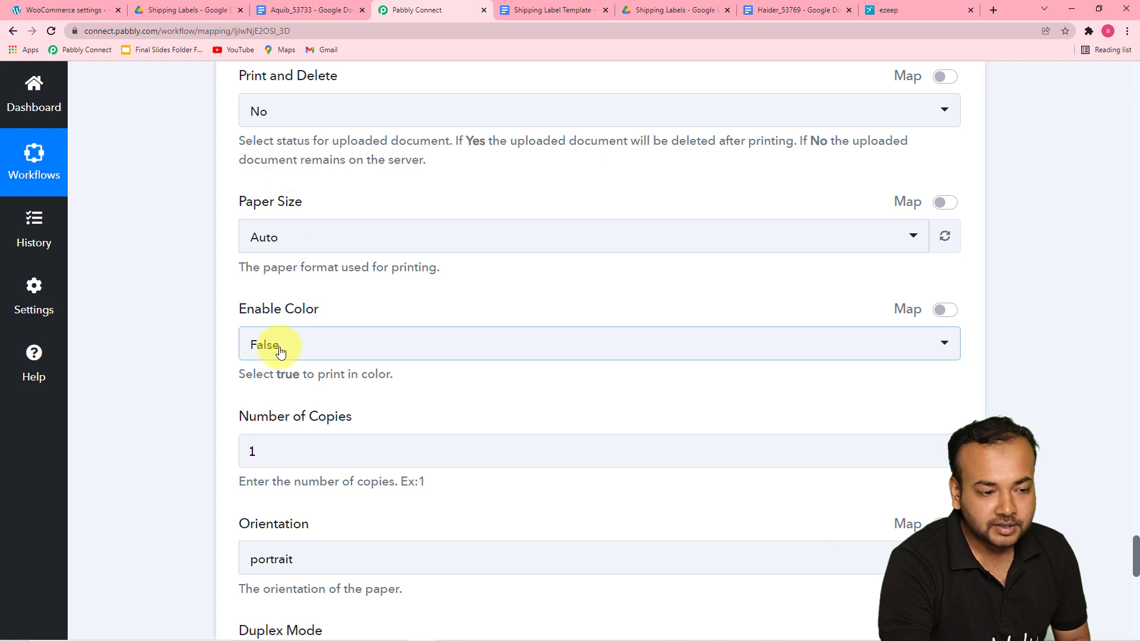
# Step: Save the ezeep Print File action settings
pyautogui.scroll(-2, 196, 292)
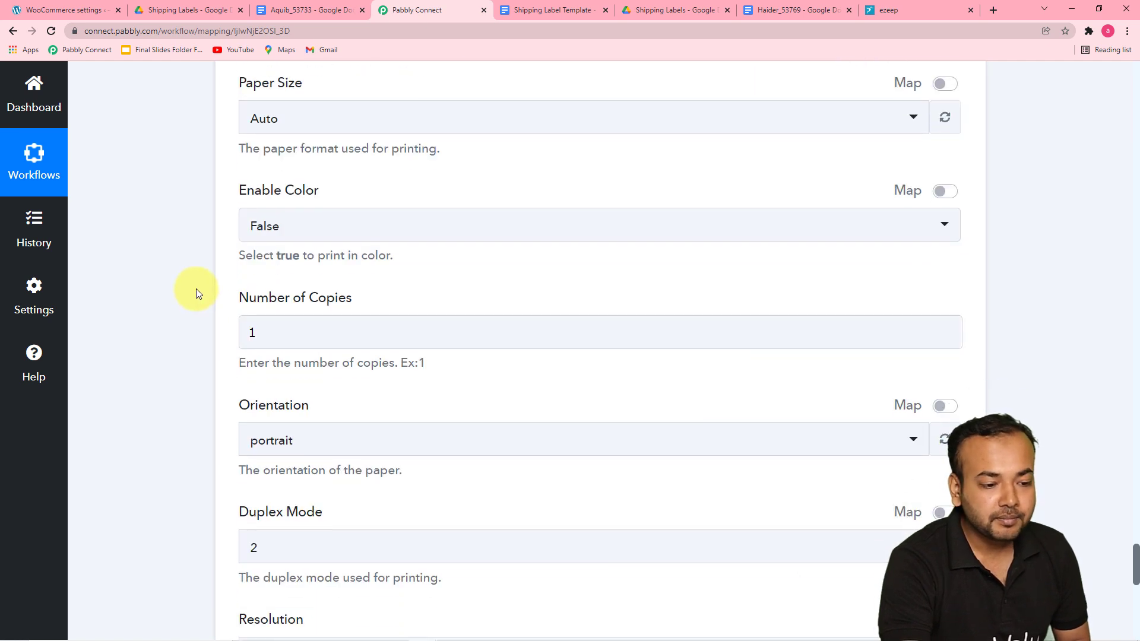
pyautogui.scroll(-7, 193, 287)
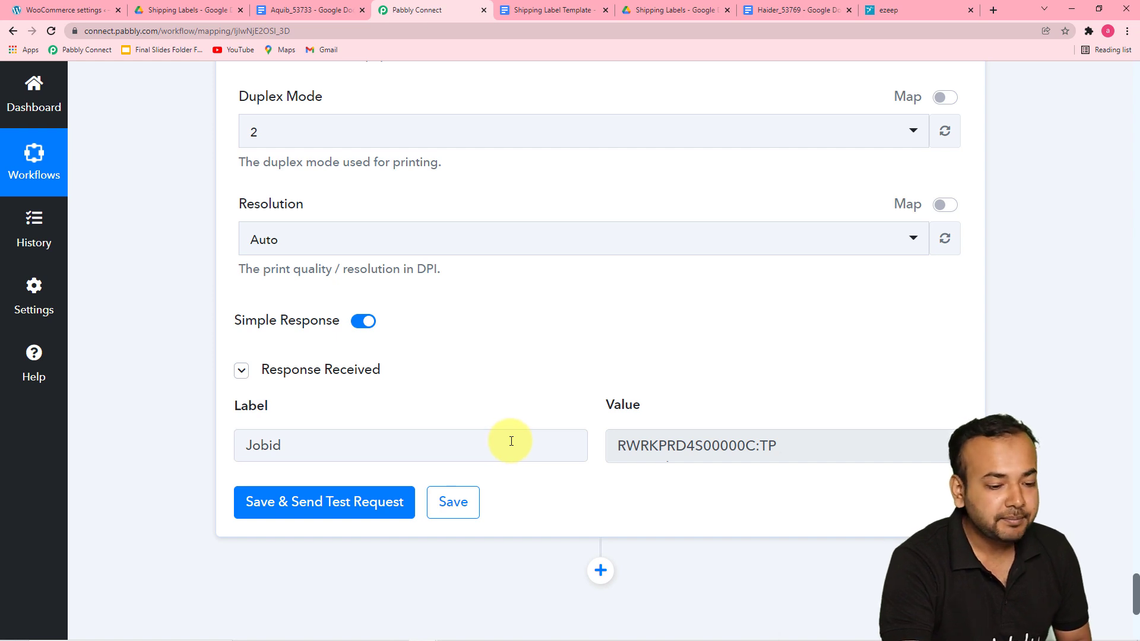
pyautogui.click(454, 505)
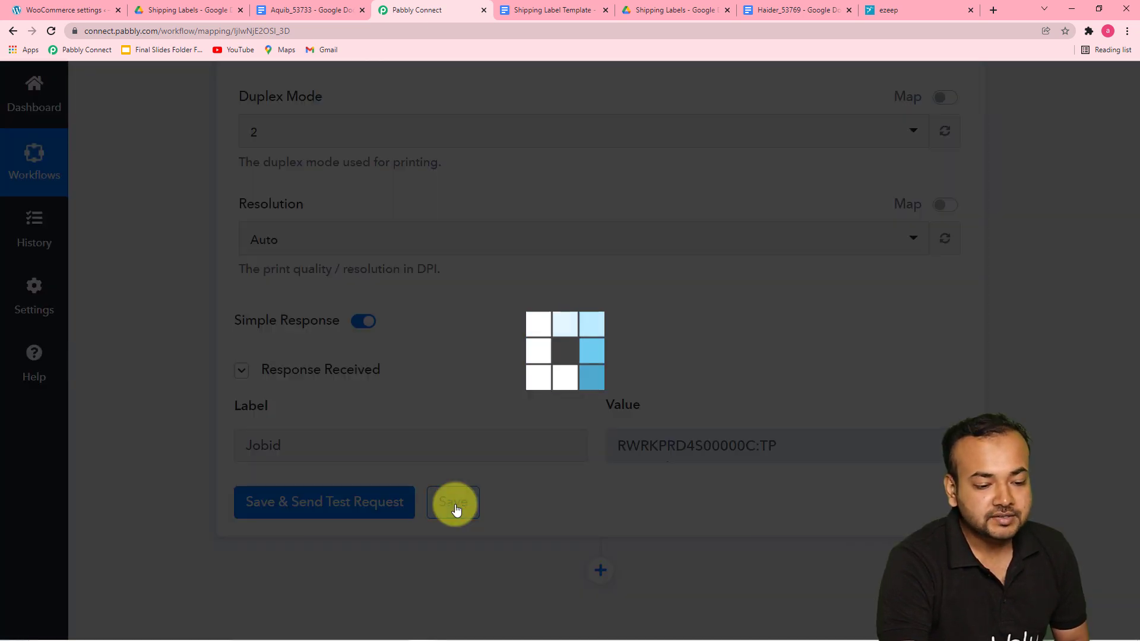